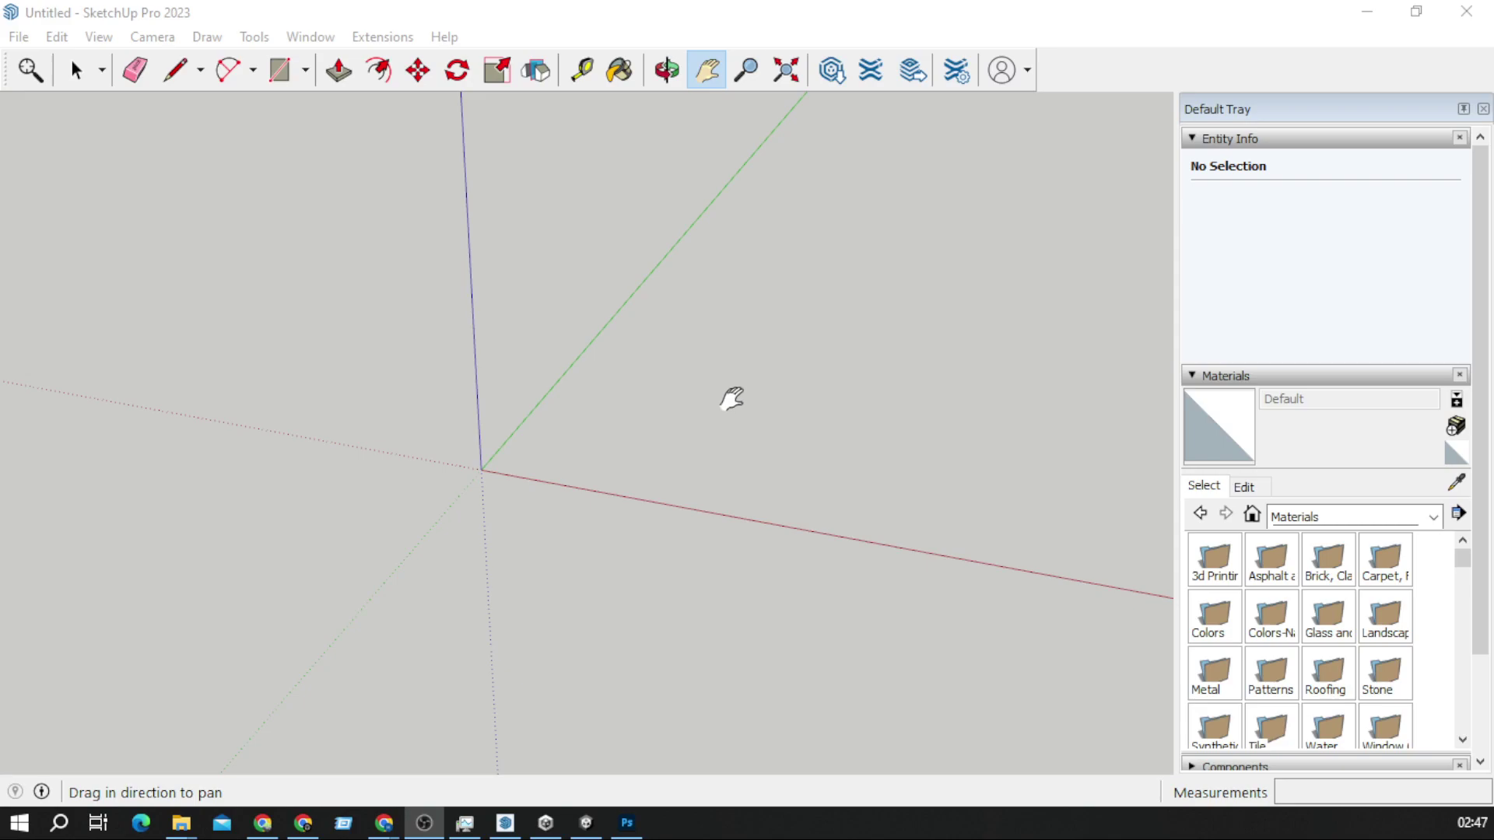
drag(731, 400, 620, 484)
mouse_move(620, 483)
middle_down()
mouse_move(474, 460)
mouse_move(630, 484)
middle_up()
drag(630, 484, 524, 451)
middle_drag(524, 451, 318, 480)
drag(318, 480, 501, 530)
middle_drag(501, 530, 553, 507)
drag(554, 506, 450, 467)
middle_drag(450, 466, 570, 474)
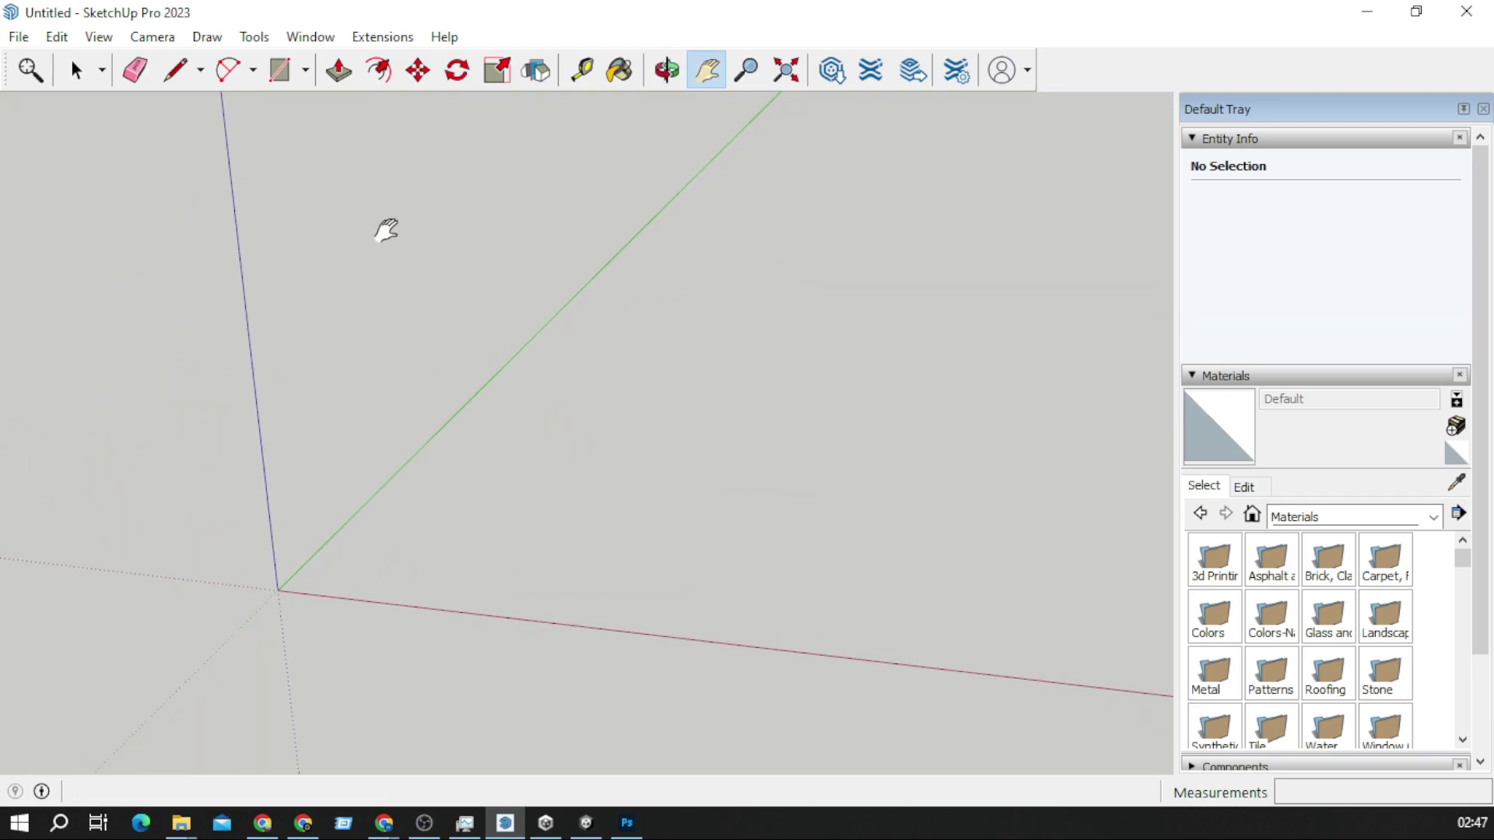
Step: Draw a line about 399 cm long from the origin along the red axis
click(172, 73)
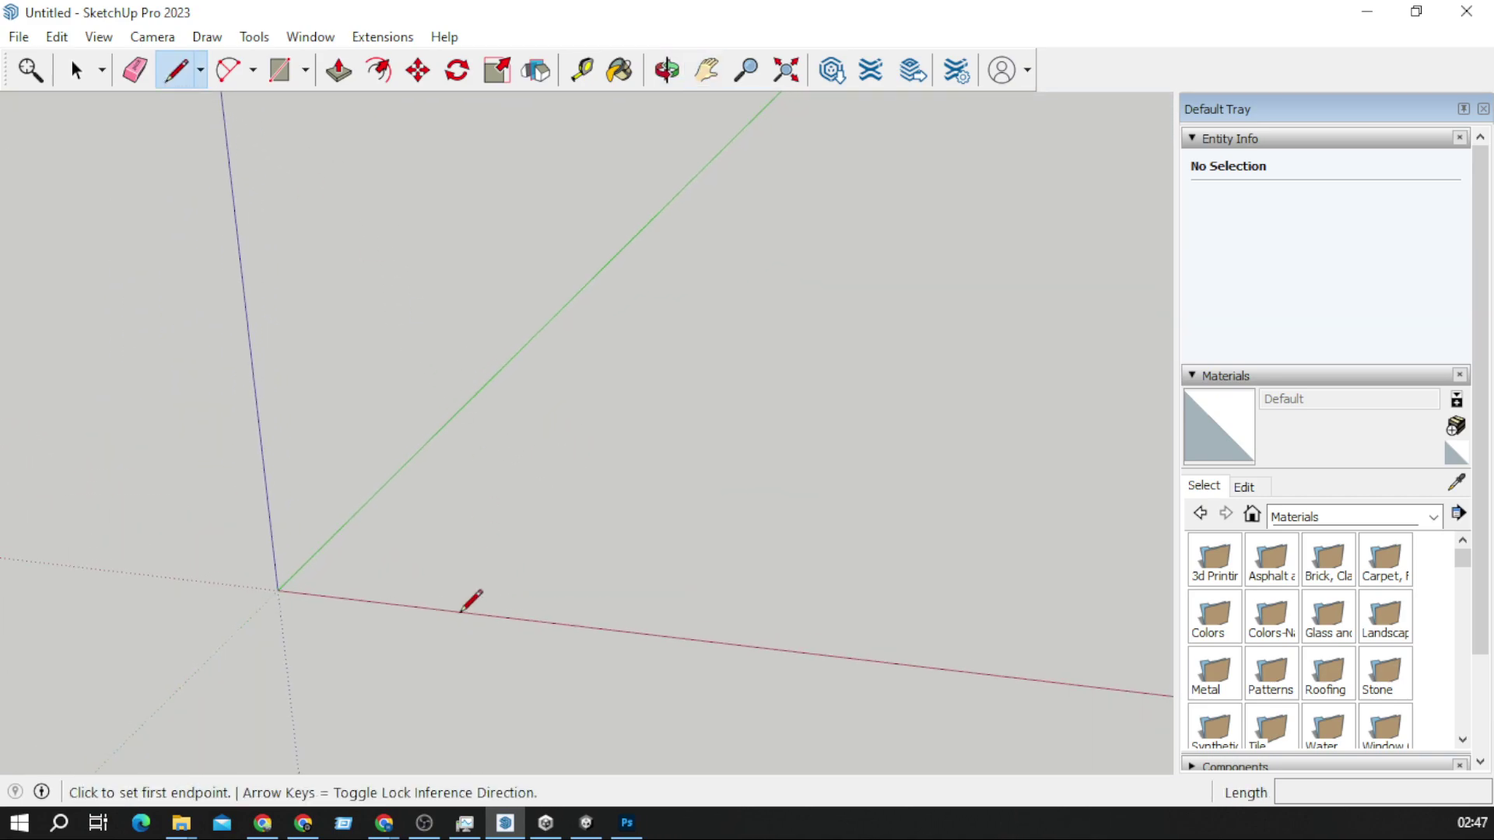
click(280, 588)
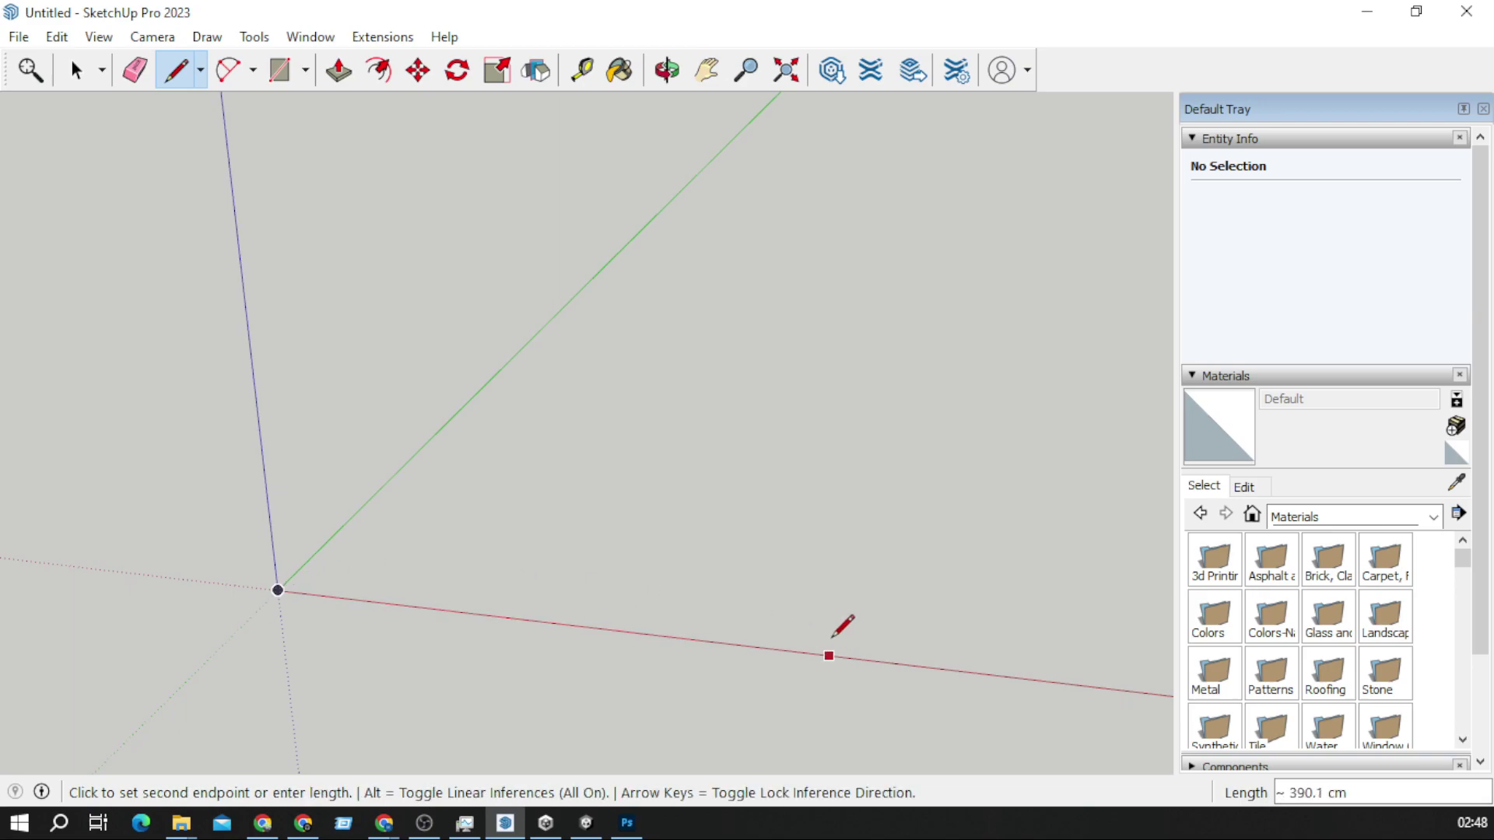
click(841, 657)
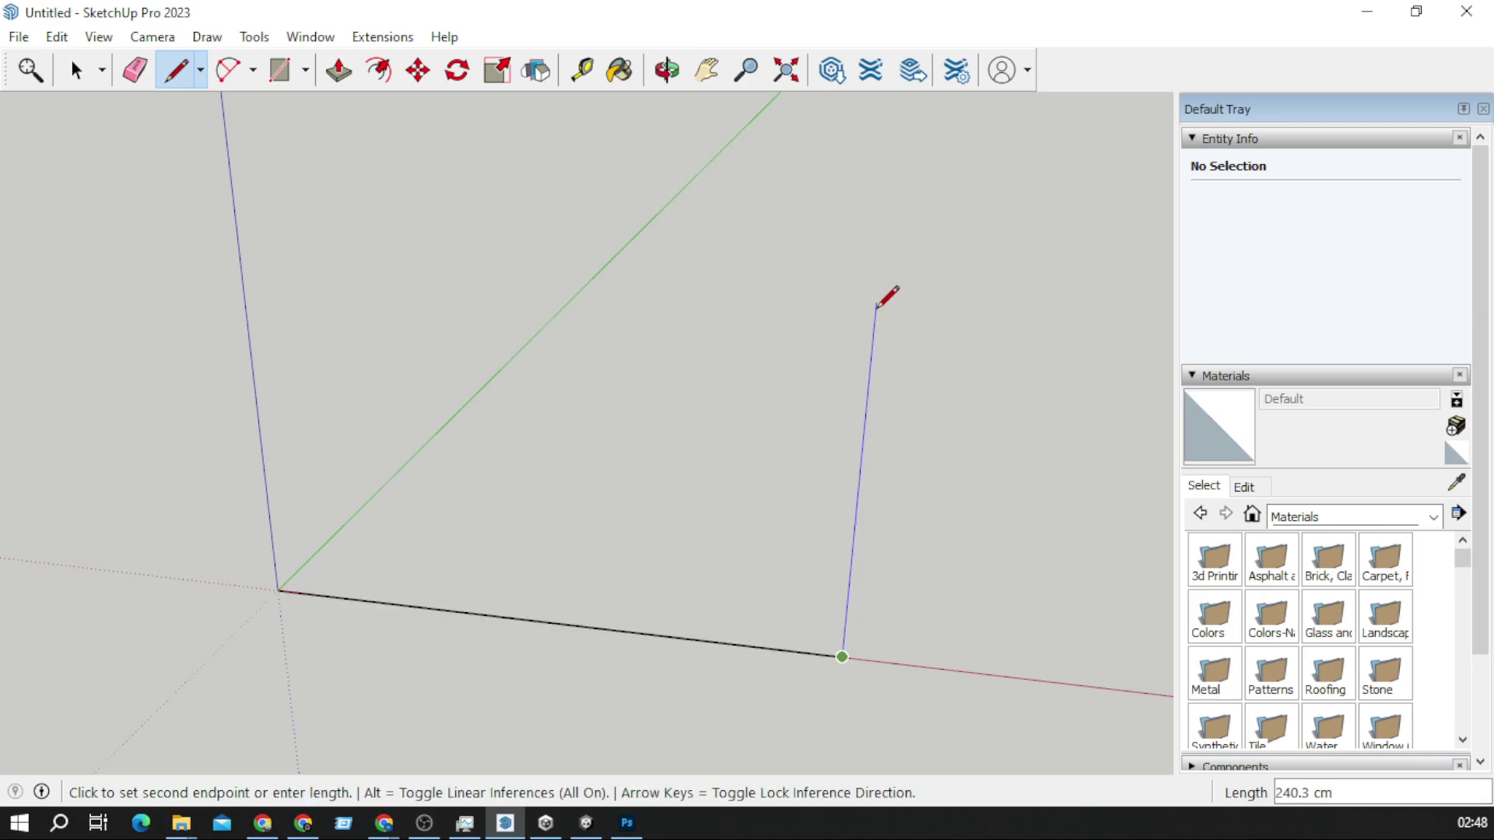
click(872, 331)
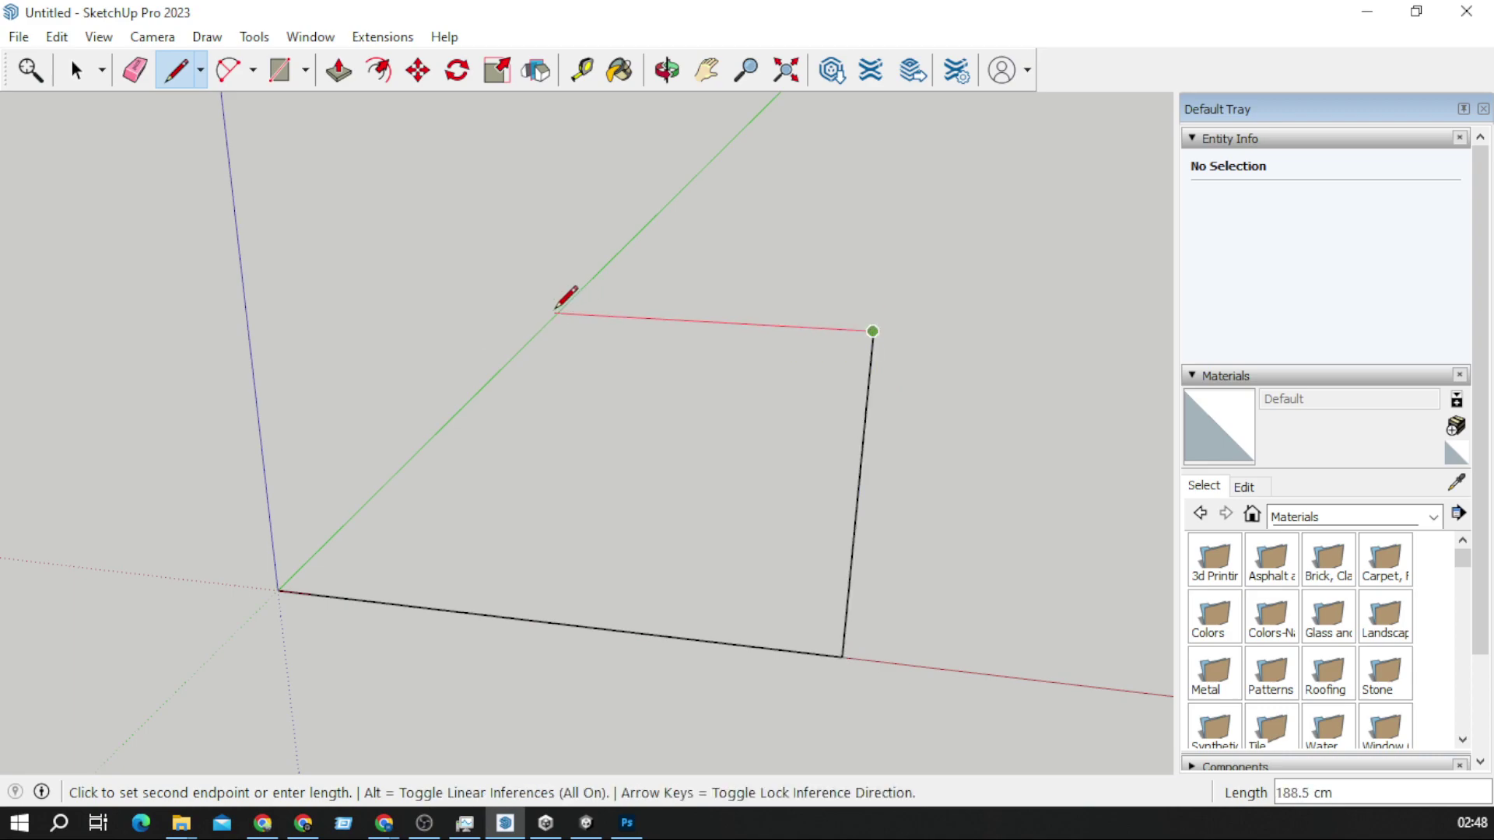
click(557, 313)
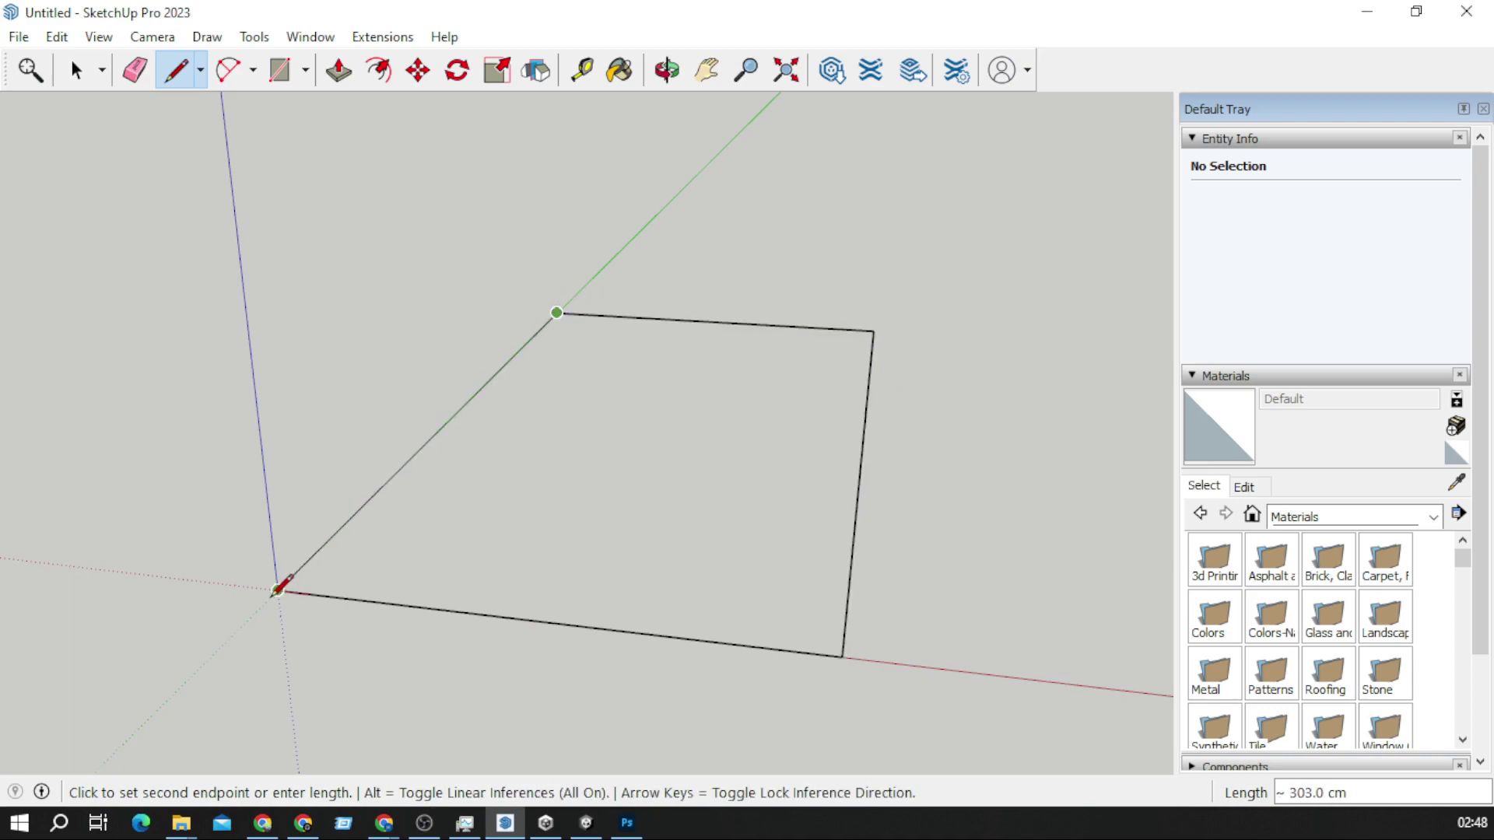
click(277, 589)
mouse_move(664, 446)
middle_down()
mouse_move(920, 317)
mouse_move(973, 316)
mouse_move(852, 398)
mouse_move(724, 428)
middle_up()
click(135, 70)
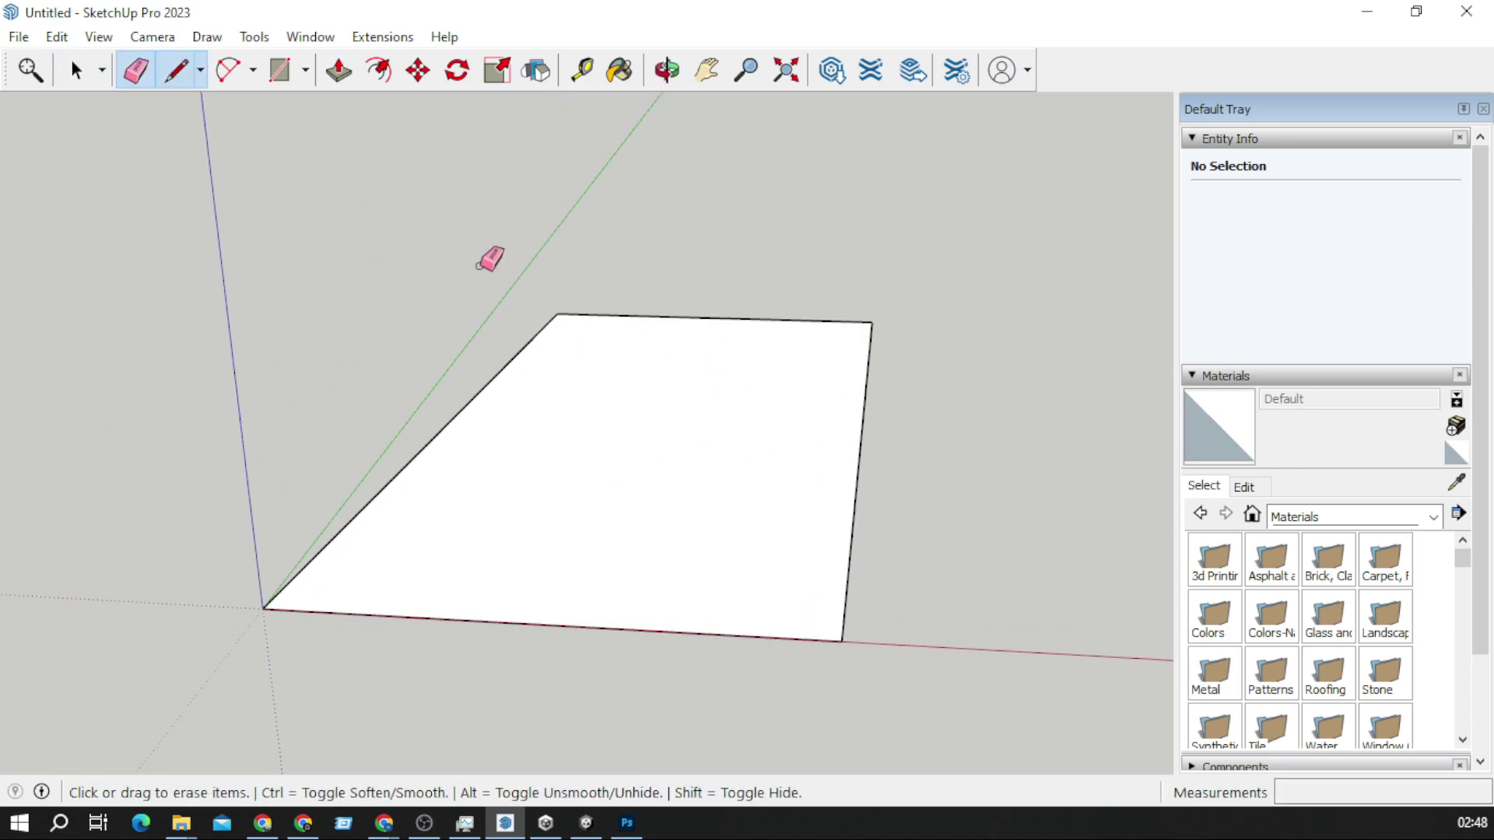
click(506, 358)
click(620, 313)
Step: Draw the other three edges on the ground plane to close a rectangle between the red-axis line and the green axis
click(176, 70)
click(839, 640)
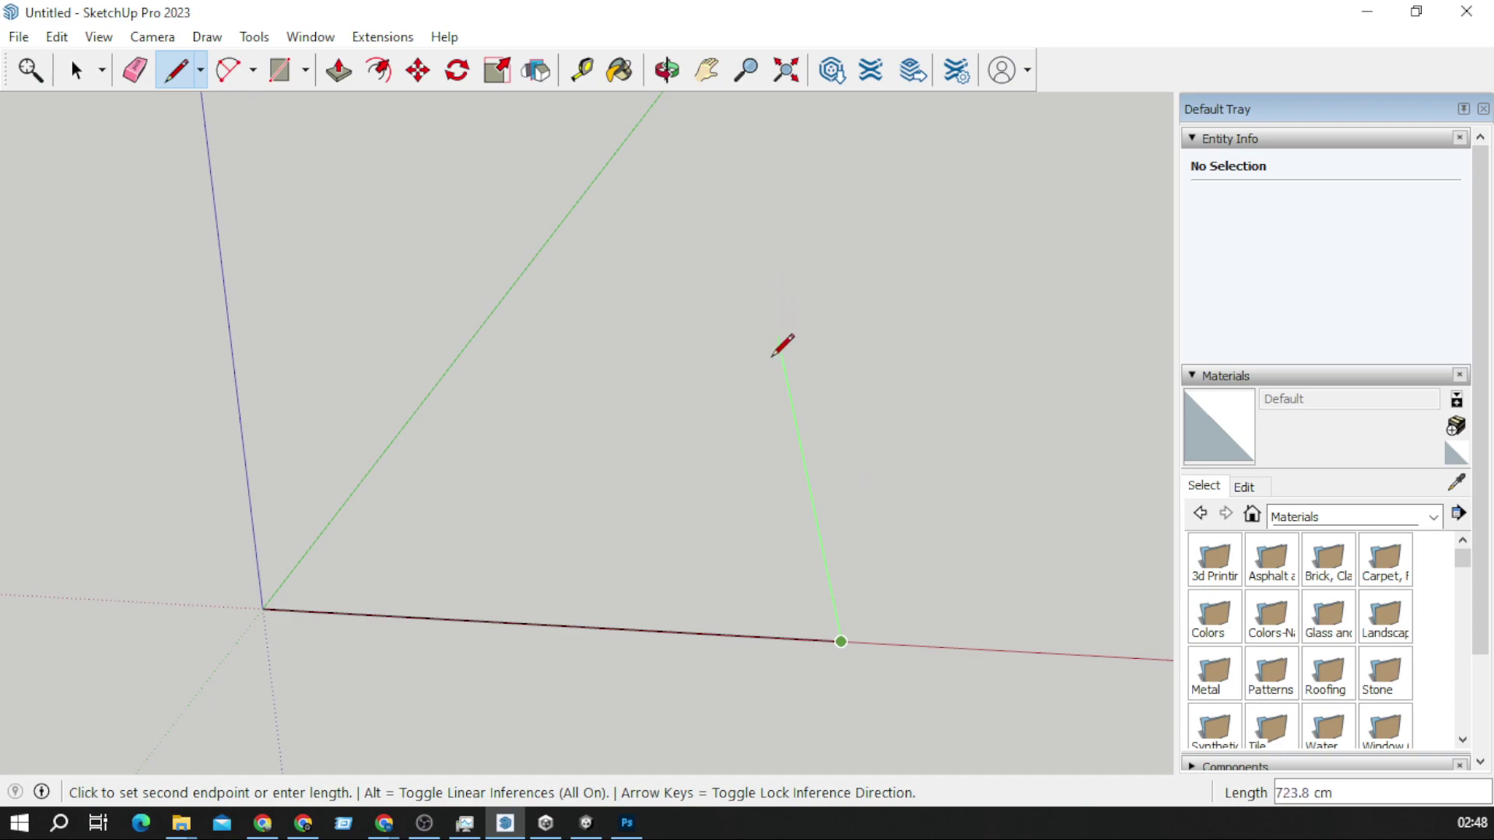
middle_drag(778, 379, 861, 524)
click(946, 519)
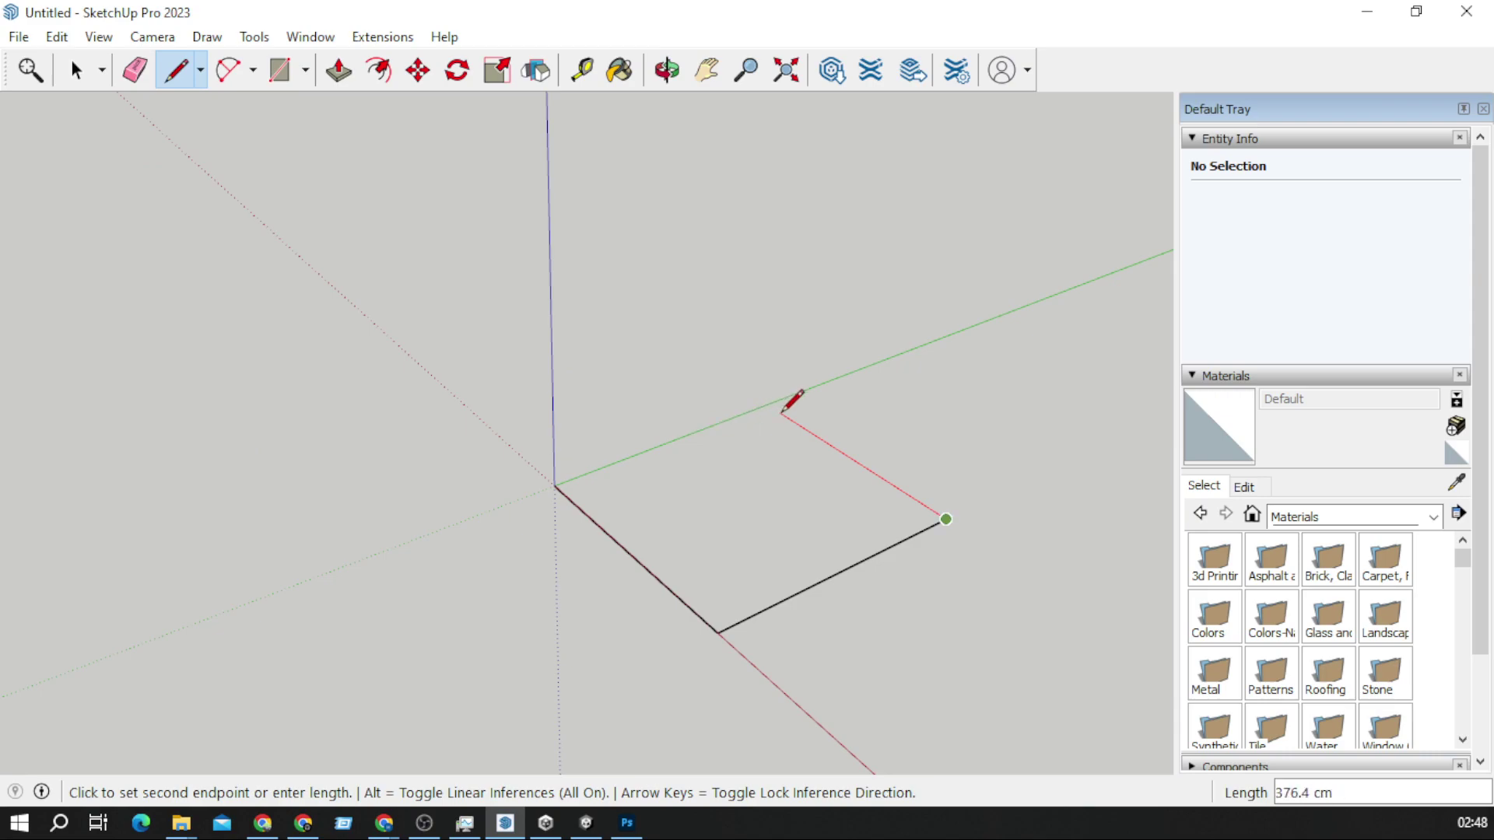
scroll(702, 441, up, 4)
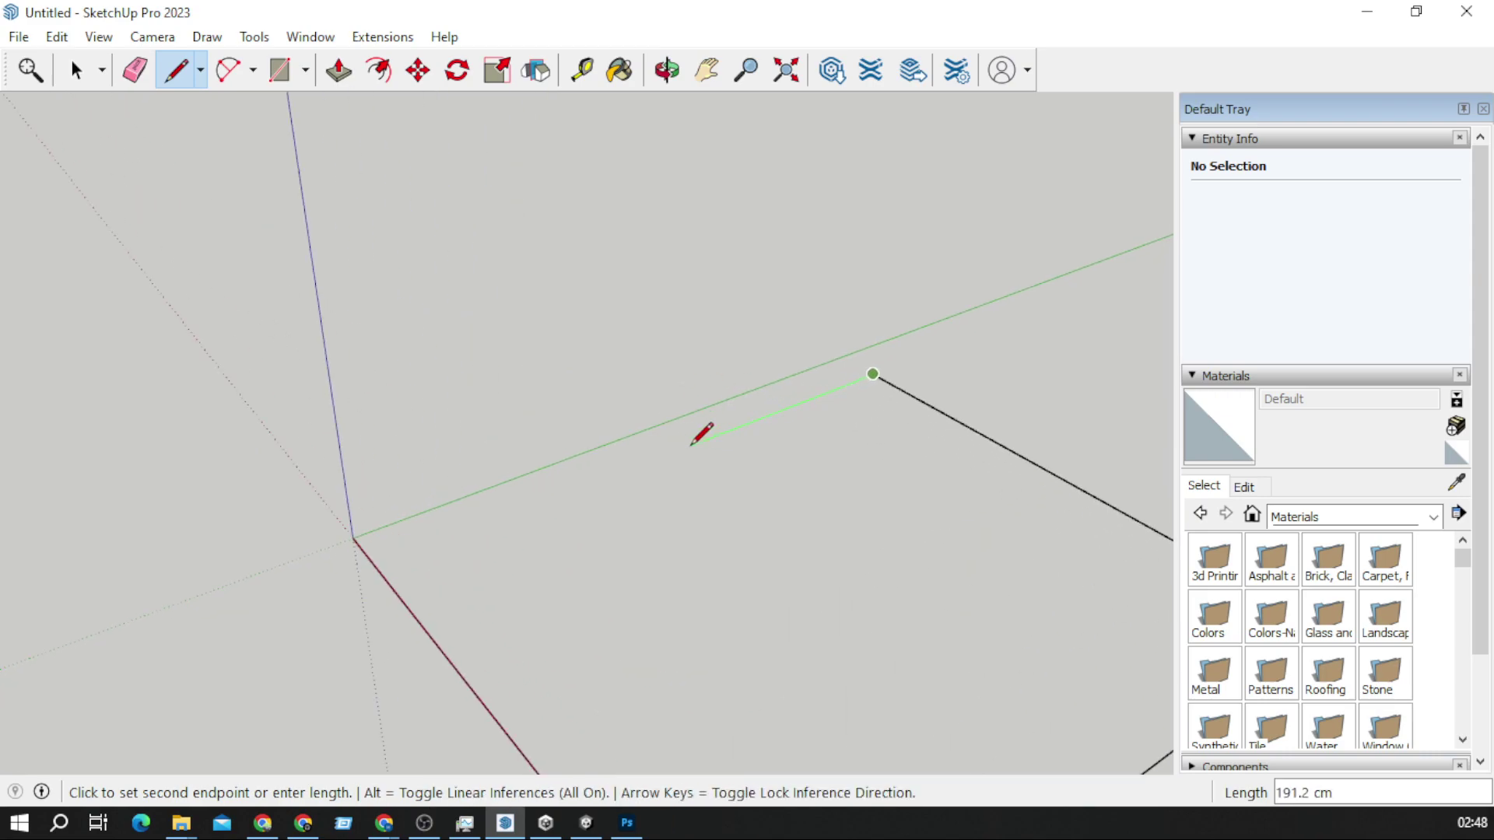
click(179, 70)
click(351, 537)
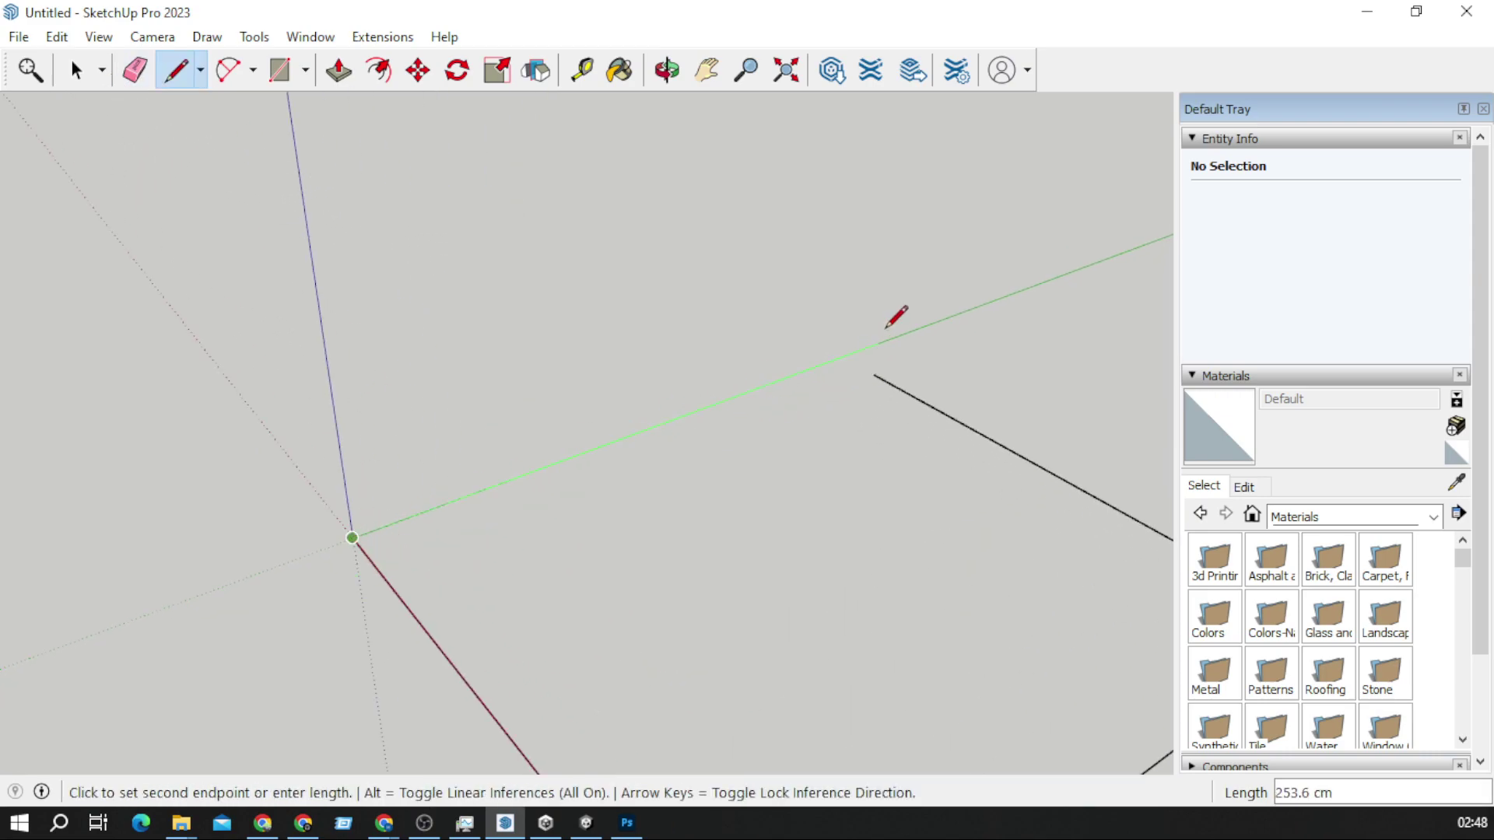
click(841, 355)
click(872, 373)
Step: Draw the rectangle's vertical side face along the red axis, about 14 cm high, ending at the origin
scroll(840, 584, down, 3)
scroll(754, 487, up, 5)
scroll(743, 500, up, 3)
click(712, 515)
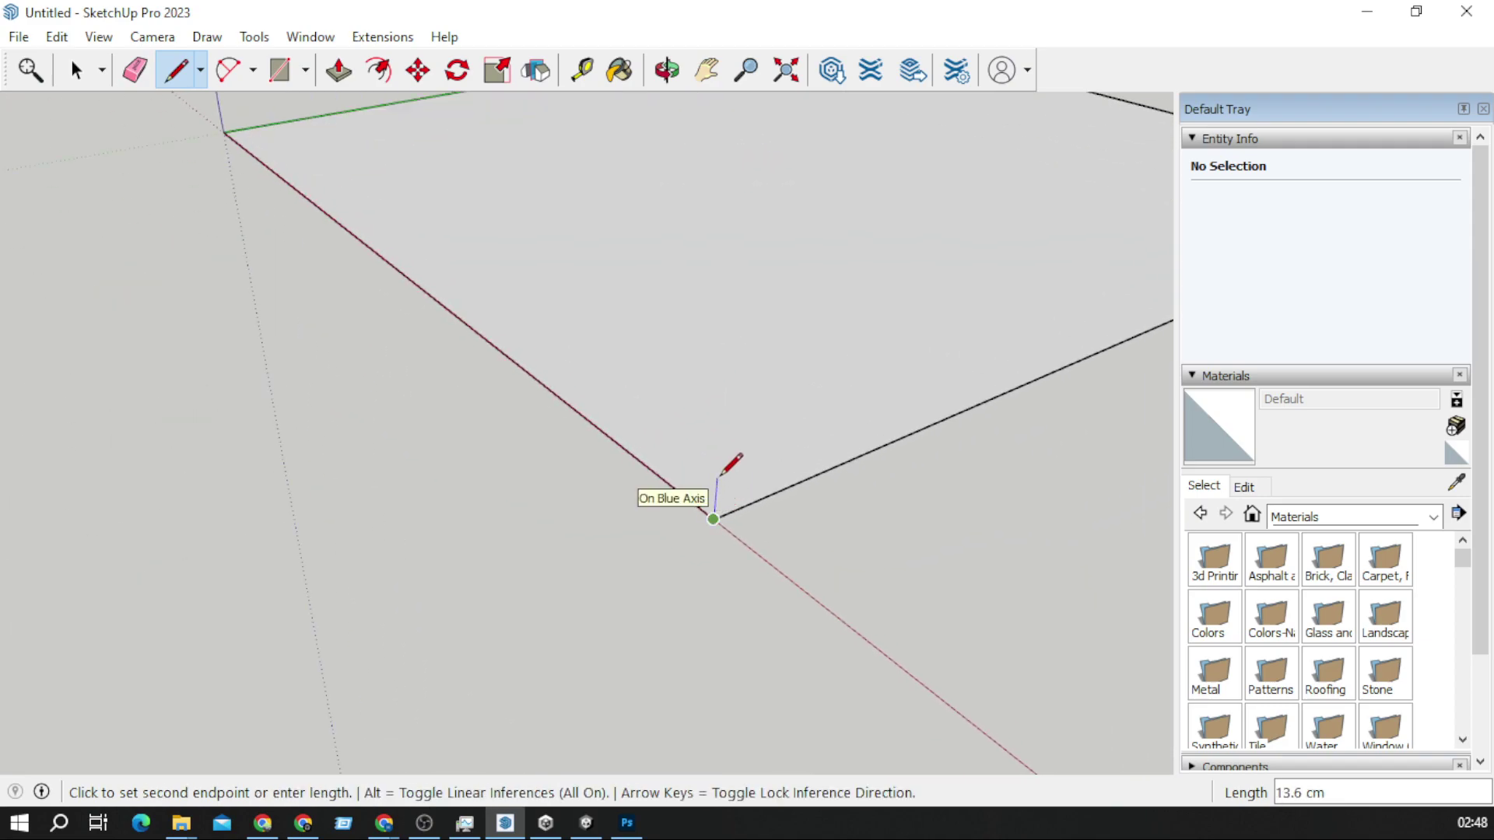
click(716, 476)
click(221, 109)
click(225, 132)
Step: Draw the remaining vertical corner and top edges at the same height to close the rectangle into a solid slab
scroll(777, 327, down, 5)
middle_drag(958, 288, 349, 313)
click(326, 302)
click(616, 579)
click(615, 580)
middle_drag(623, 567, 1108, 360)
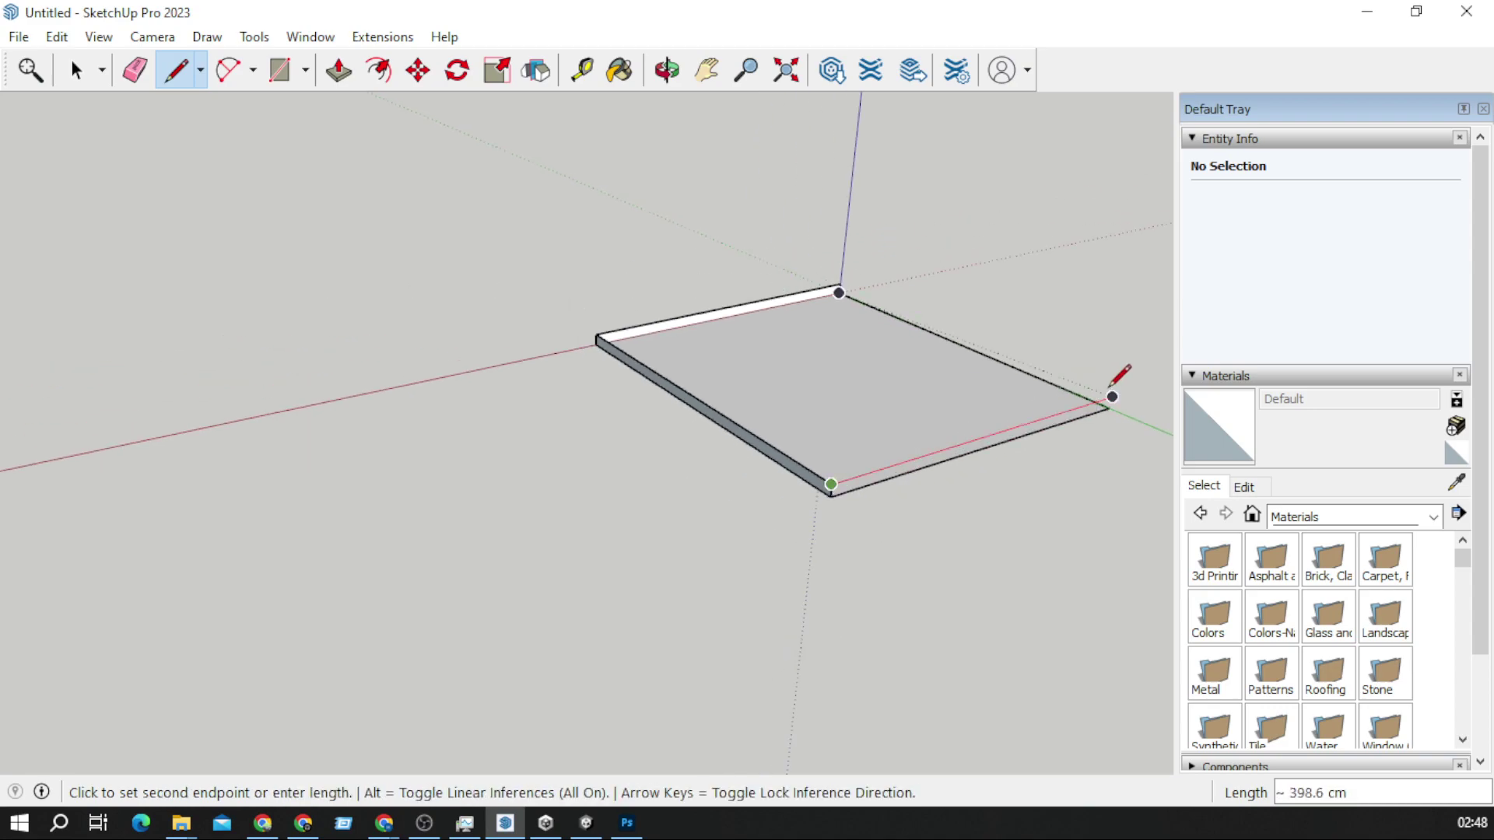
click(1112, 397)
click(1112, 397)
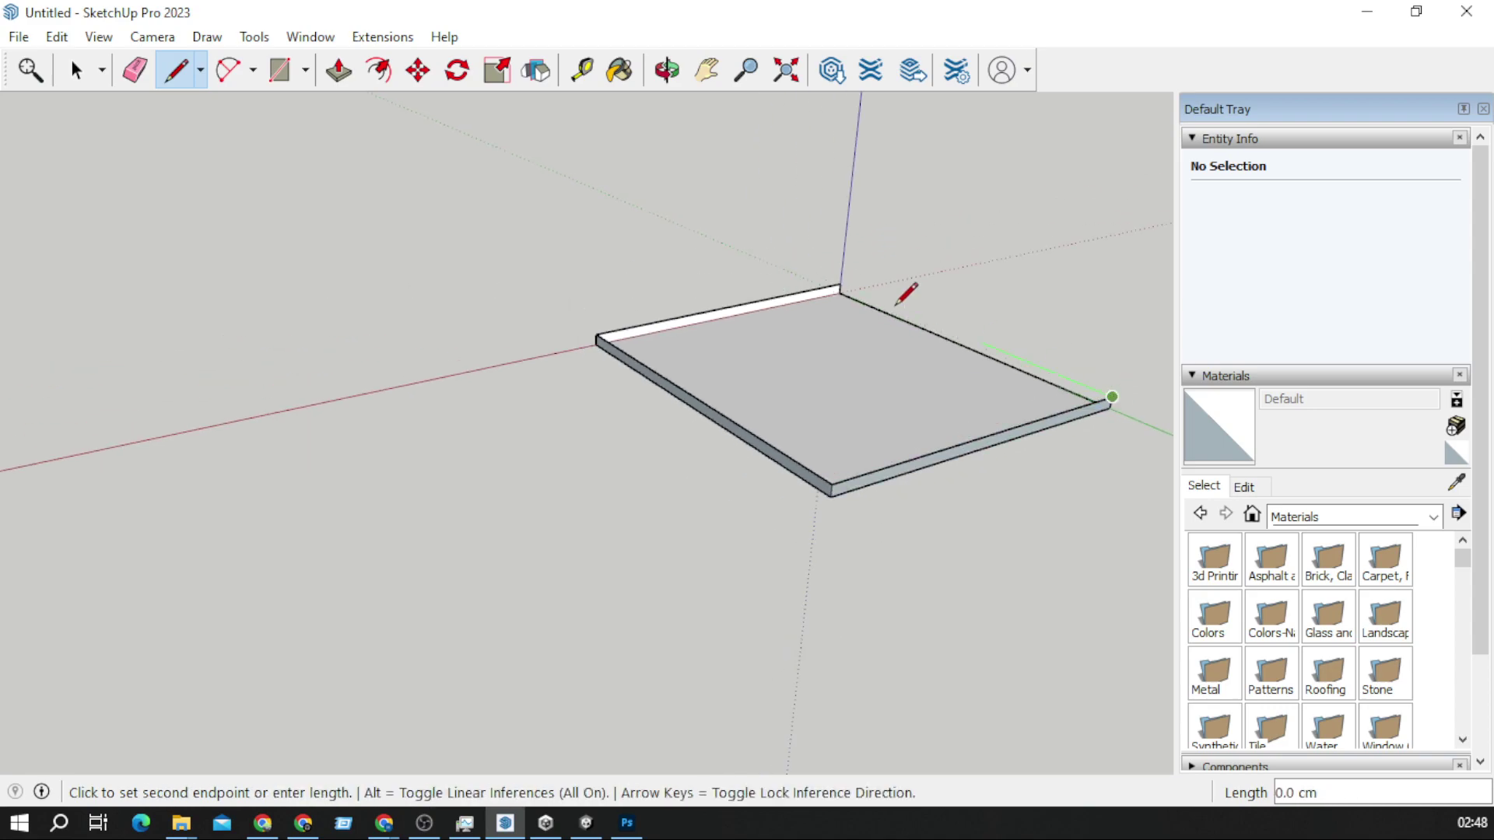
click(840, 284)
Step: Draw a large ground-plane rectangle around the slab starting from its bottom corner on the red axis, with one side about 900 cm long
mouse_move(467, 257)
middle_down()
mouse_move(457, 200)
mouse_move(330, 233)
mouse_move(653, 165)
mouse_move(487, 247)
mouse_move(301, 287)
mouse_move(193, 244)
mouse_move(614, 234)
mouse_move(436, 217)
mouse_move(609, 263)
middle_up()
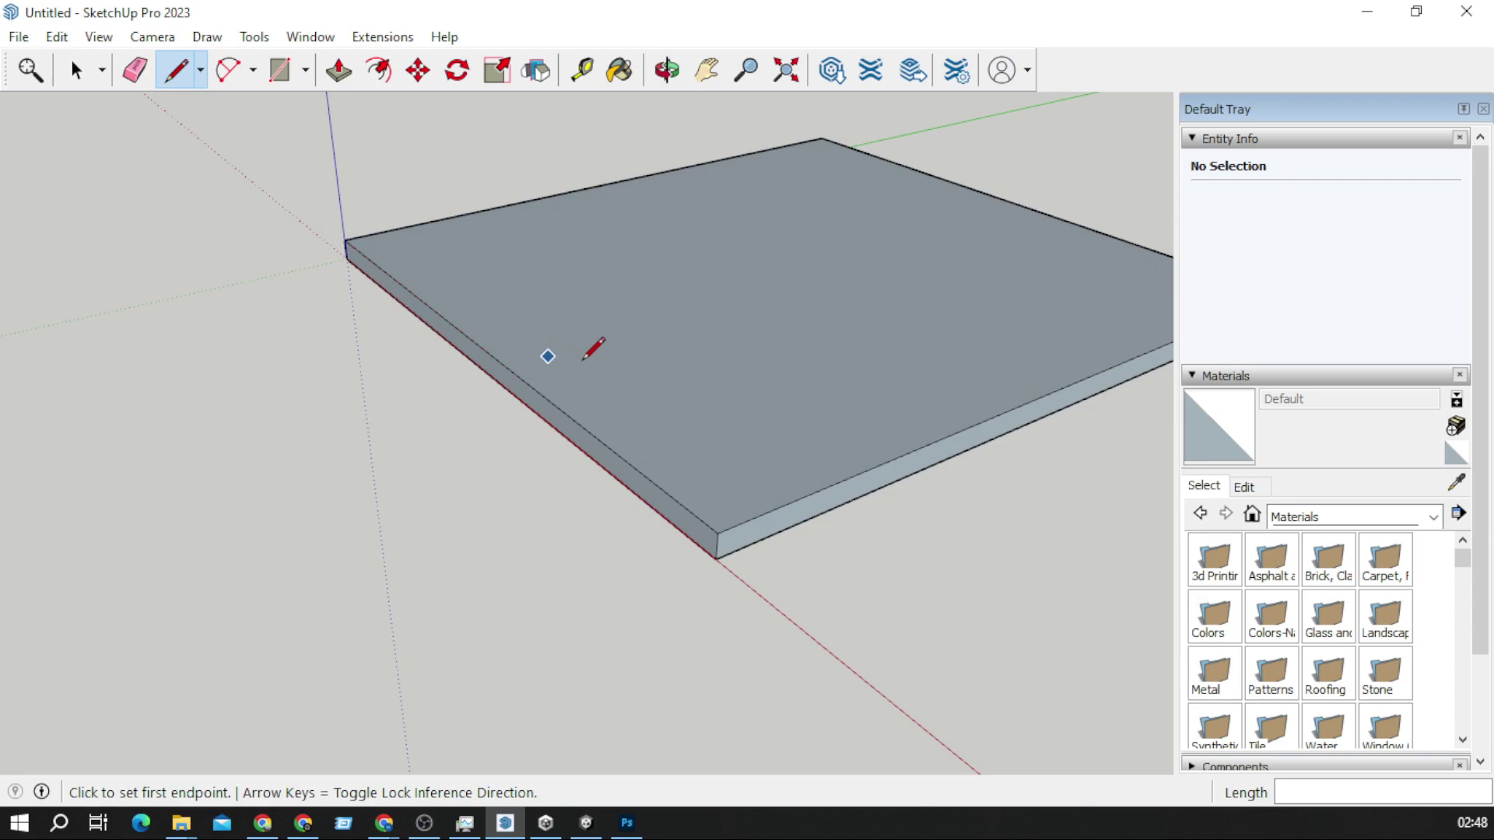
scroll(652, 365, down, 5)
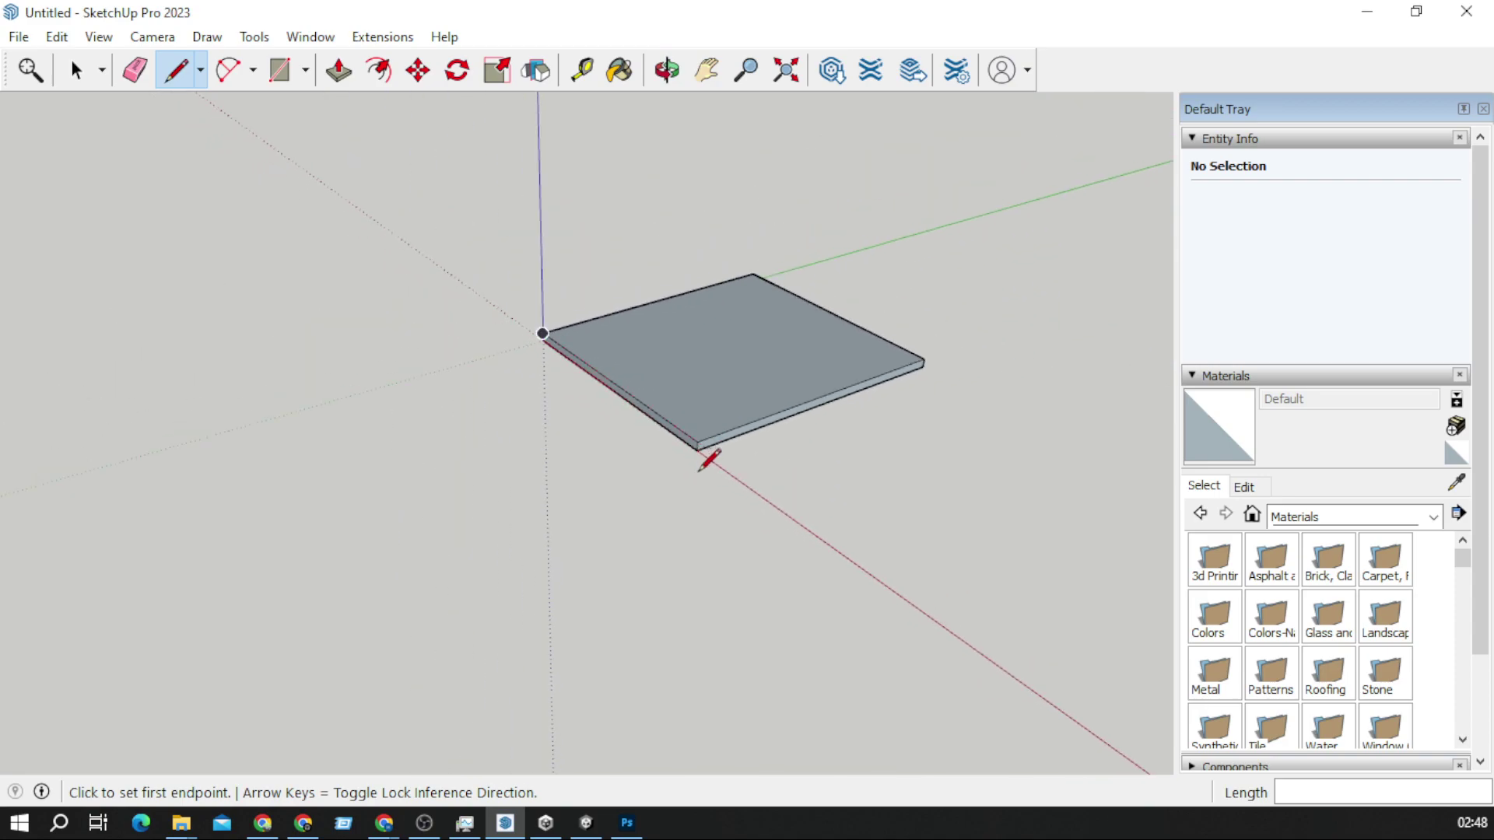
click(696, 446)
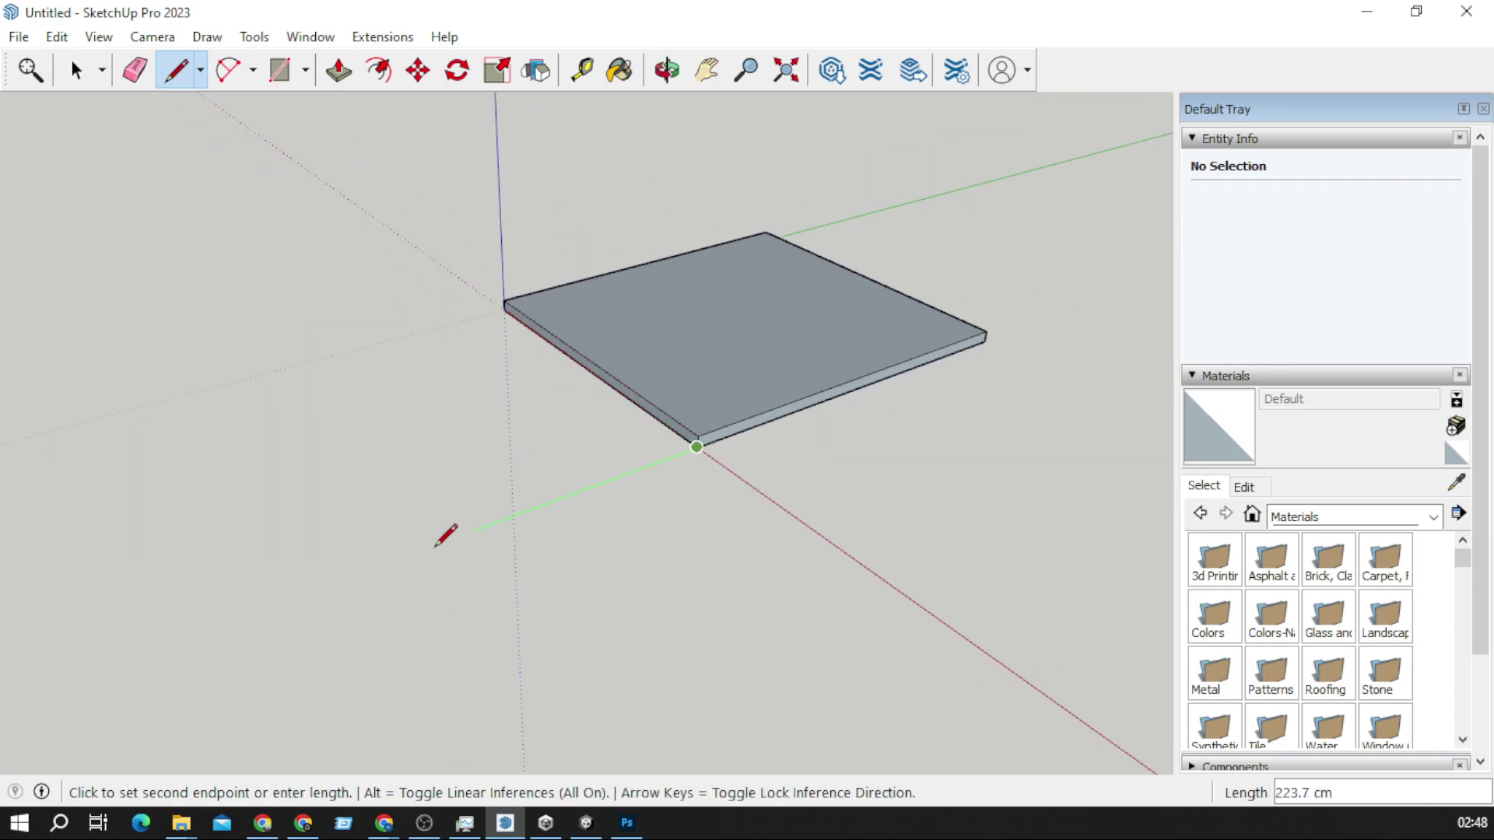
scroll(434, 534, down, 1)
click(420, 546)
scroll(560, 689, down, 3)
click(561, 705)
click(932, 530)
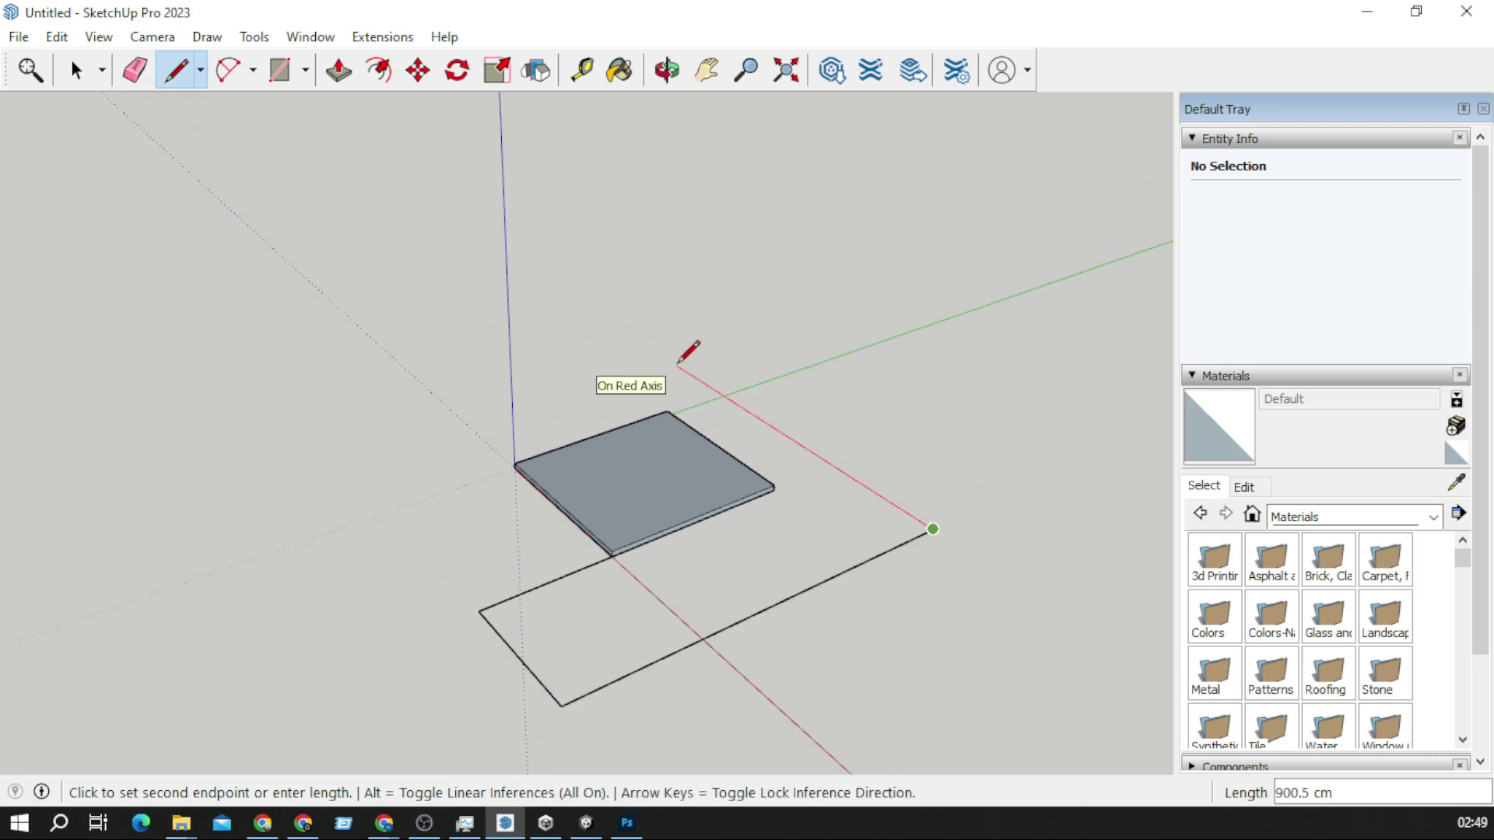
click(675, 365)
click(358, 467)
click(479, 611)
Step: Erase the line that joins the slab's bottom corner to the side of the large outer rectangle
scroll(591, 541, up, 3)
scroll(599, 545, up, 2)
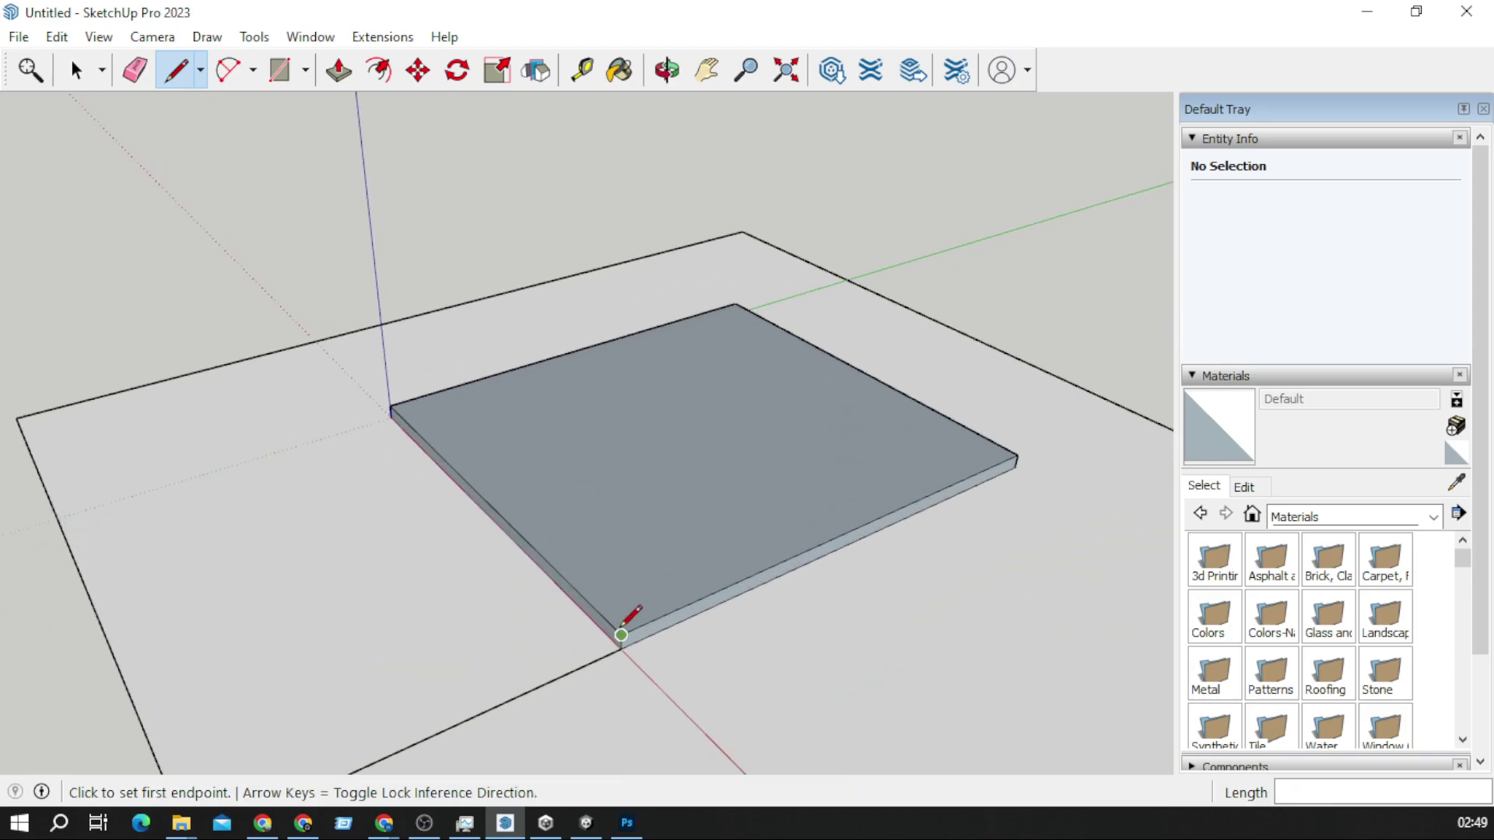
mouse_move(621, 634)
middle_down()
mouse_move(450, 624)
mouse_move(417, 540)
middle_up()
key(e)
scroll(369, 580, down, 4)
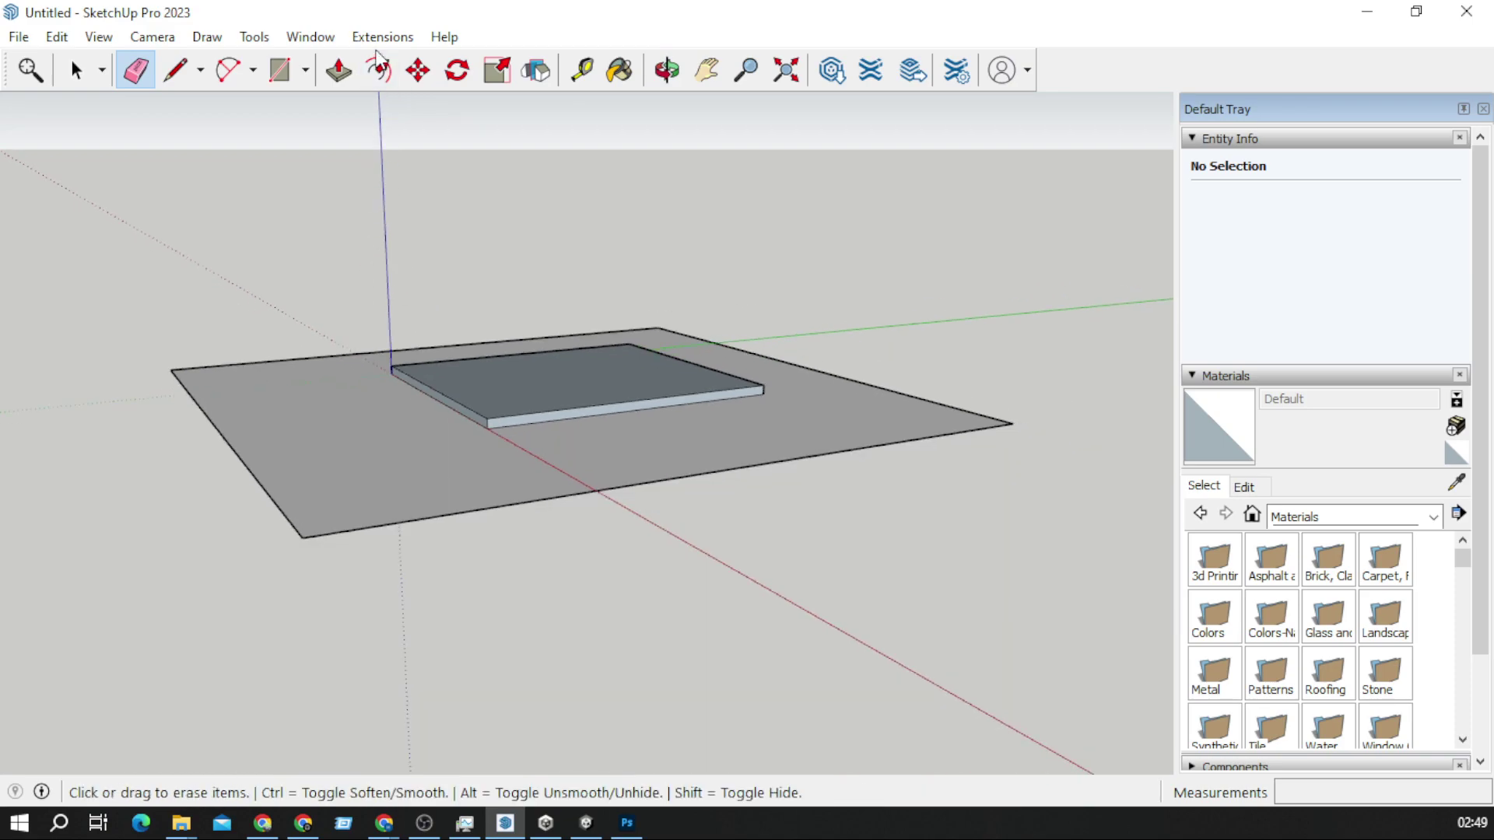
Step: Draw a line at slab-top height from the slab's near corner to above the outer rectangle's side, and continue it to above the near corner
click(176, 70)
click(486, 418)
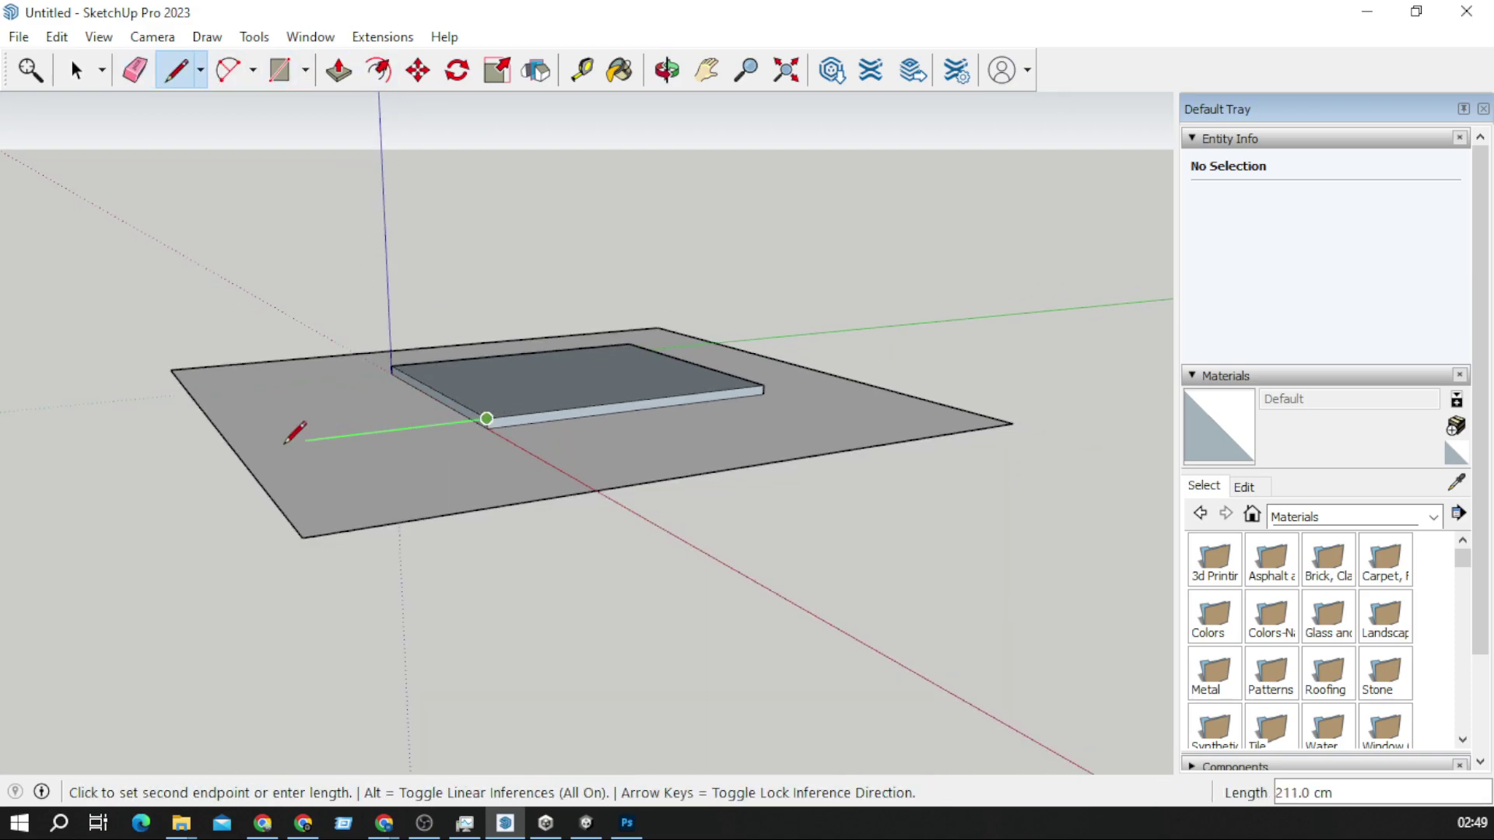
click(240, 448)
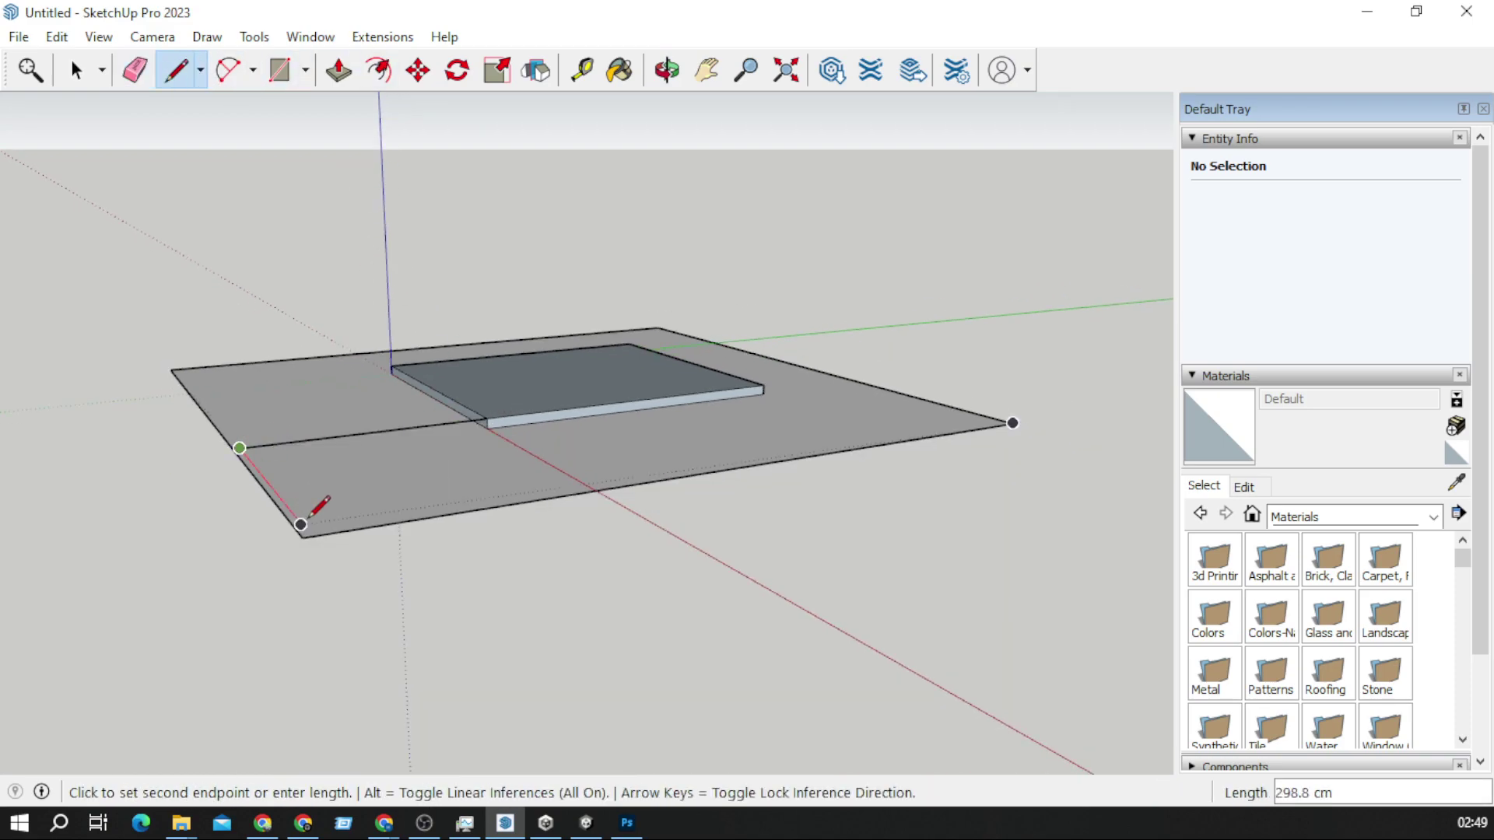
click(301, 524)
Step: Draw the top edge and both vertical end edges to close the outer rectangle's side face crossing the red axis, about 14 cm high
click(1014, 413)
click(1013, 421)
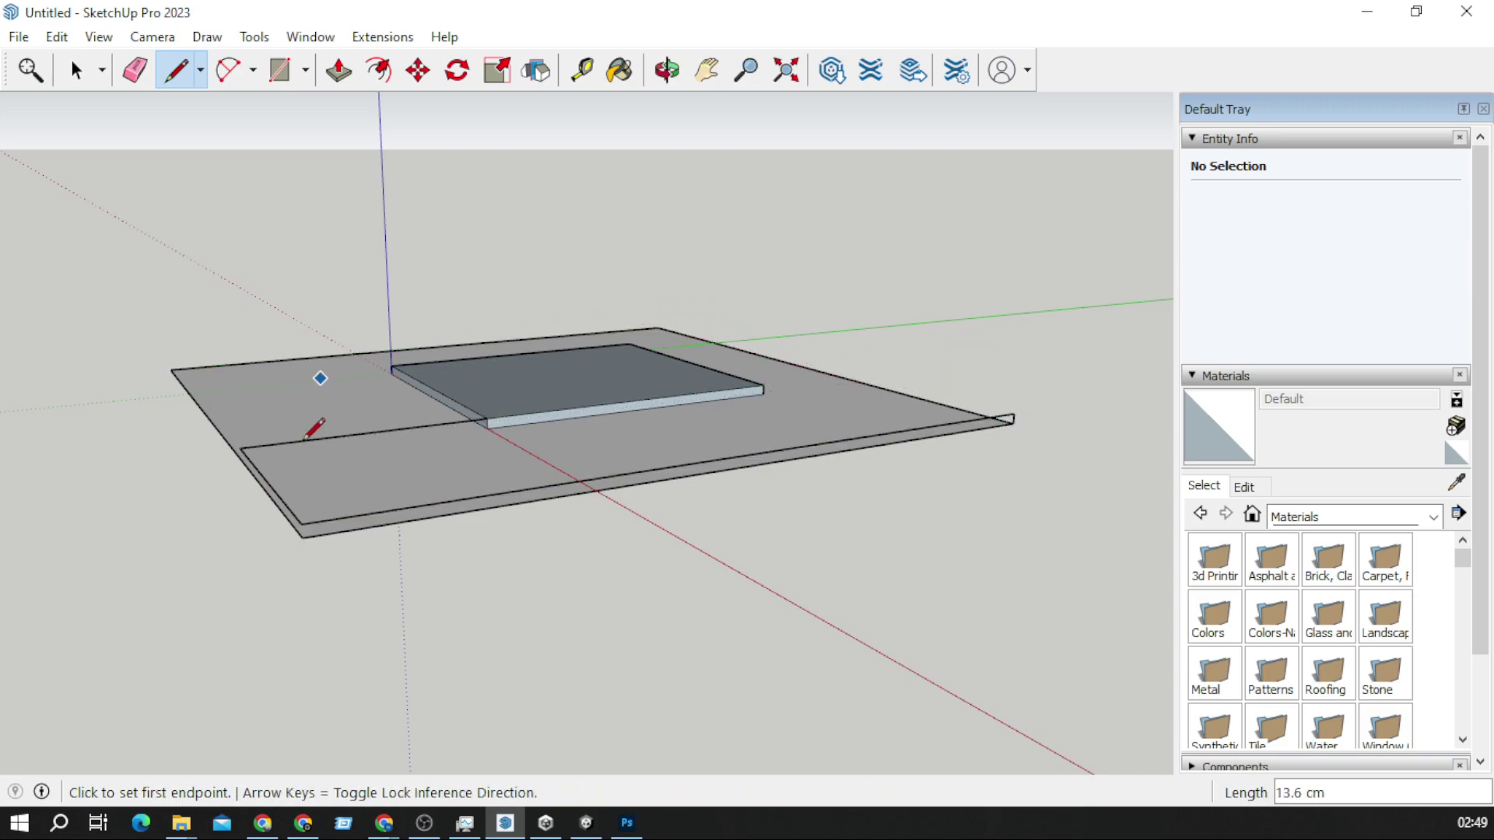
click(301, 524)
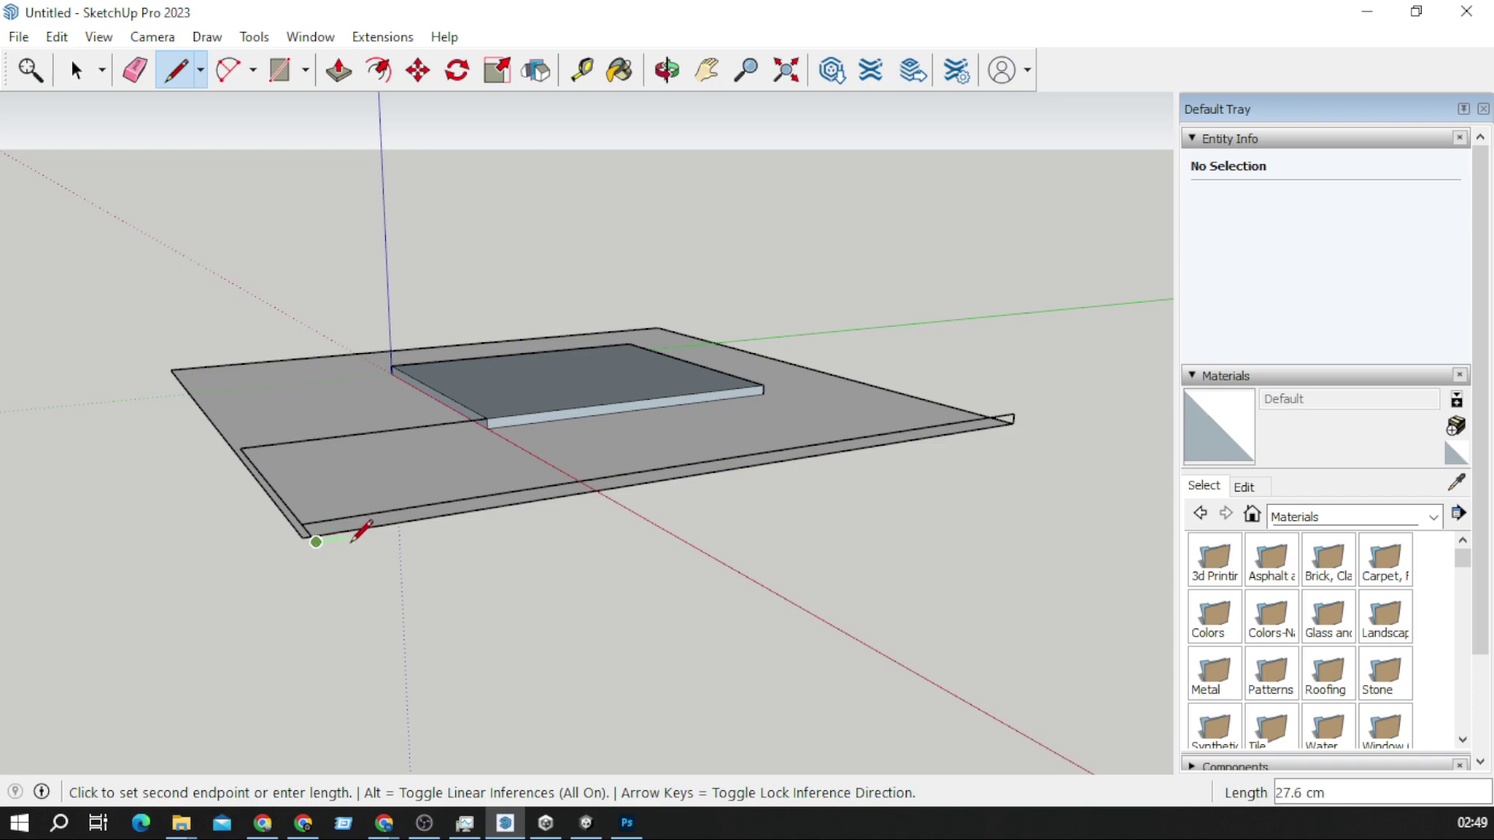
key(Escape)
click(301, 523)
click(306, 536)
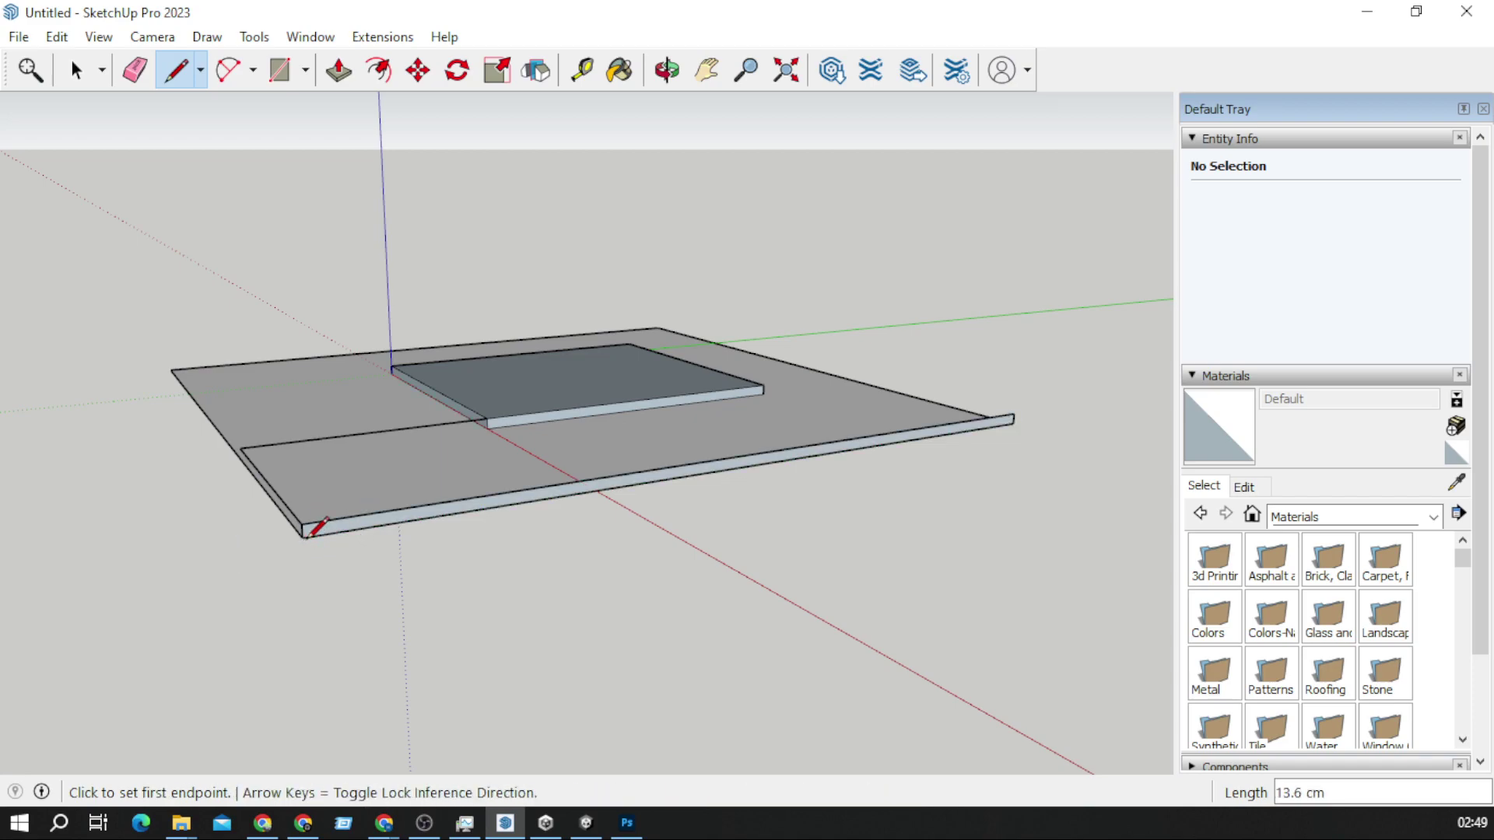
Step: Draw the top edge and far vertical edge to close the outer rectangle's side face crossing the green axis
click(1013, 413)
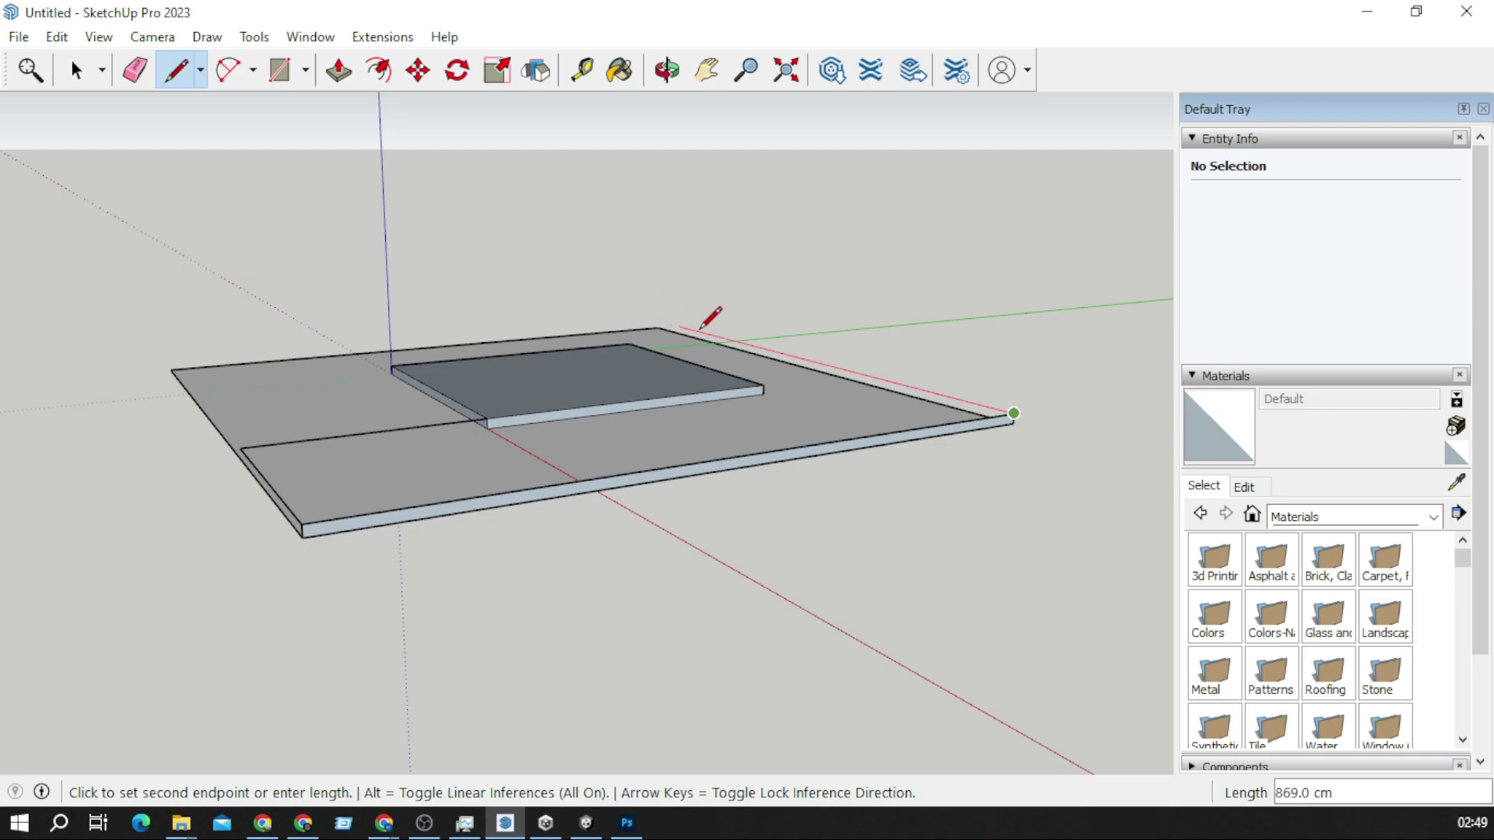
middle_drag(650, 269, 884, 267)
scroll(256, 506, up, 5)
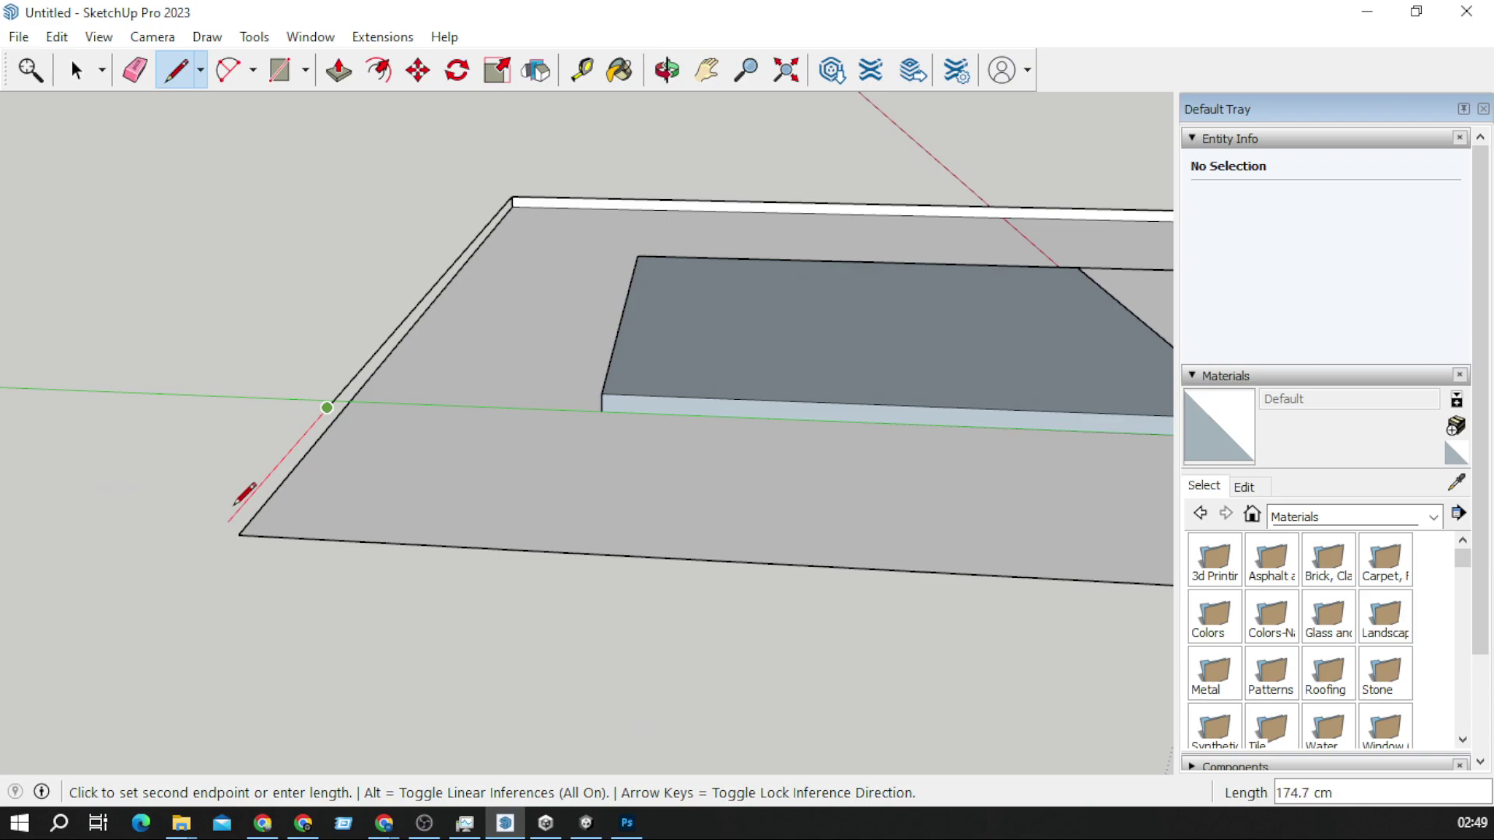
click(249, 496)
click(172, 73)
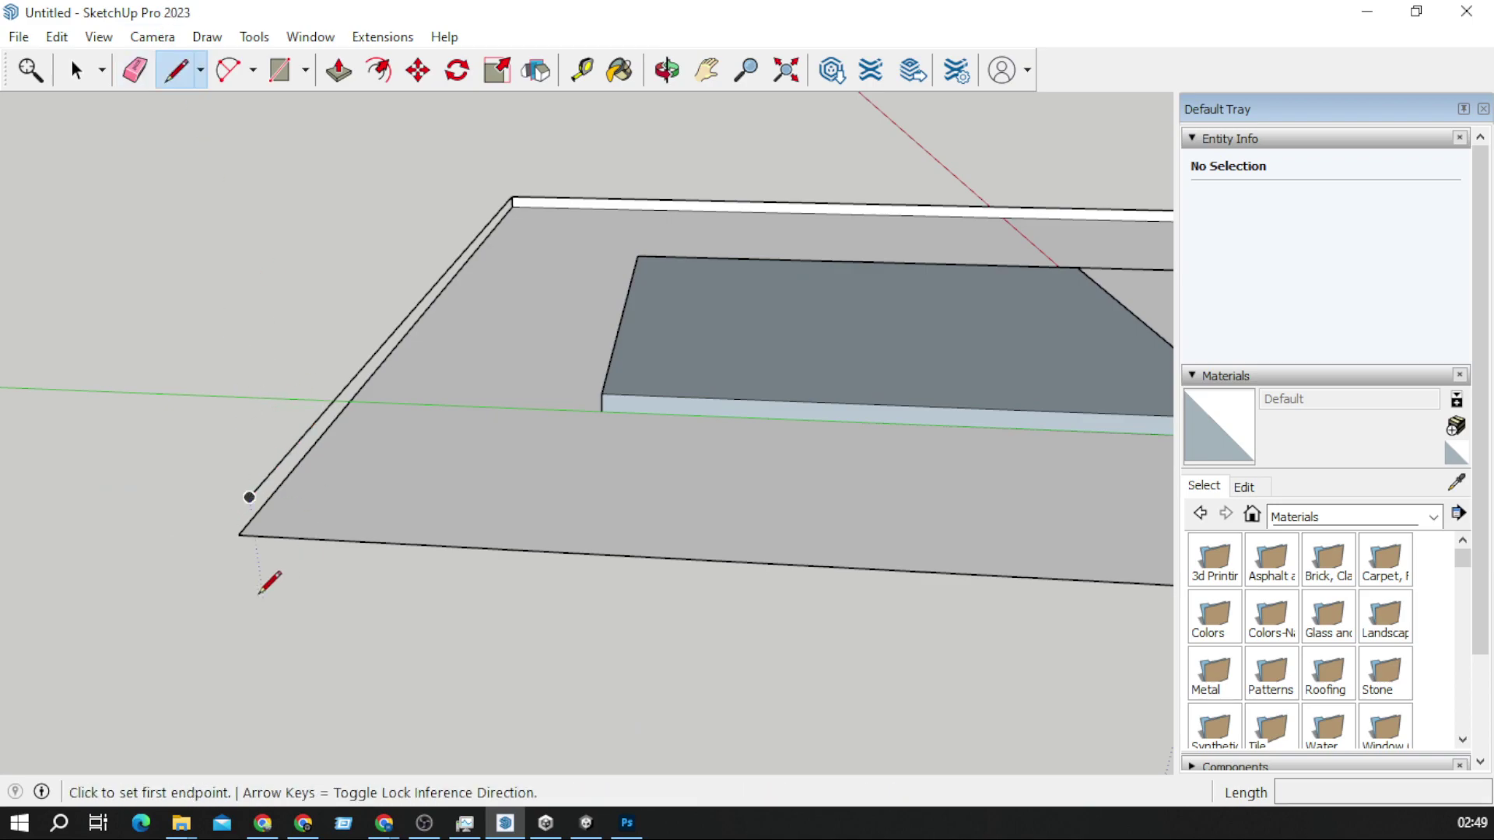
click(238, 534)
click(250, 498)
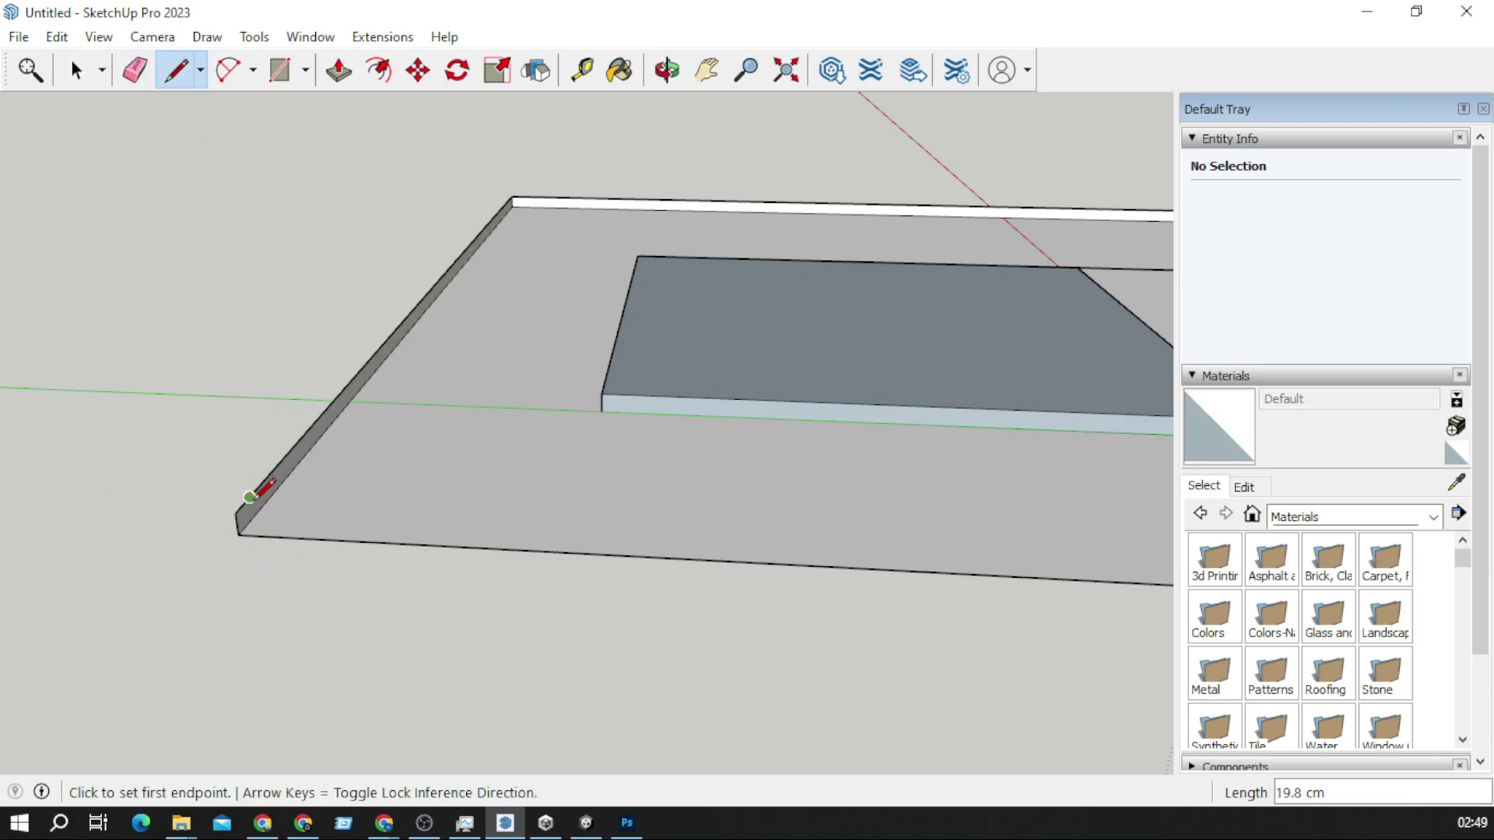
Step: Draw the top and vertical edges along the outer rectangle's remaining two sides to cap the large slab
click(237, 515)
middle_drag(351, 493, 460, 324)
scroll(810, 387, up, 4)
scroll(973, 435, up, 2)
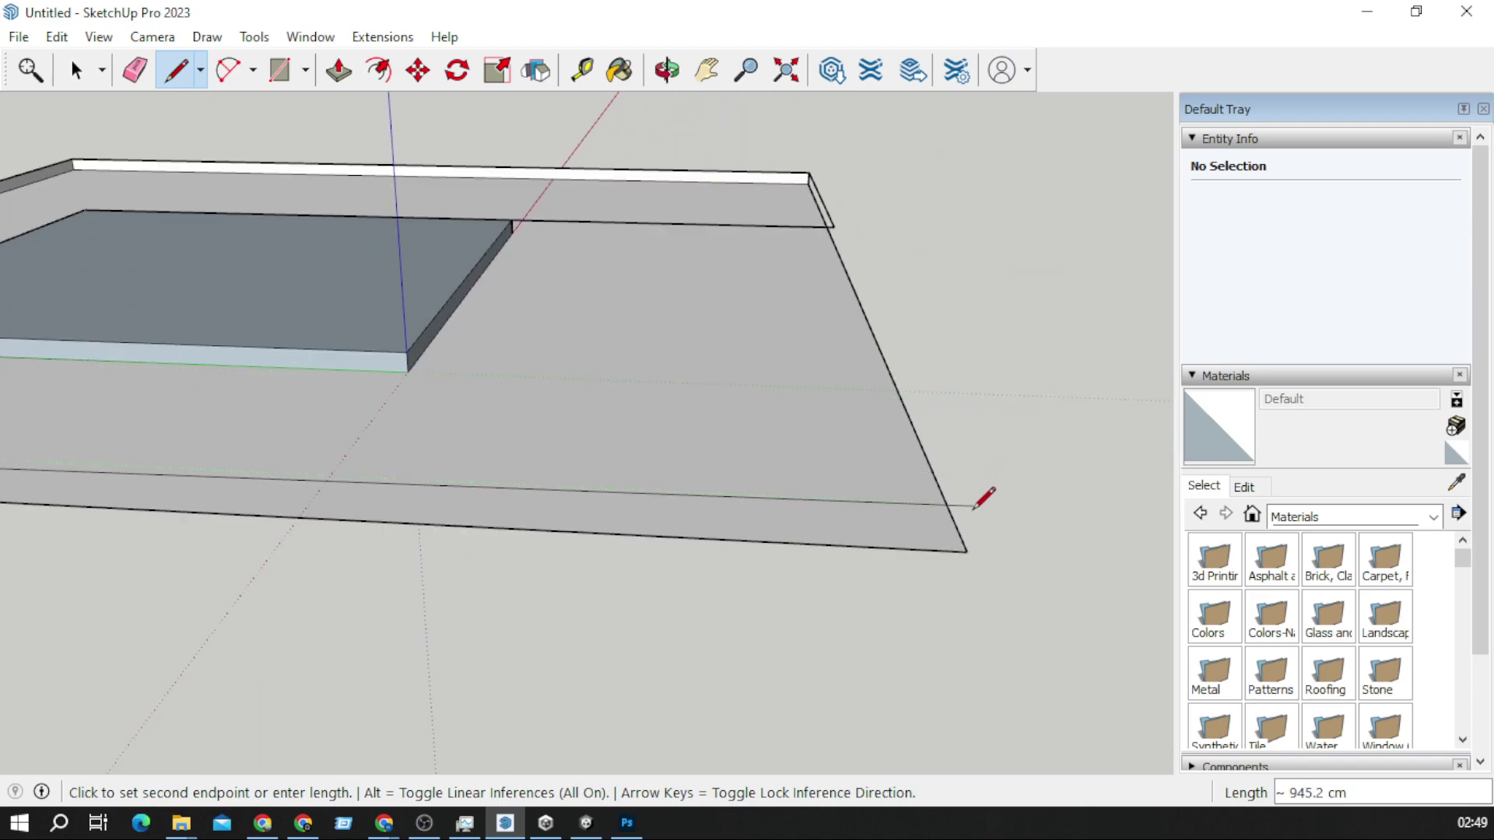
click(967, 526)
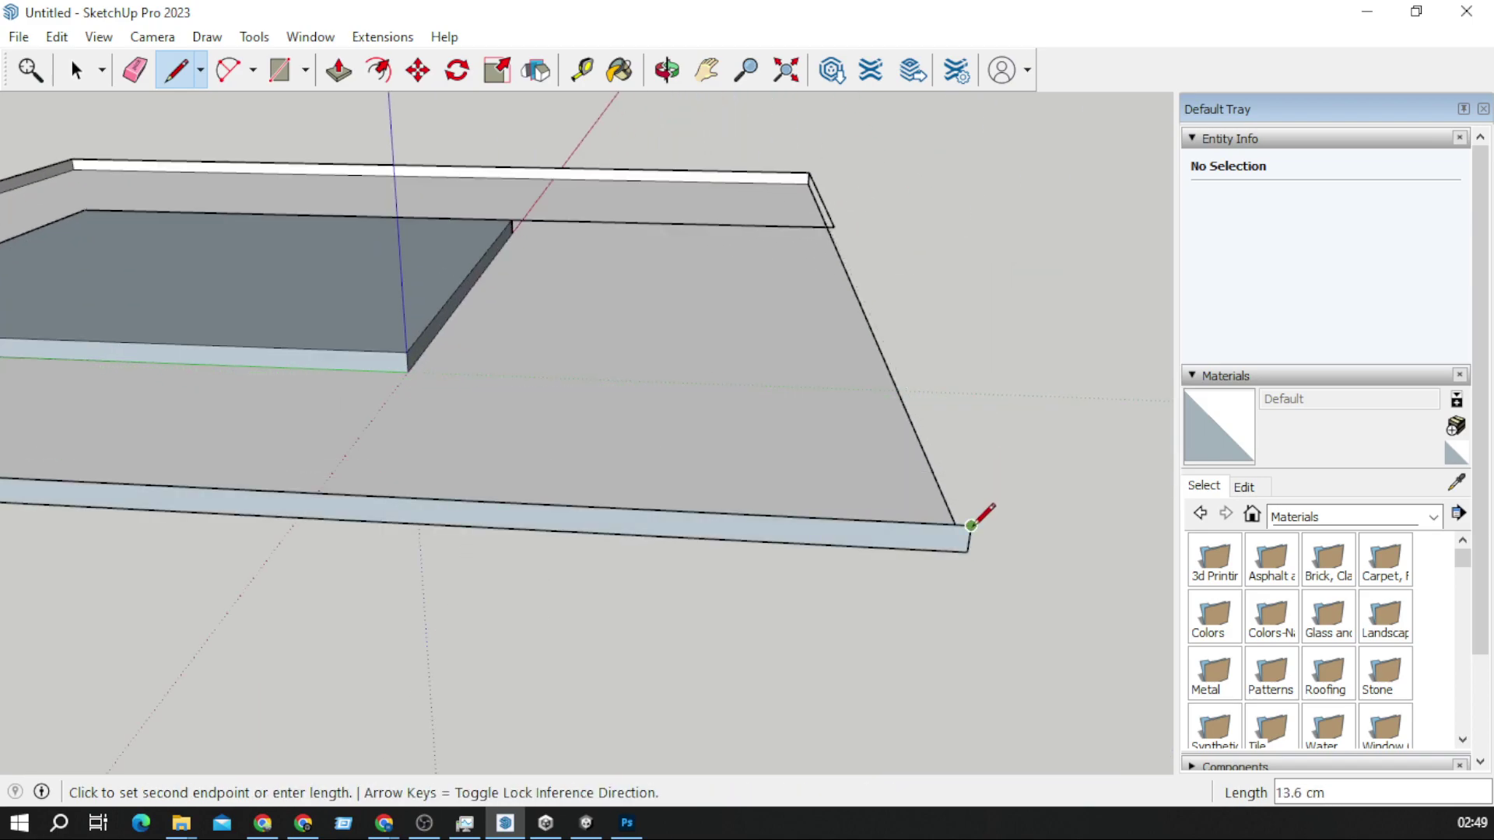
click(969, 528)
click(838, 228)
Step: Erase the line on the large slab's top between the inner rectangle's corner and the outer edge
mouse_move(837, 227)
middle_down()
mouse_move(926, 231)
mouse_move(457, 183)
mouse_move(493, 383)
middle_up()
click(135, 70)
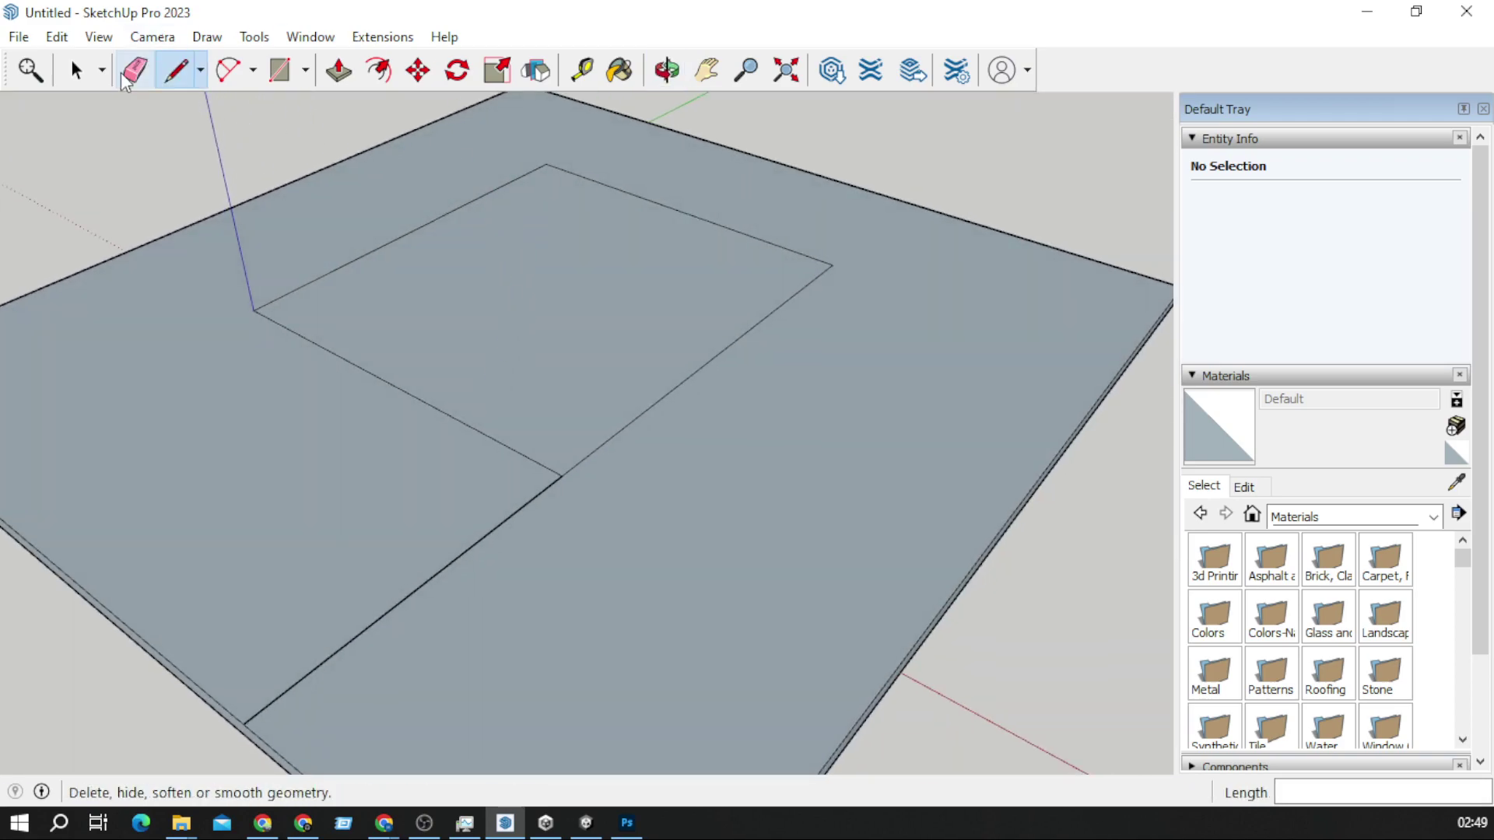
click(443, 571)
Step: Draw an edge about 14 cm outward from the inner rectangle's corner, plus a line parallel to its side along the green axis
scroll(651, 284, down, 5)
scroll(677, 221, up, 8)
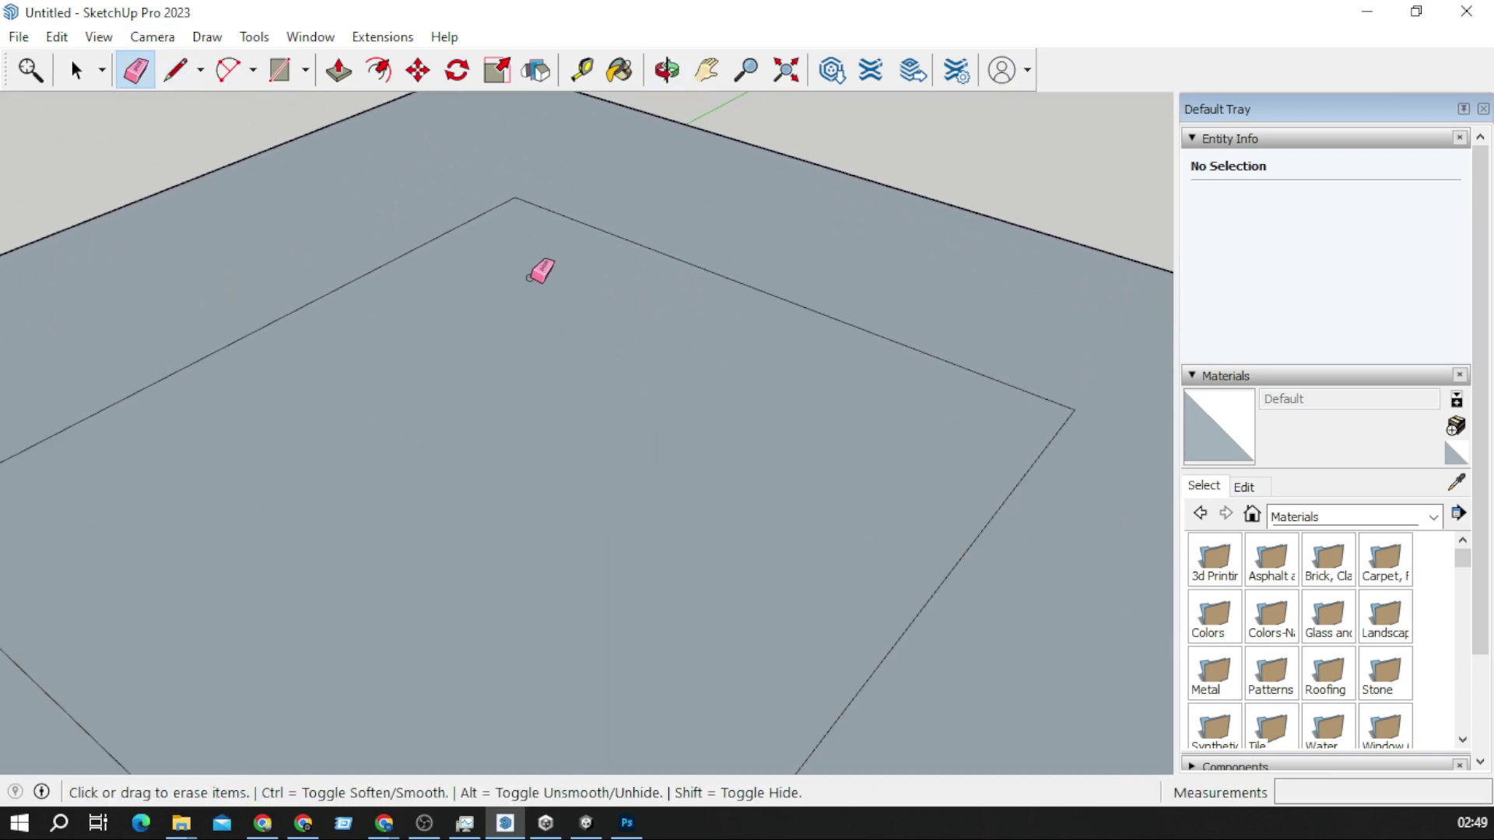
scroll(467, 234, down, 2)
click(174, 70)
scroll(396, 685, up, 2)
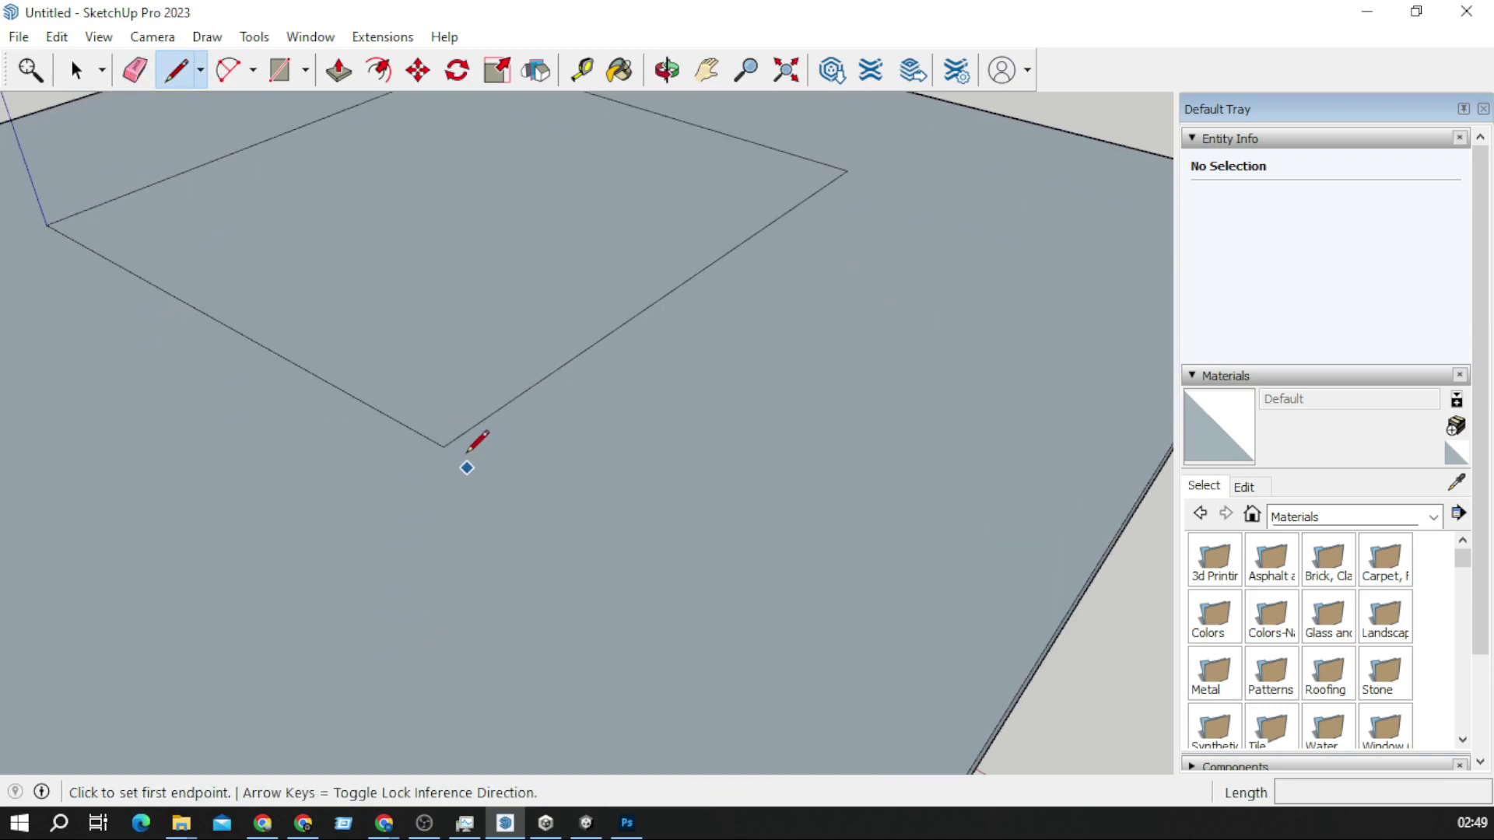
click(443, 446)
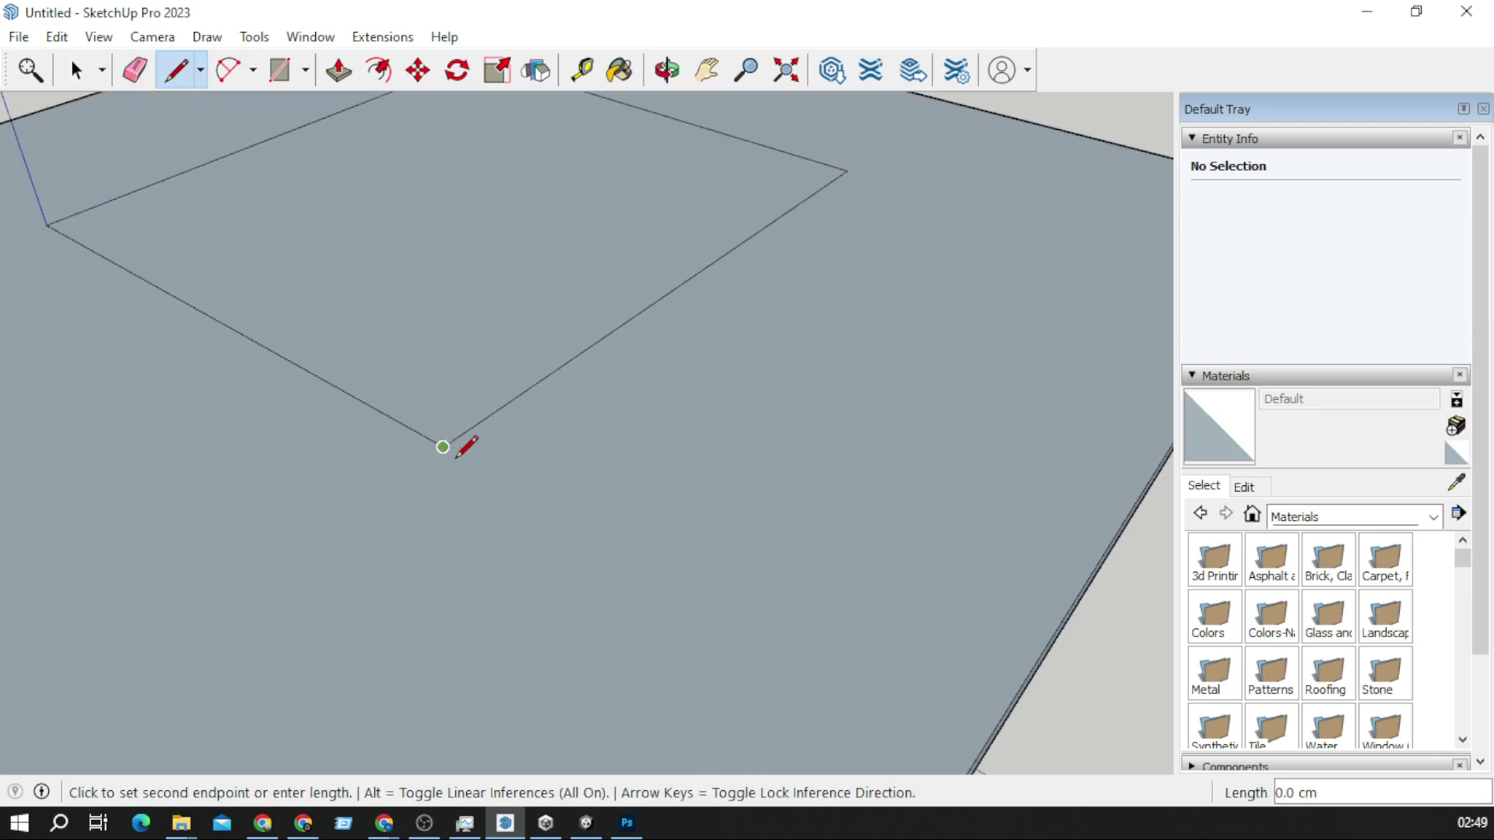
scroll(459, 456, up, 1)
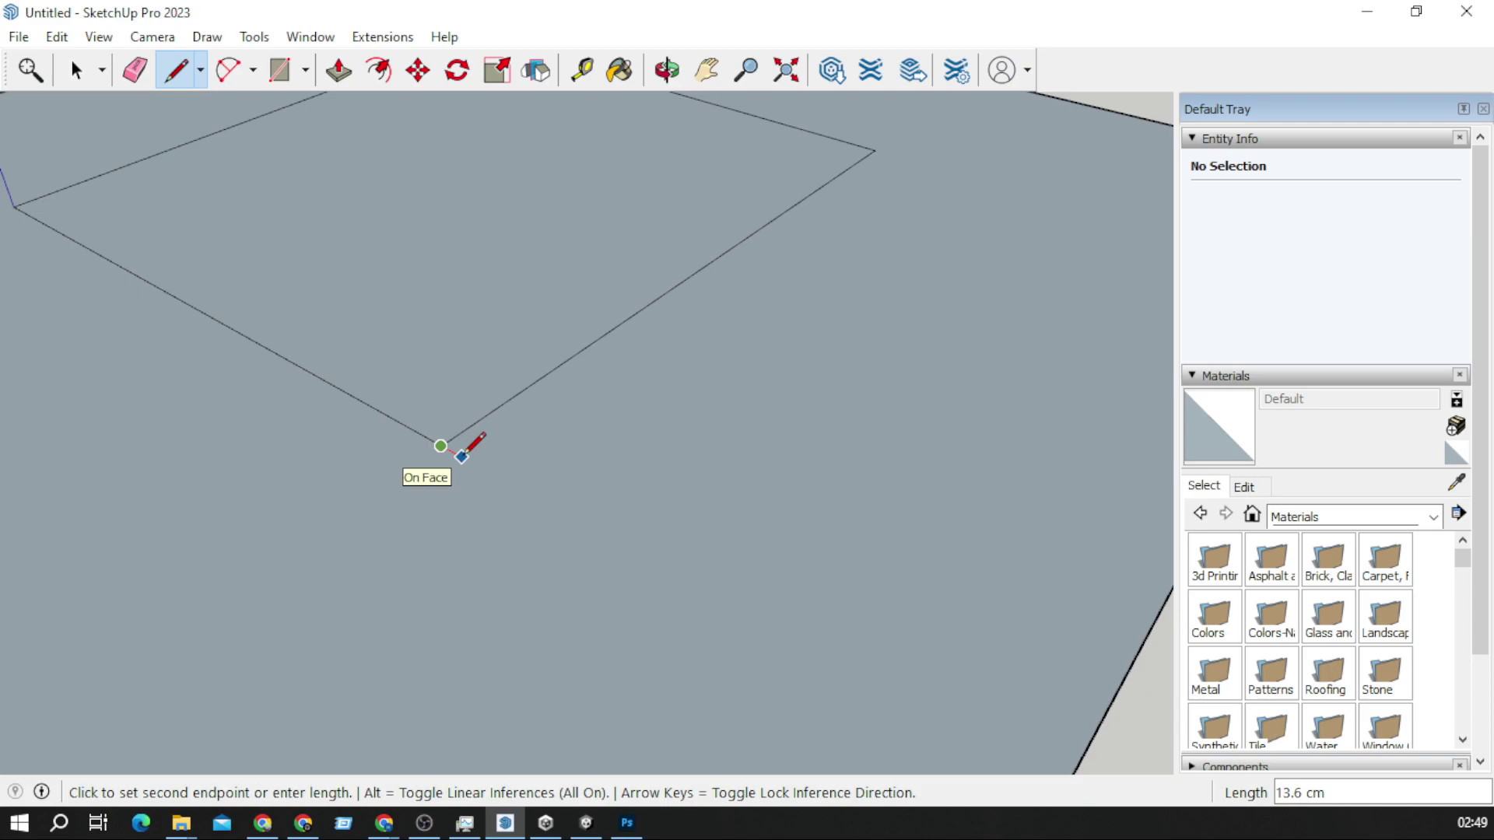
scroll(910, 152, down, 1)
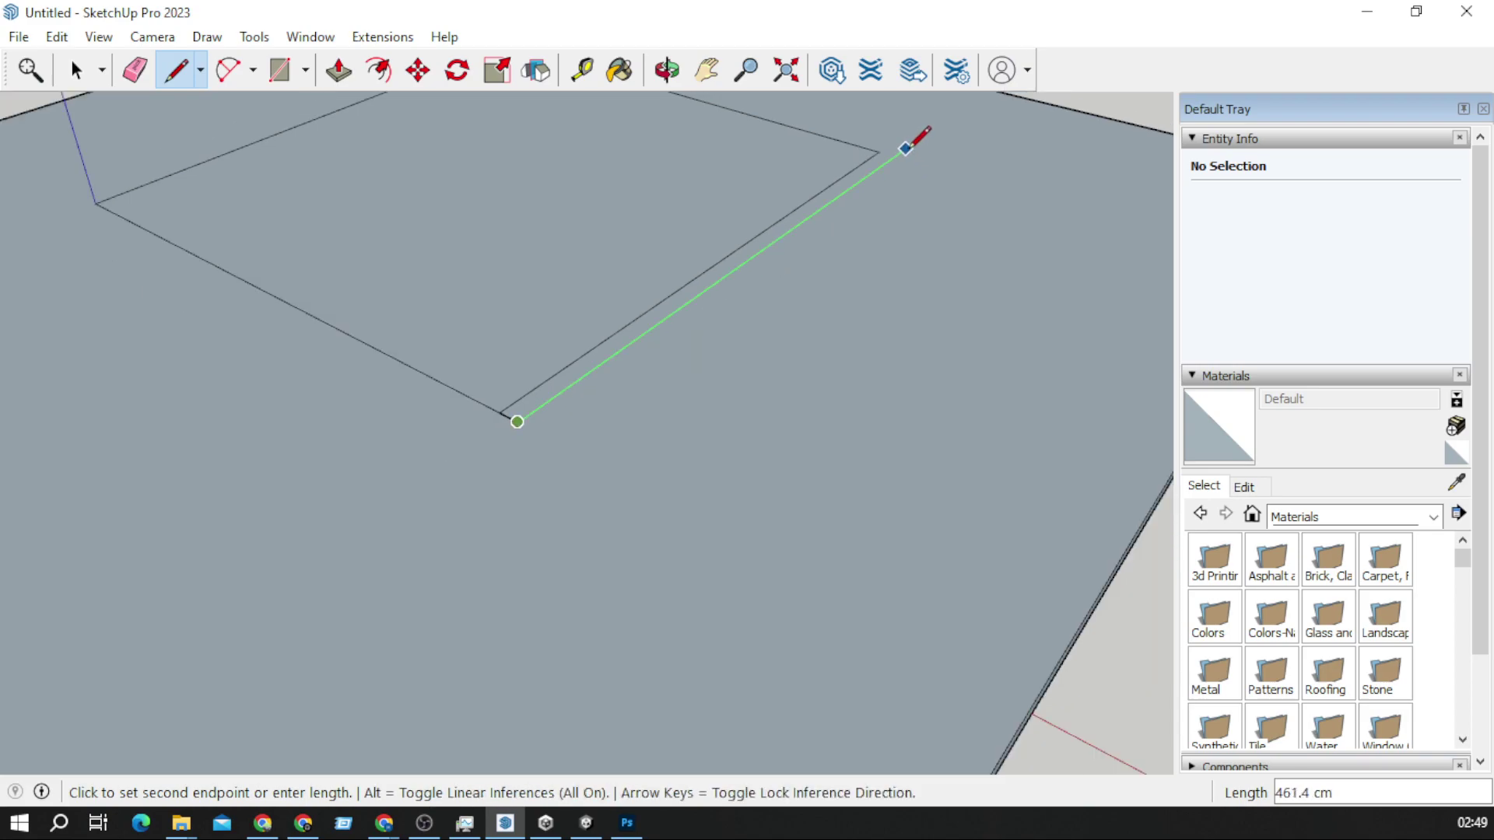
middle_drag(912, 131, 534, 294)
scroll(534, 293, down, 3)
scroll(811, 484, up, 3)
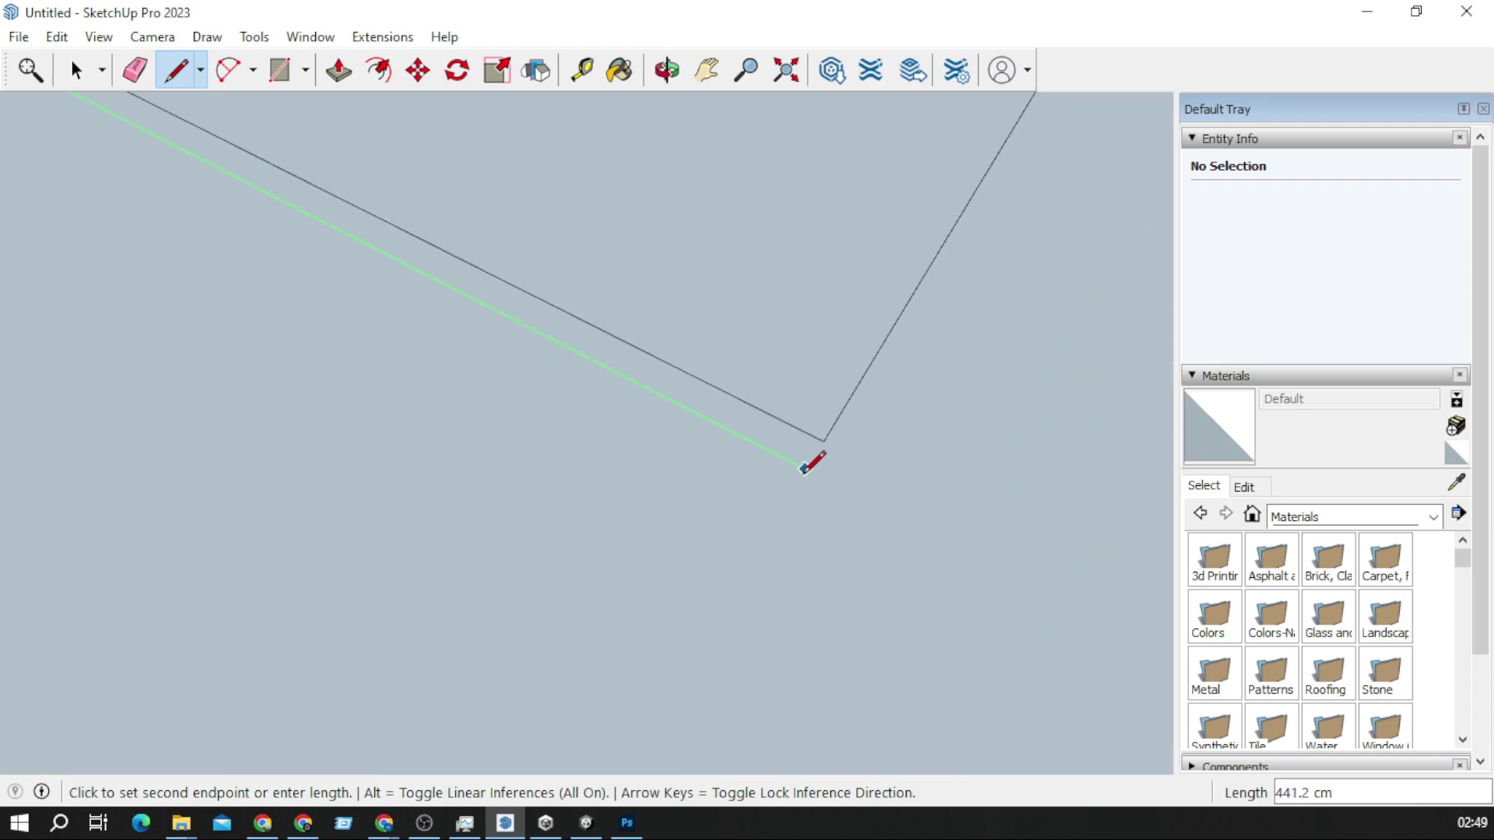
click(807, 484)
Step: Draw short edges extending past the inner rectangle's next corner to close the far end of the narrow strip
click(177, 71)
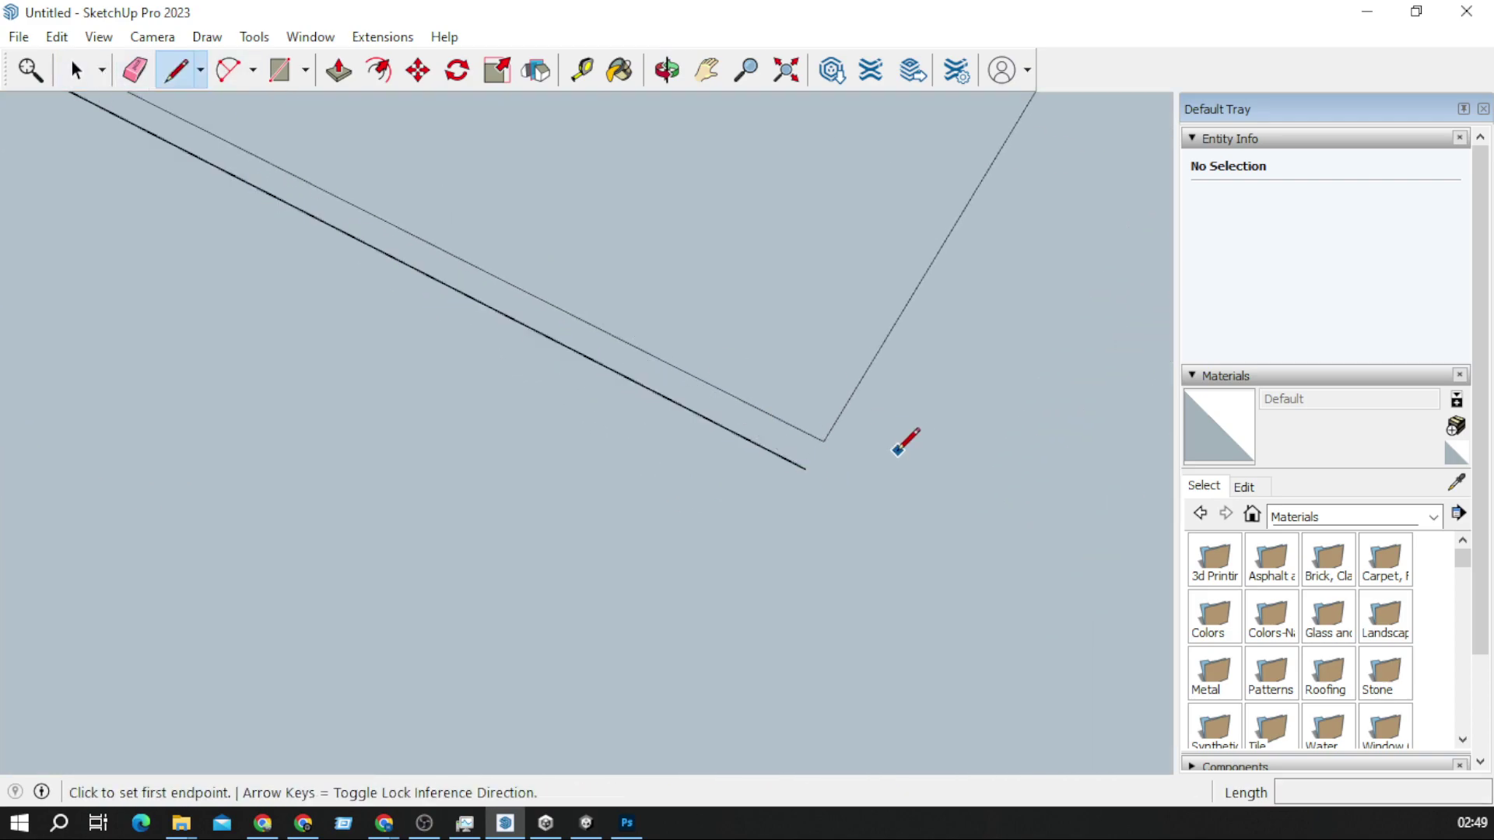
click(824, 441)
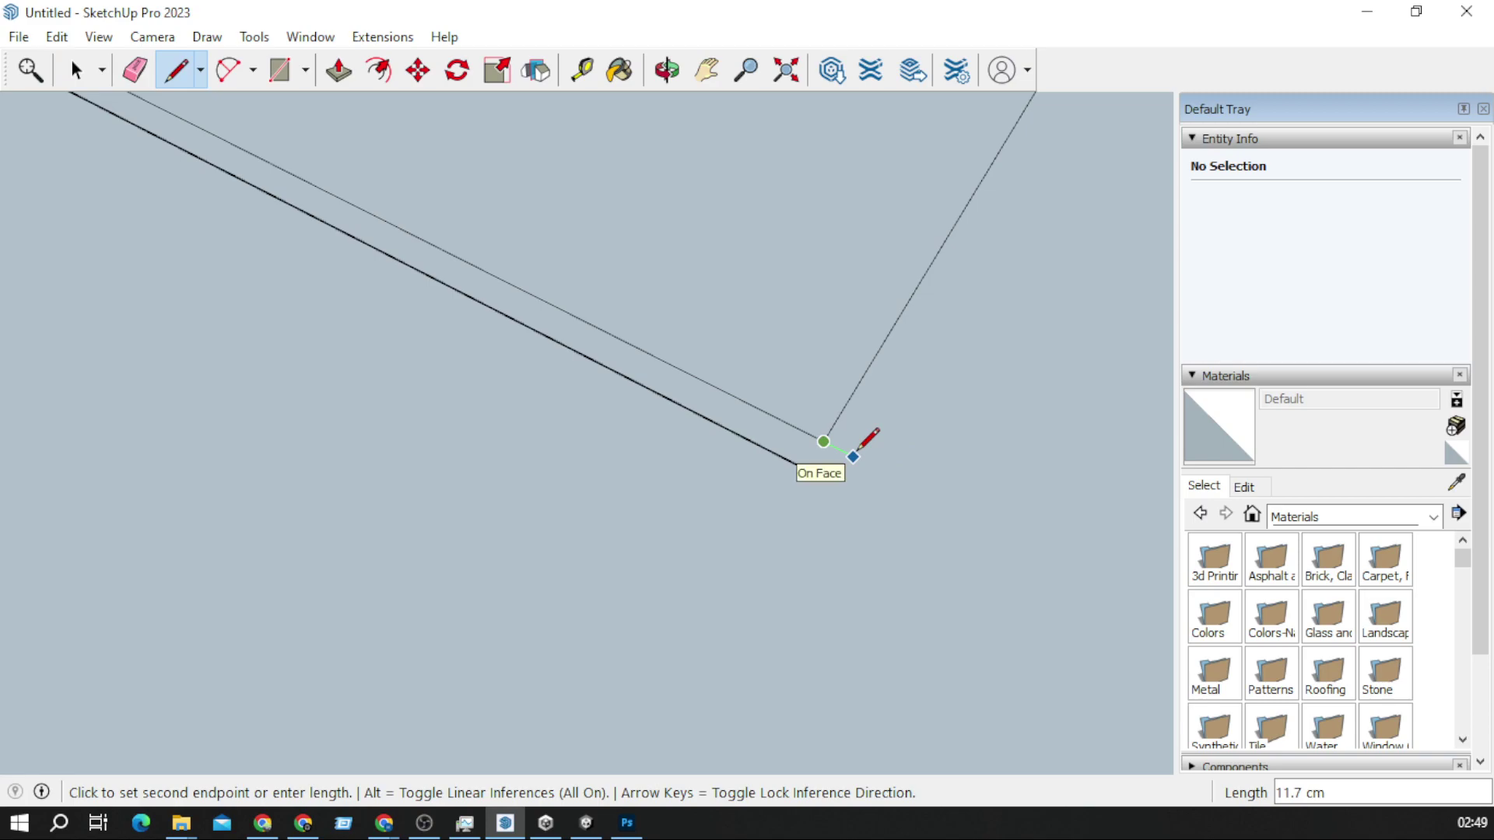
click(859, 460)
click(842, 489)
click(805, 468)
scroll(870, 459, down, 5)
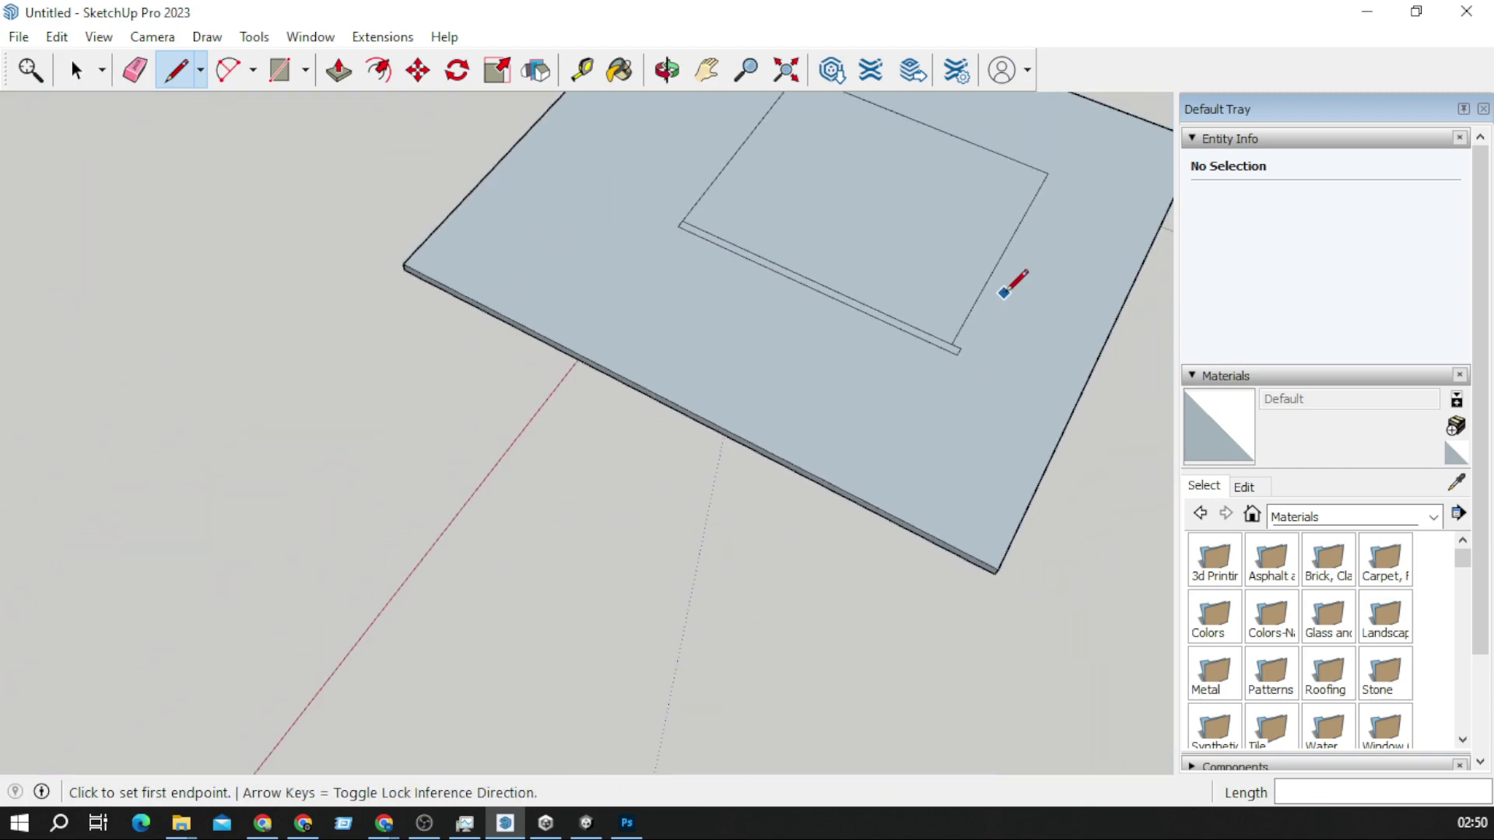
Step: Outline a matching strip along the inner rectangle's adjacent side and erase the leftover edges where the two strips meet
middle_drag(1004, 293, 895, 558)
scroll(895, 558, up, 4)
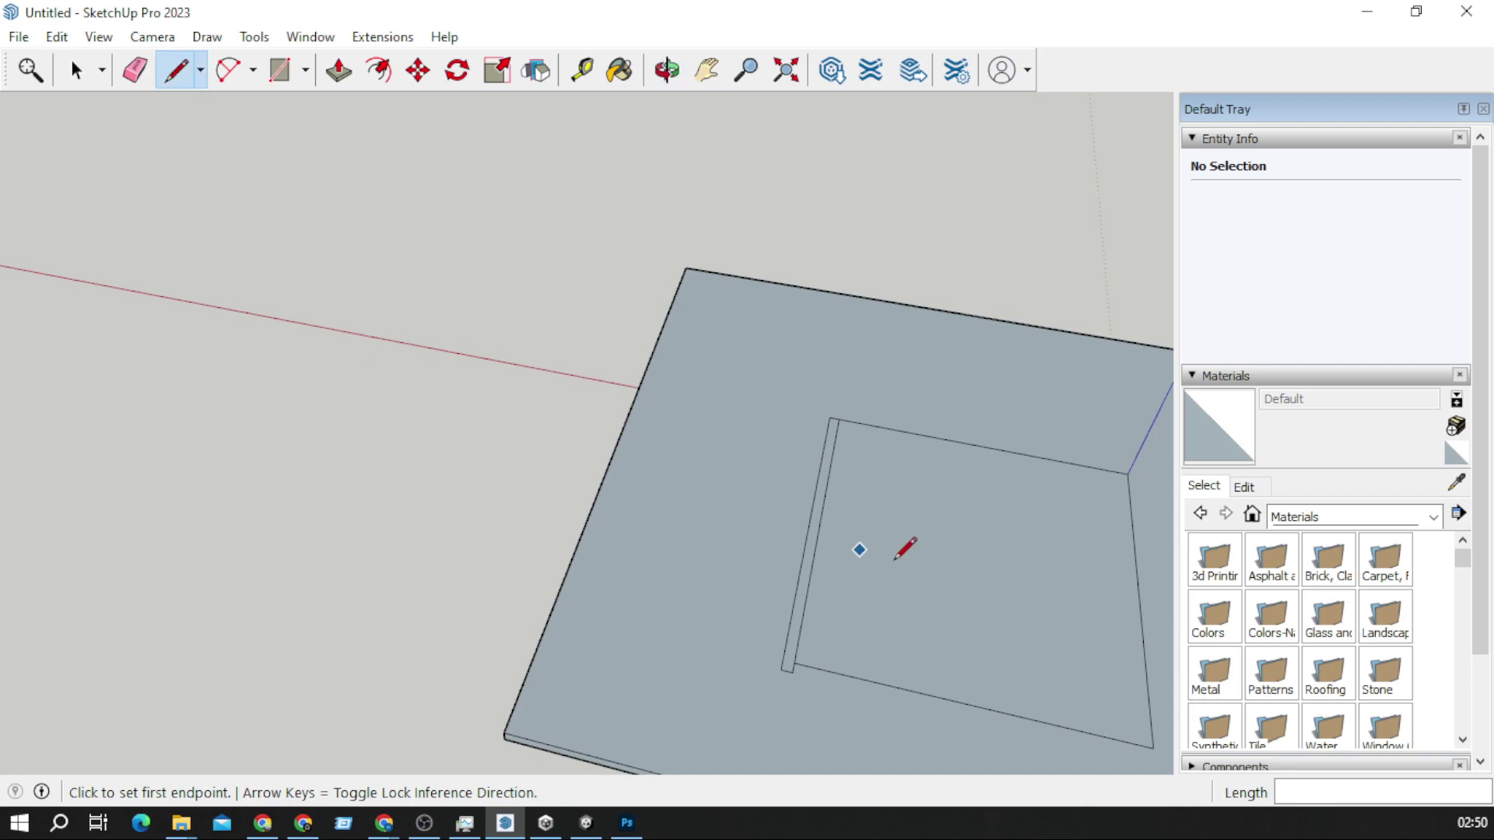
scroll(894, 558, down, 3)
scroll(985, 717, up, 8)
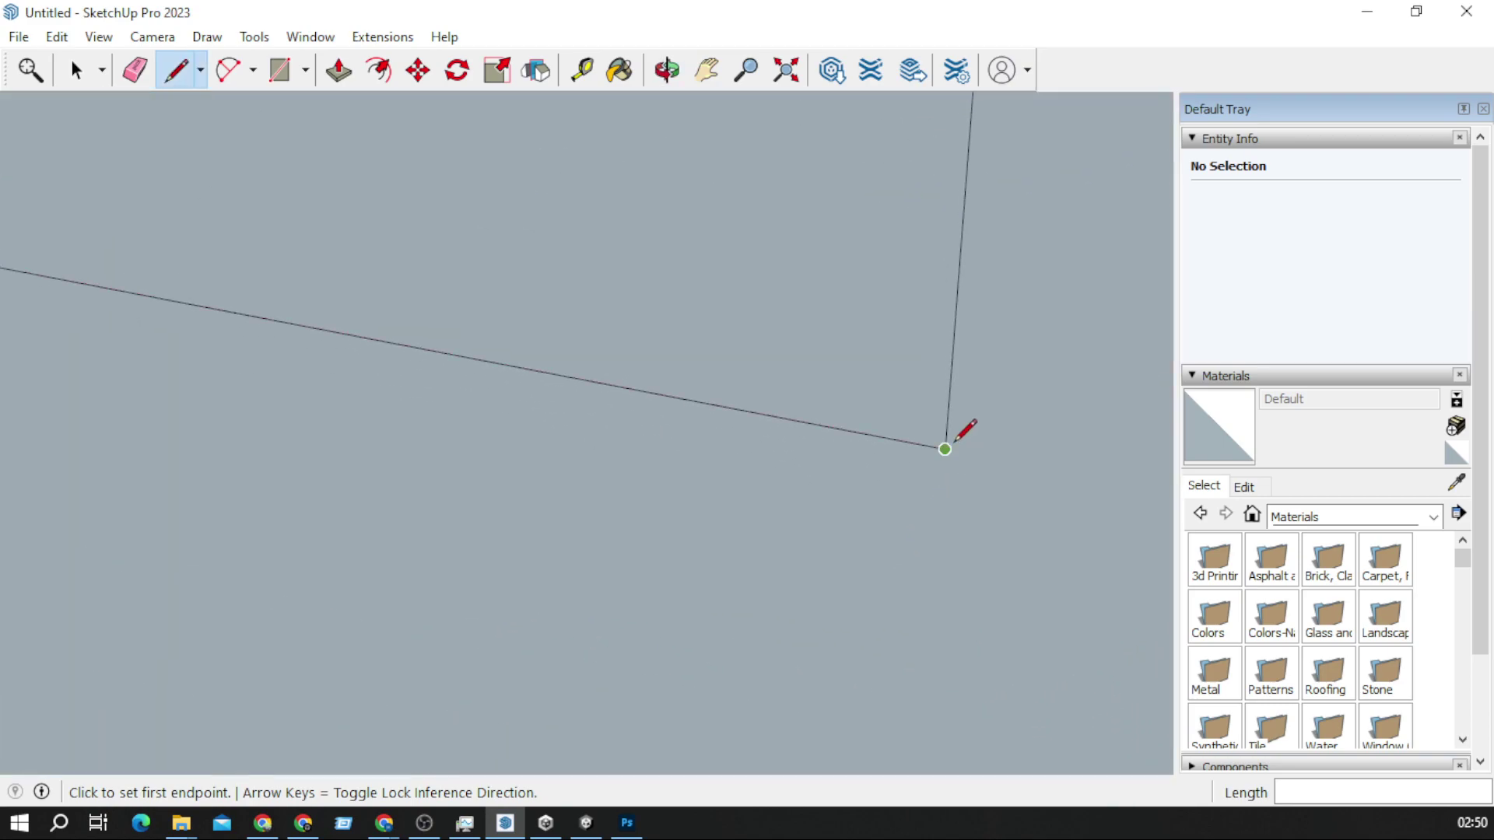
click(956, 440)
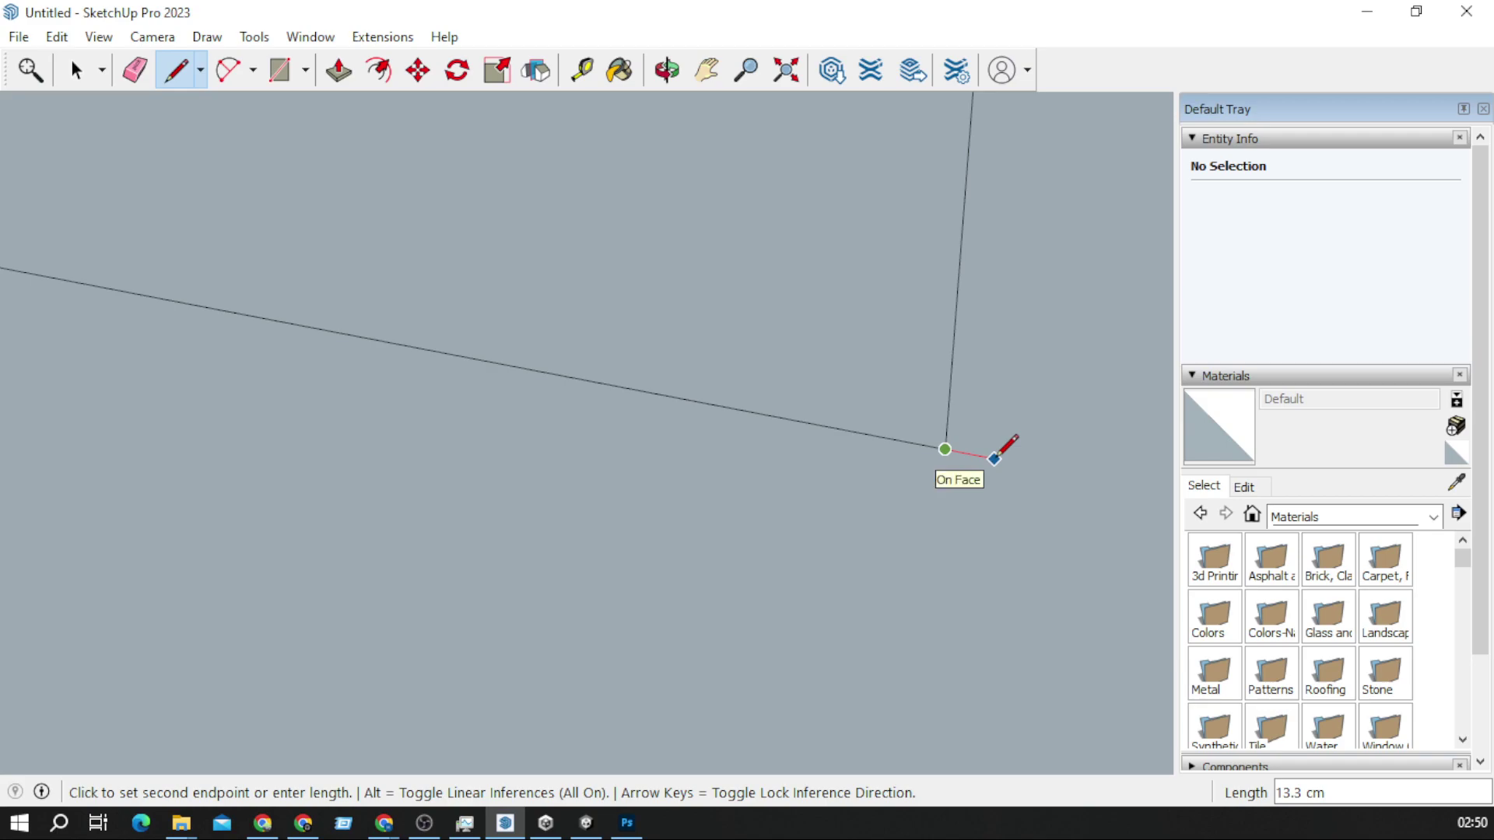
scroll(994, 471, down, 1)
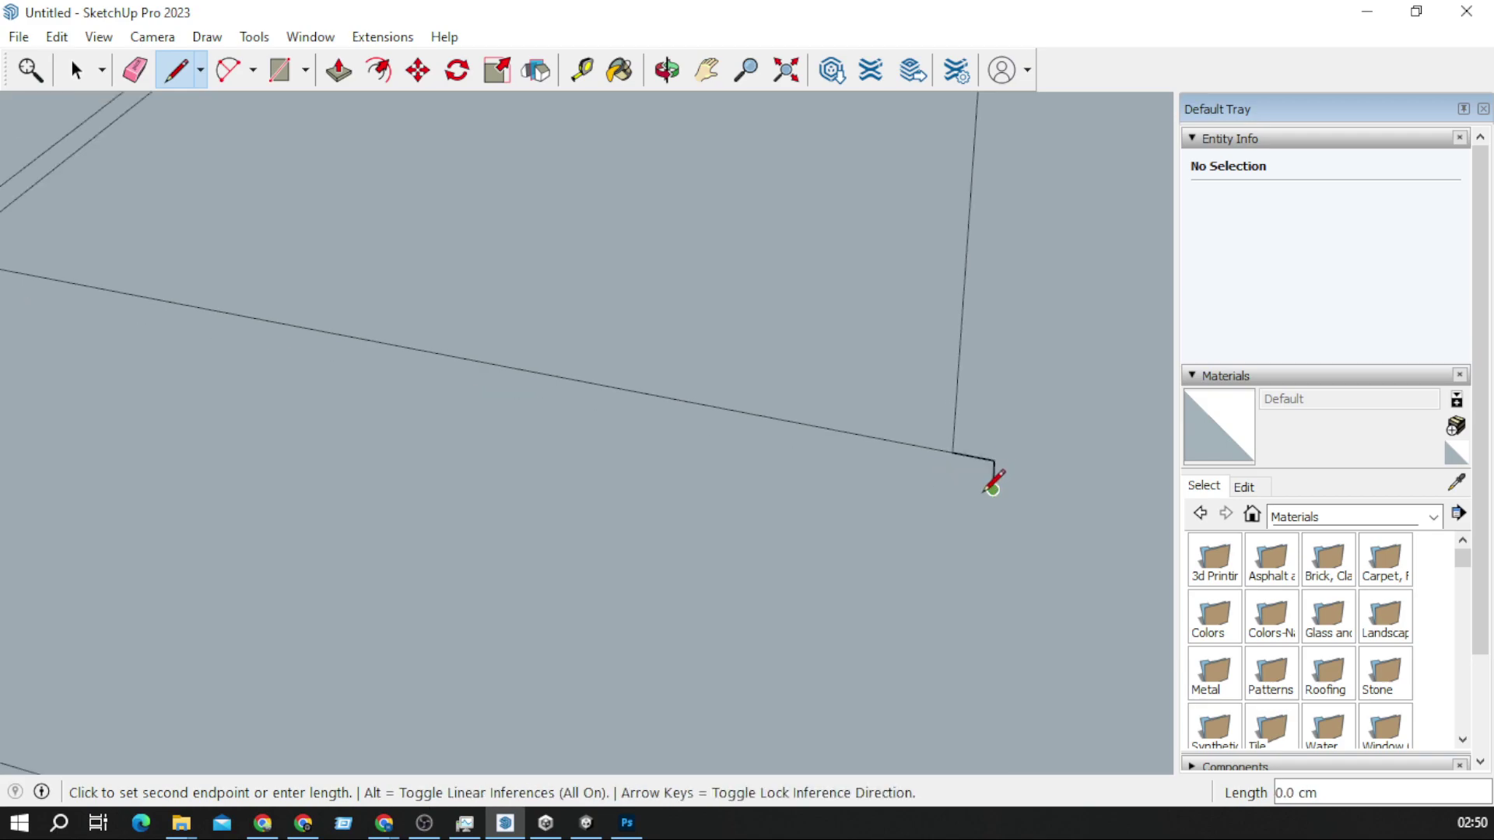
scroll(974, 492, down, 2)
click(314, 360)
scroll(316, 200, up, 1)
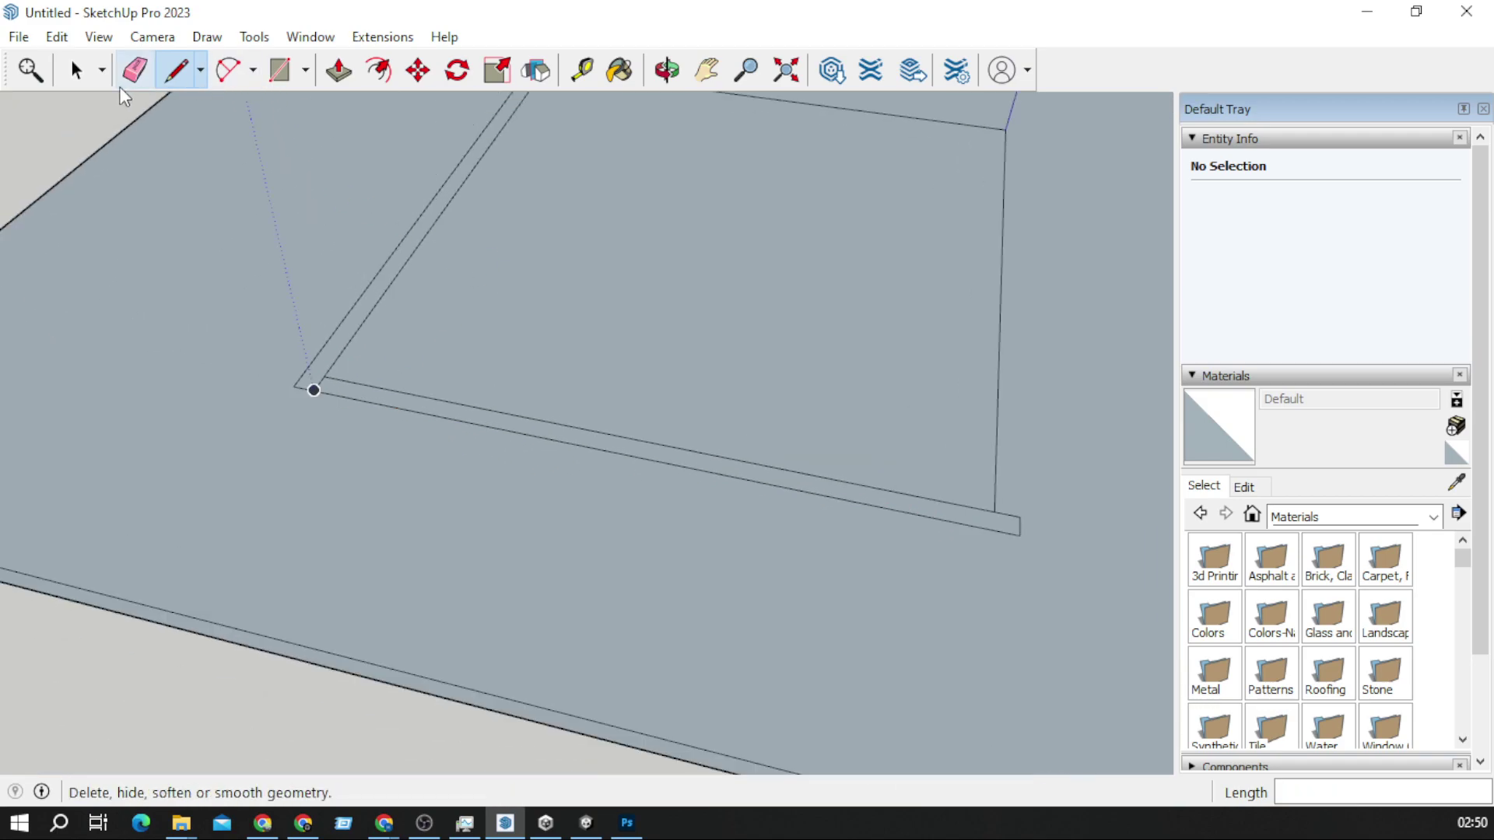
click(135, 70)
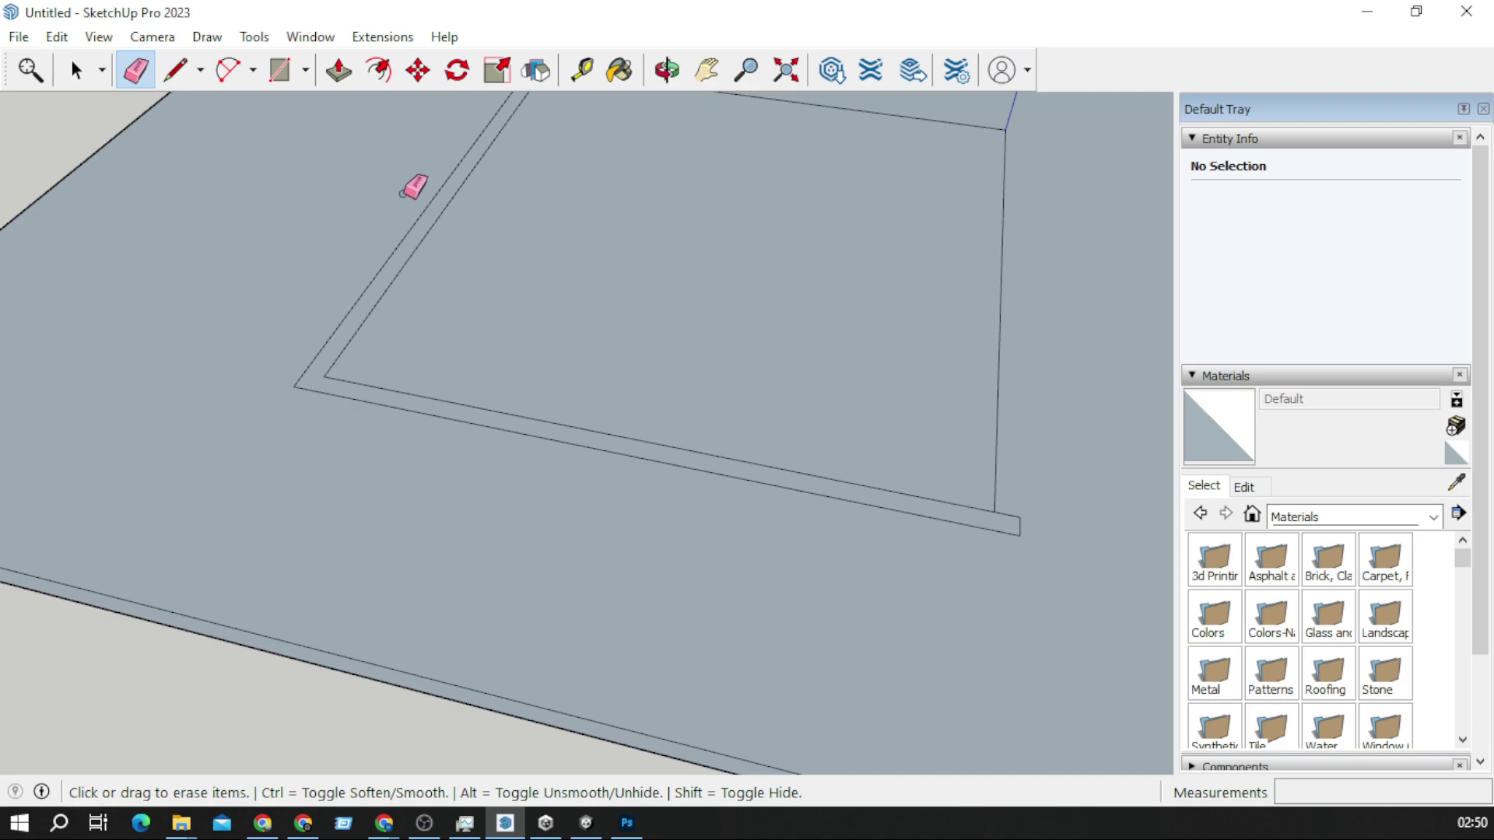
Step: Outline a third strip of matching width along the inner rectangle's side running from the blue-axis corner to the second strip
click(181, 72)
scroll(1137, 528, down, 2)
scroll(1056, 524, up, 1)
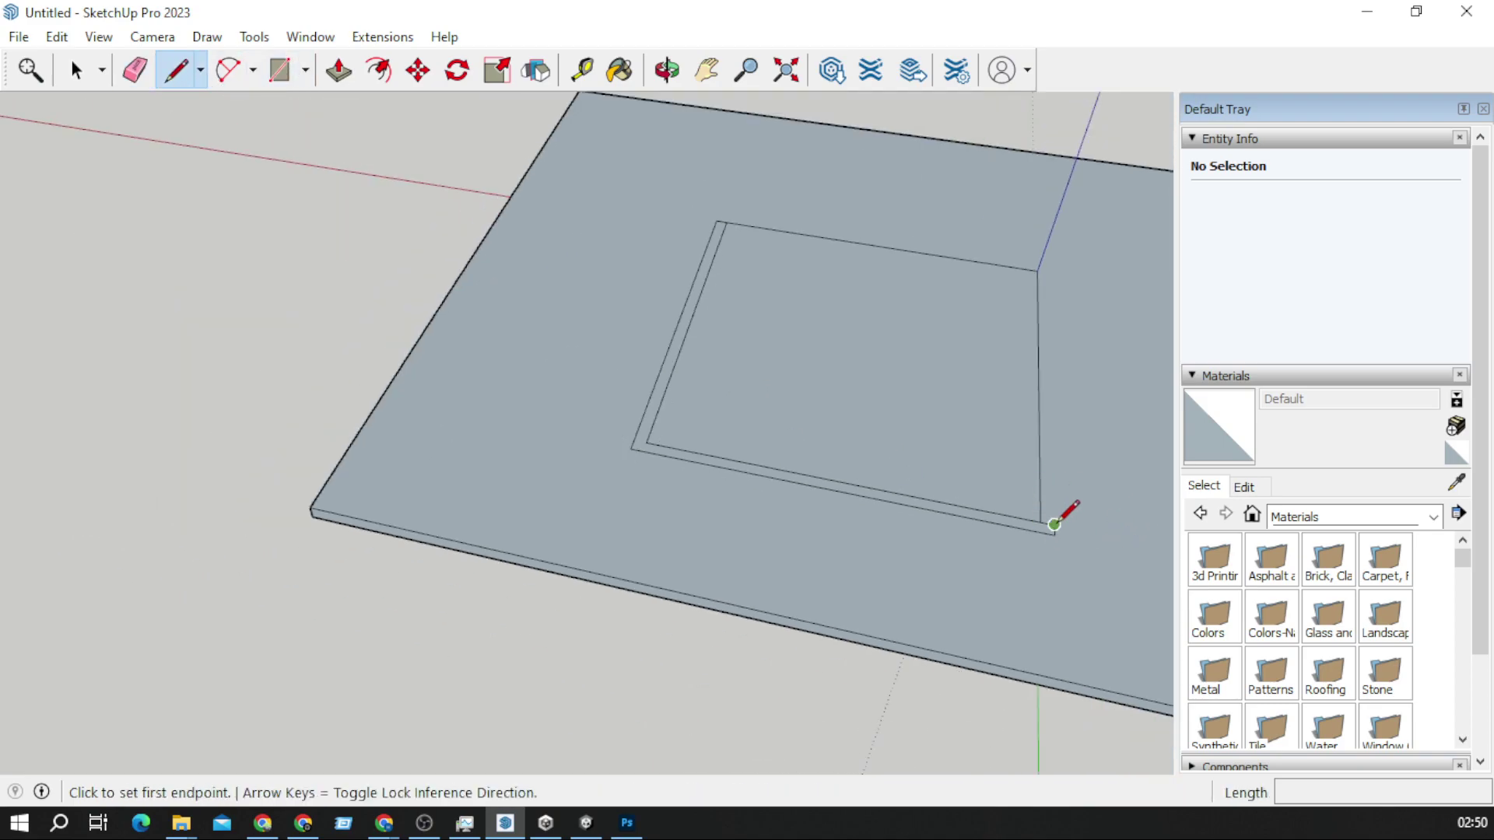
scroll(1100, 250, up, 5)
click(1037, 271)
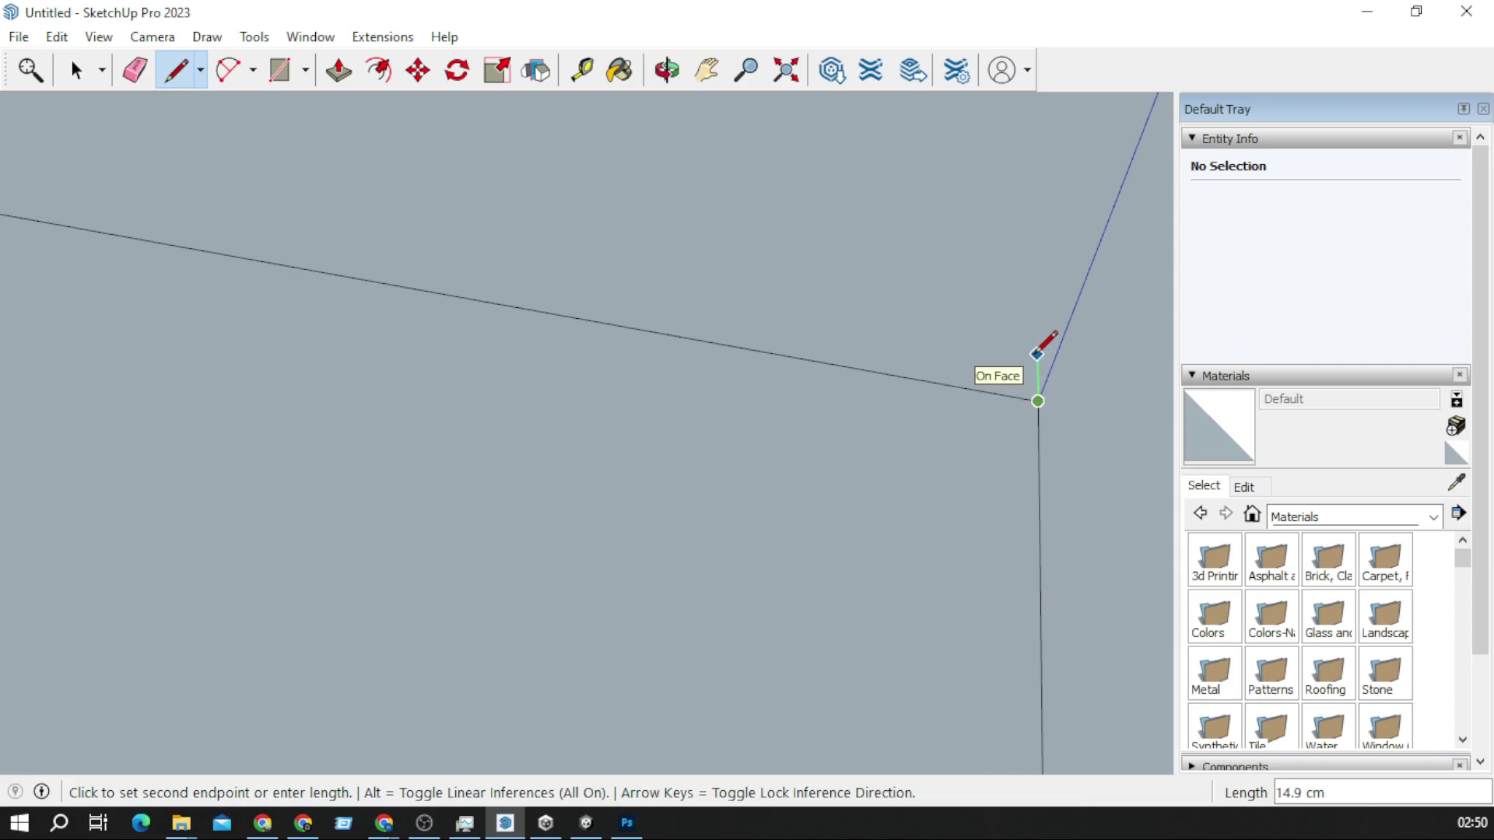
scroll(1046, 358, down, 1)
scroll(1074, 360, down, 5)
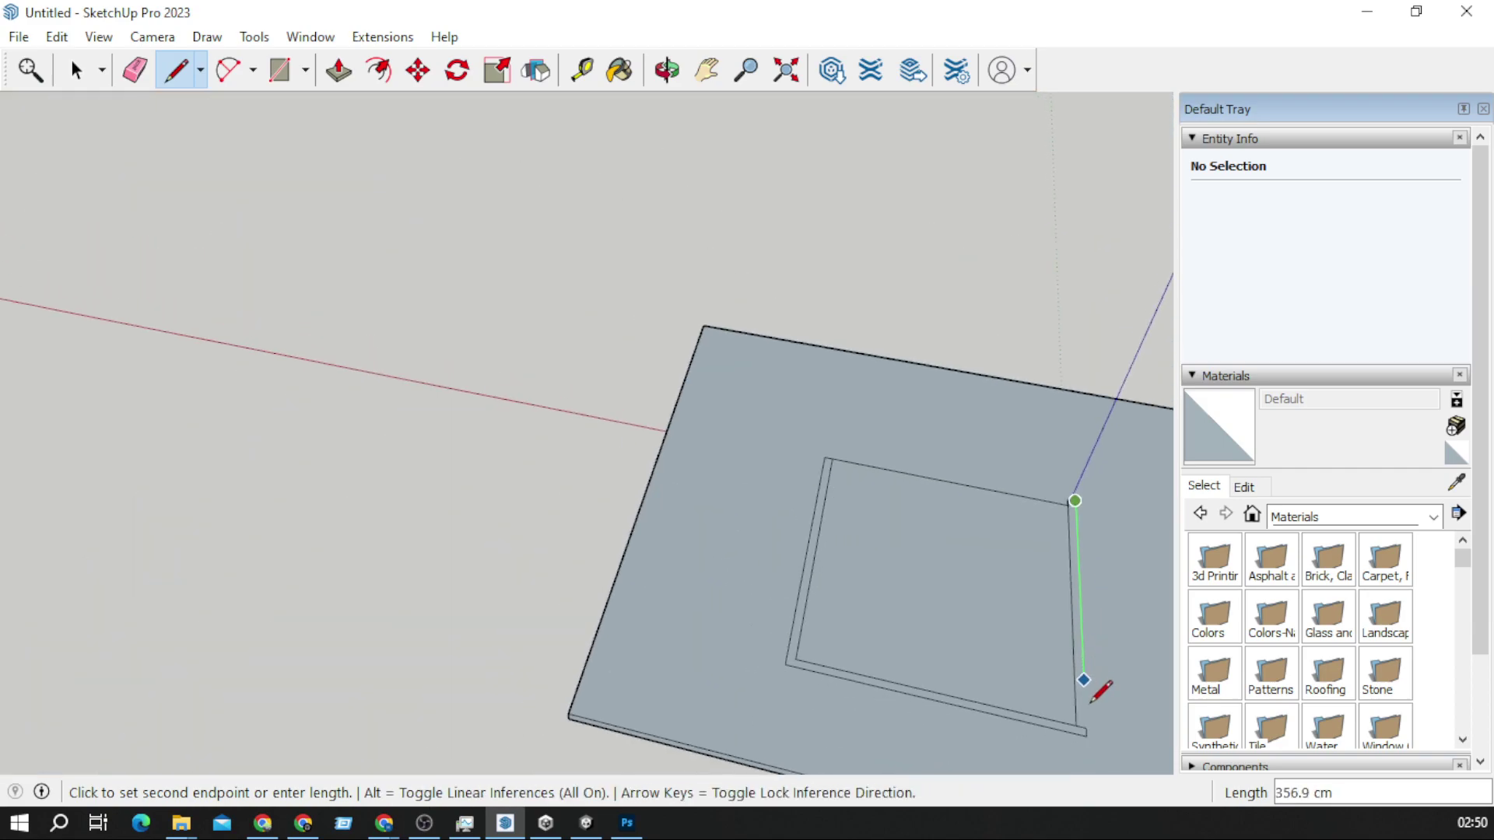
click(1088, 719)
scroll(825, 356, up, 5)
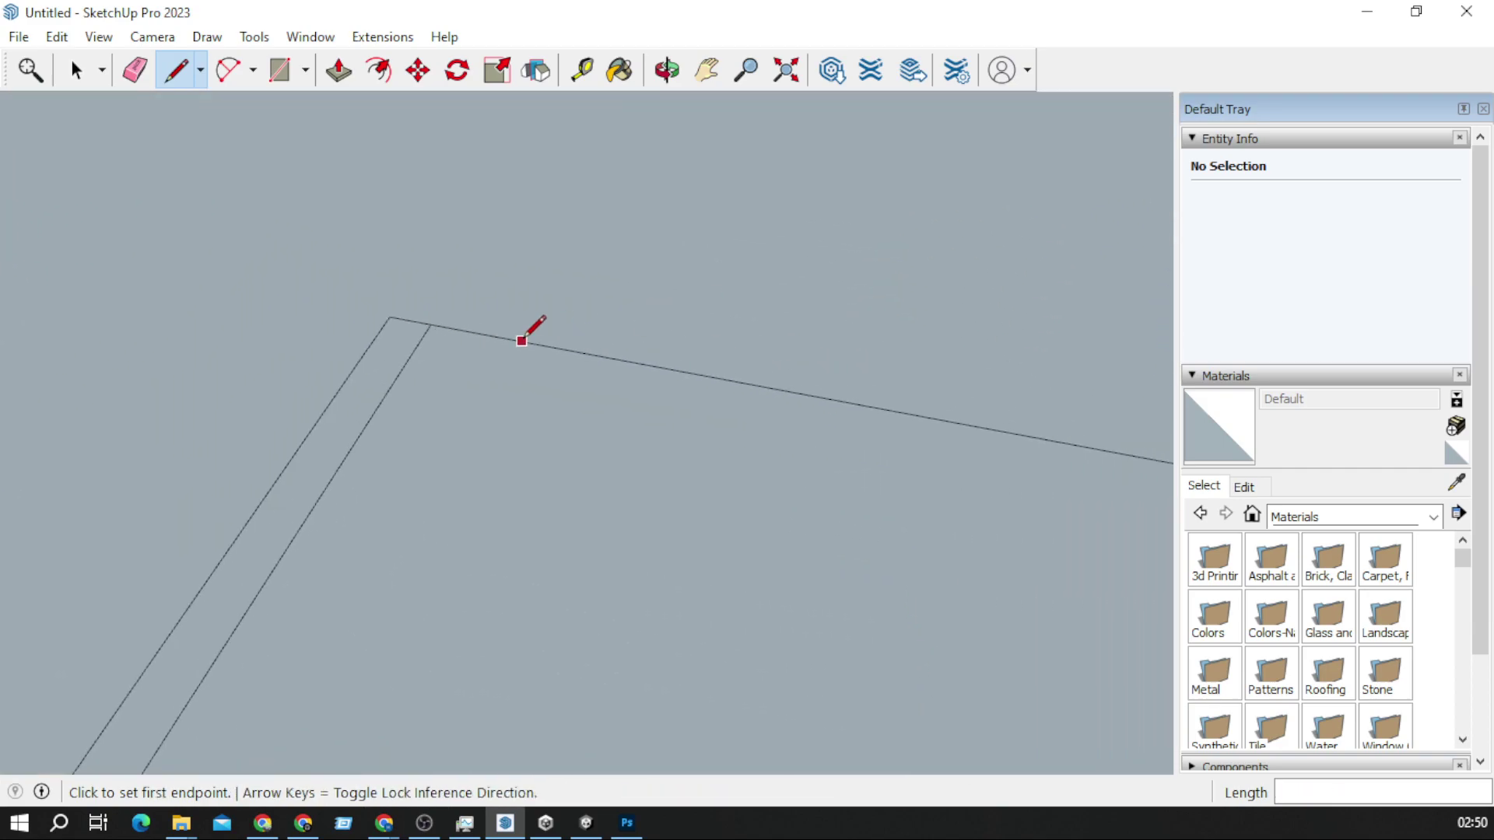
Step: Outline the fourth strip parallel to the inner rectangle's remaining side to complete the double wall outline
click(389, 317)
click(407, 290)
scroll(700, 334, down, 5)
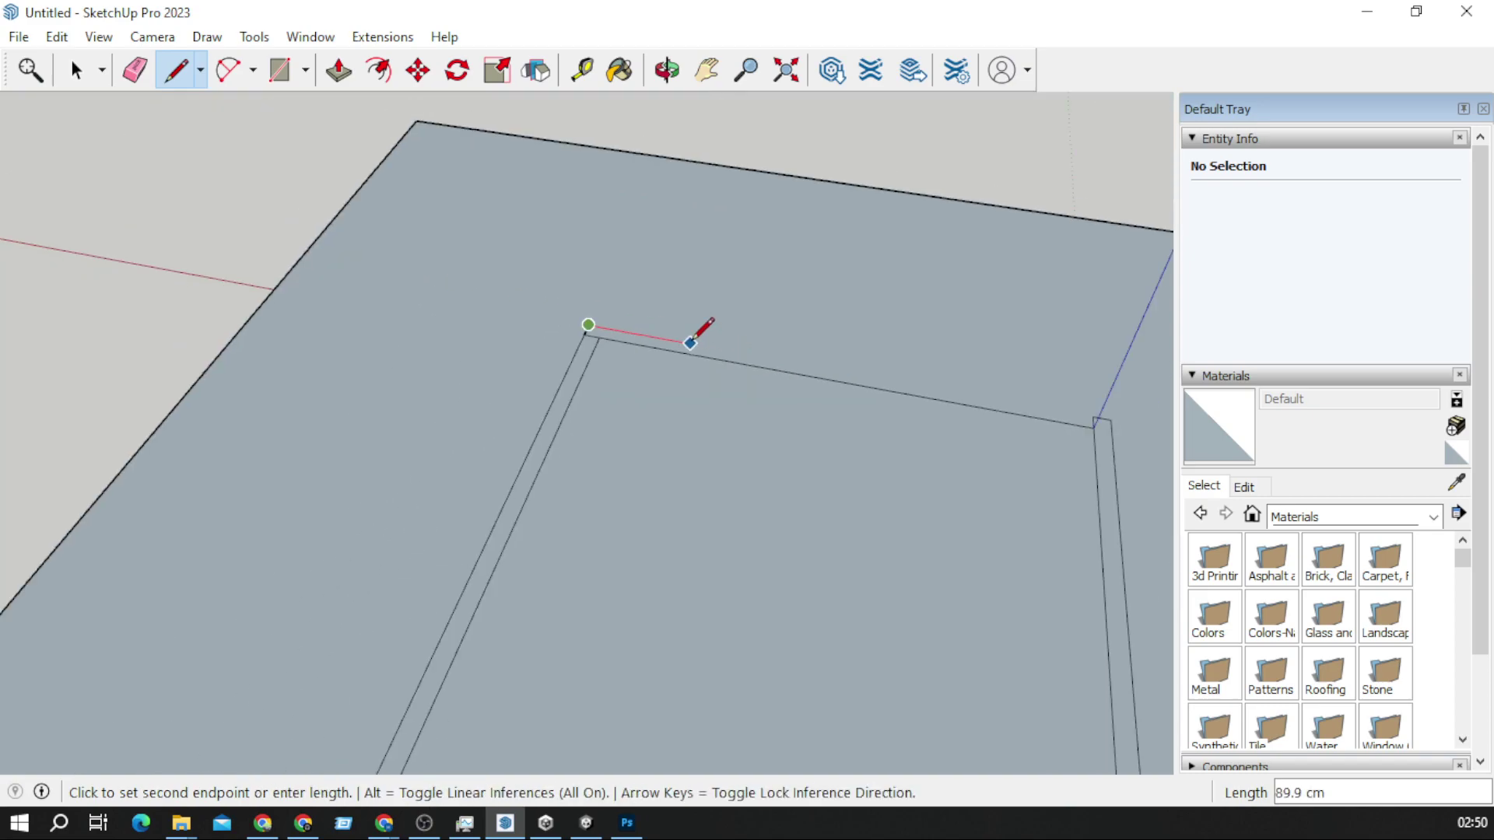
click(890, 379)
scroll(650, 343, up, 5)
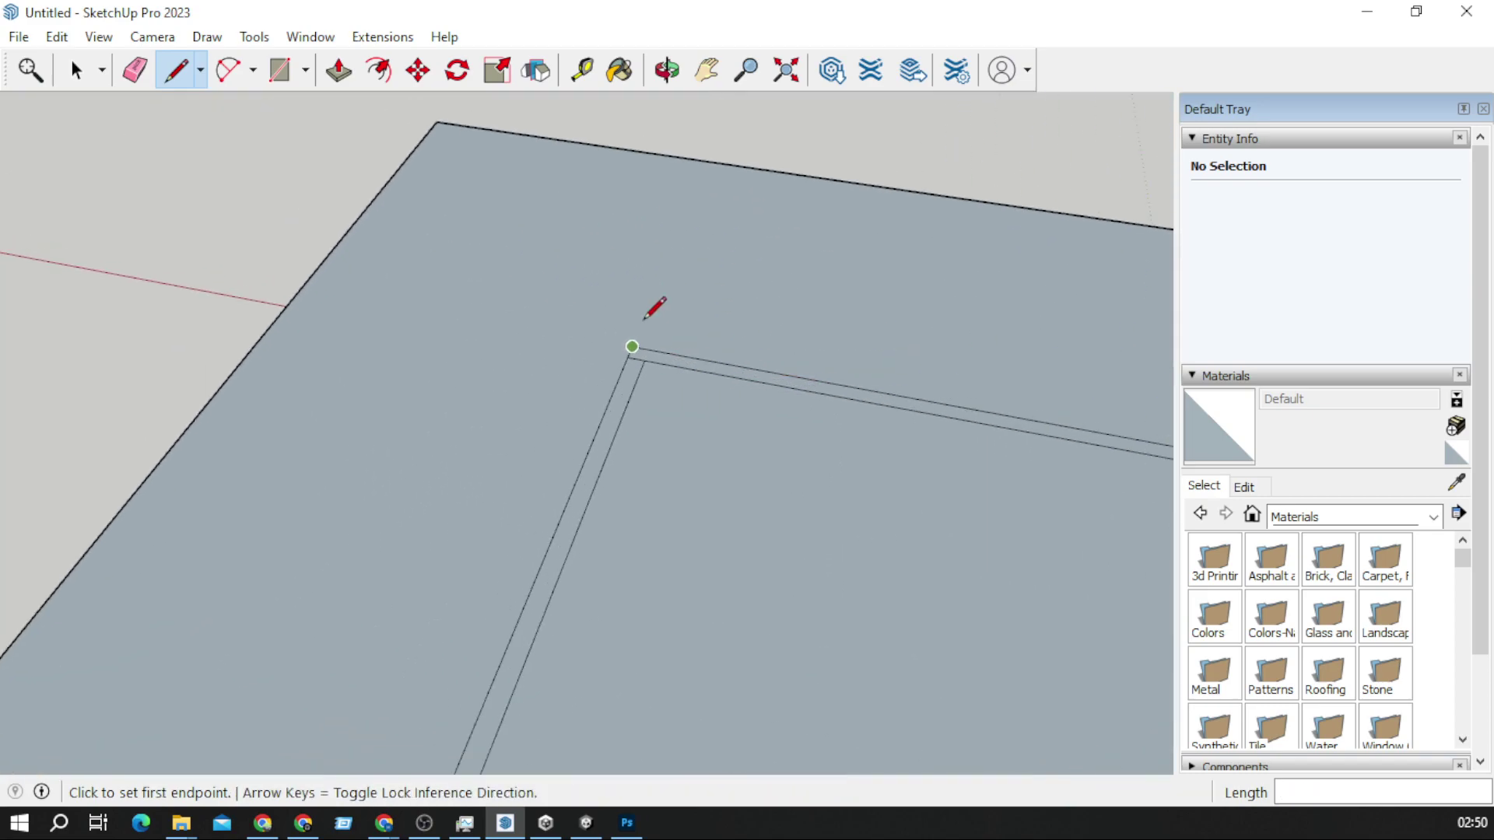
Step: Erase the leftover short edges at the wall outline's corners to leave one continuous strip
click(134, 70)
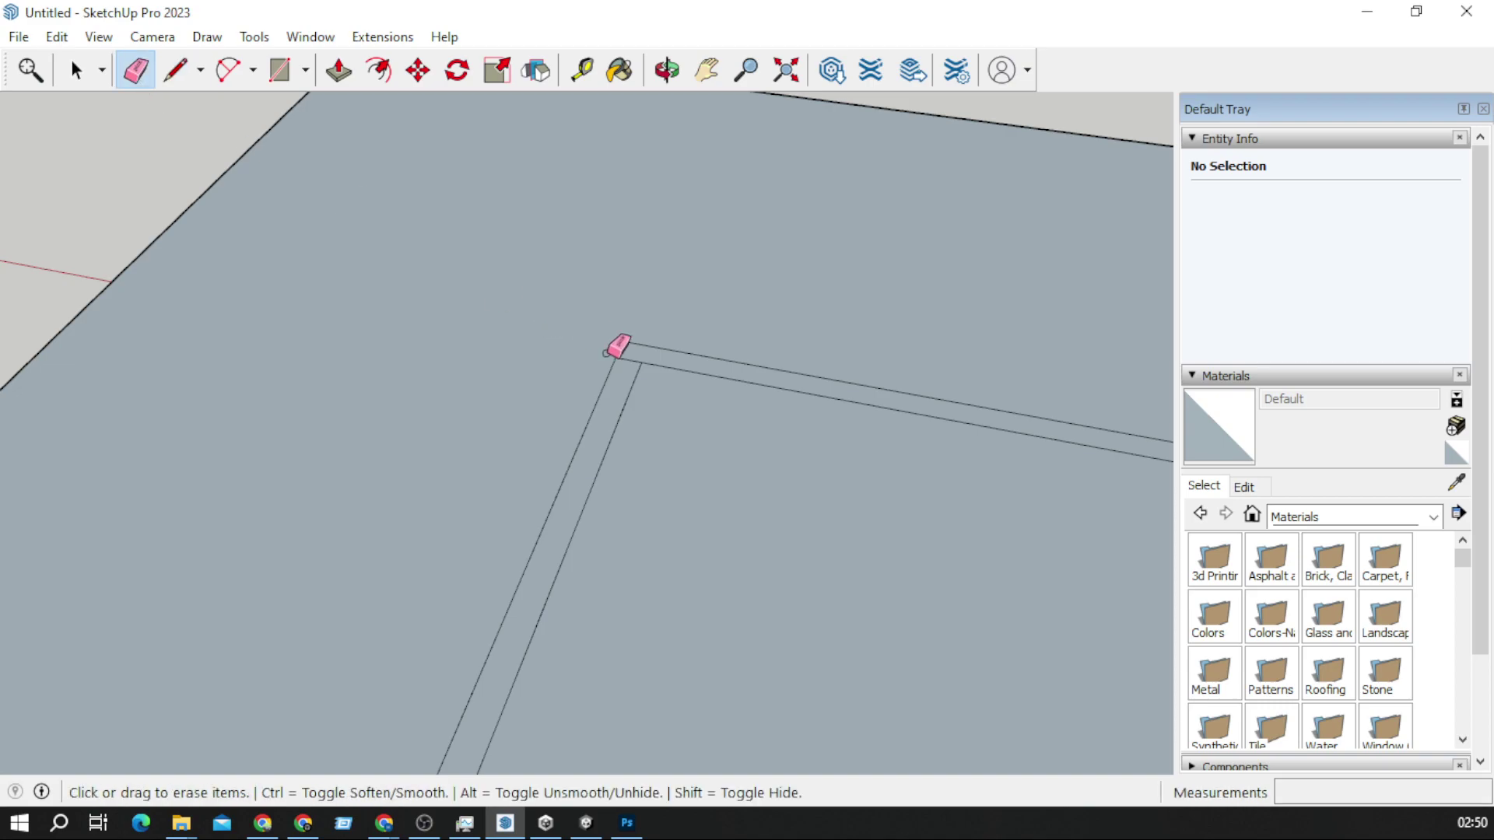
scroll(627, 362, down, 5)
scroll(807, 332, up, 5)
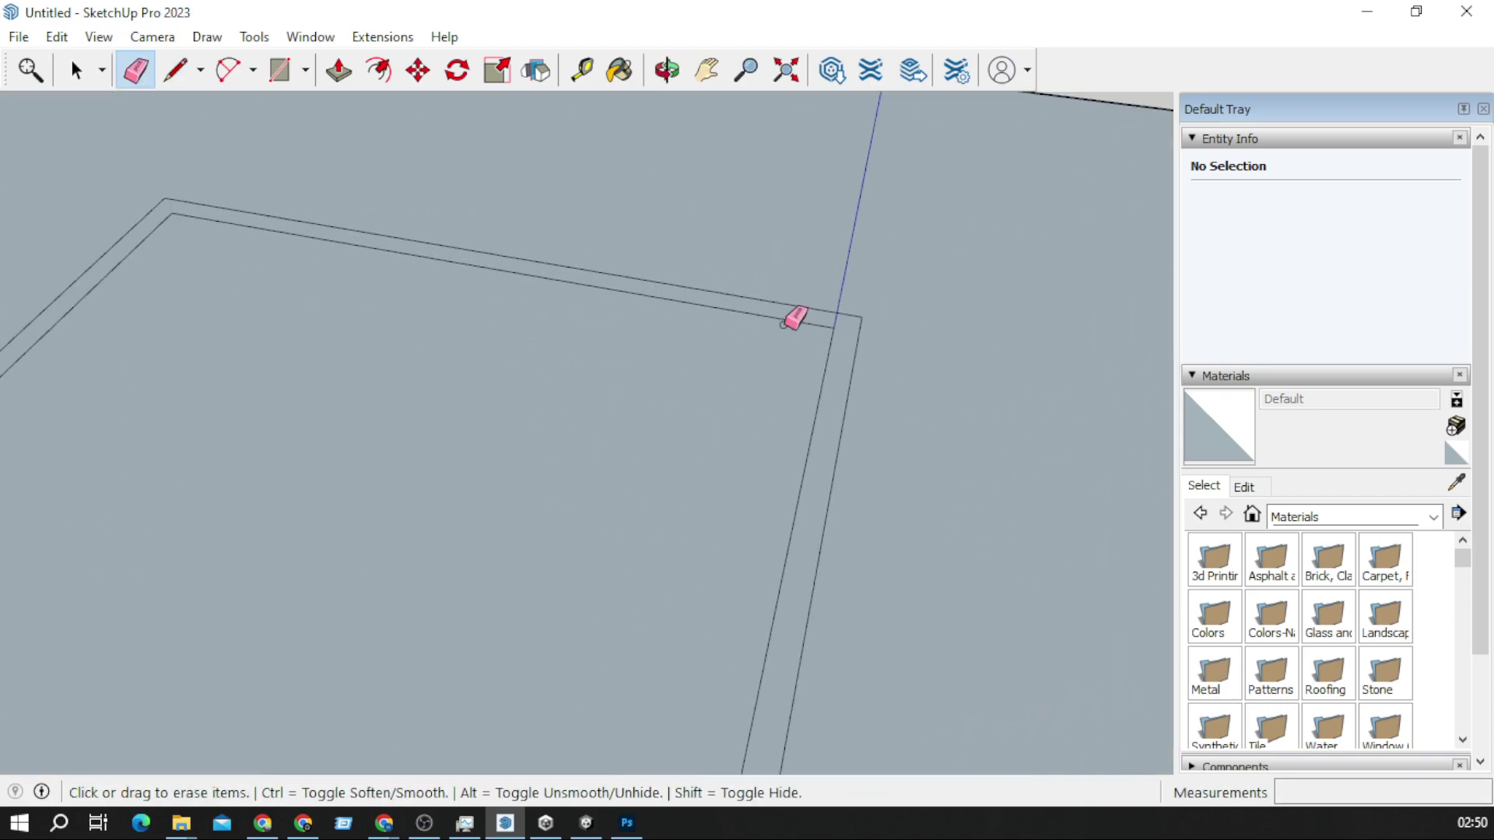
scroll(895, 315, down, 5)
scroll(895, 475, up, 6)
scroll(934, 343, down, 5)
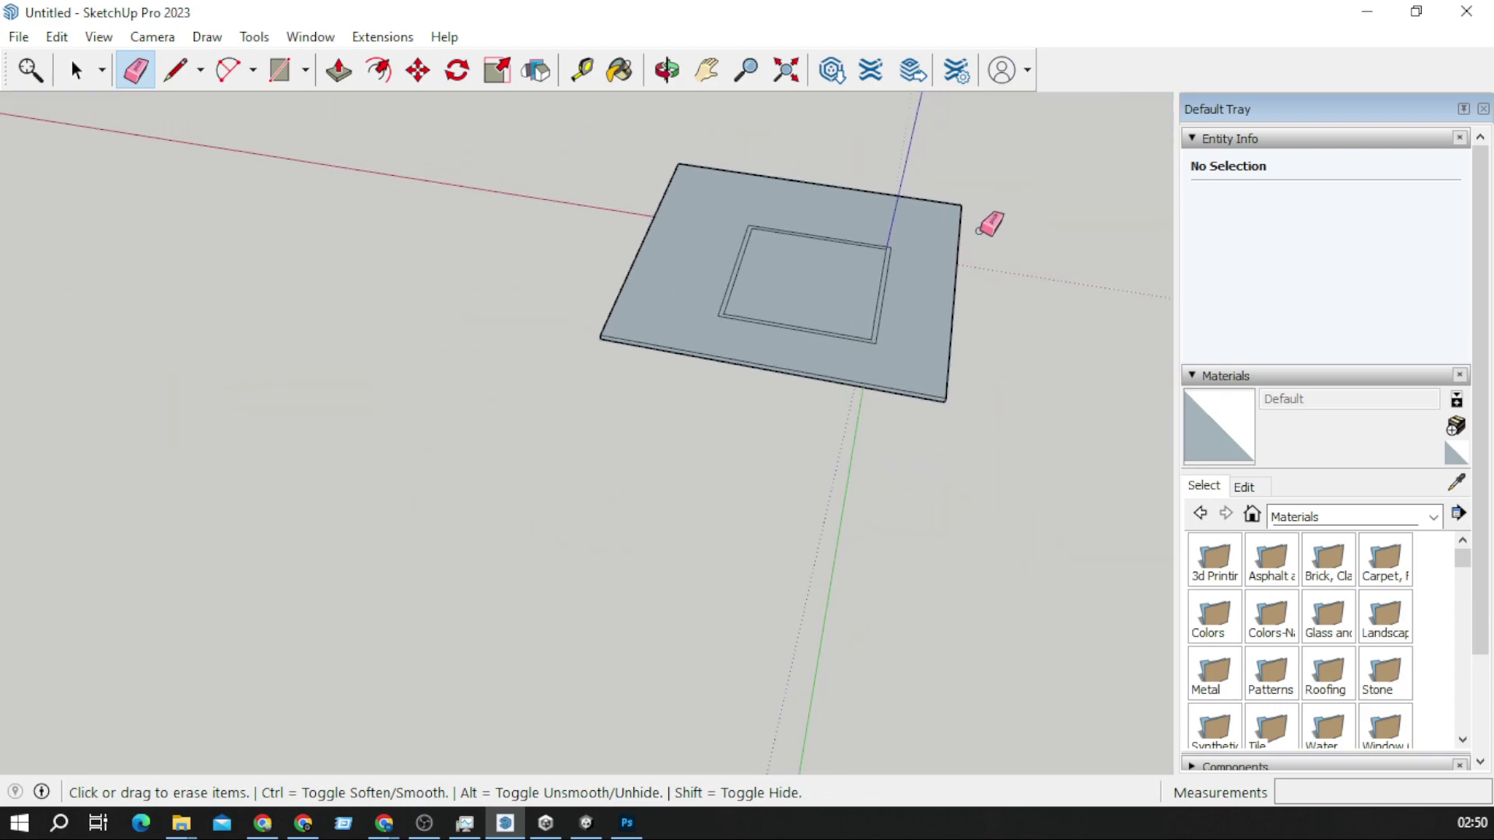
Step: Draw two 13.8 cm lines across one wall strip near its corner to mark the doorway
mouse_move(988, 227)
middle_down()
mouse_move(937, 567)
mouse_move(598, 562)
mouse_move(890, 646)
mouse_move(714, 614)
mouse_move(523, 404)
middle_up()
scroll(890, 646, up, 3)
click(176, 70)
click(545, 563)
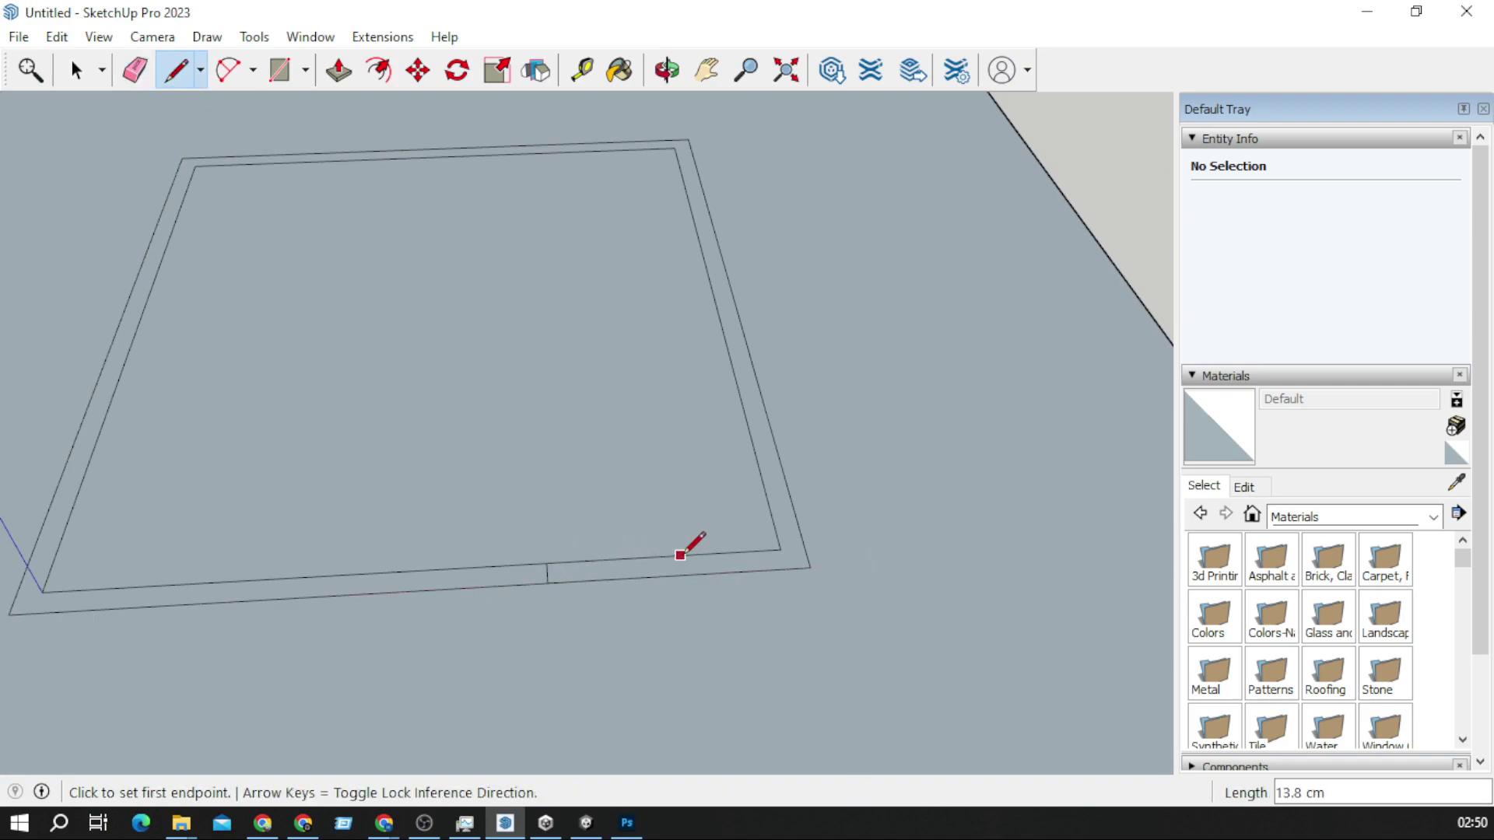
click(736, 552)
click(736, 552)
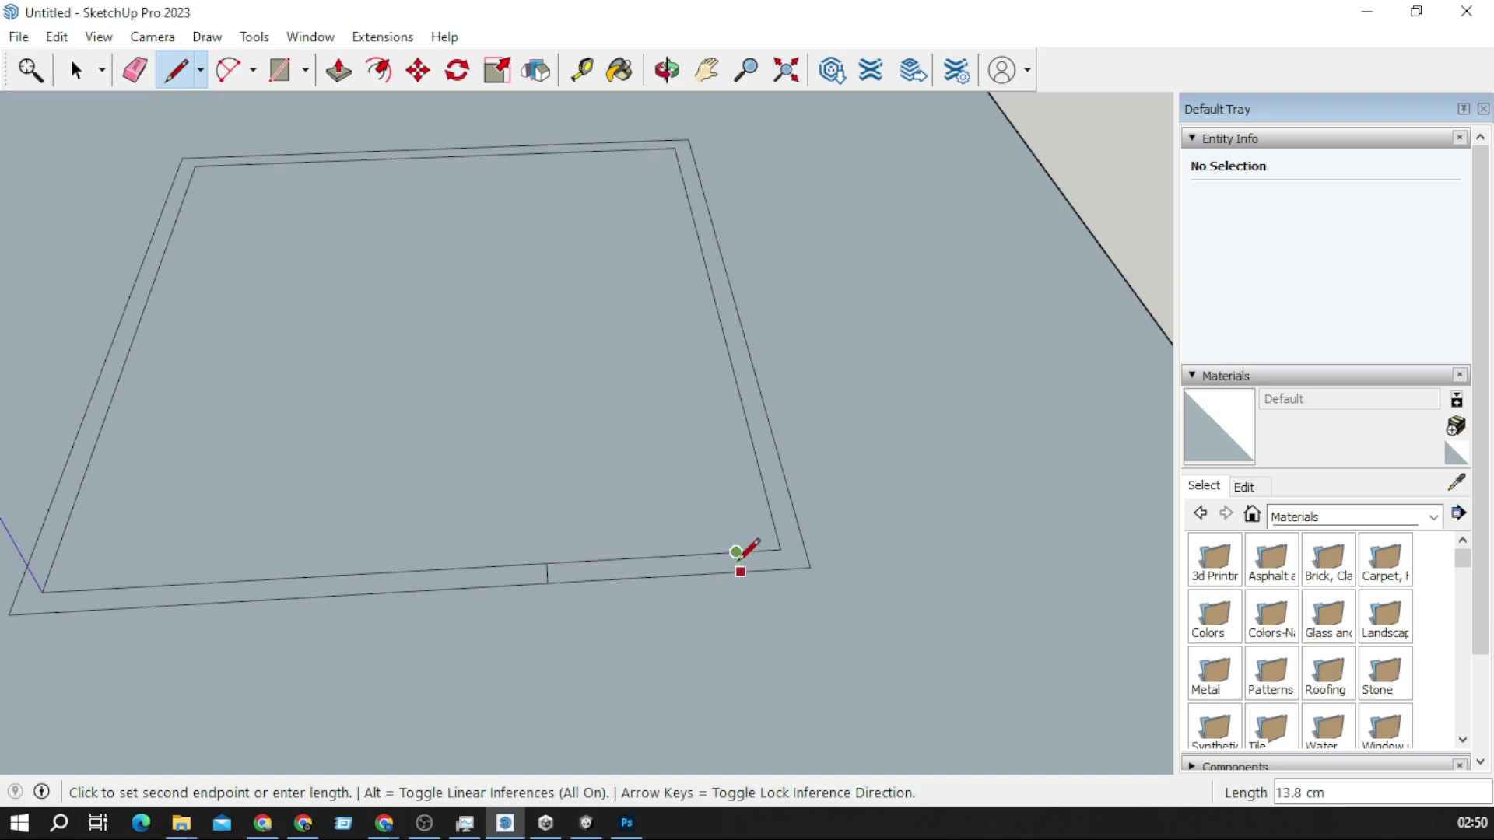
click(740, 572)
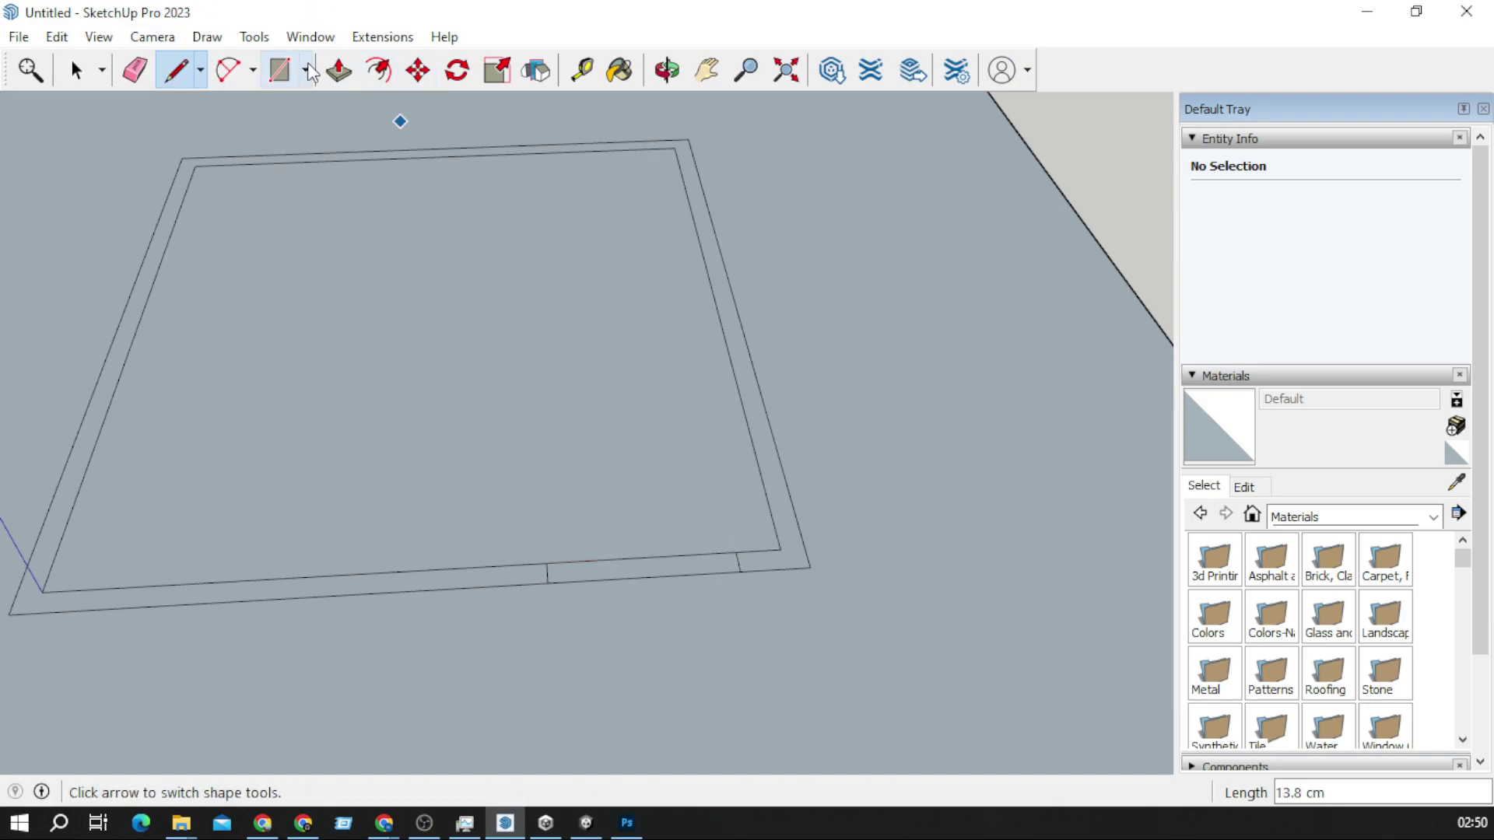
Step: Push/Pull the wall strip upward about 240 cm, leaving the doorway section flat
click(339, 71)
click(360, 600)
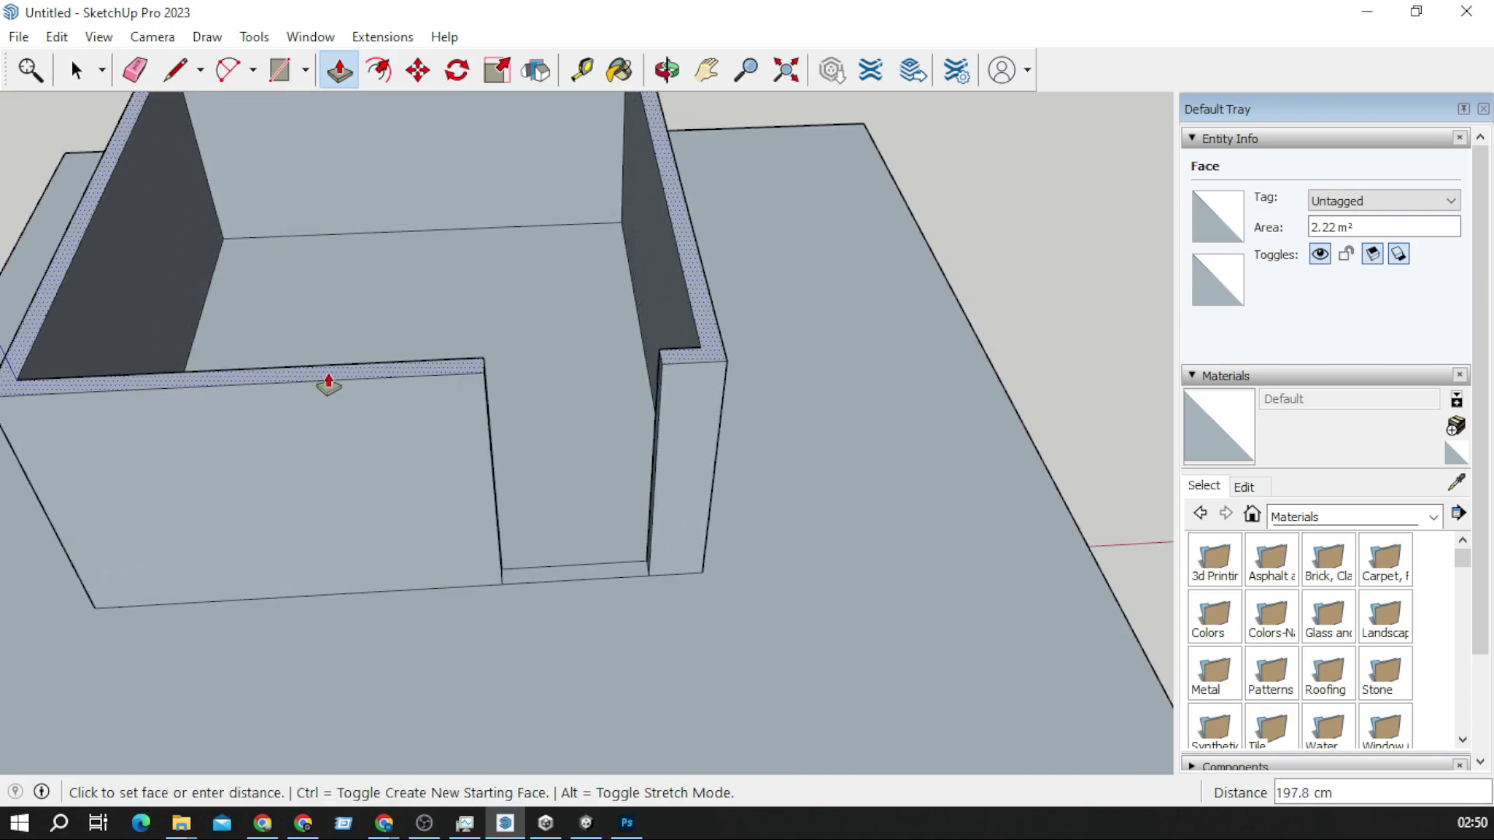
click(320, 328)
Step: Draw a horizontal line across the doorway's outer side, joining the two wall ends below the wall top
middle_drag(987, 293, 398, 275)
scroll(563, 240, down, 5)
scroll(423, 143, up, 10)
mouse_move(553, 315)
middle_down()
mouse_move(617, 273)
mouse_move(770, 334)
middle_up()
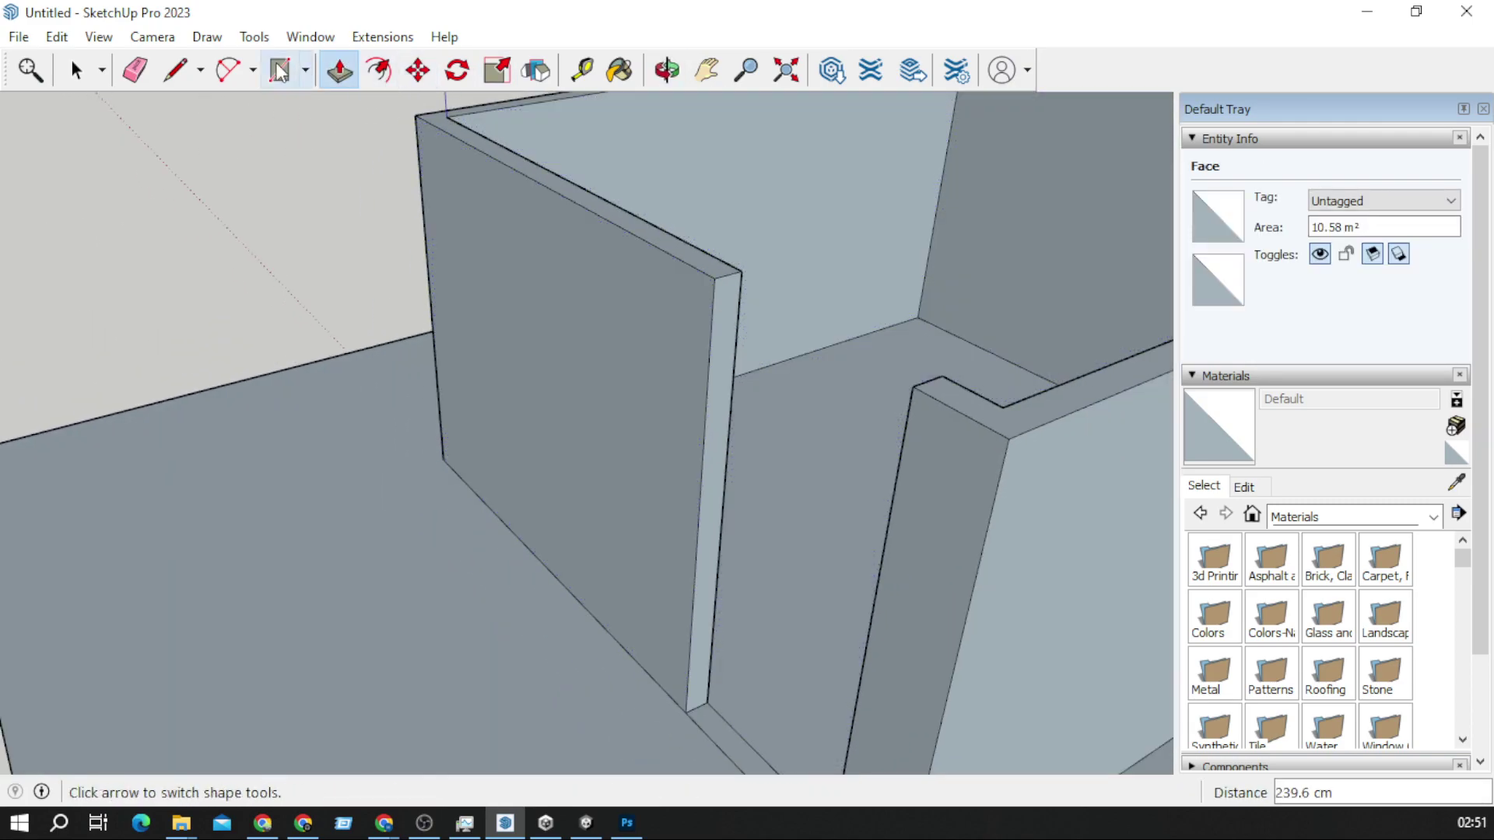
click(178, 71)
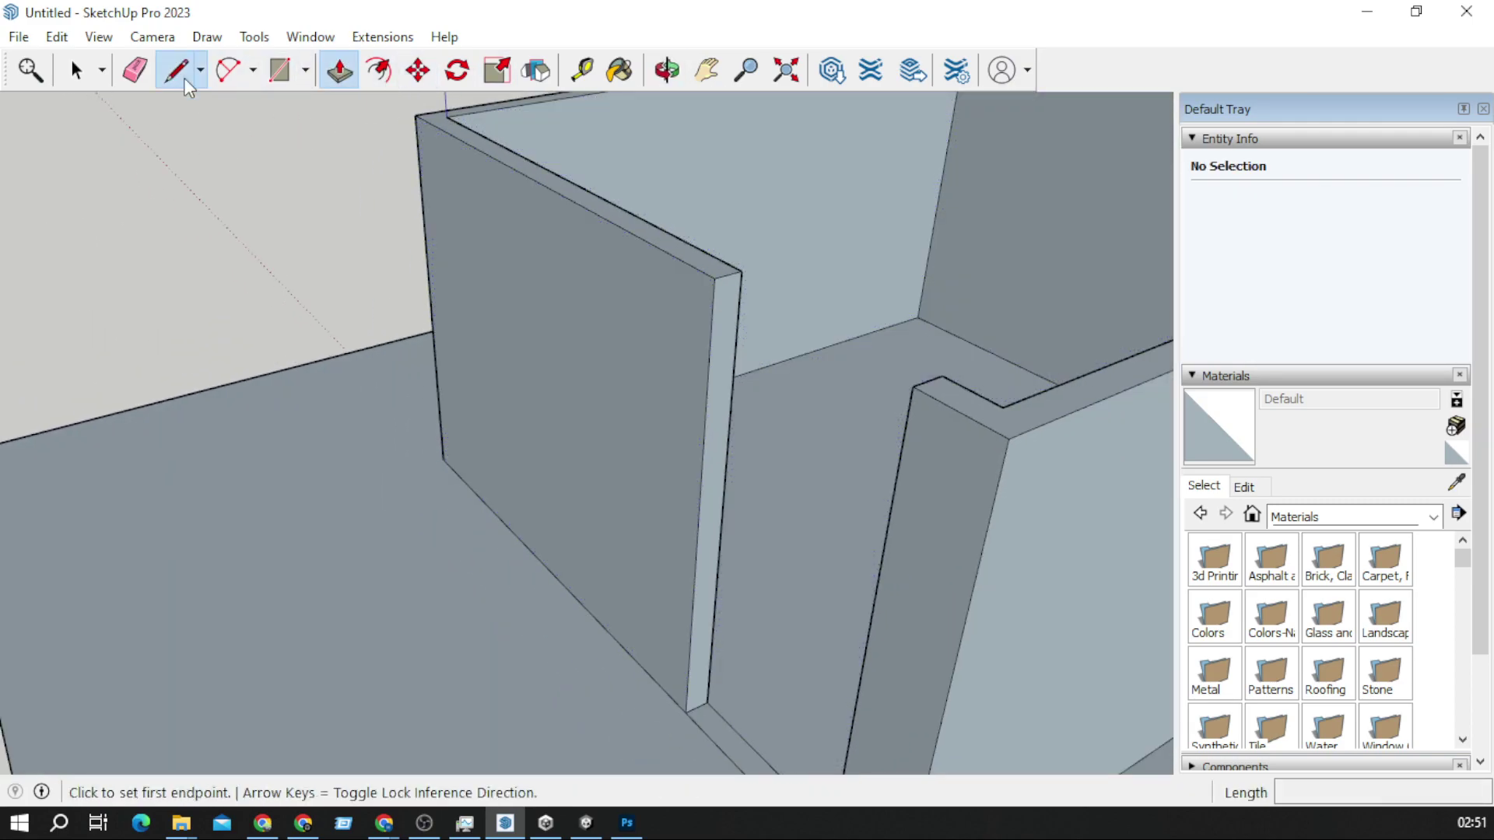
click(710, 331)
click(900, 456)
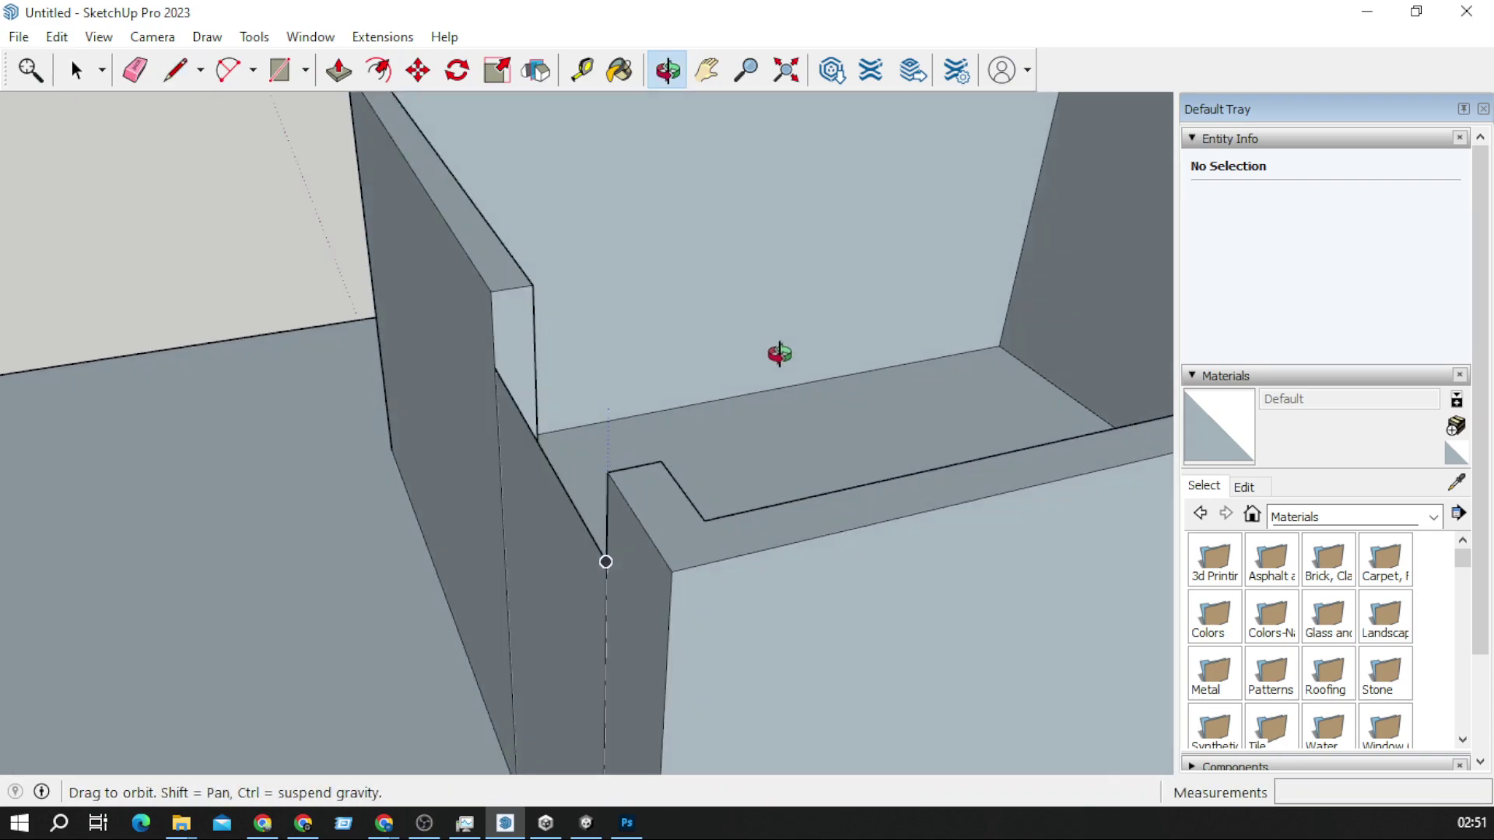
Step: Draw the short and inner edges closing a horizontal face across the doorway, and delete the vertical face beneath it
middle_drag(770, 356, 658, 376)
click(257, 391)
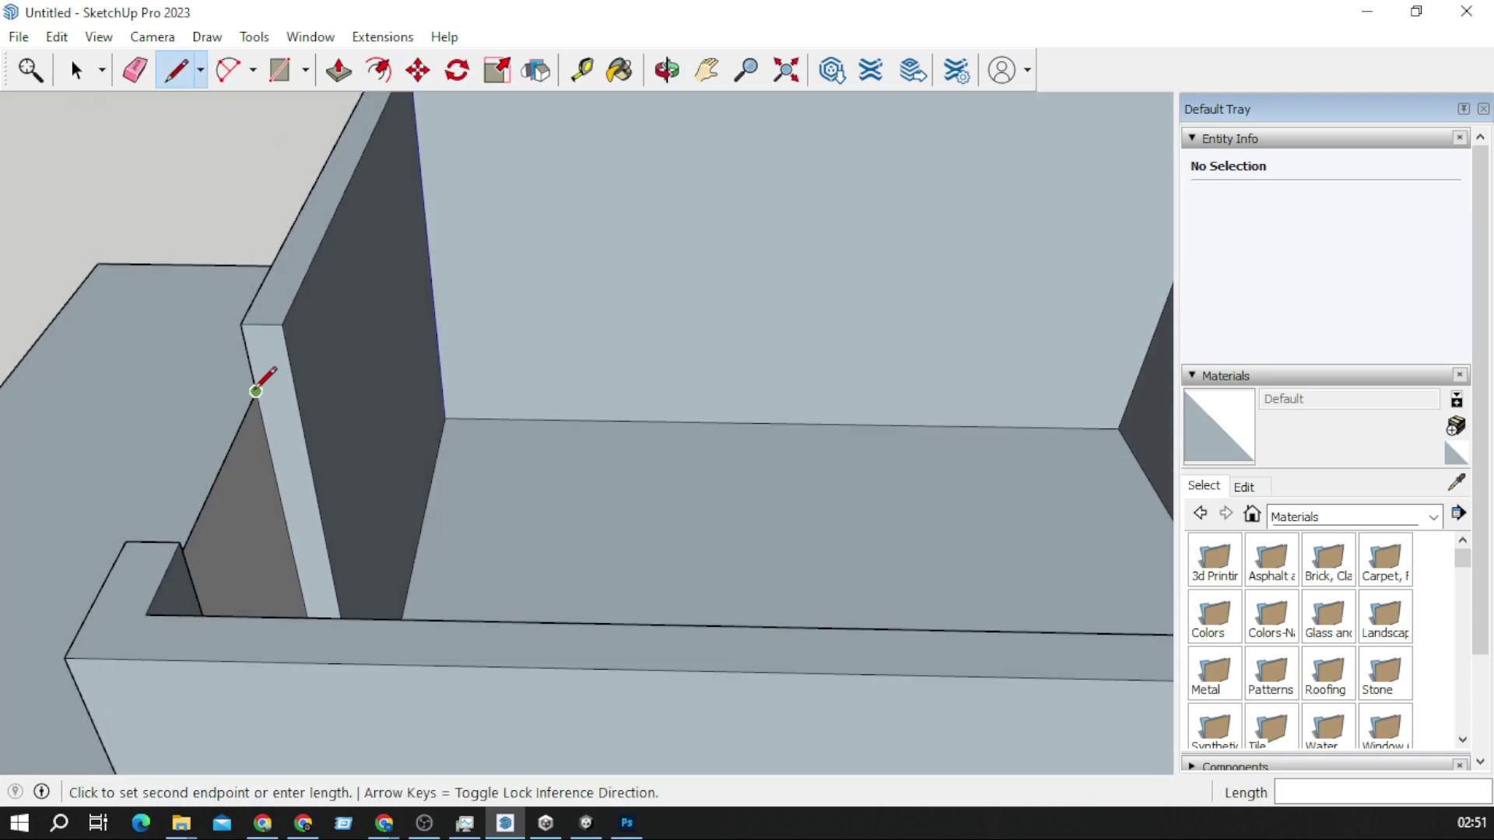
click(295, 392)
click(295, 392)
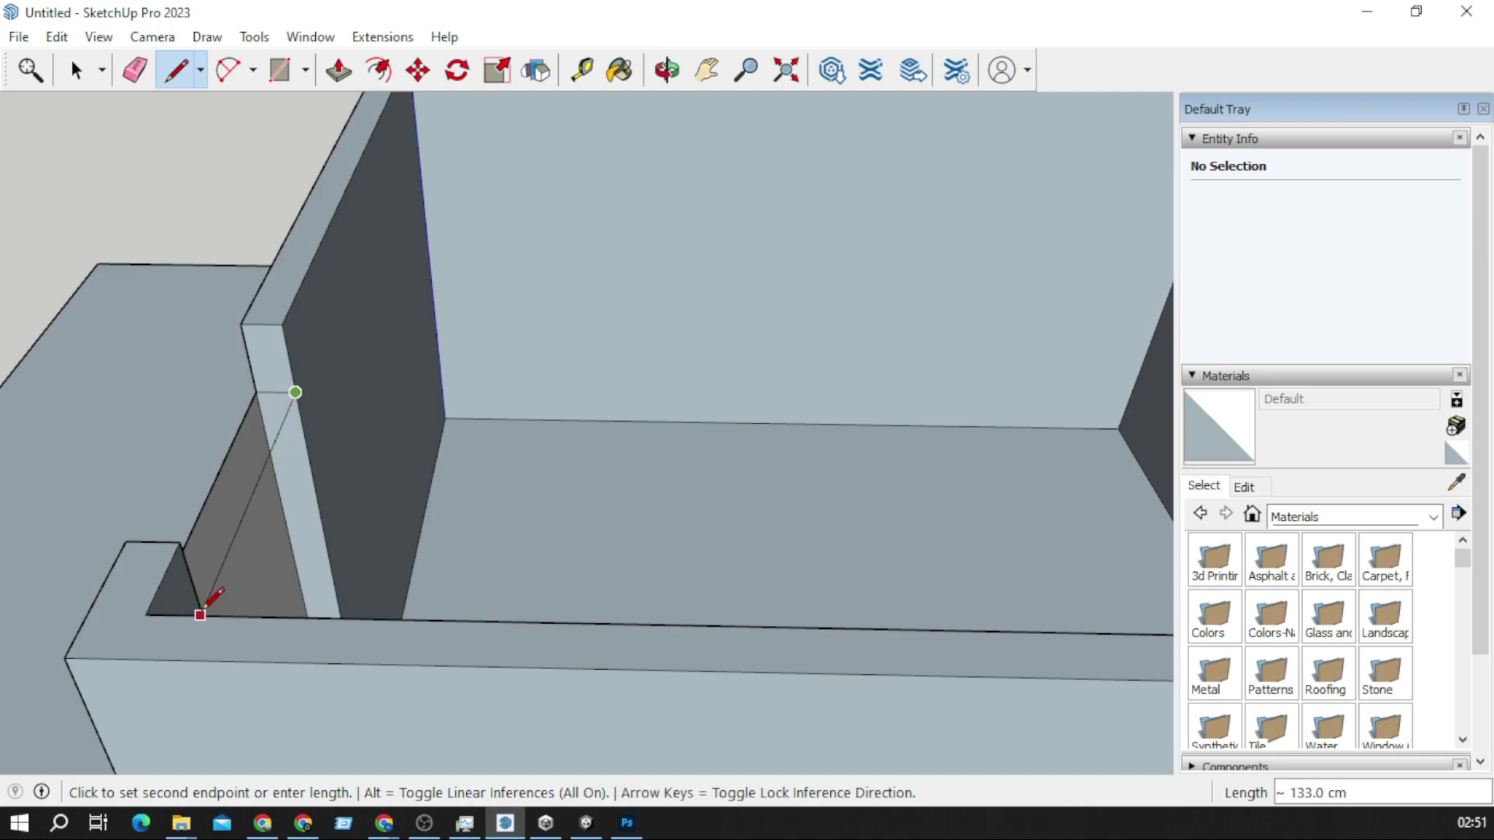
mouse_move(317, 554)
middle_down()
mouse_move(147, 584)
mouse_move(464, 494)
mouse_move(897, 430)
mouse_move(1080, 585)
middle_up()
click(95, 578)
click(1080, 593)
click(1058, 568)
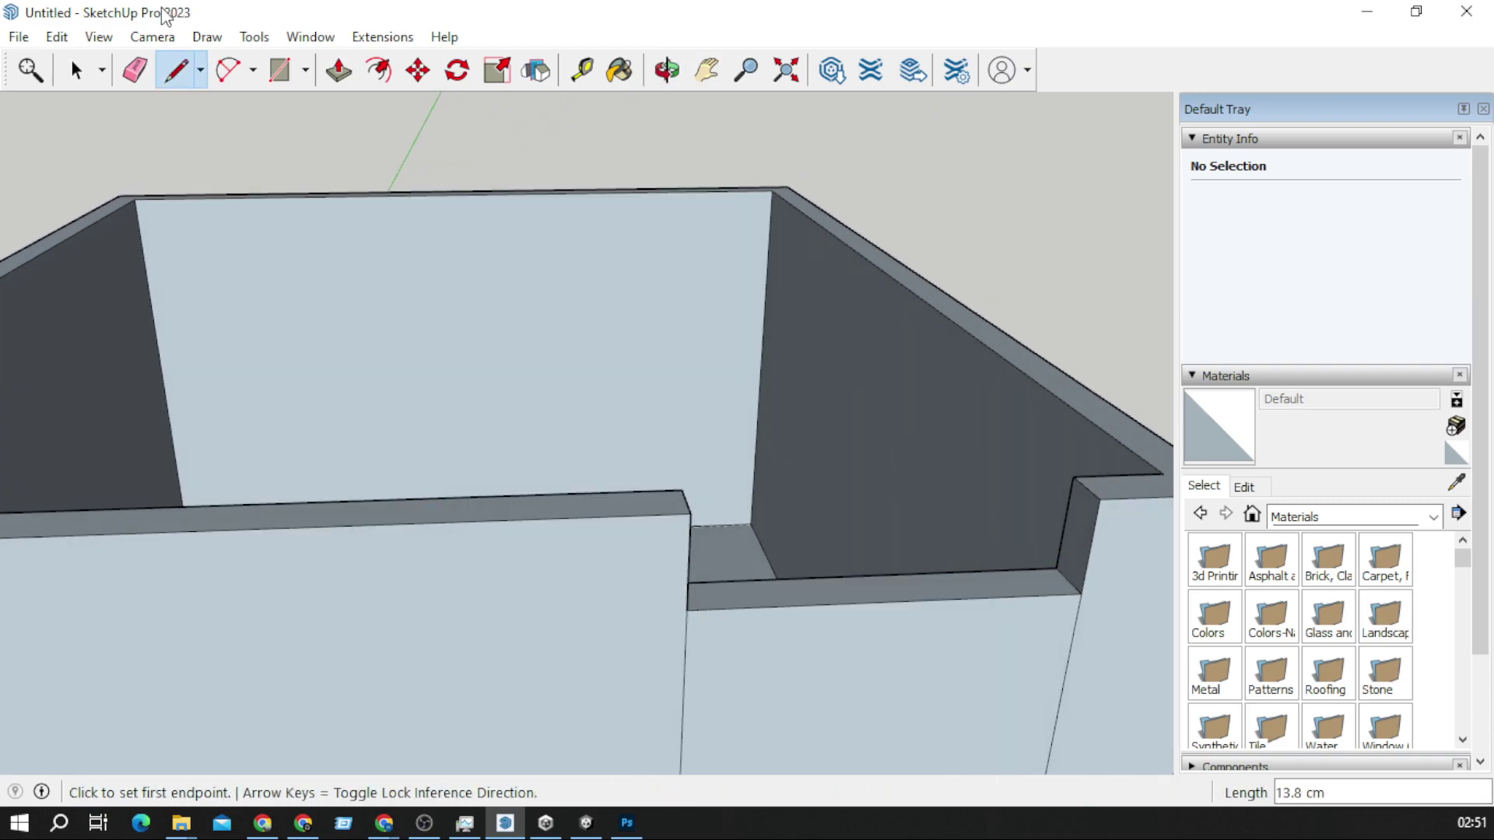
click(78, 74)
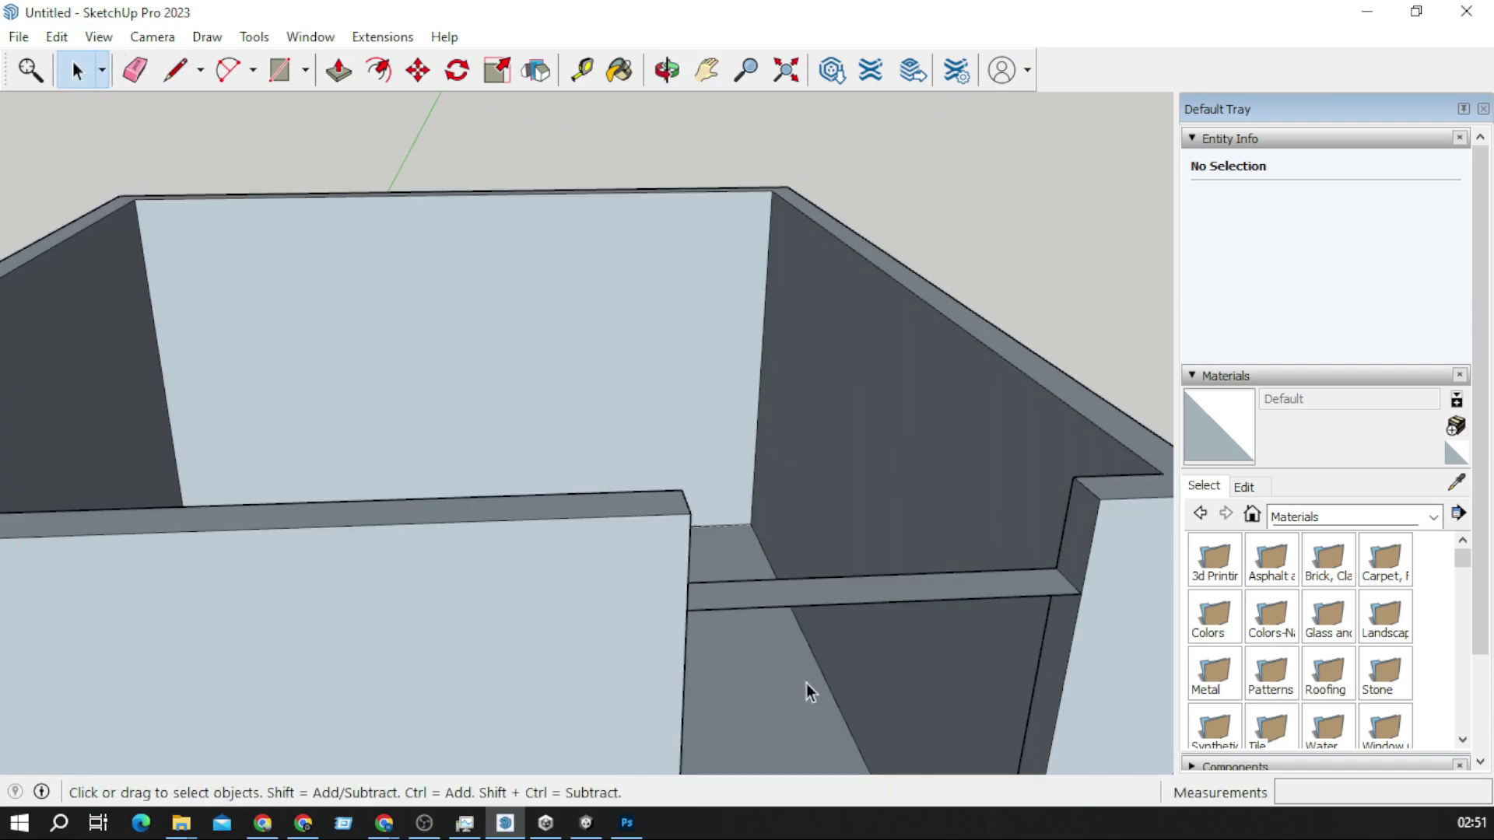
Step: Draw the inner and outer top edges across the doorway gap, about 104.6 cm each, closing the wall above the door
middle_drag(806, 683, 767, 624)
click(176, 70)
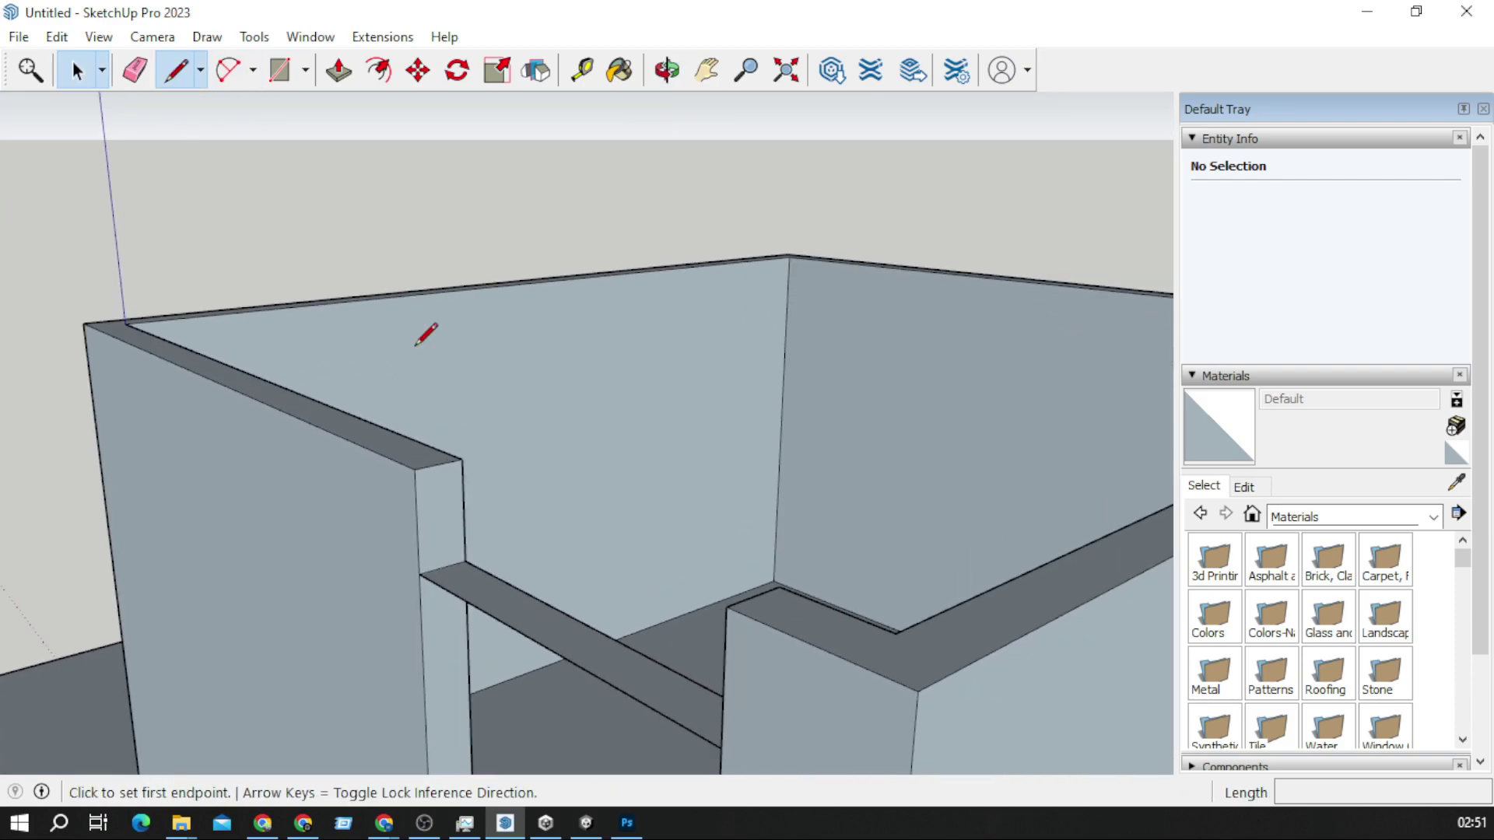
click(462, 459)
middle_drag(774, 544, 589, 574)
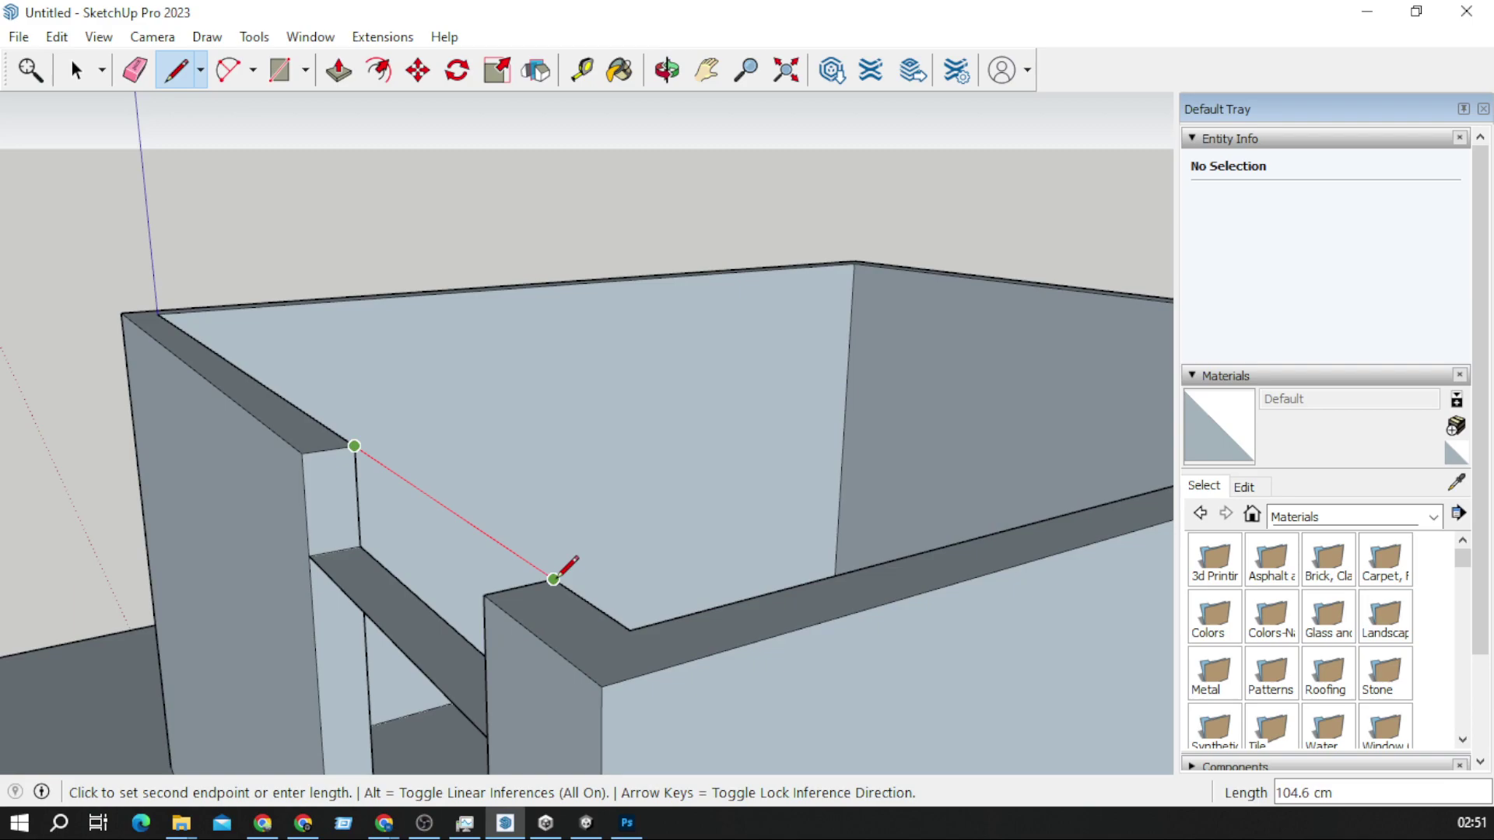
click(554, 579)
click(483, 594)
click(301, 453)
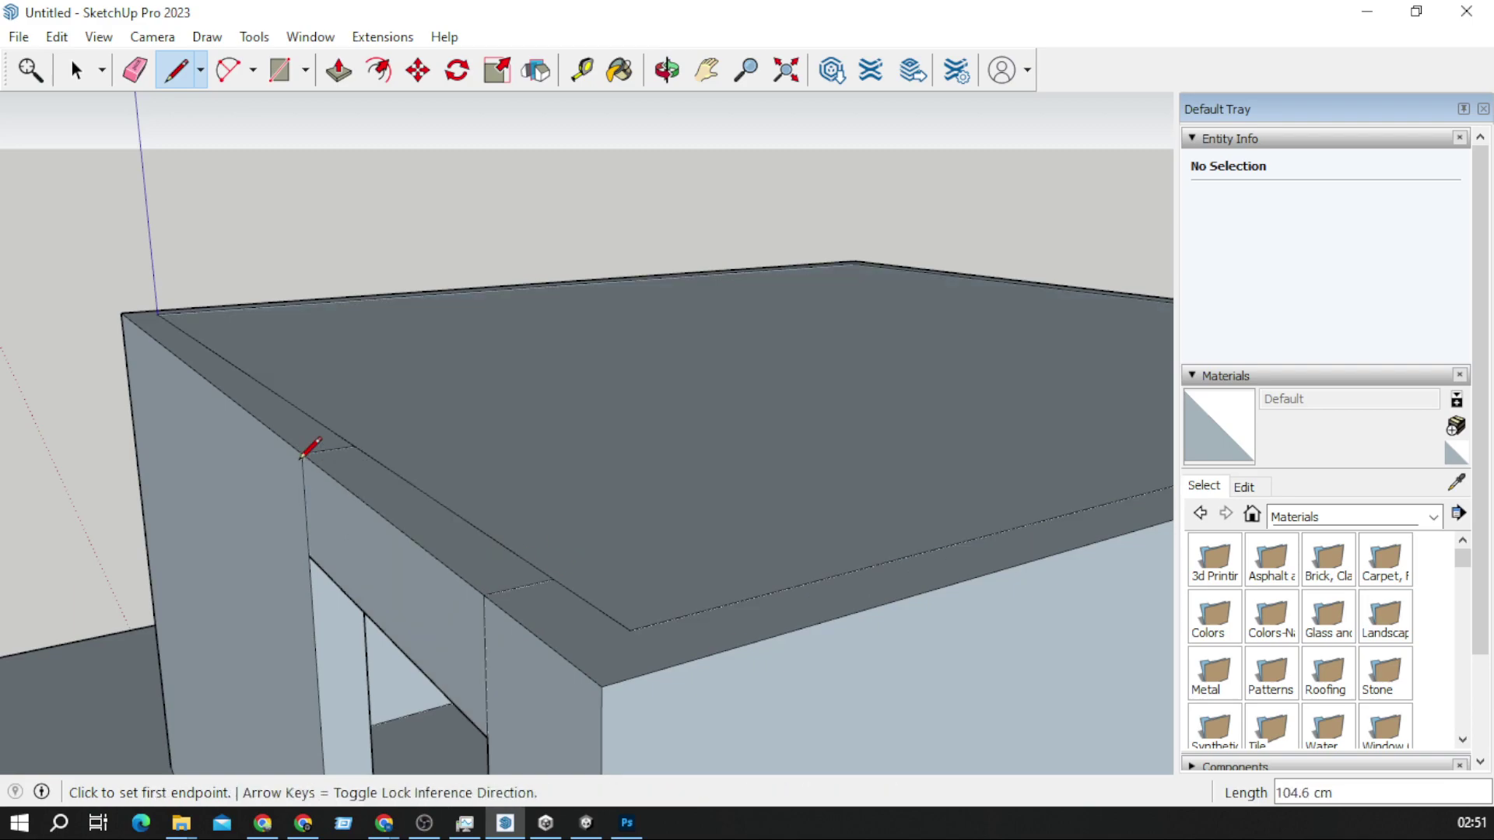
Step: Draw a rectangular window outline about 117 by 78 cm on the wall beside the doorway and delete its outer face
middle_drag(300, 451, 633, 544)
scroll(701, 544, down, 6)
scroll(634, 484, down, 3)
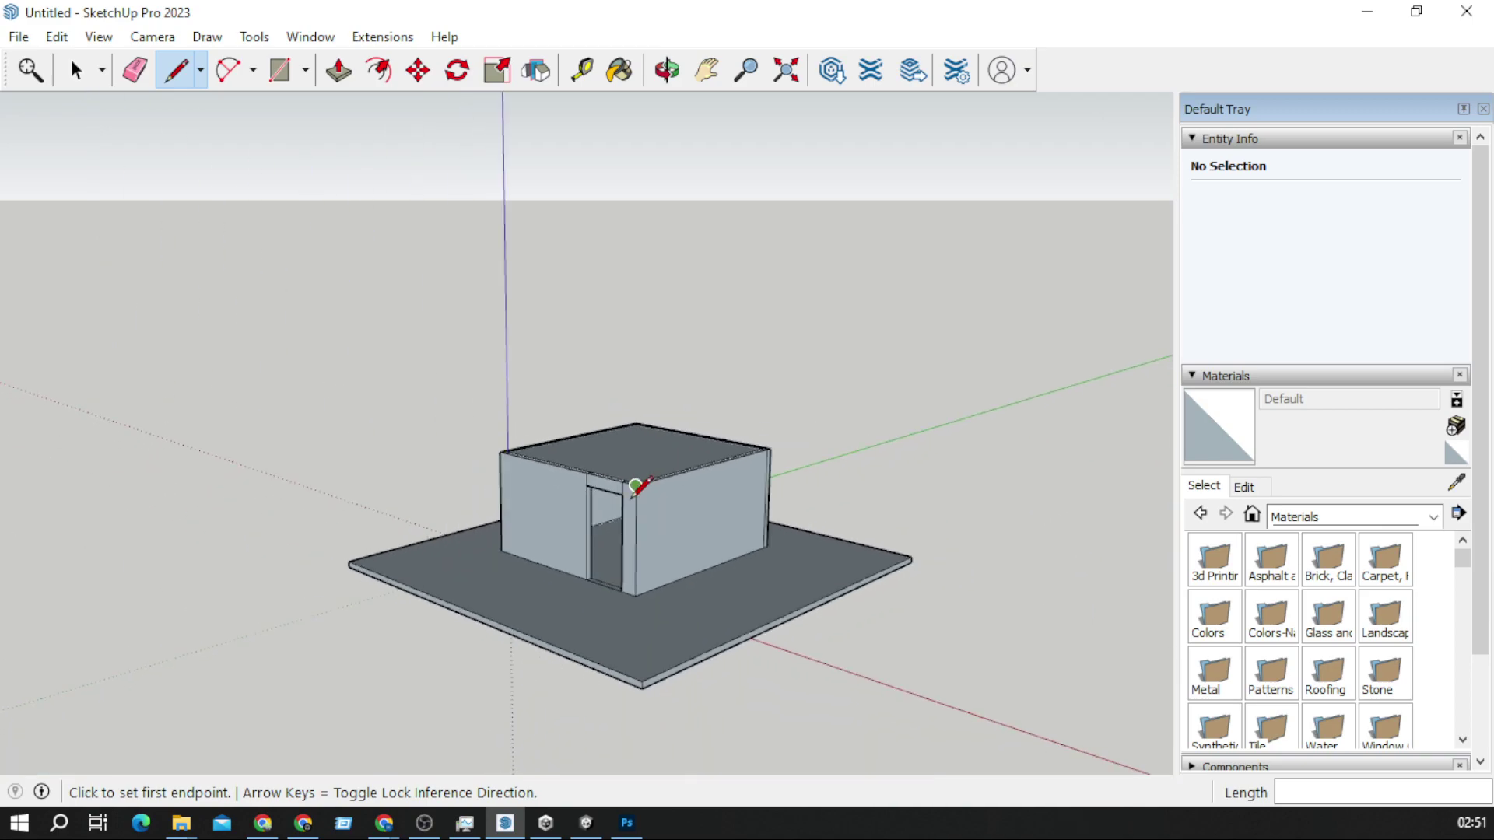
middle_drag(633, 483, 844, 573)
scroll(610, 523, up, 5)
mouse_move(608, 527)
middle_down()
mouse_move(493, 463)
mouse_move(617, 507)
middle_up()
scroll(603, 475, up, 5)
click(597, 490)
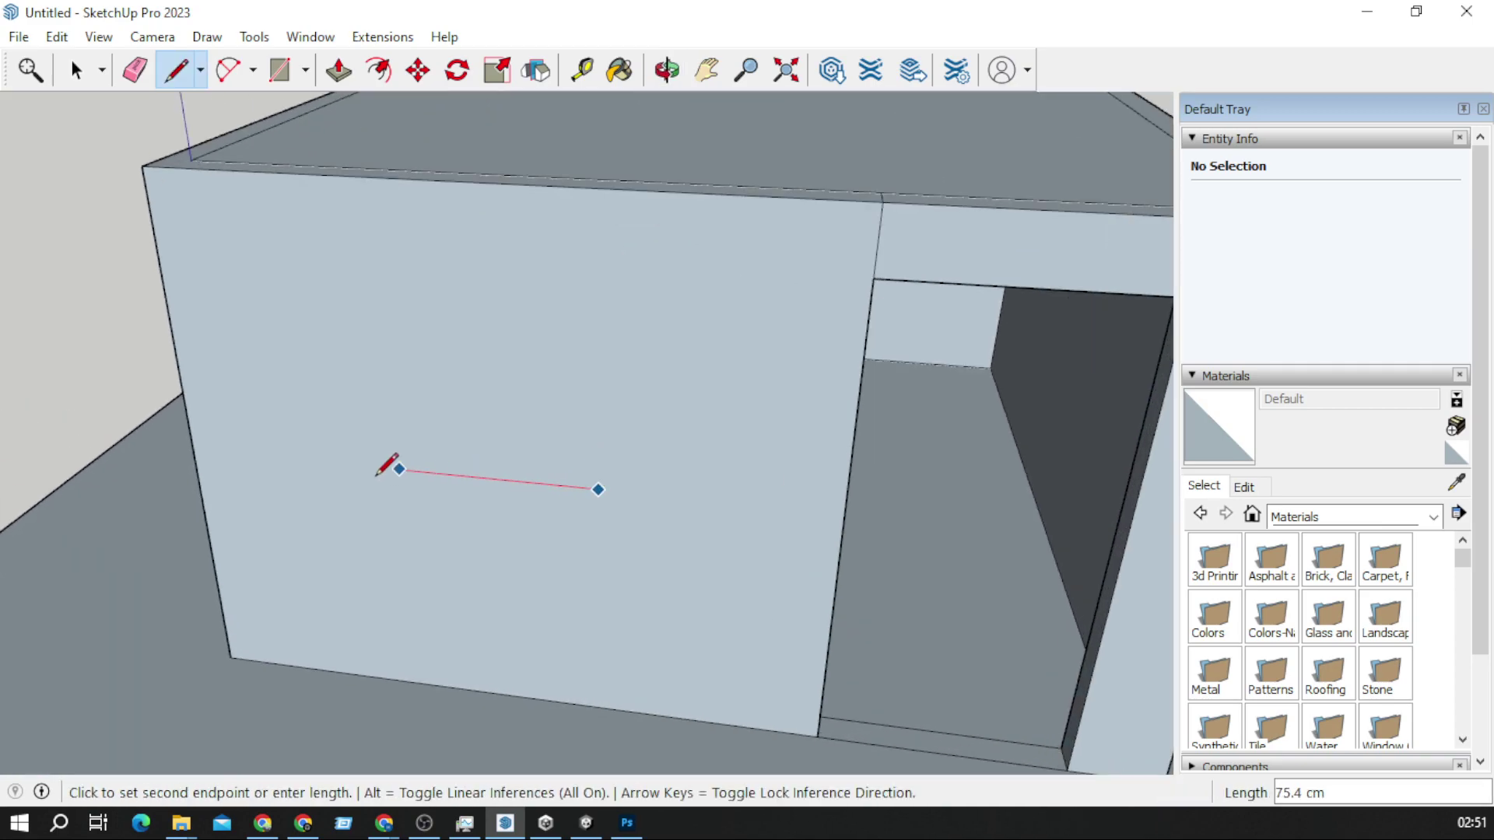
click(313, 290)
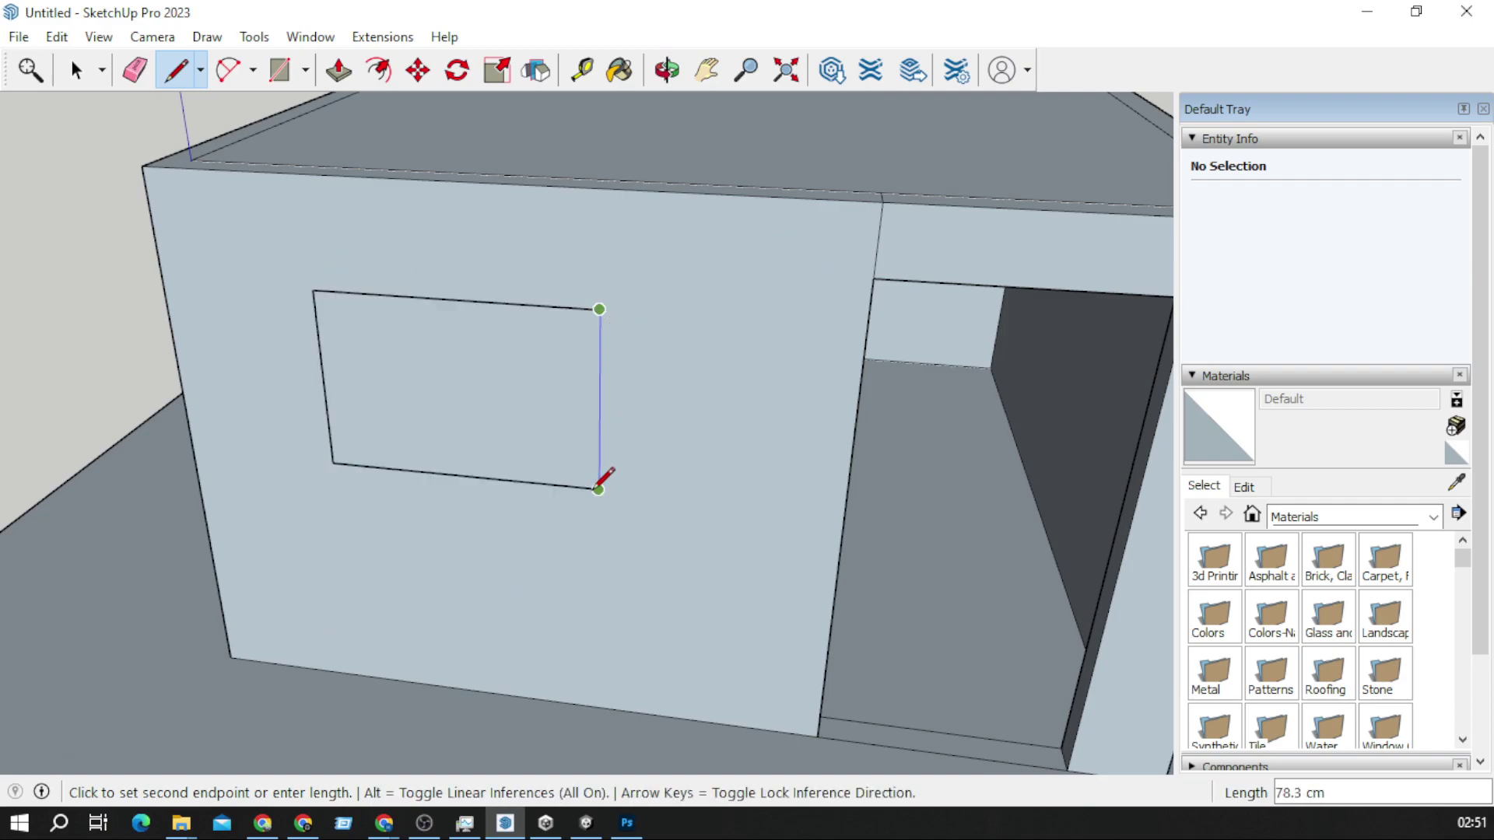
click(598, 489)
click(77, 70)
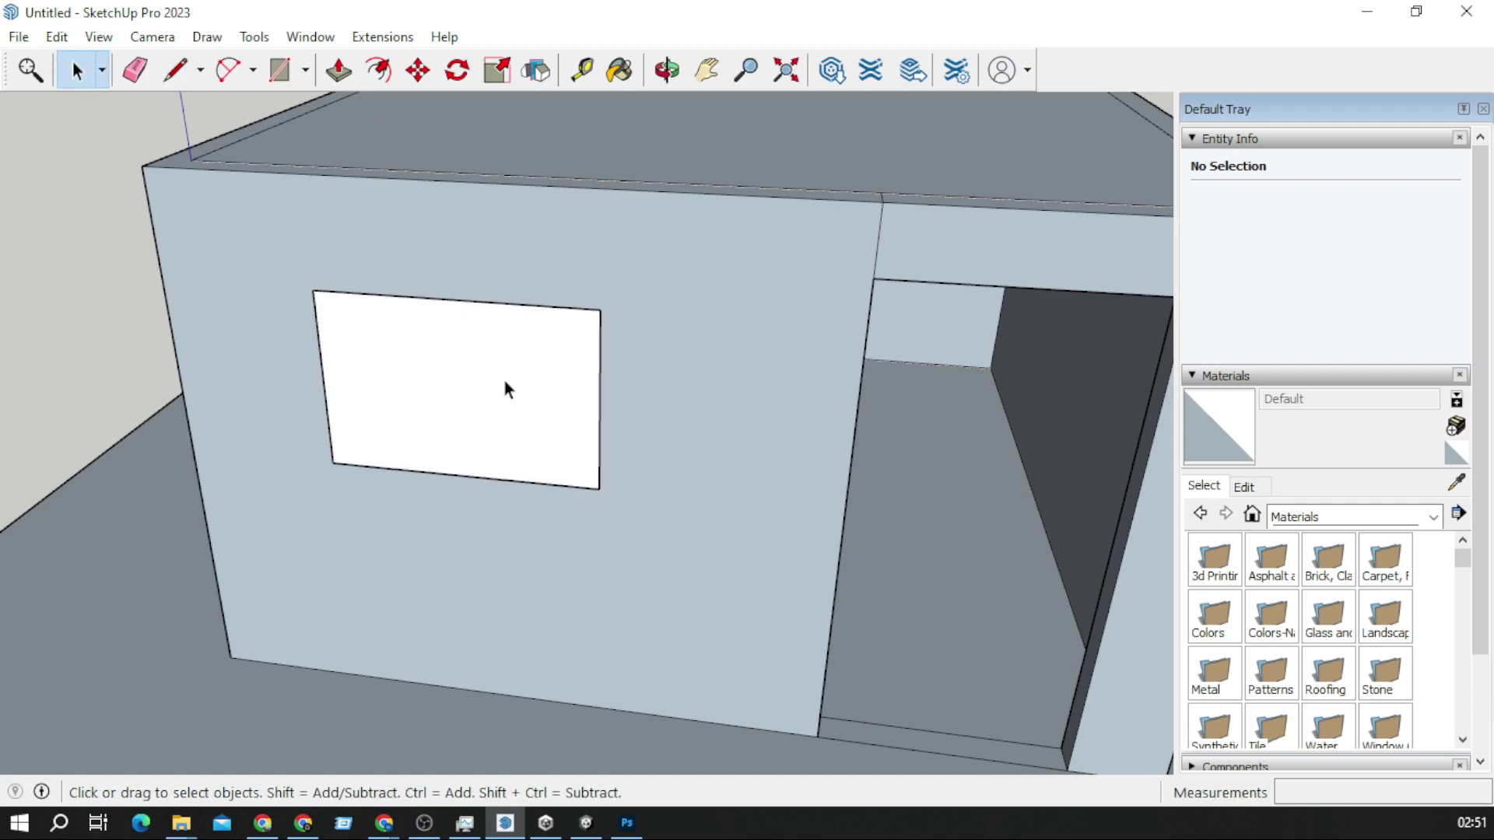
Step: Draw the depth edges and the 117.1 cm inner edge along the window's top to close its upper reveal
click(193, 77)
scroll(335, 467, up, 4)
click(329, 459)
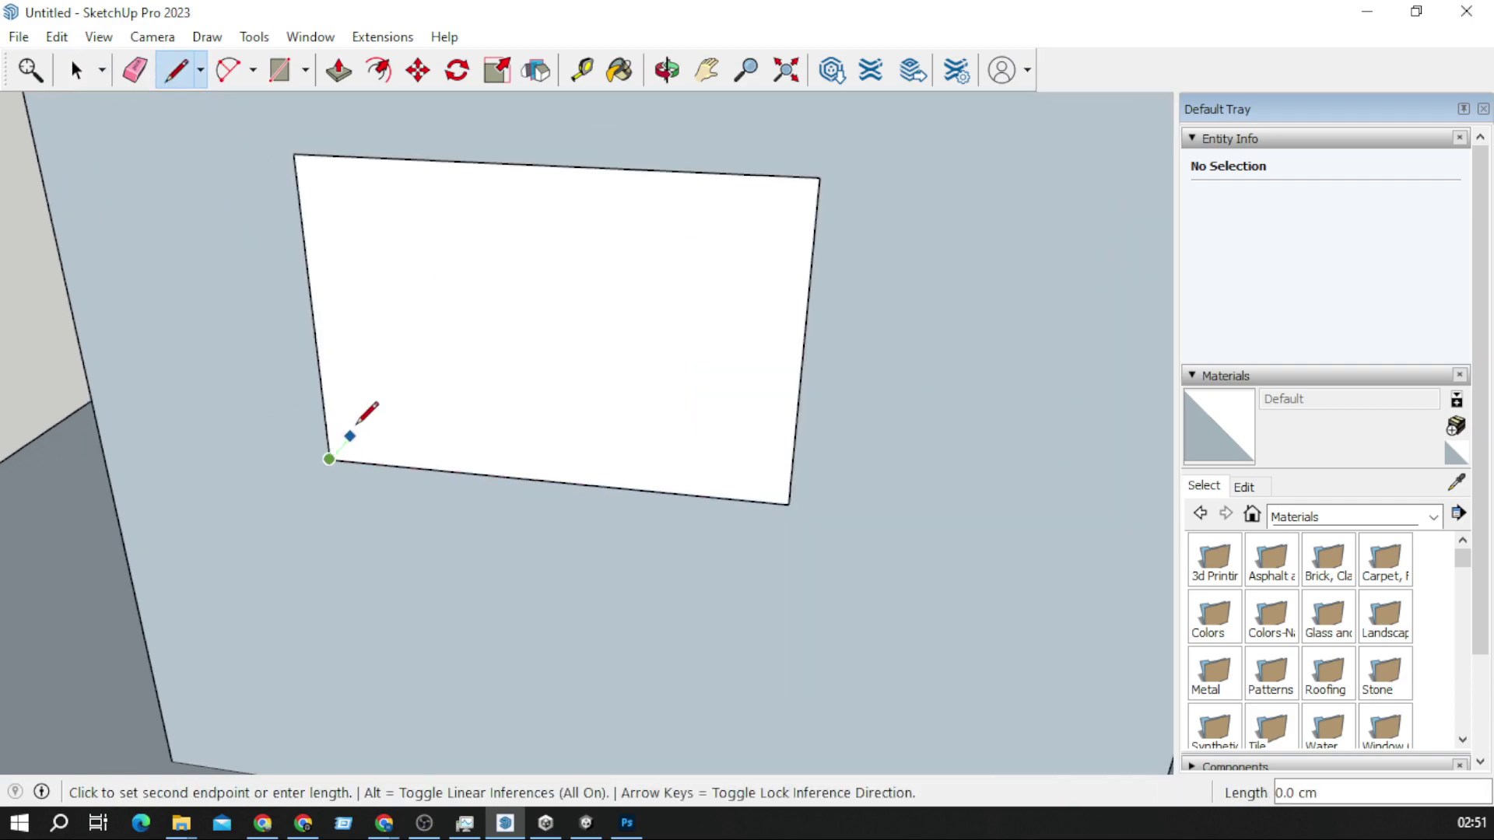
scroll(446, 233, down, 3)
middle_drag(446, 233, 400, 200)
scroll(400, 200, up, 5)
middle_drag(319, 299, 373, 266)
click(345, 277)
click(343, 277)
middle_drag(1013, 280, 973, 277)
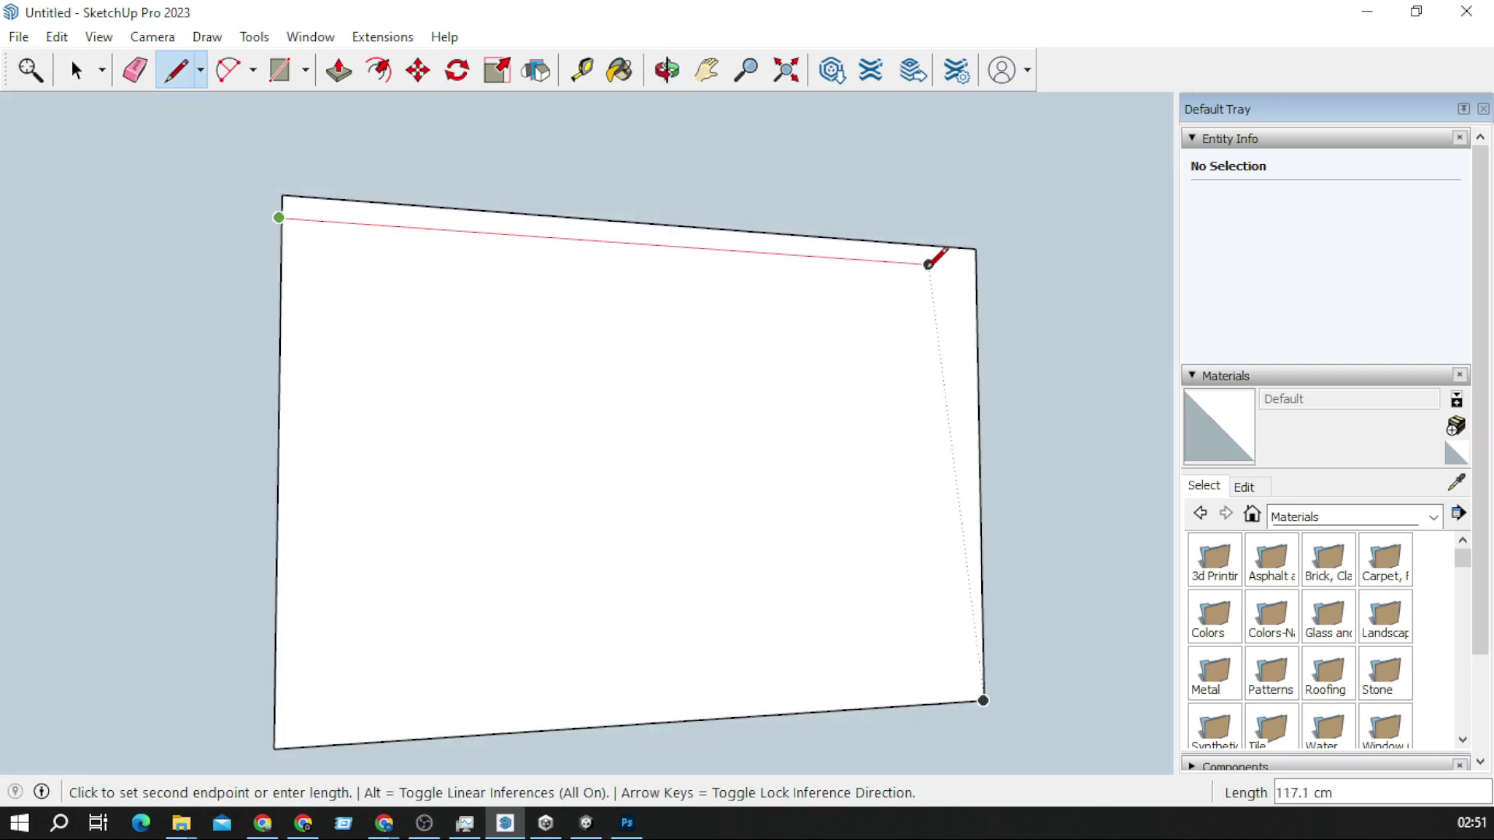
click(976, 249)
click(929, 264)
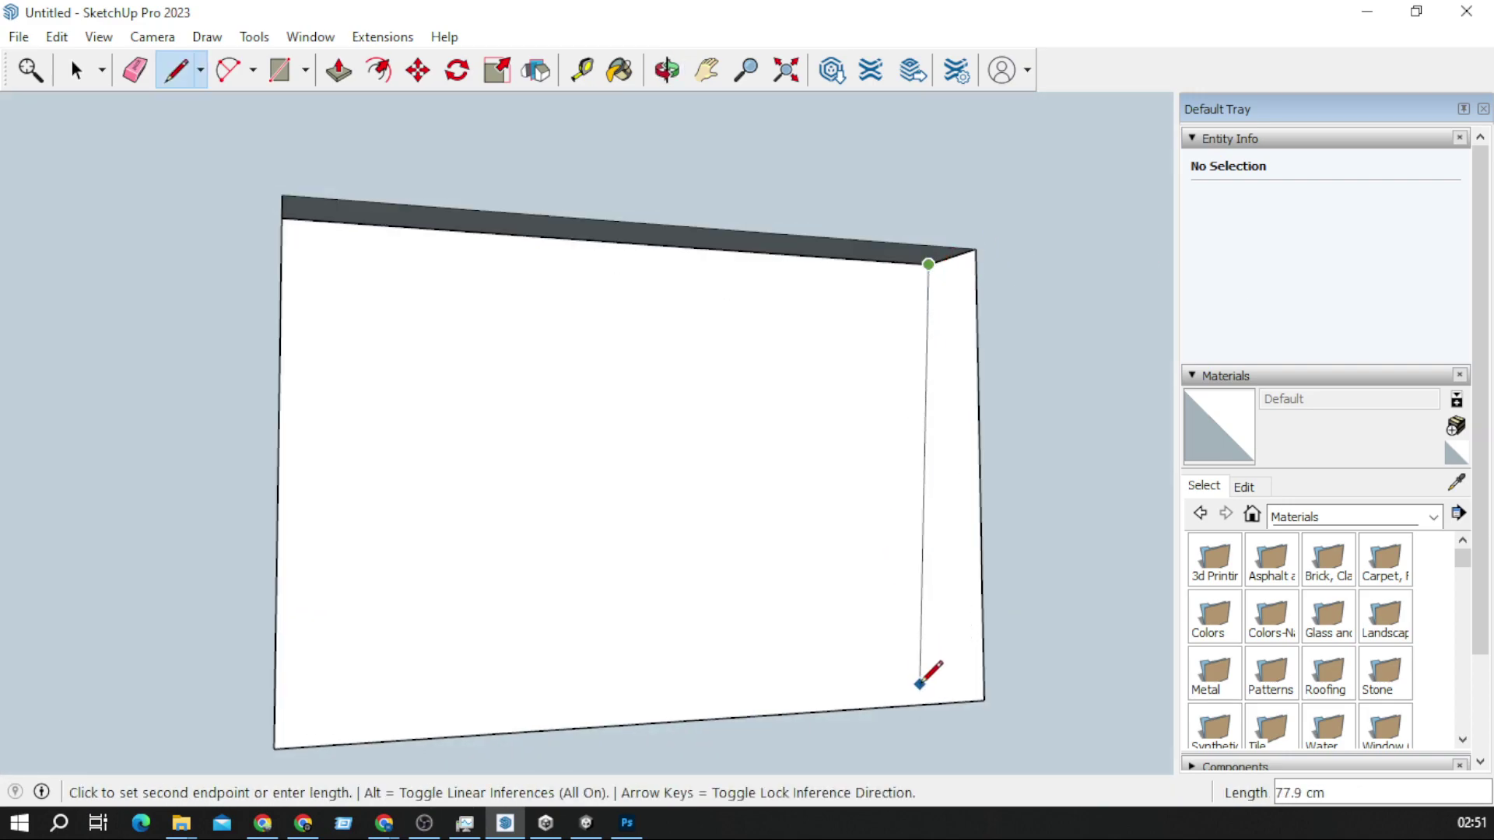
Step: Draw the remaining inner edges for the window's side reveals and sill, and delete the inner face to open it through
click(984, 691)
click(938, 682)
mouse_move(941, 677)
middle_down()
mouse_move(854, 647)
mouse_move(498, 673)
middle_up()
click(446, 662)
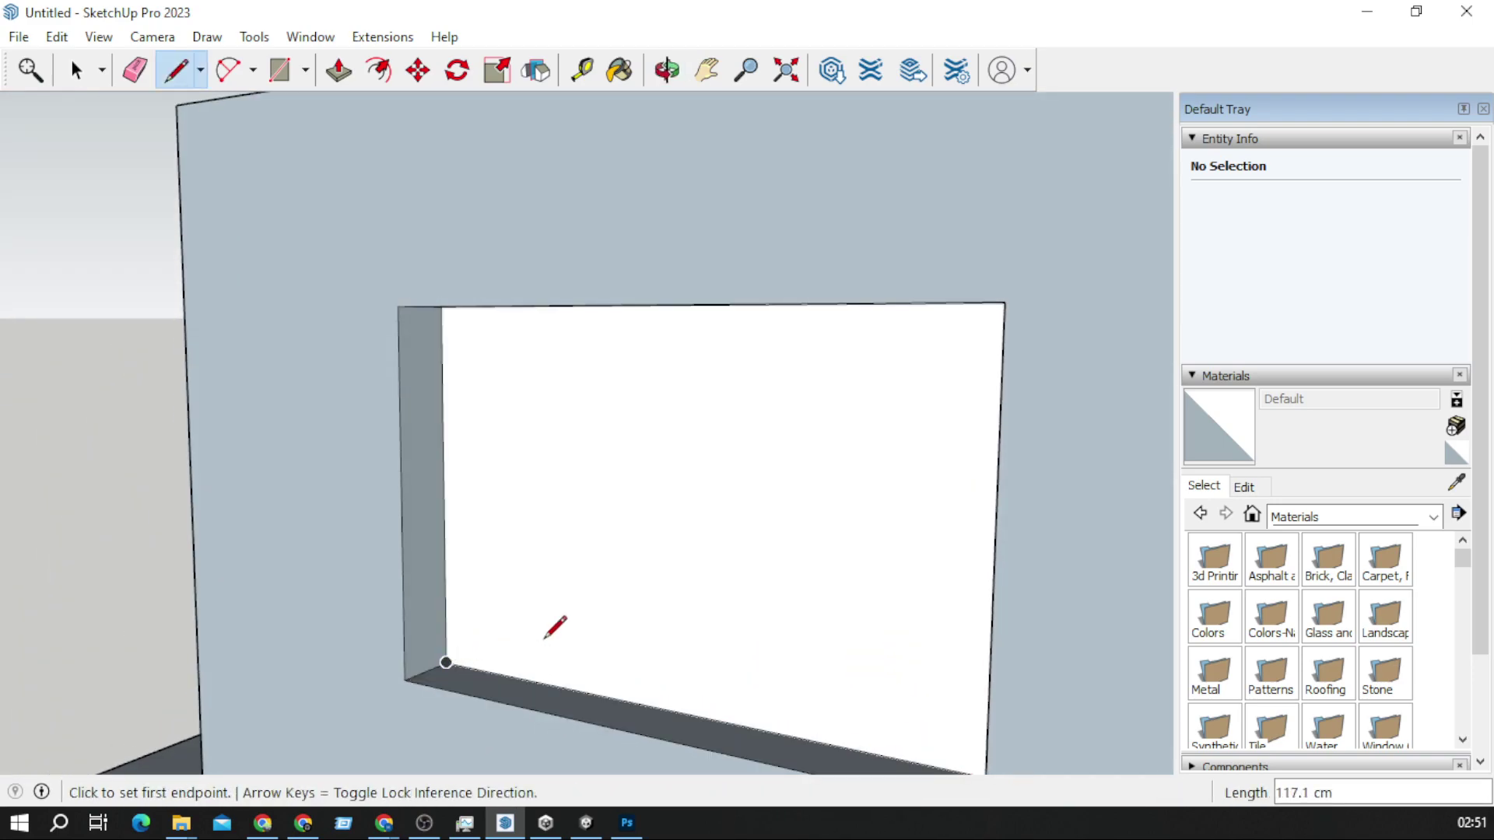
click(92, 71)
scroll(646, 485, down, 8)
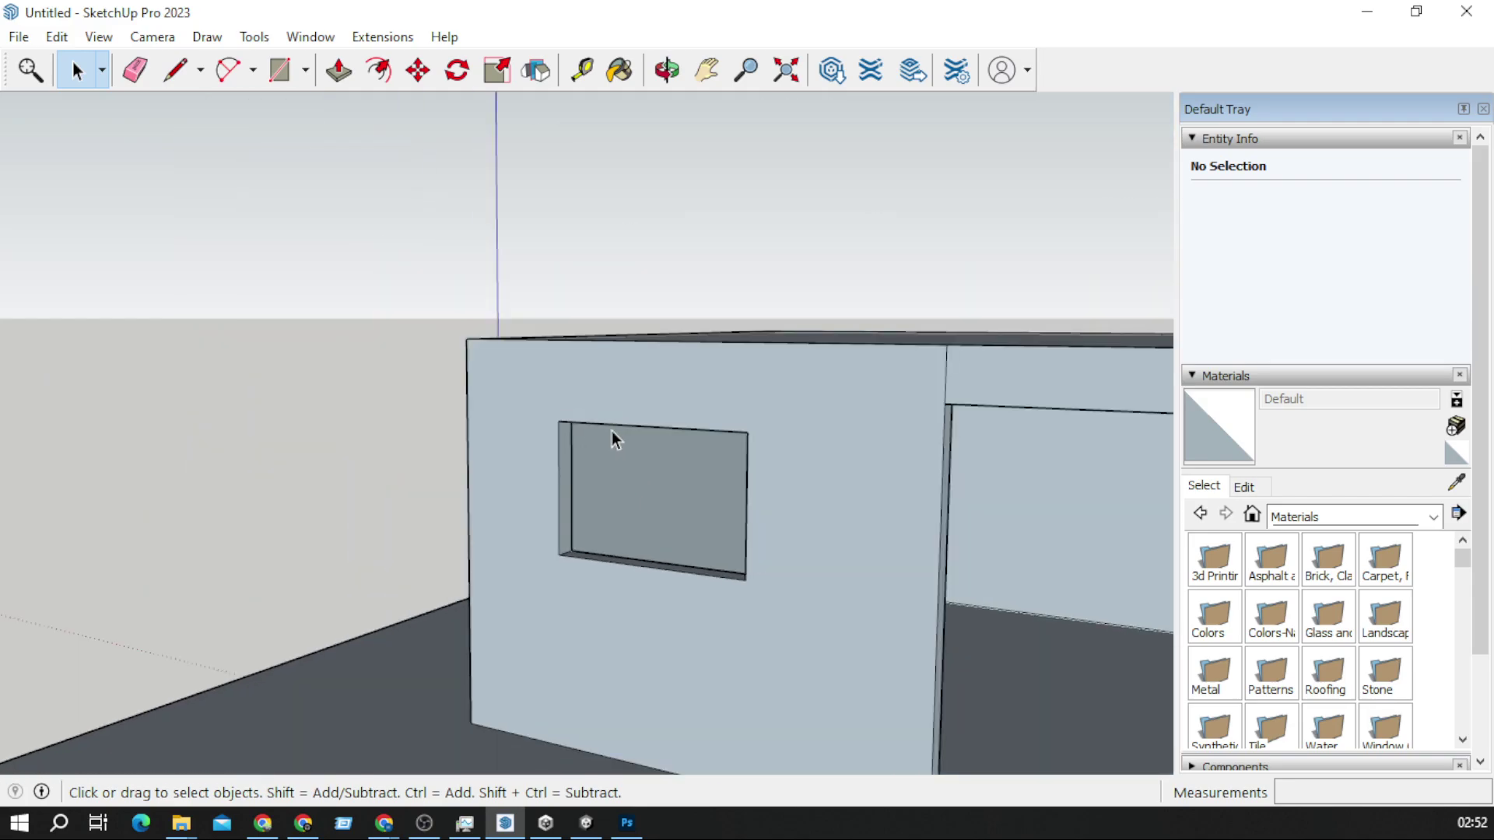
middle_drag(611, 431, 703, 397)
scroll(591, 311, up, 5)
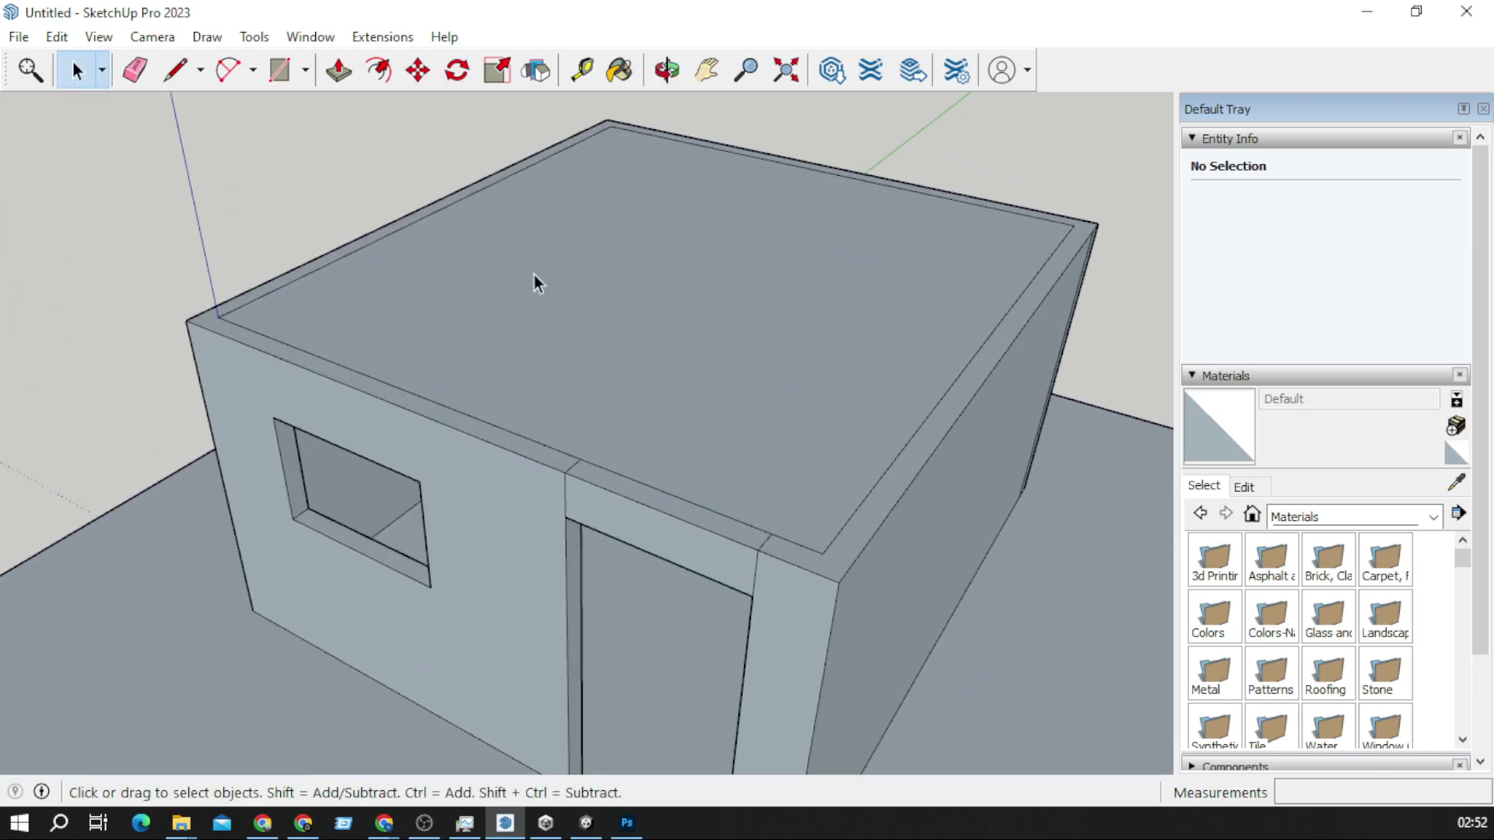
click(187, 72)
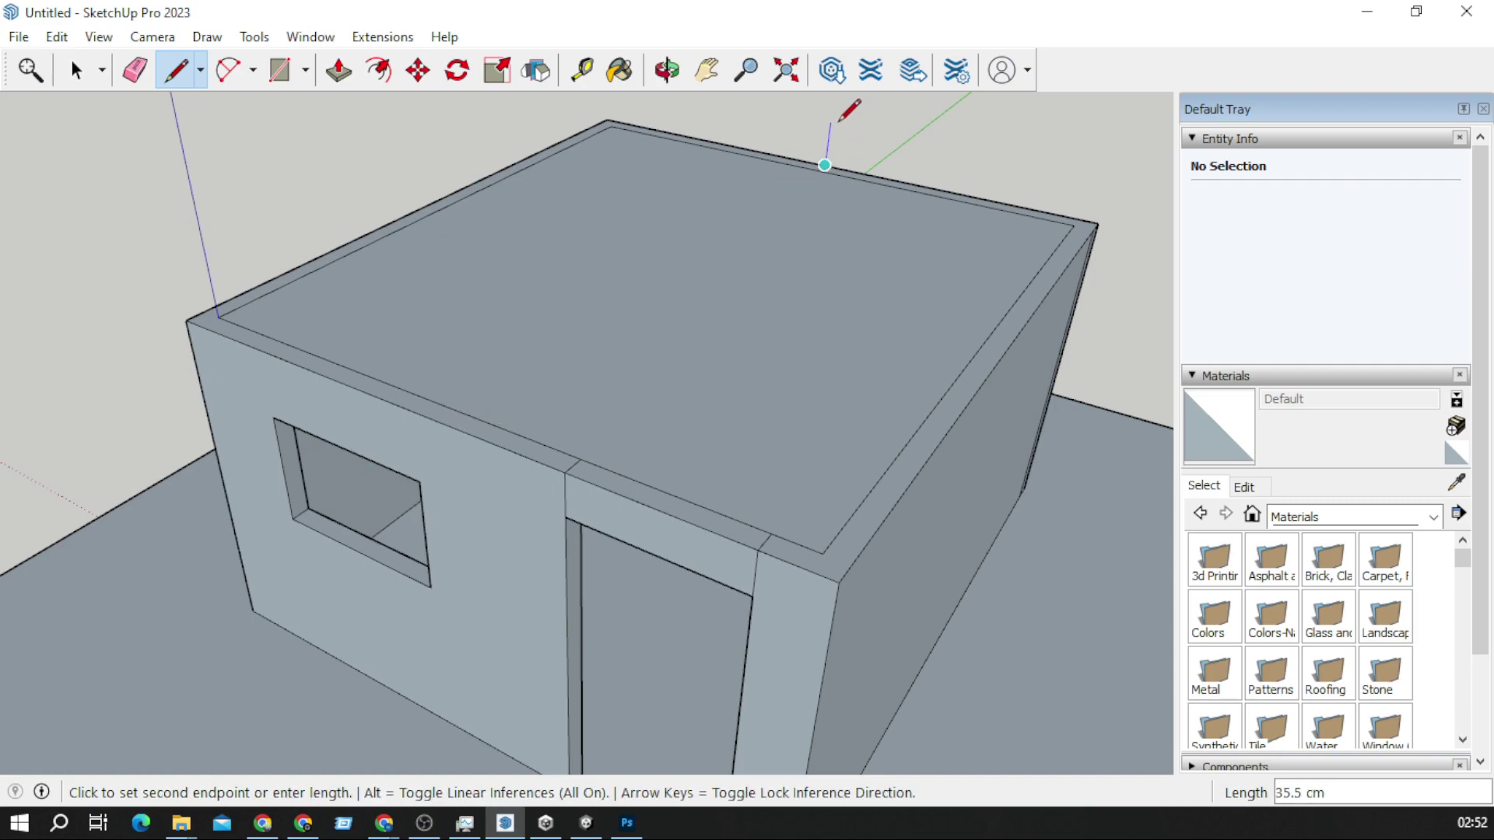
click(825, 165)
scroll(830, 161, down, 3)
scroll(828, 117, down, 2)
middle_drag(828, 117, 423, 124)
scroll(654, 227, down, 2)
middle_drag(646, 236, 754, 423)
key(Escape)
Step: Draw a vertical line about 117.5 cm up from one rear wall corner and a sloping line to the other rear corner
scroll(500, 267, up, 3)
click(494, 455)
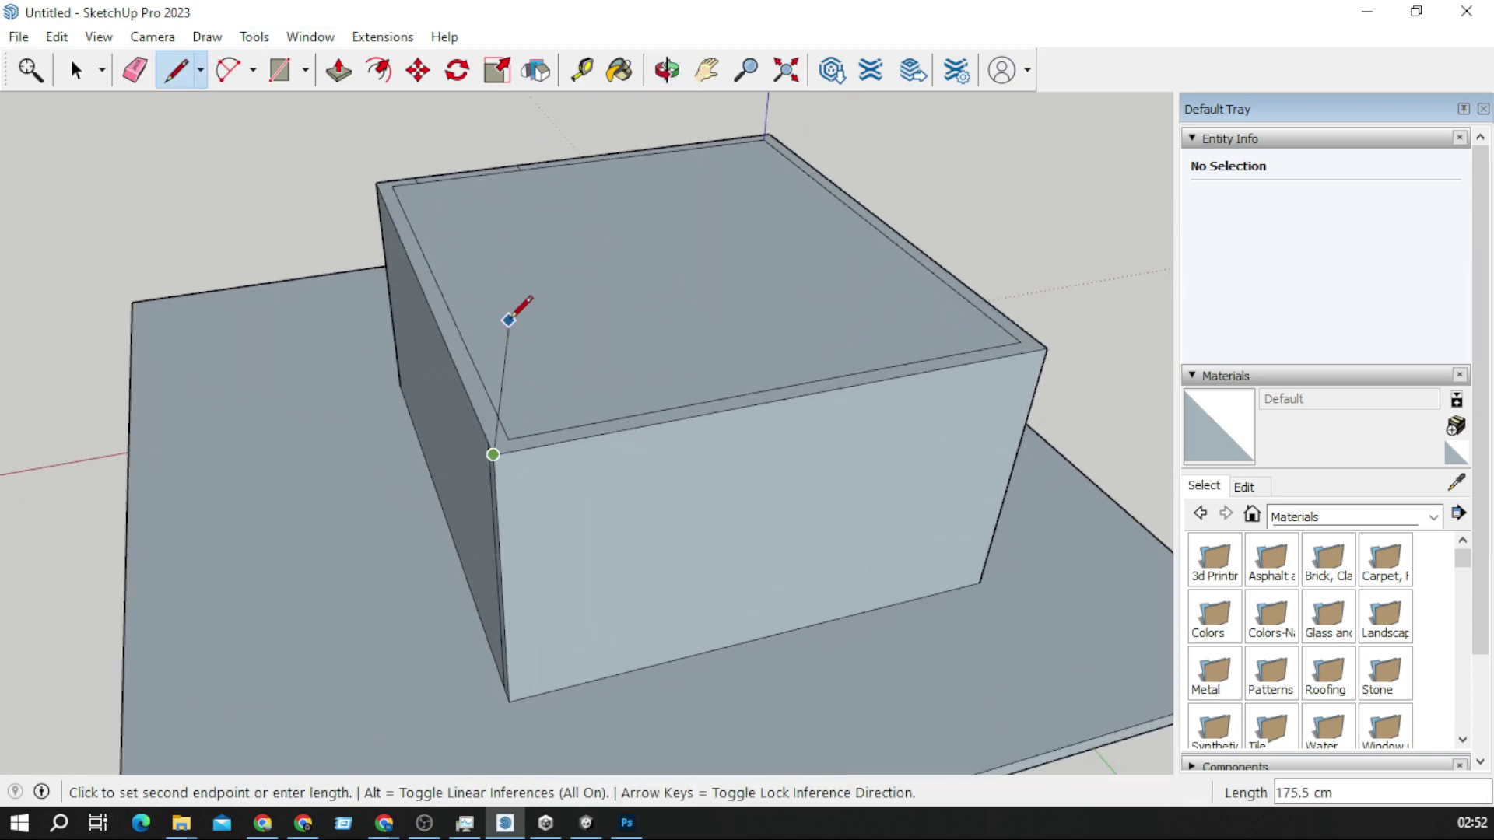
click(484, 294)
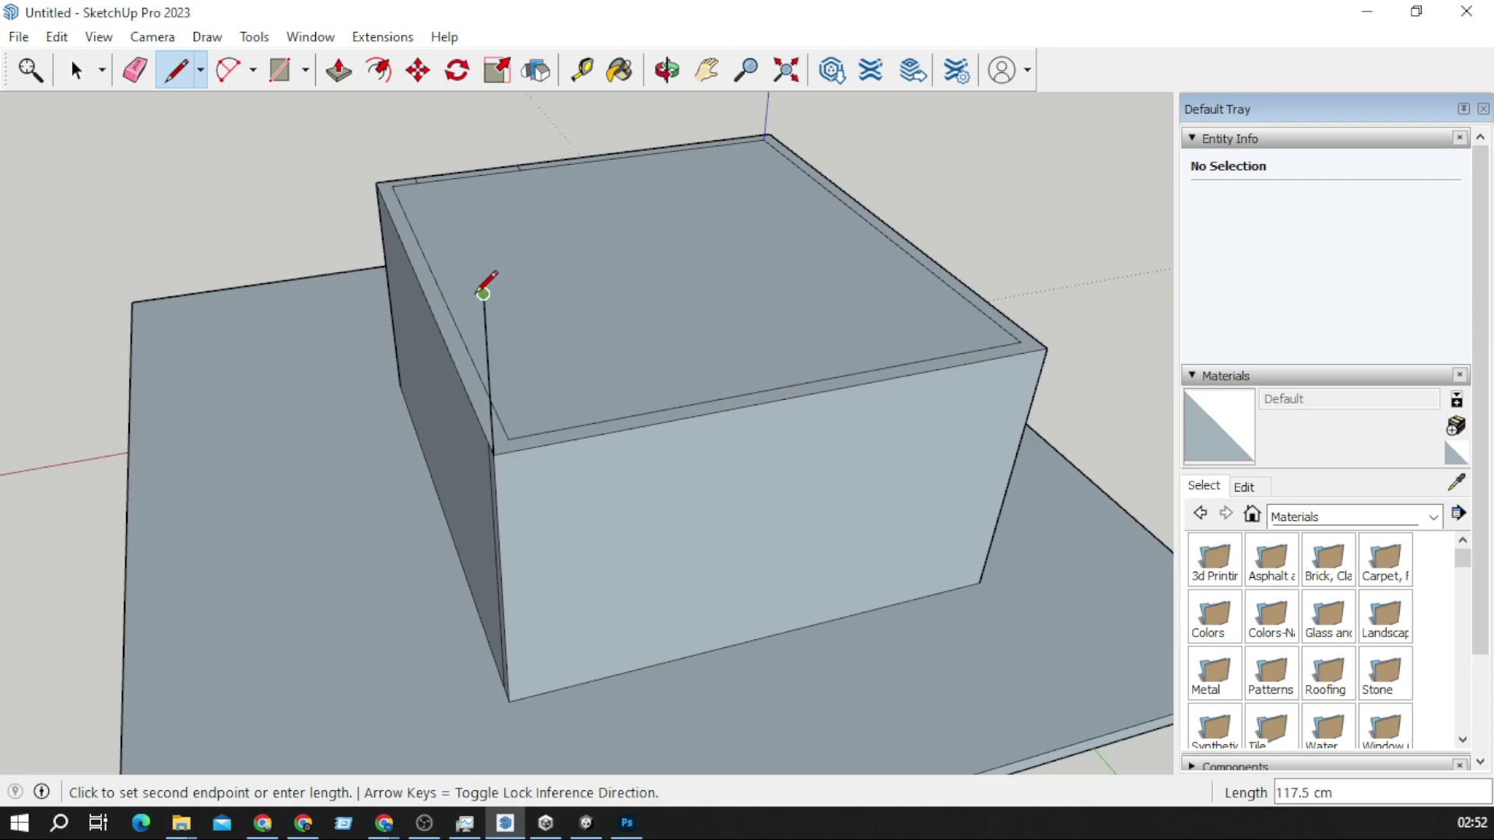
click(1047, 348)
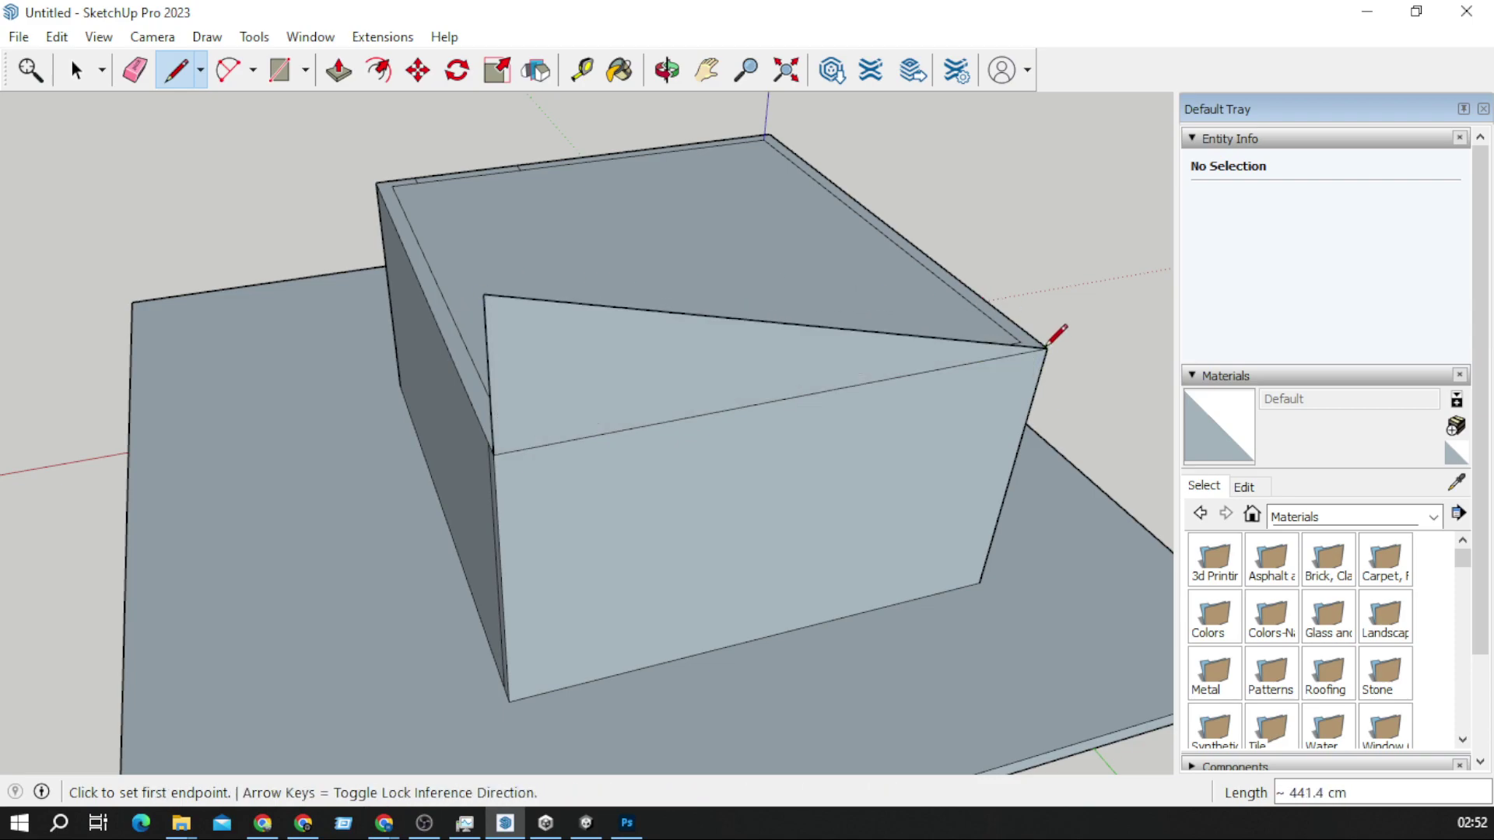
Step: Extend the sloping gable edge past both ends and draw the roof's high edge parallel to the side wall, past the front
click(1047, 348)
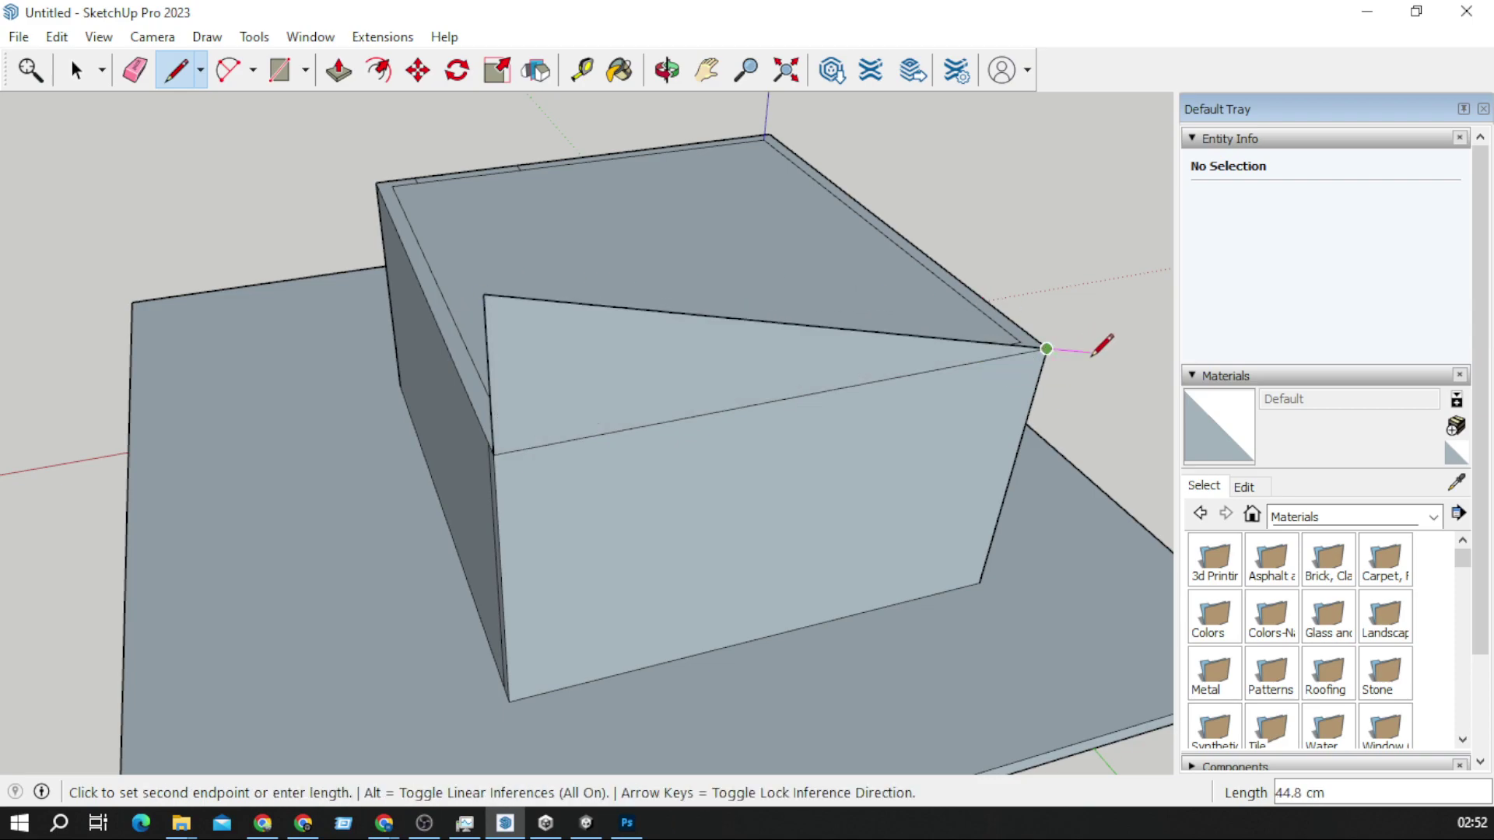
key(Escape)
click(483, 294)
middle_drag(451, 281, 780, 413)
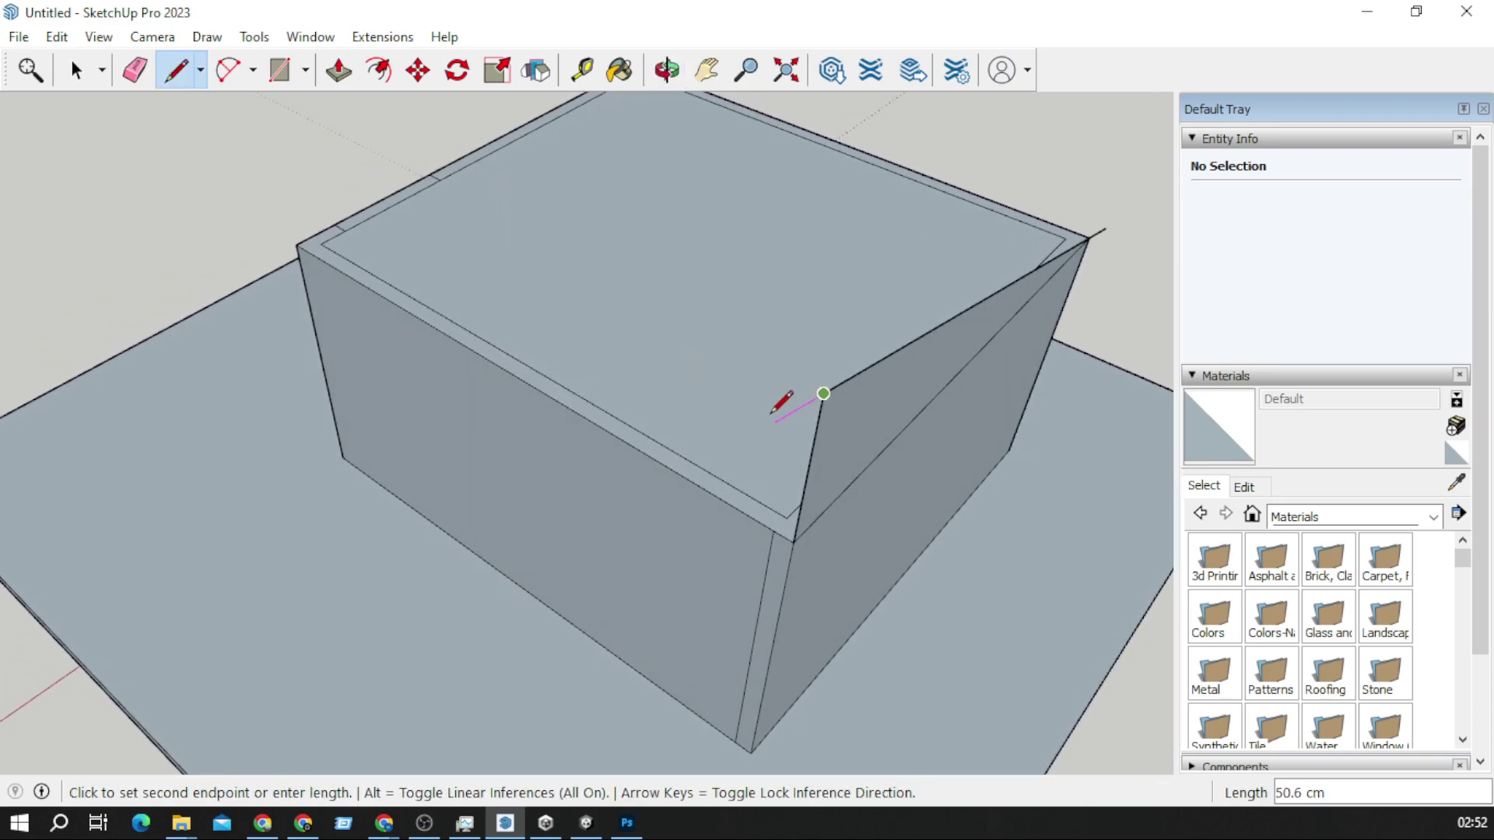
middle_drag(894, 330, 795, 241)
middle_drag(639, 228, 881, 442)
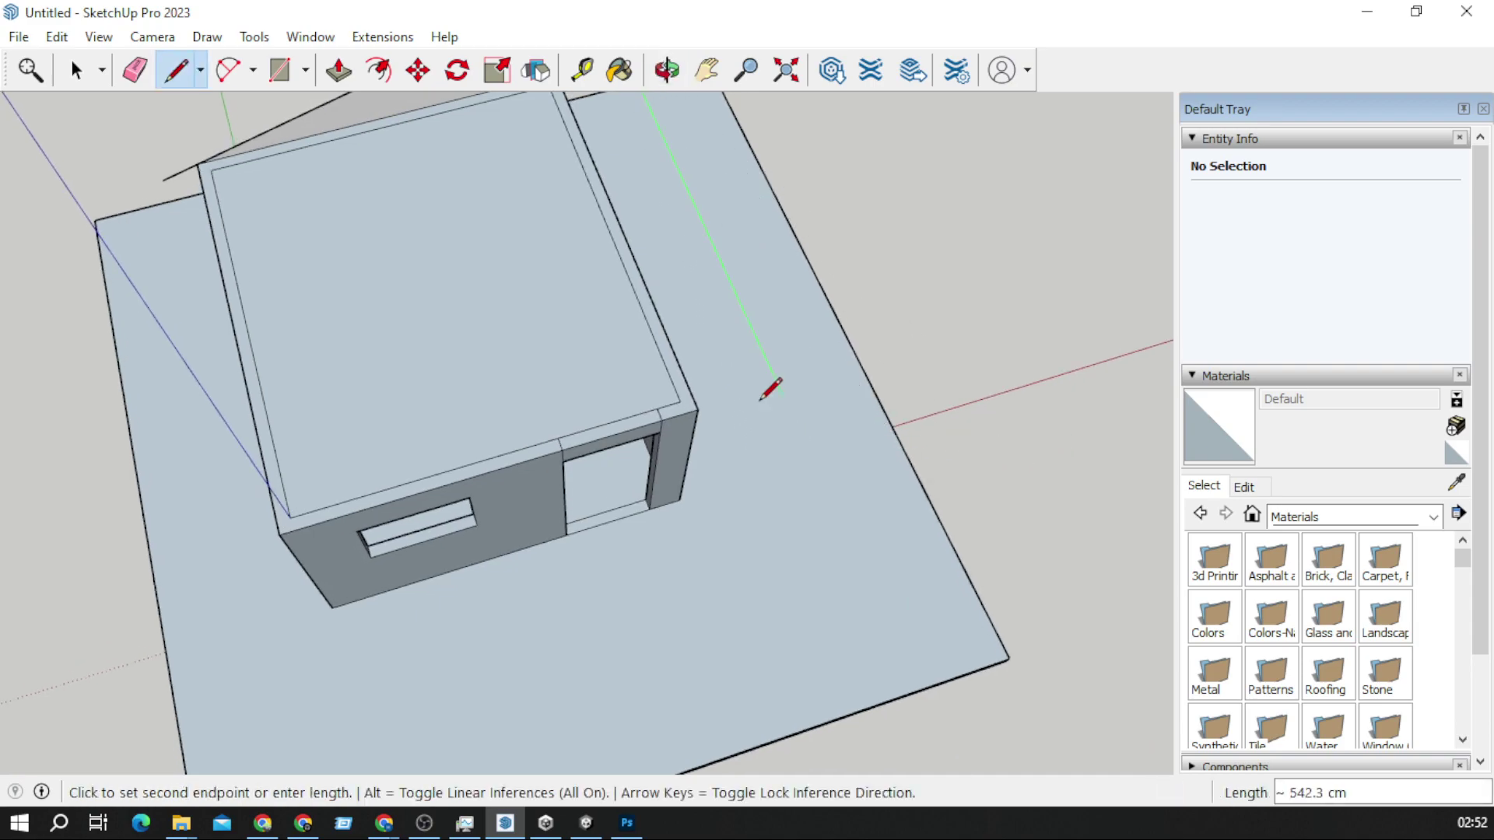
click(795, 416)
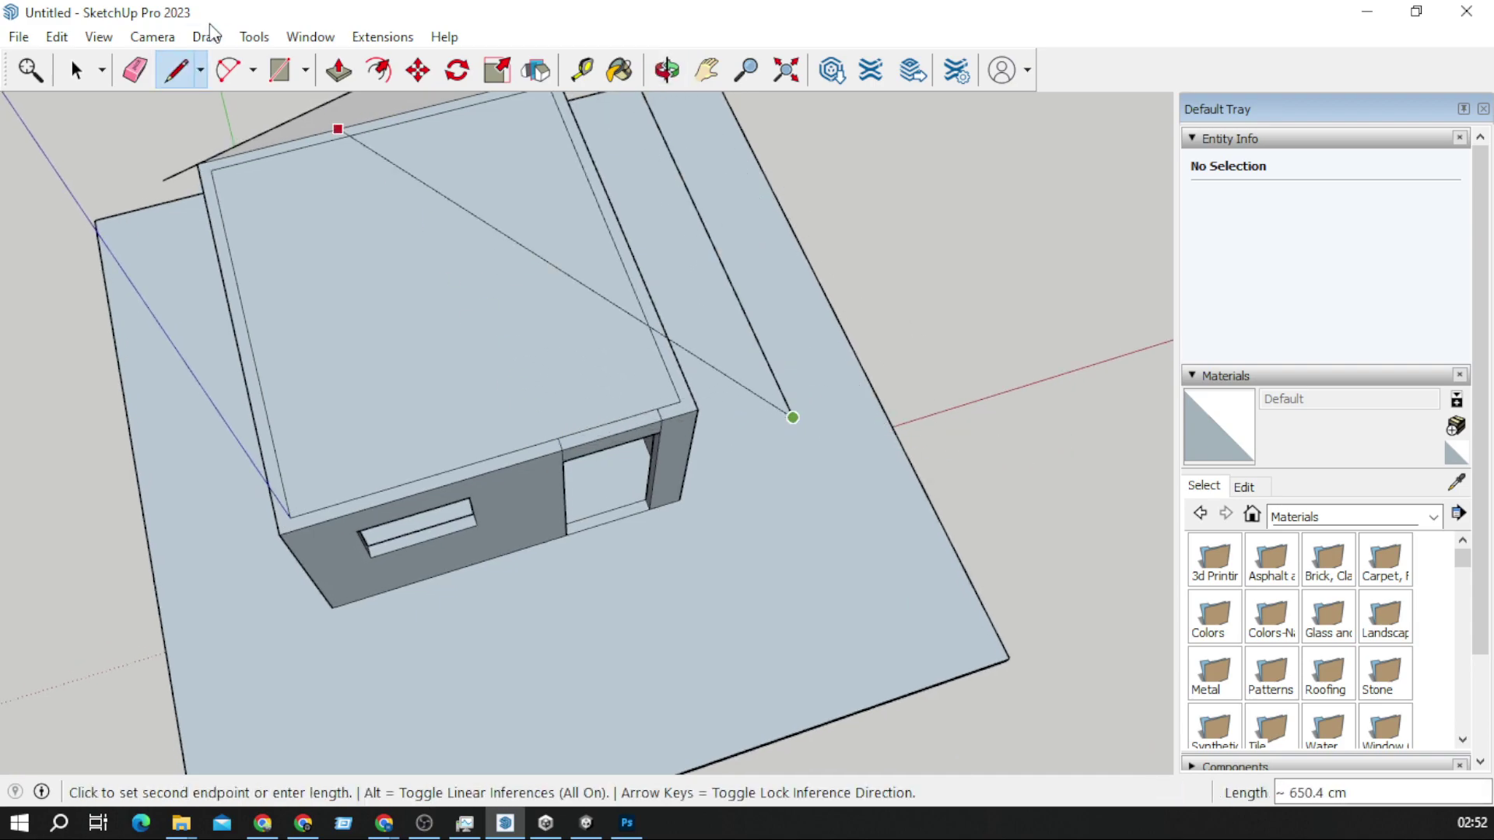
Step: Draw the roof's low edge along the wall top and the front sloping edge to the high edge's end, closing the roof plane
click(177, 70)
middle_drag(221, 107, 751, 301)
click(569, 500)
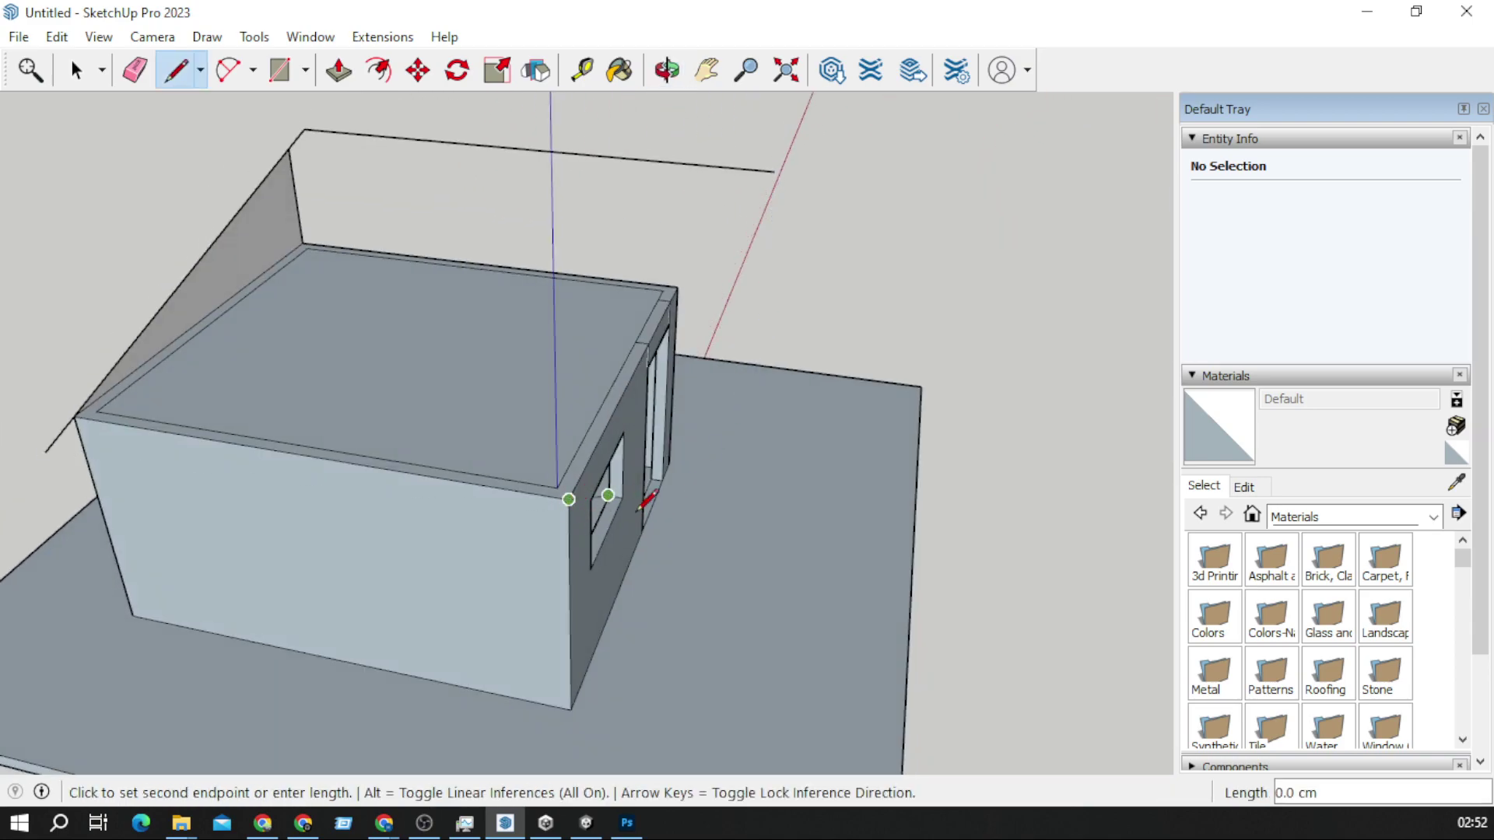
click(776, 170)
middle_drag(775, 169, 583, 257)
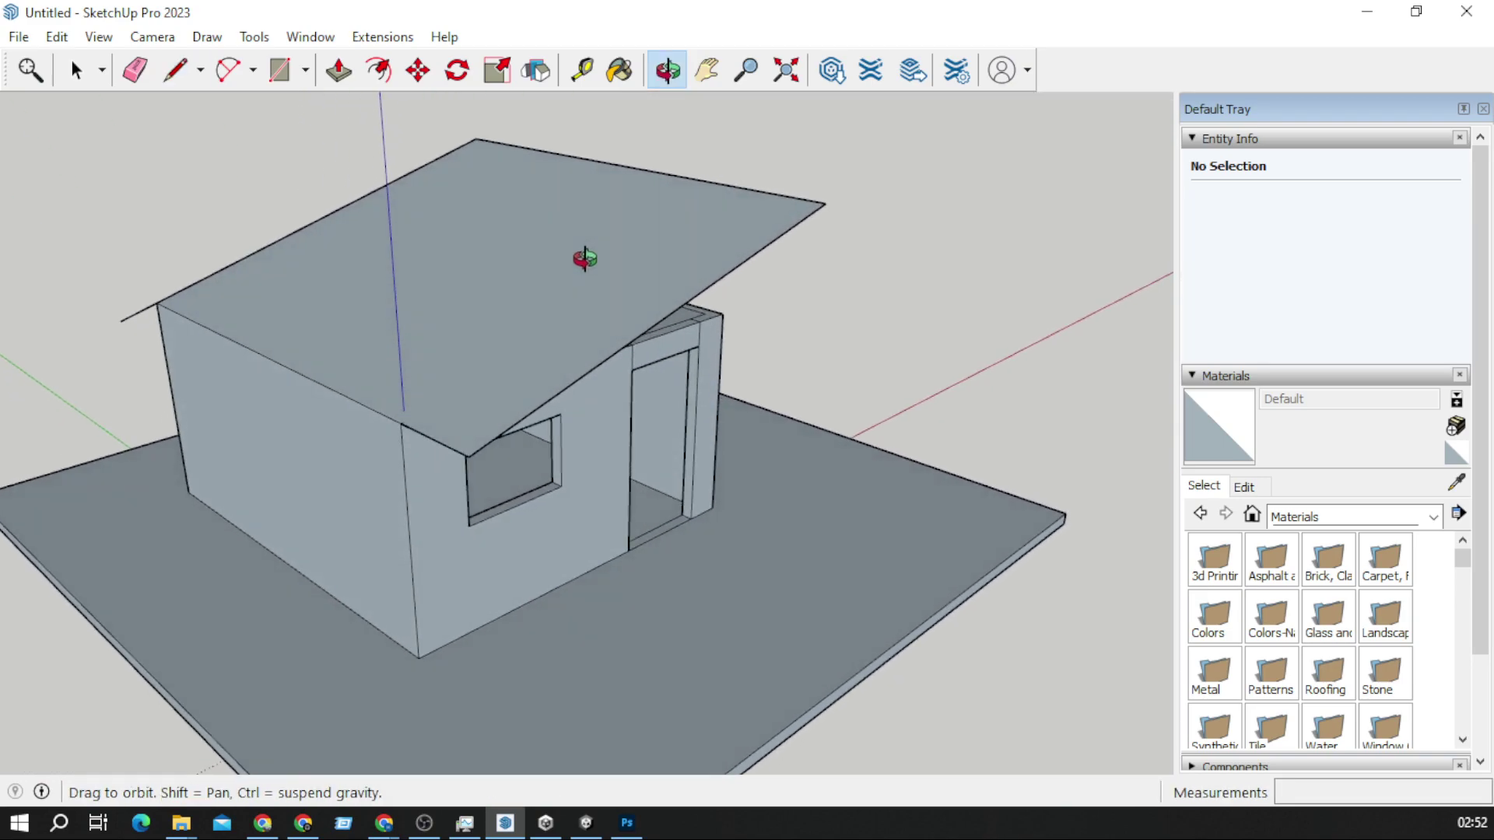
Step: Extend the front sloping edge past the roof's low corner and close the eave overhang with a line about 560.7 cm long
click(467, 456)
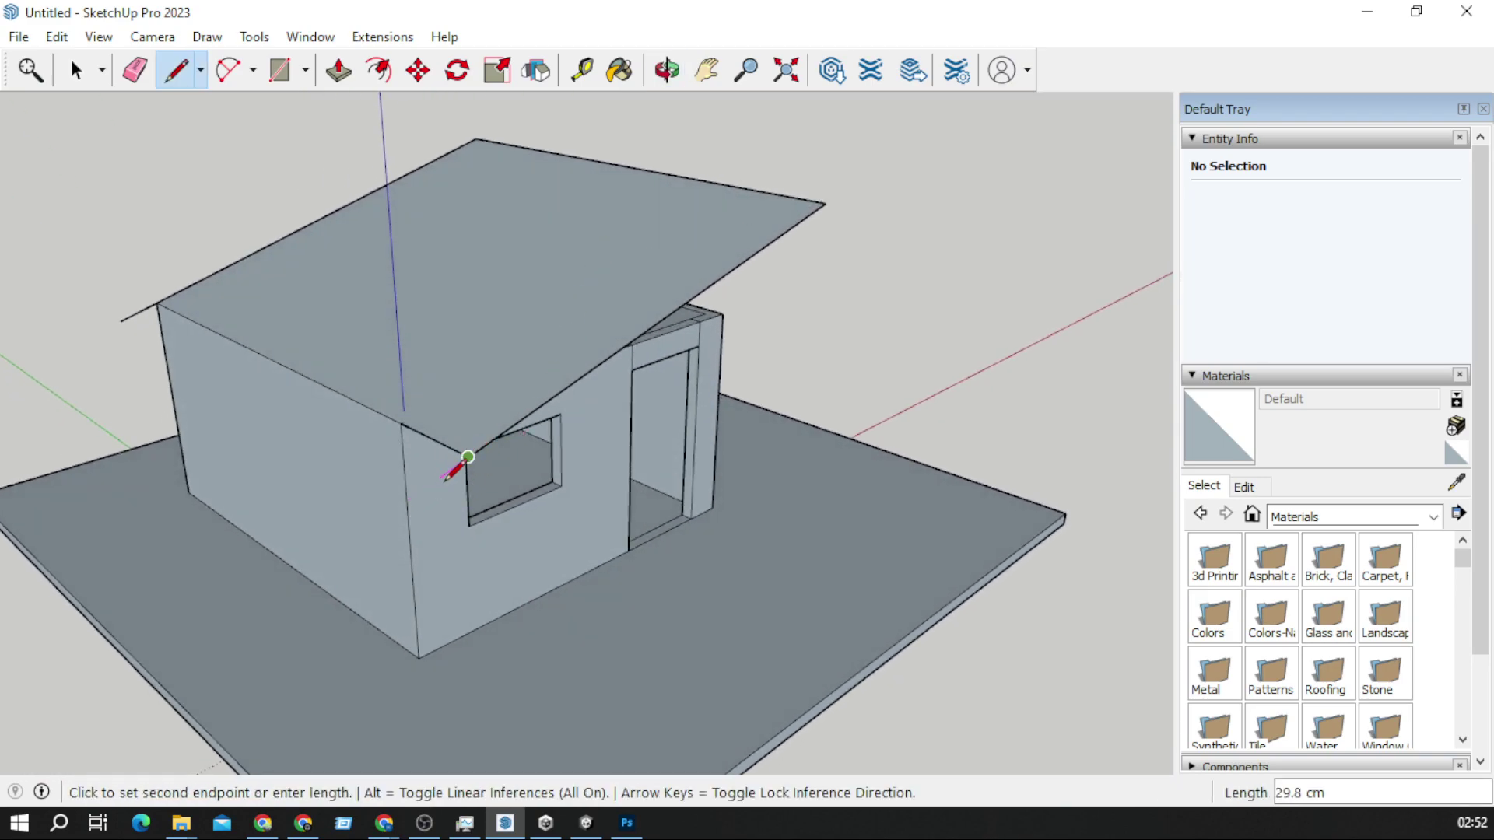
click(177, 70)
click(119, 321)
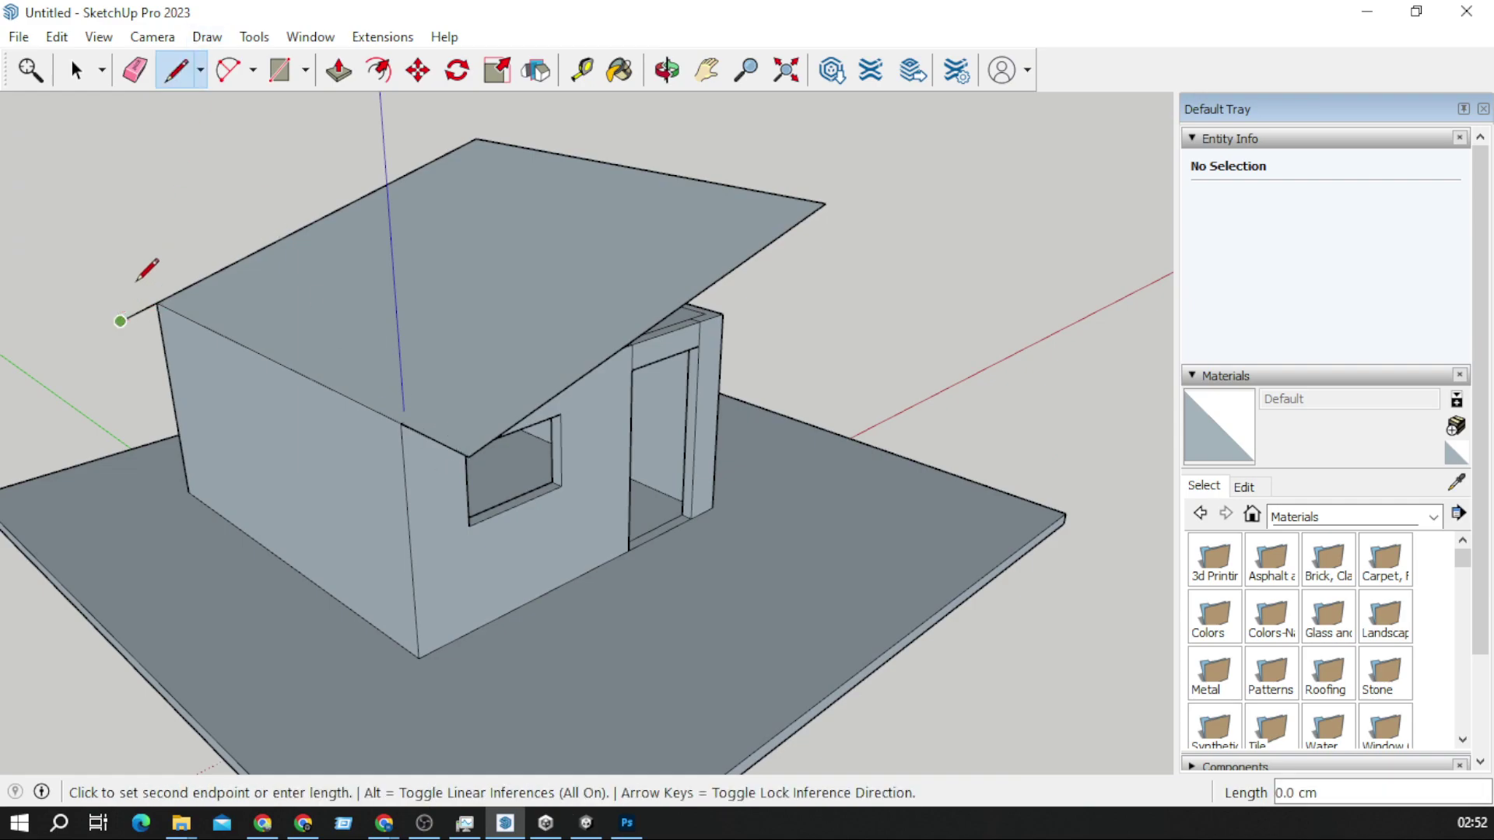
click(182, 76)
scroll(478, 423, up, 4)
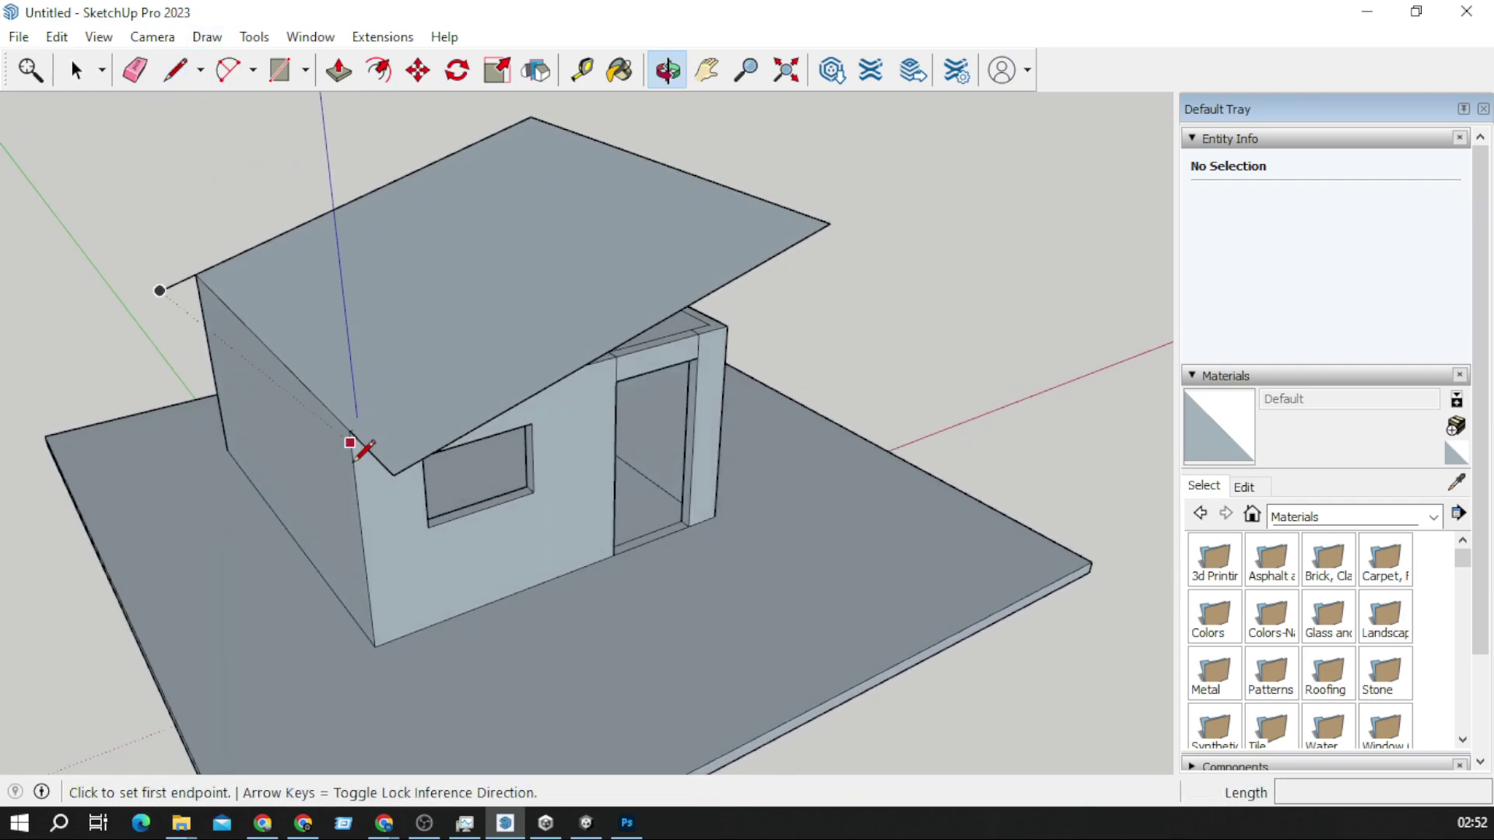
click(404, 468)
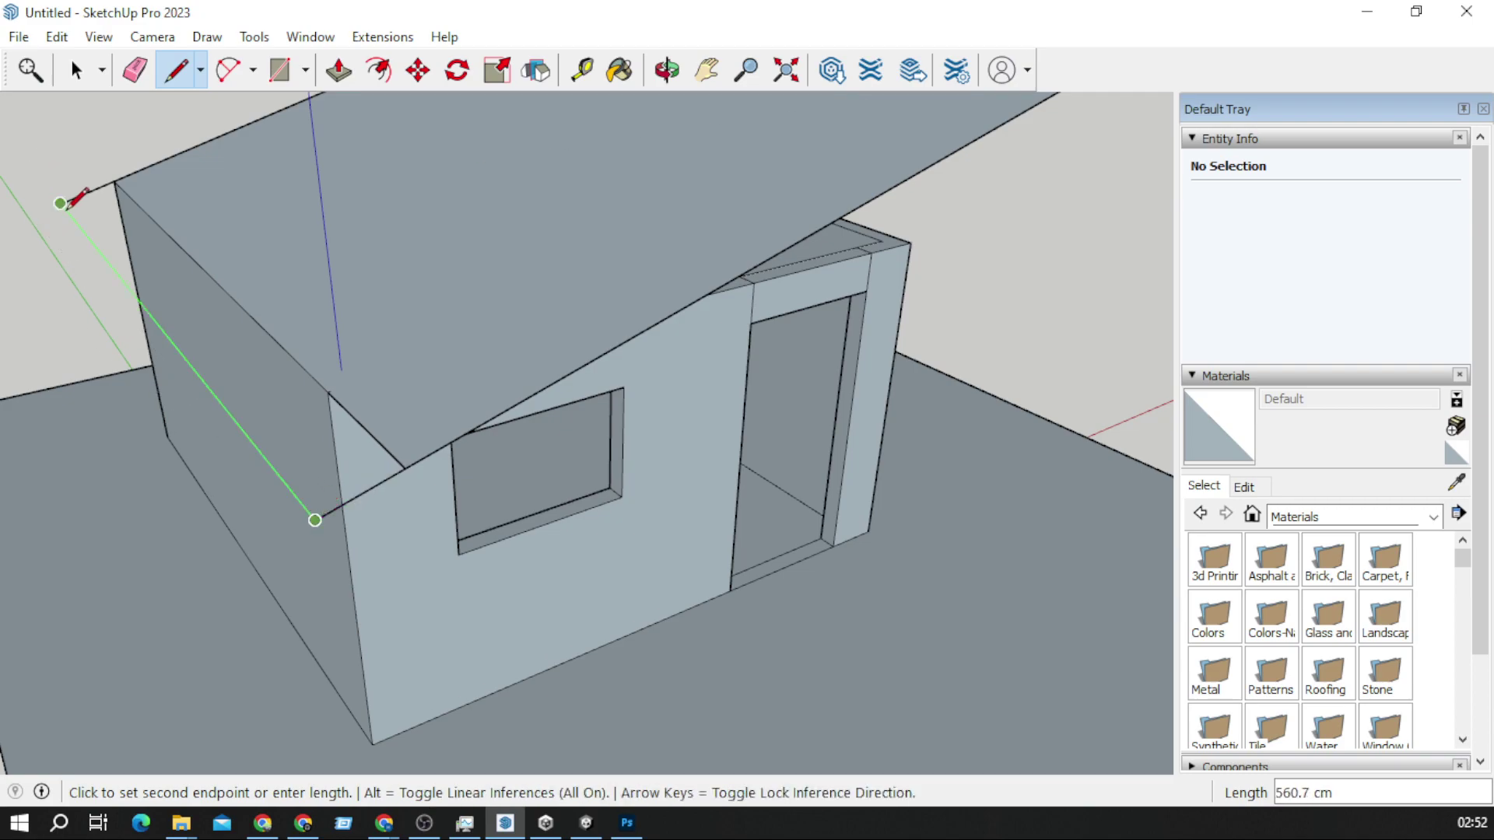
key(Escape)
Step: Draw lines under the roof from the rear gable peak to the front wall corners, filling the side and front walls up to the roof
scroll(577, 200, down, 5)
middle_drag(788, 150, 437, 150)
scroll(768, 197, up, 5)
middle_drag(768, 196, 704, 270)
scroll(607, 350, down, 4)
scroll(600, 301, up, 2)
click(754, 300)
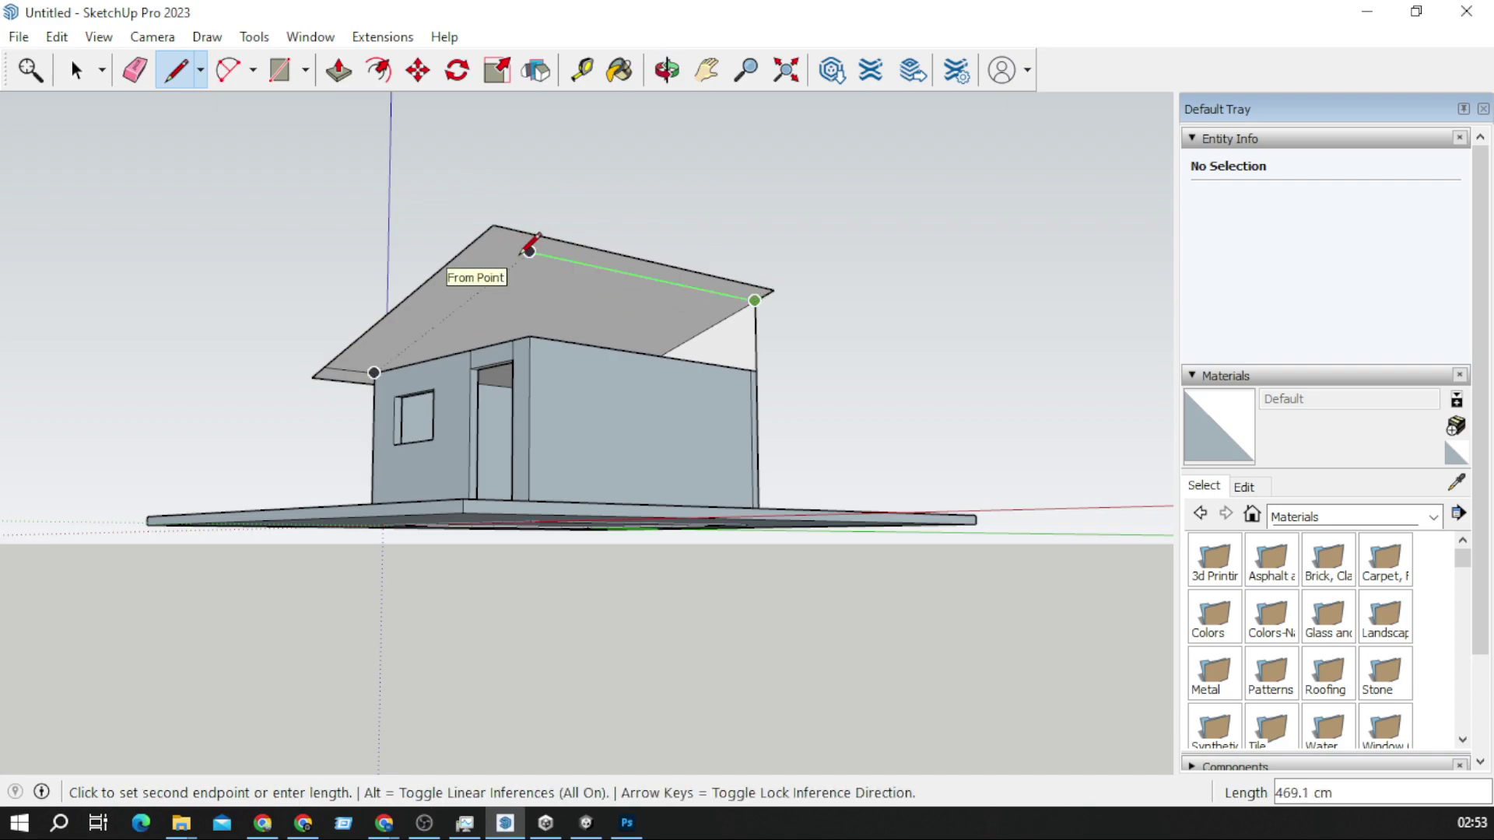
click(536, 326)
click(529, 251)
click(383, 350)
Step: Draw a vertical line about 14.7 cm up from the roof's high front corner to mark its thickness
middle_drag(383, 351, 840, 493)
scroll(841, 493, up, 5)
scroll(862, 305, up, 2)
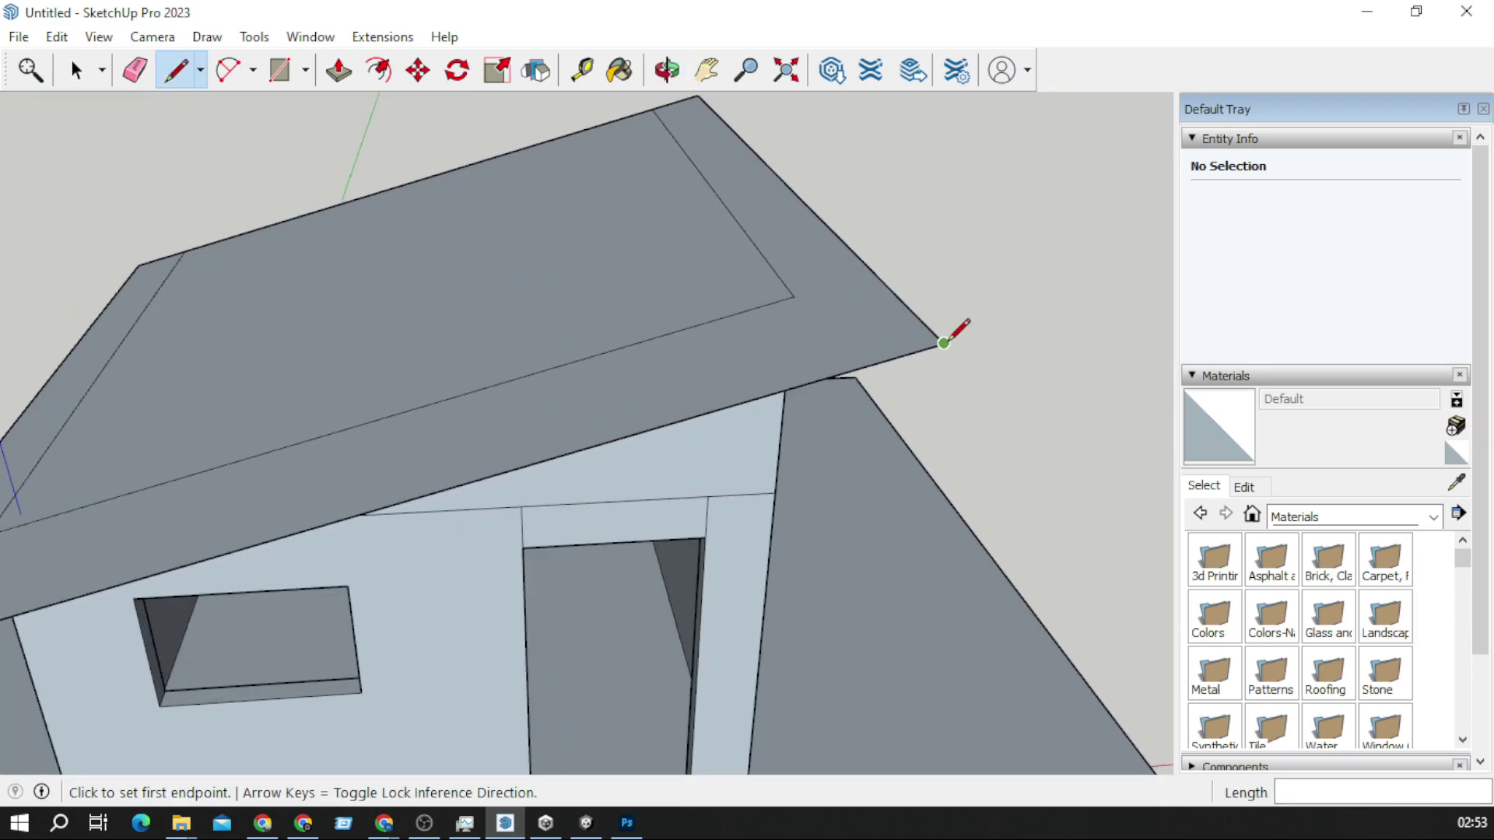
click(944, 343)
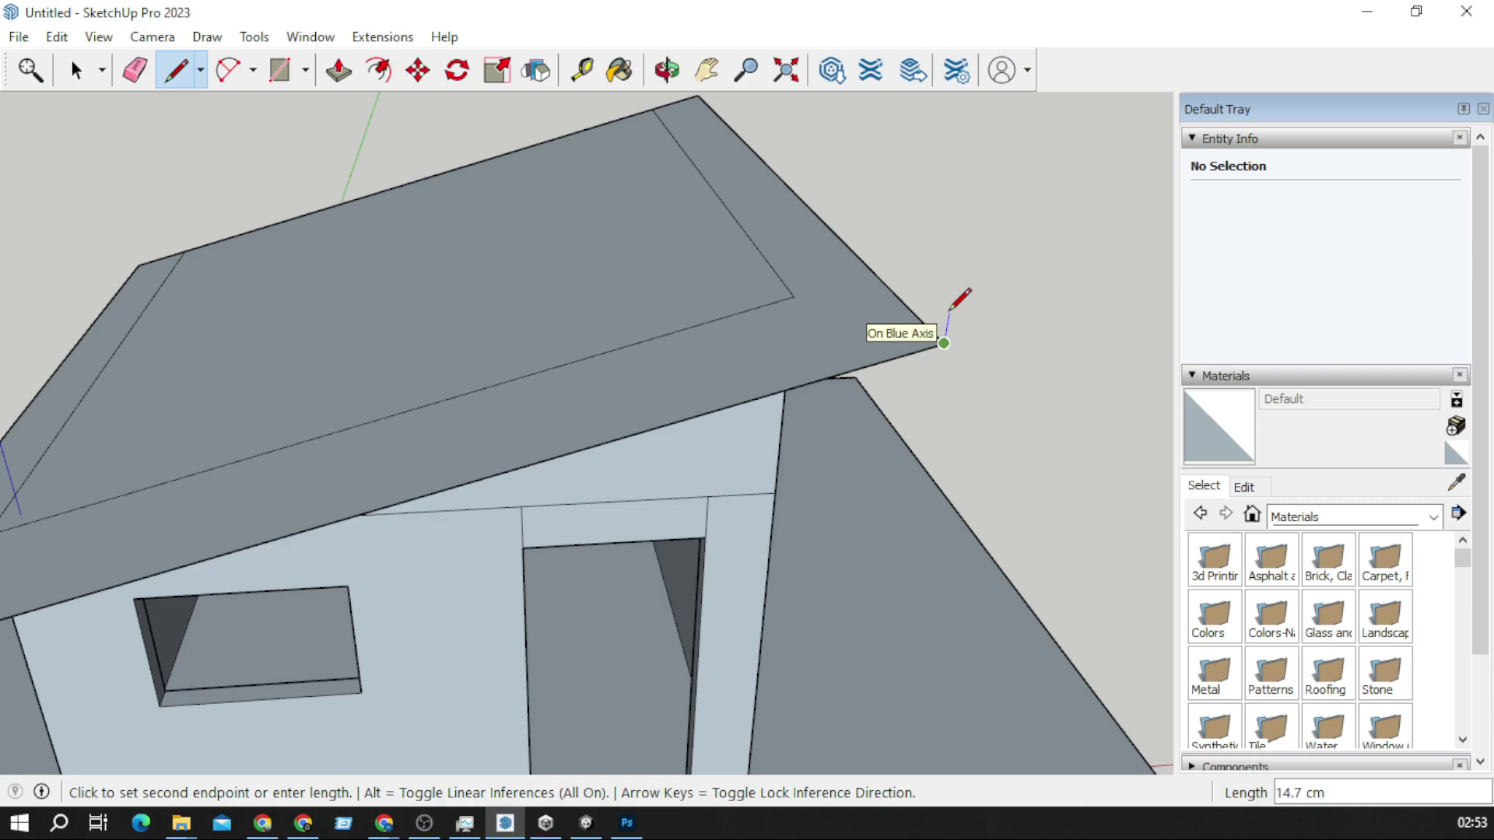
scroll(947, 310, down, 3)
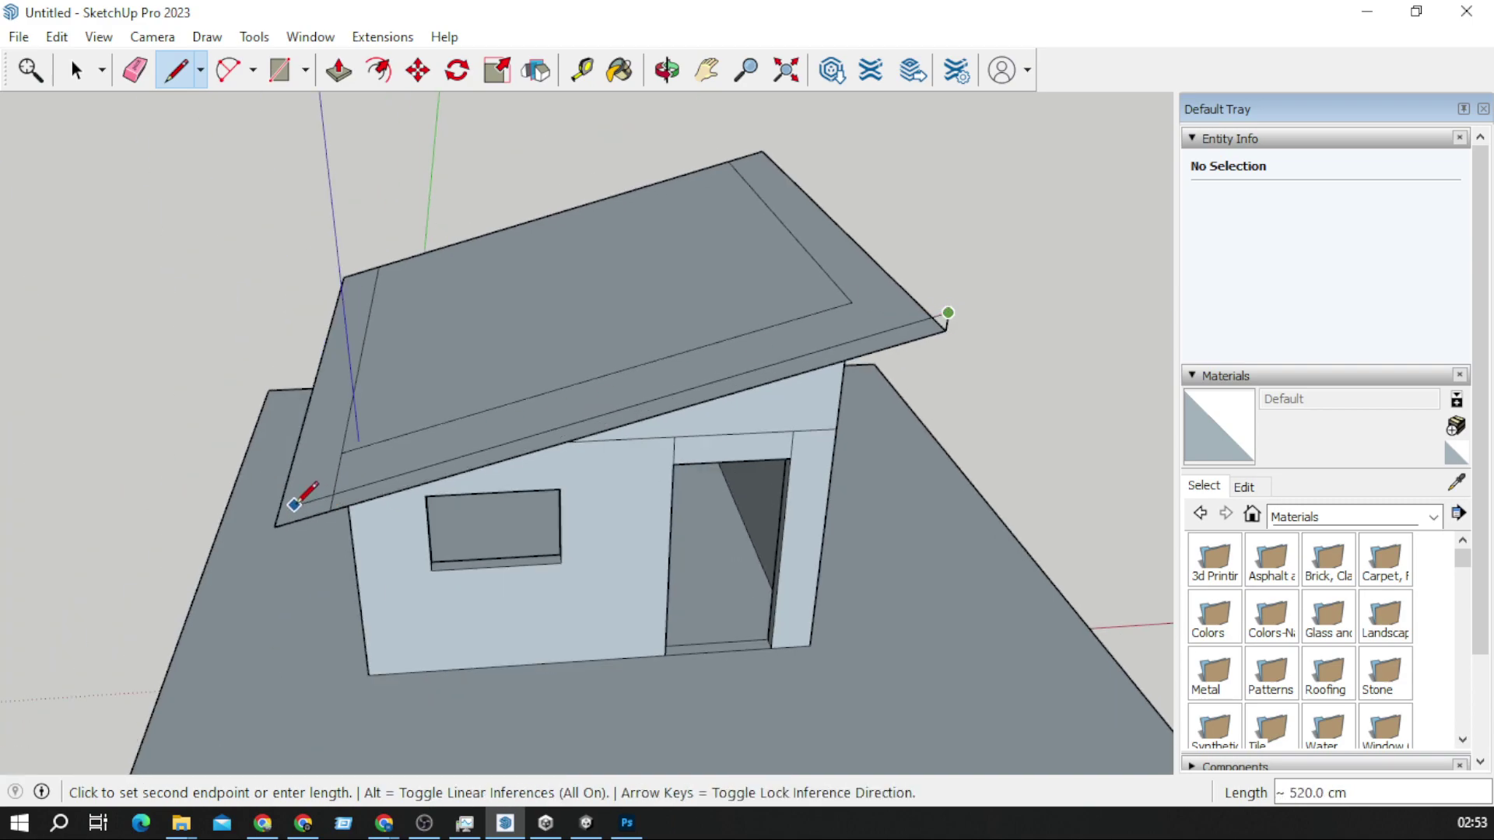
middle_drag(284, 498, 527, 433)
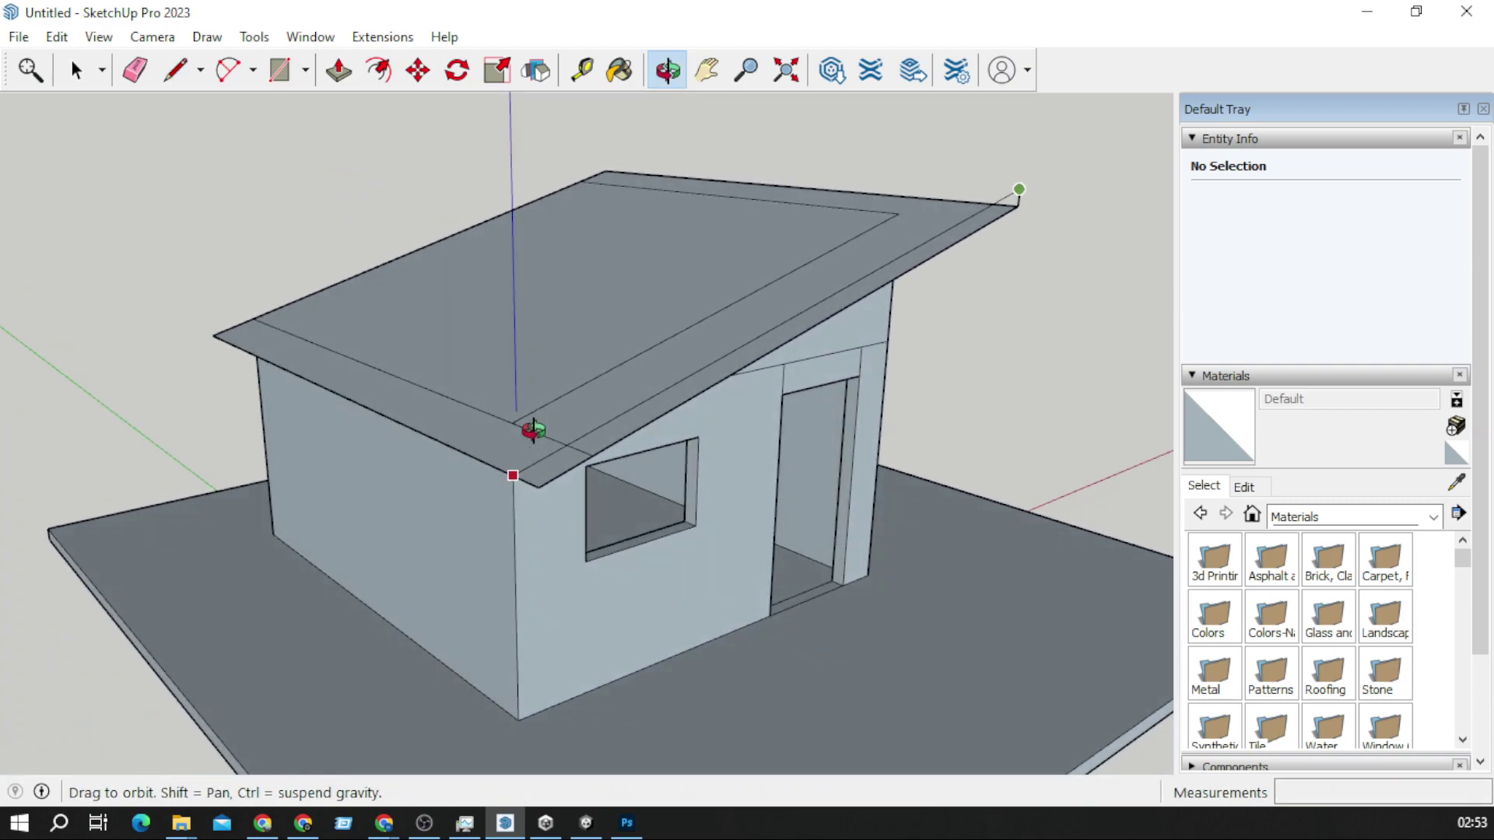
Step: Draw a vertical line about 14.8 cm up from the roof's front low corner and join its top to the high front thickness line
click(177, 70)
click(1020, 188)
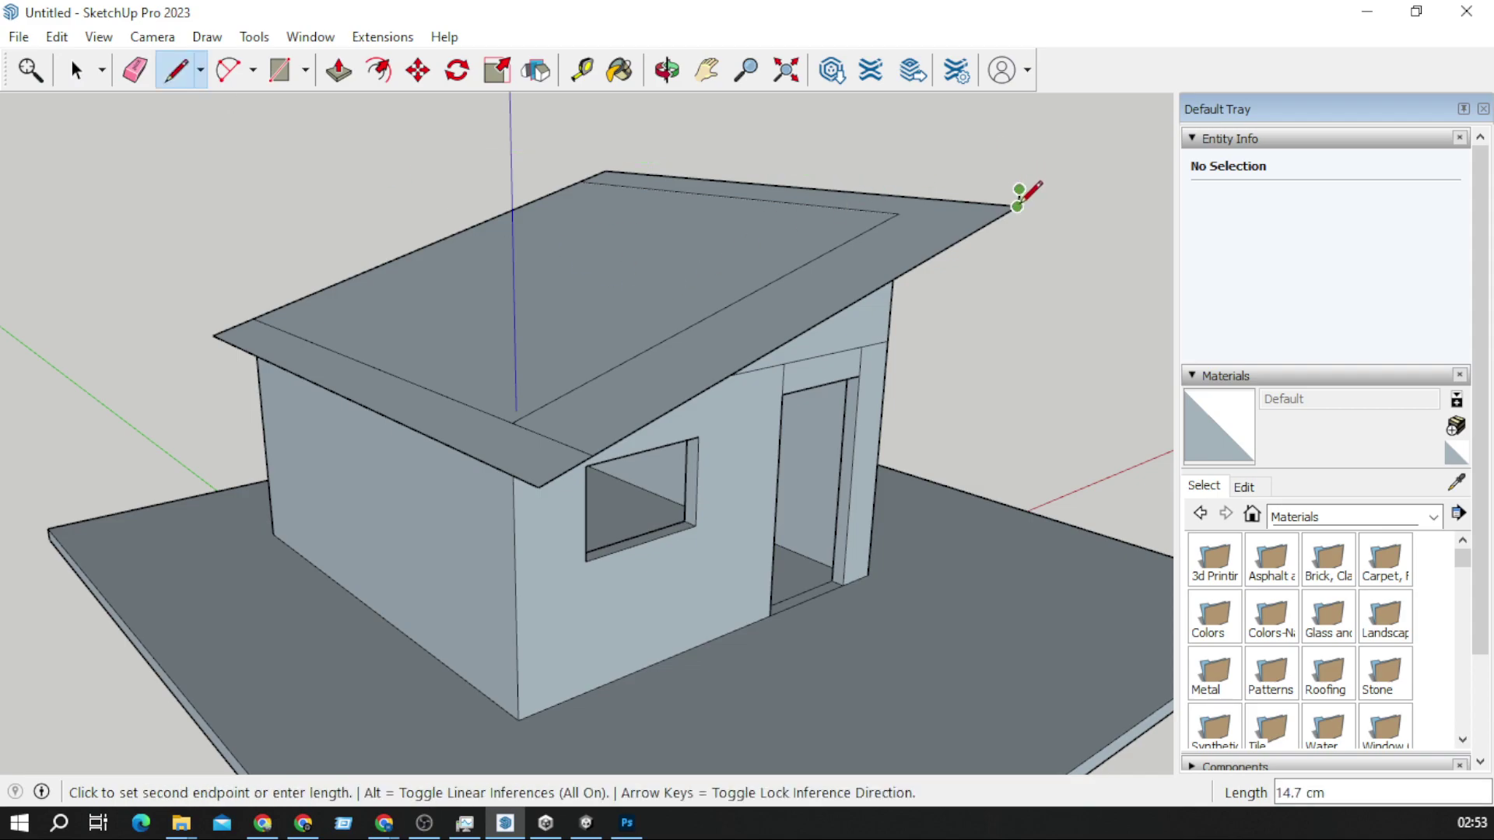
key(Escape)
scroll(535, 501, up, 2)
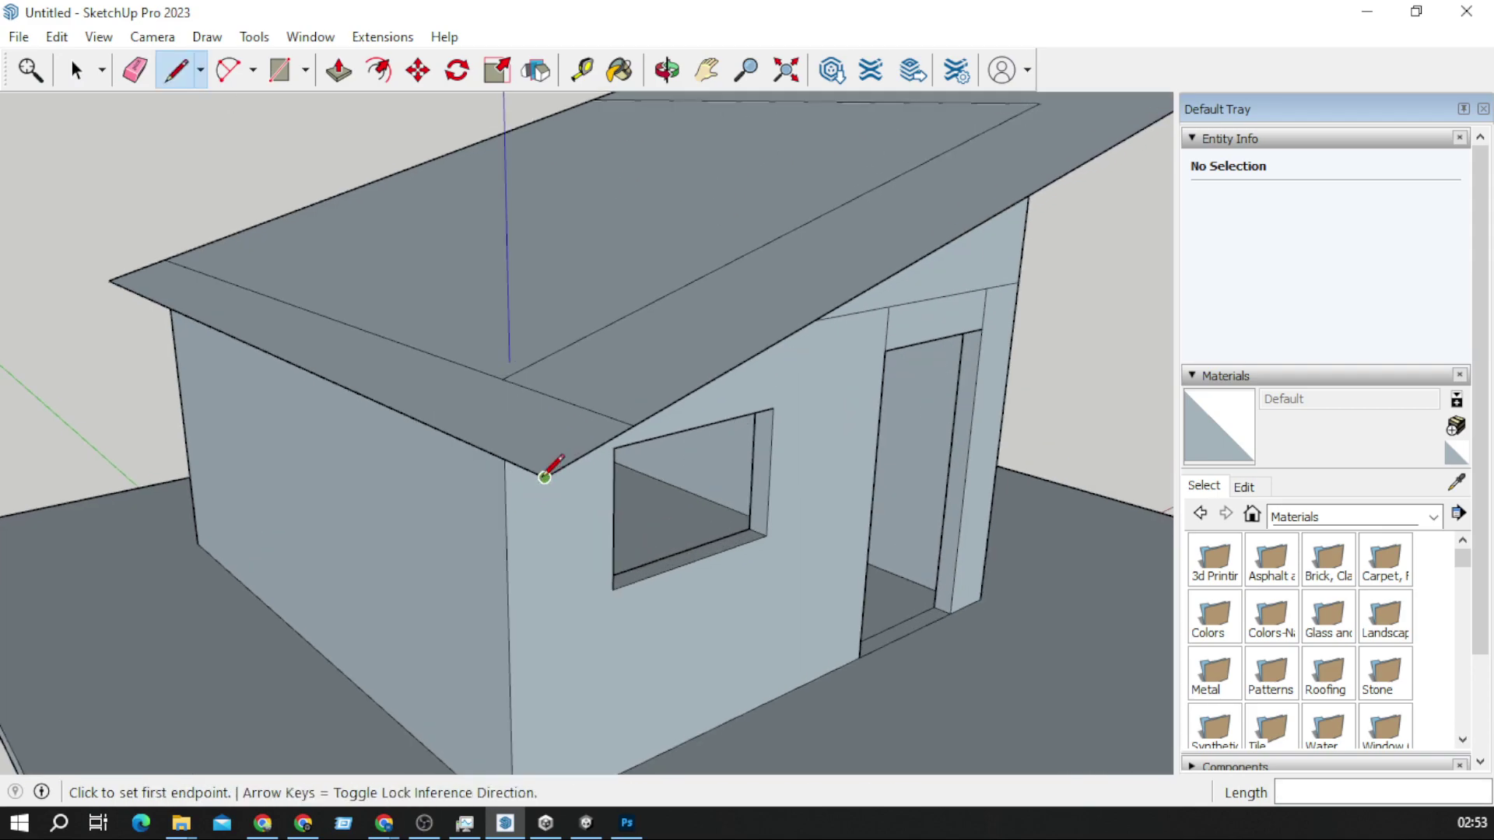
click(545, 476)
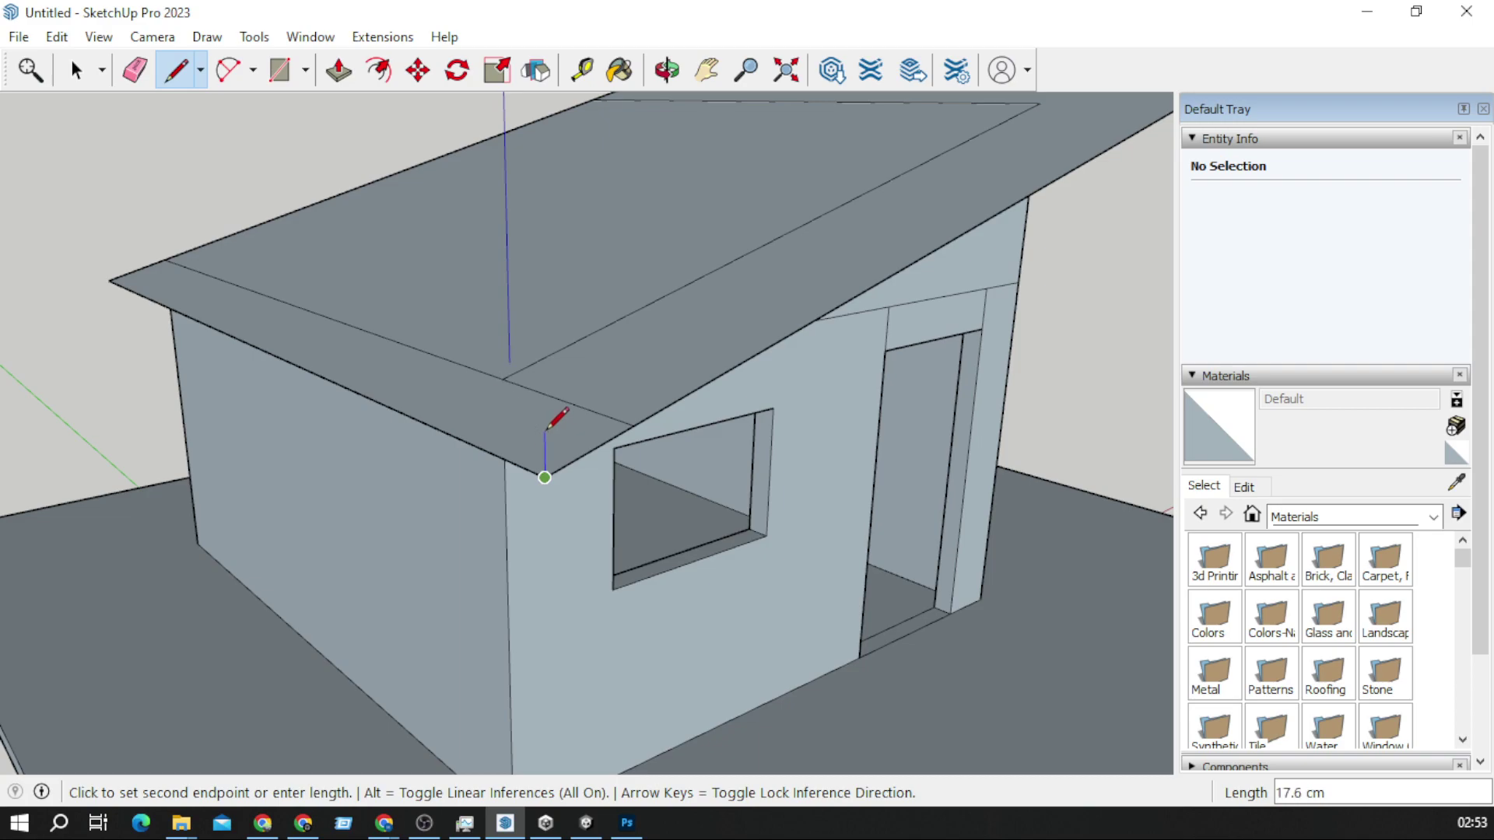
scroll(547, 428, up, 2)
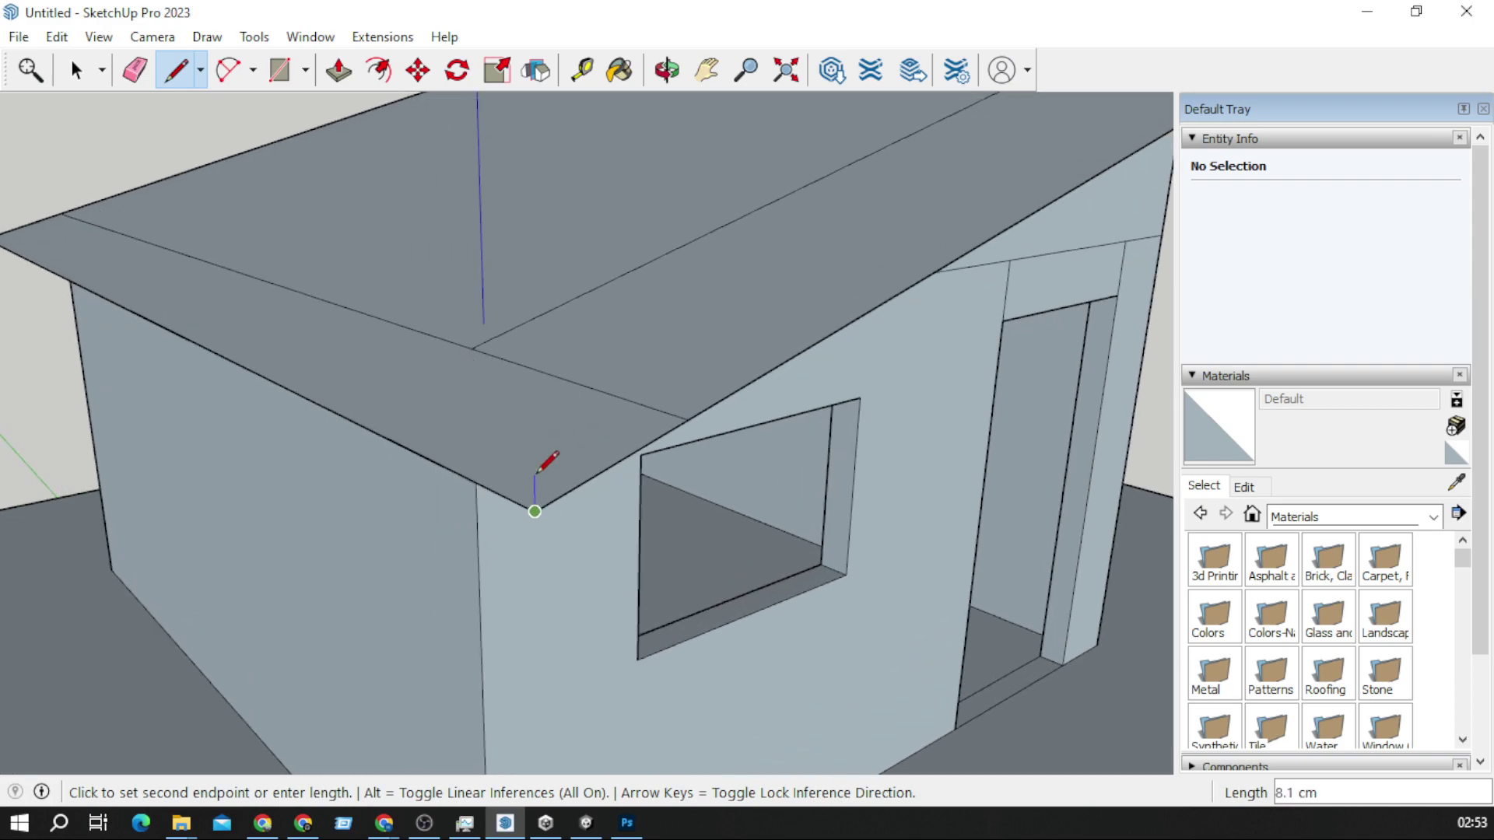
middle_drag(537, 469, 710, 478)
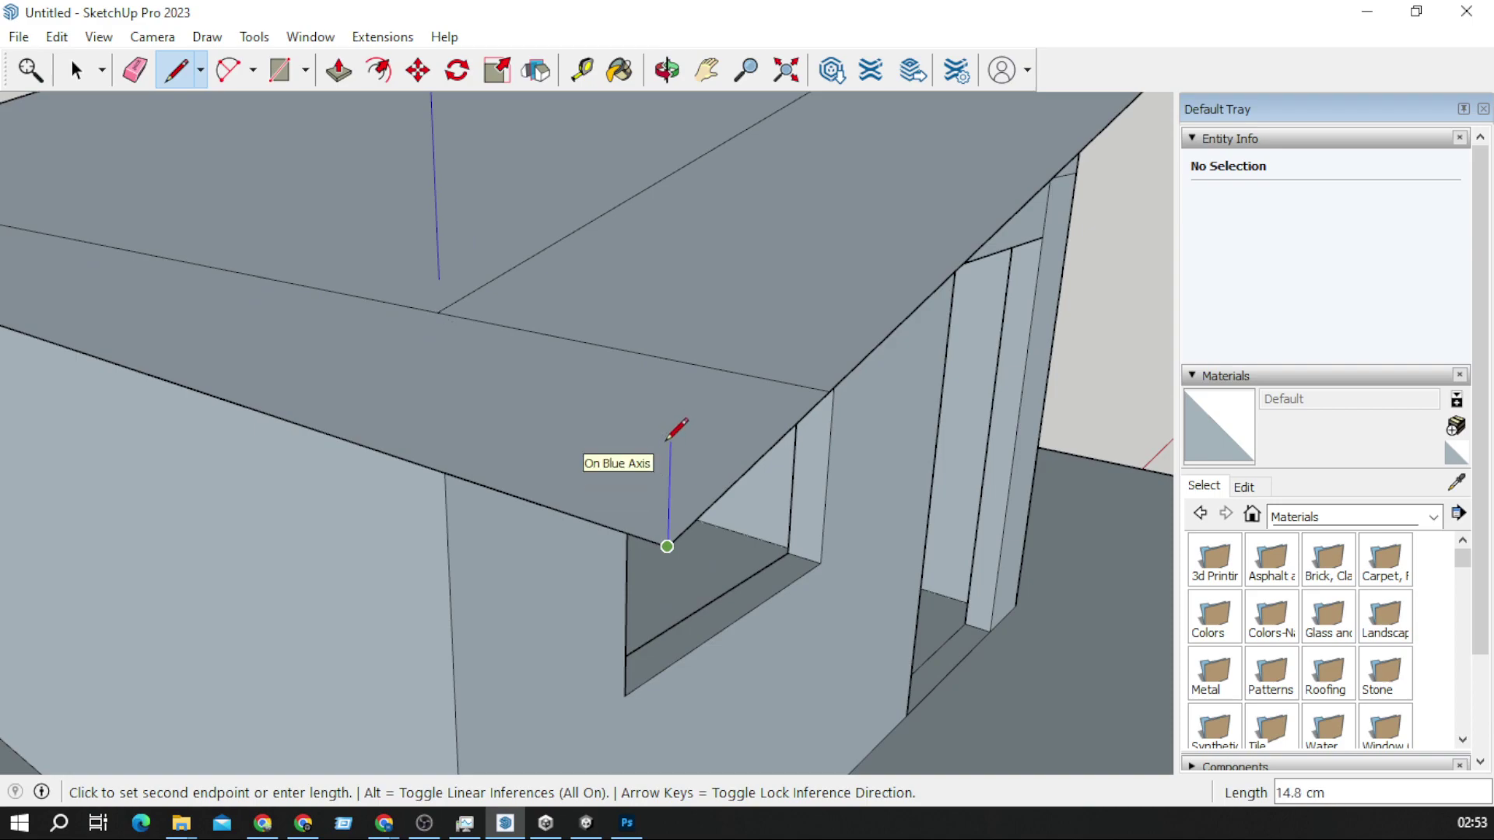
scroll(669, 436, down, 10)
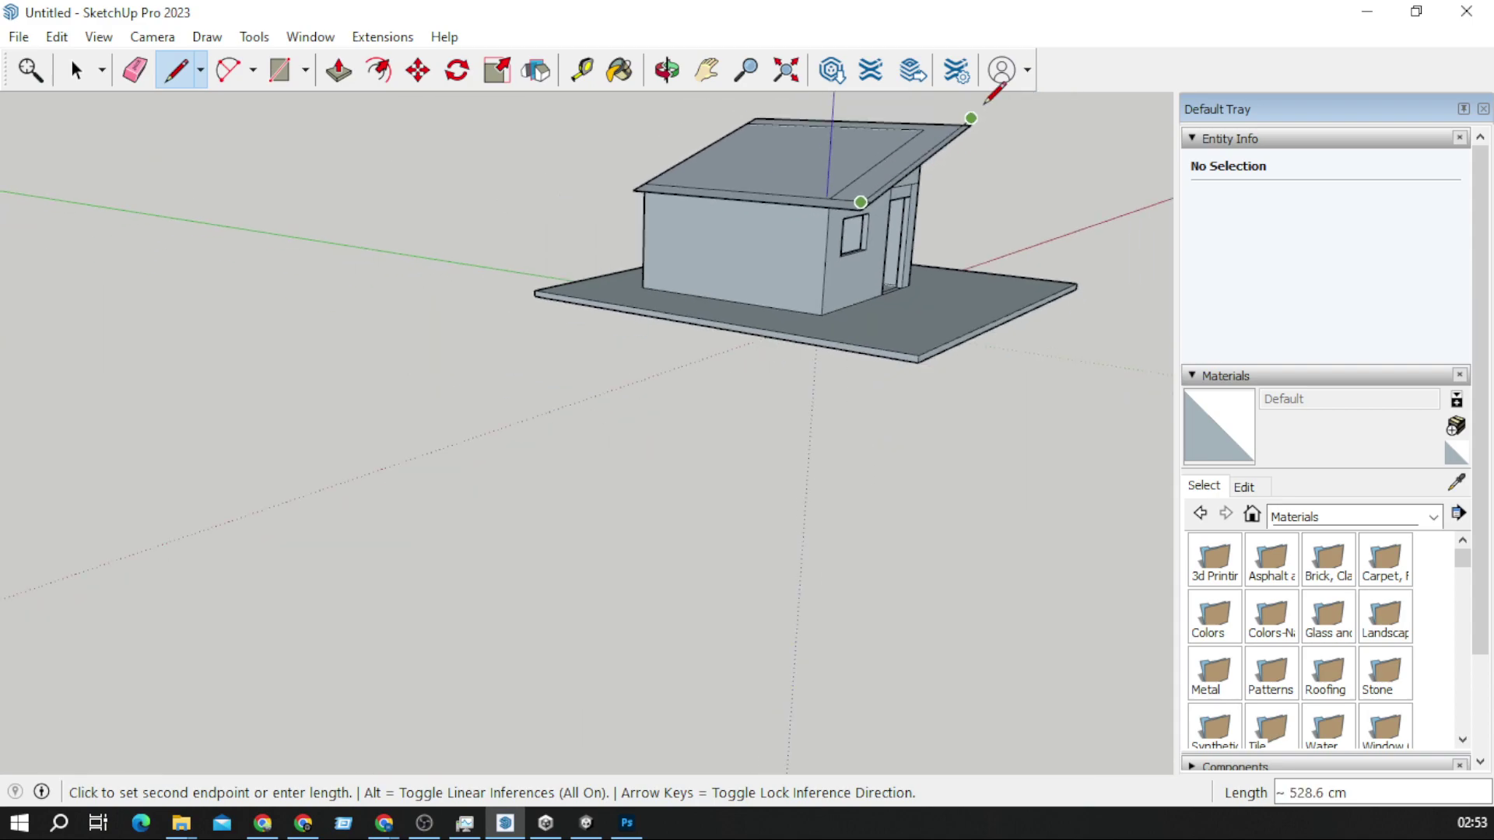
middle_drag(985, 101, 467, 298)
scroll(937, 436, up, 8)
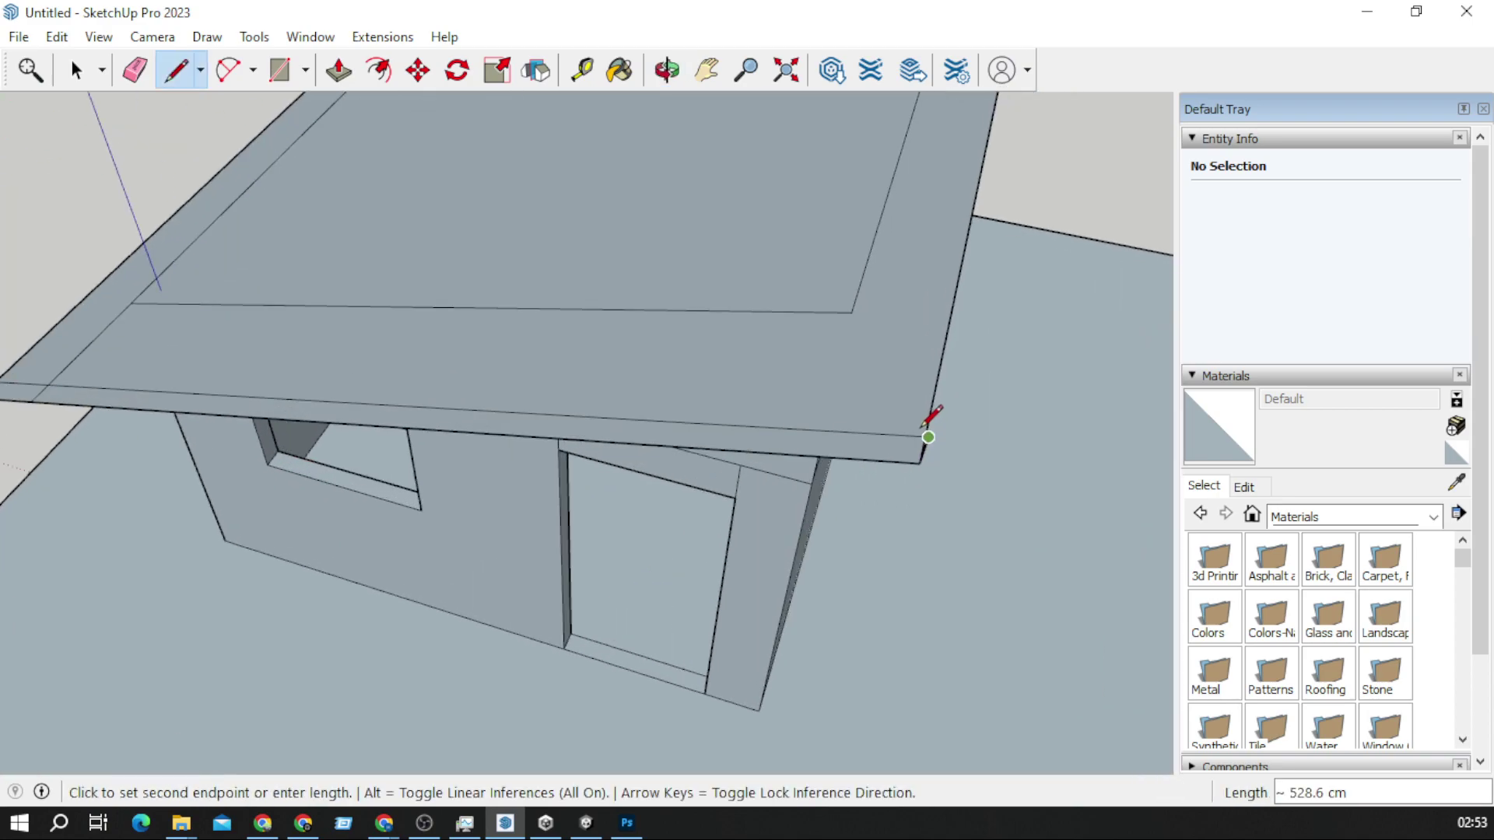
click(929, 438)
Step: Draw a vertical thickness line at the roof's rear high corner and join its top to the front along the high edge
scroll(970, 349, down, 8)
middle_drag(870, 273, 137, 150)
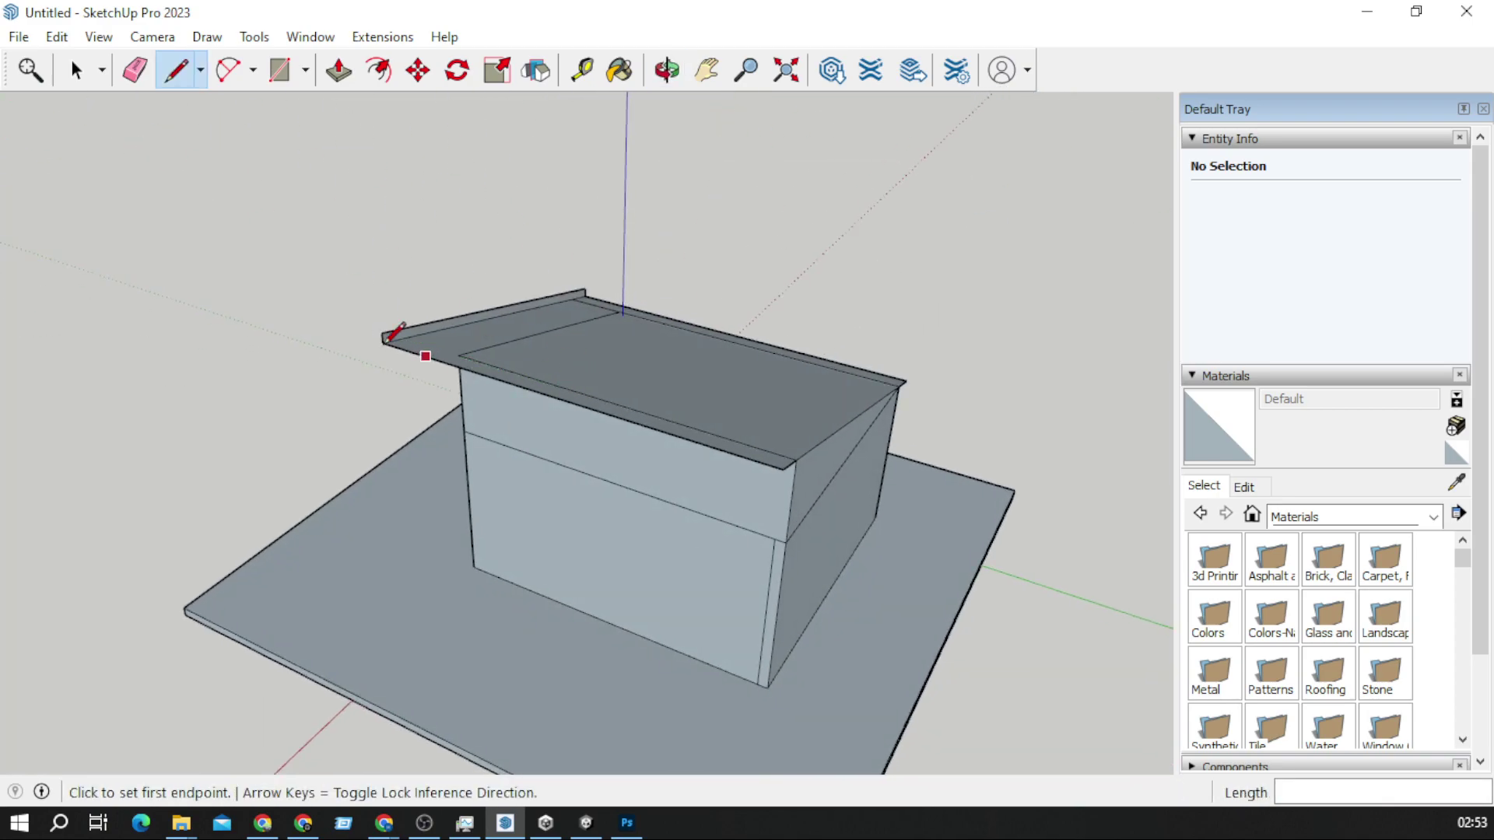
scroll(715, 446, up, 3)
scroll(715, 447, up, 2)
click(809, 470)
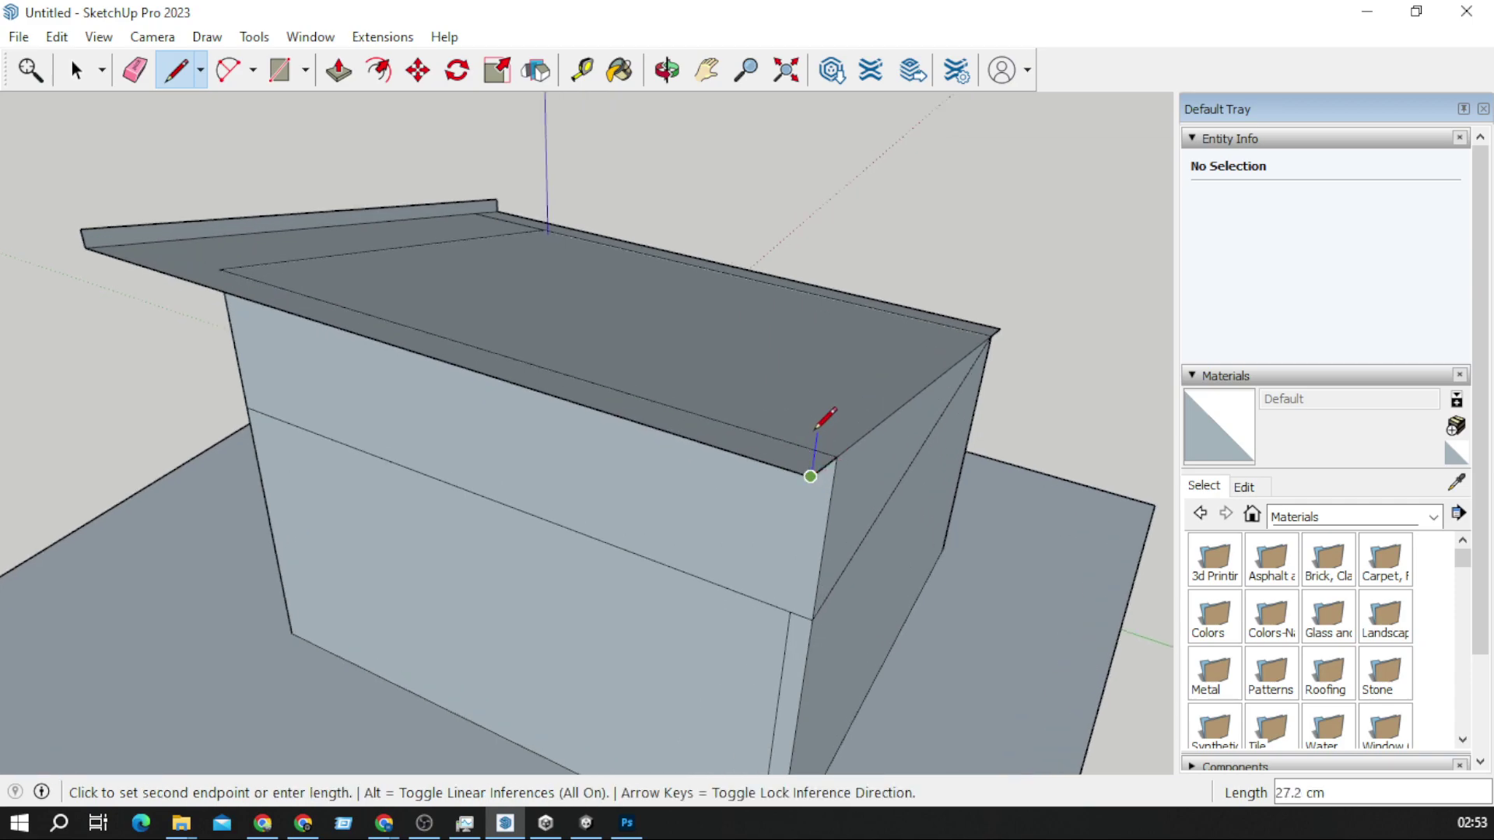
middle_drag(815, 426, 617, 397)
scroll(411, 384, up, 3)
click(465, 410)
scroll(465, 410, down, 3)
click(121, 126)
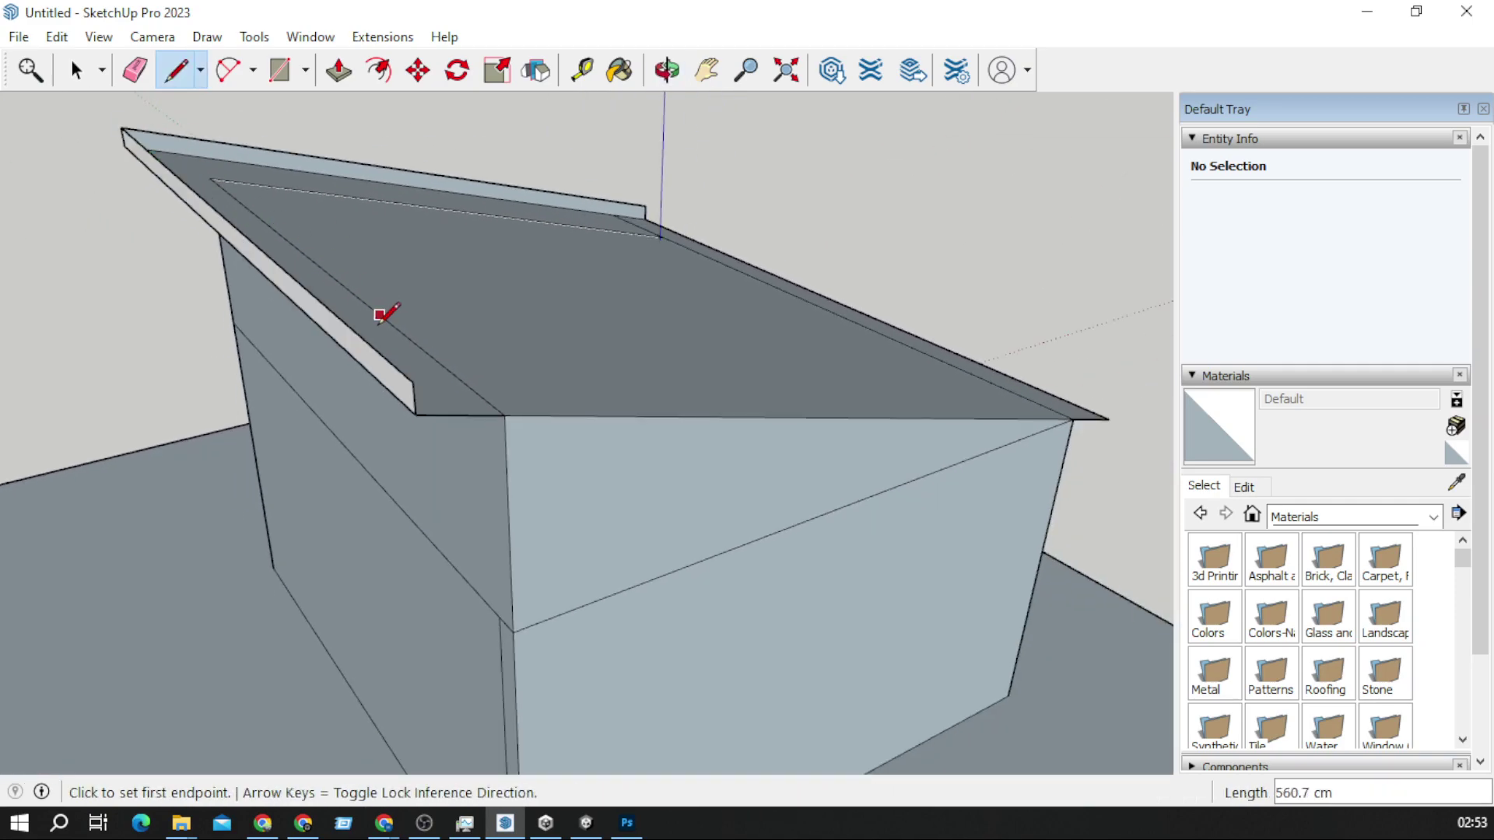
Step: Draw the upper eave edge about 560.7 cm long and the upper rear sloping edge about 528.6 cm long, closing the thick roof
click(413, 382)
scroll(700, 342, down, 3)
scroll(895, 362, up, 6)
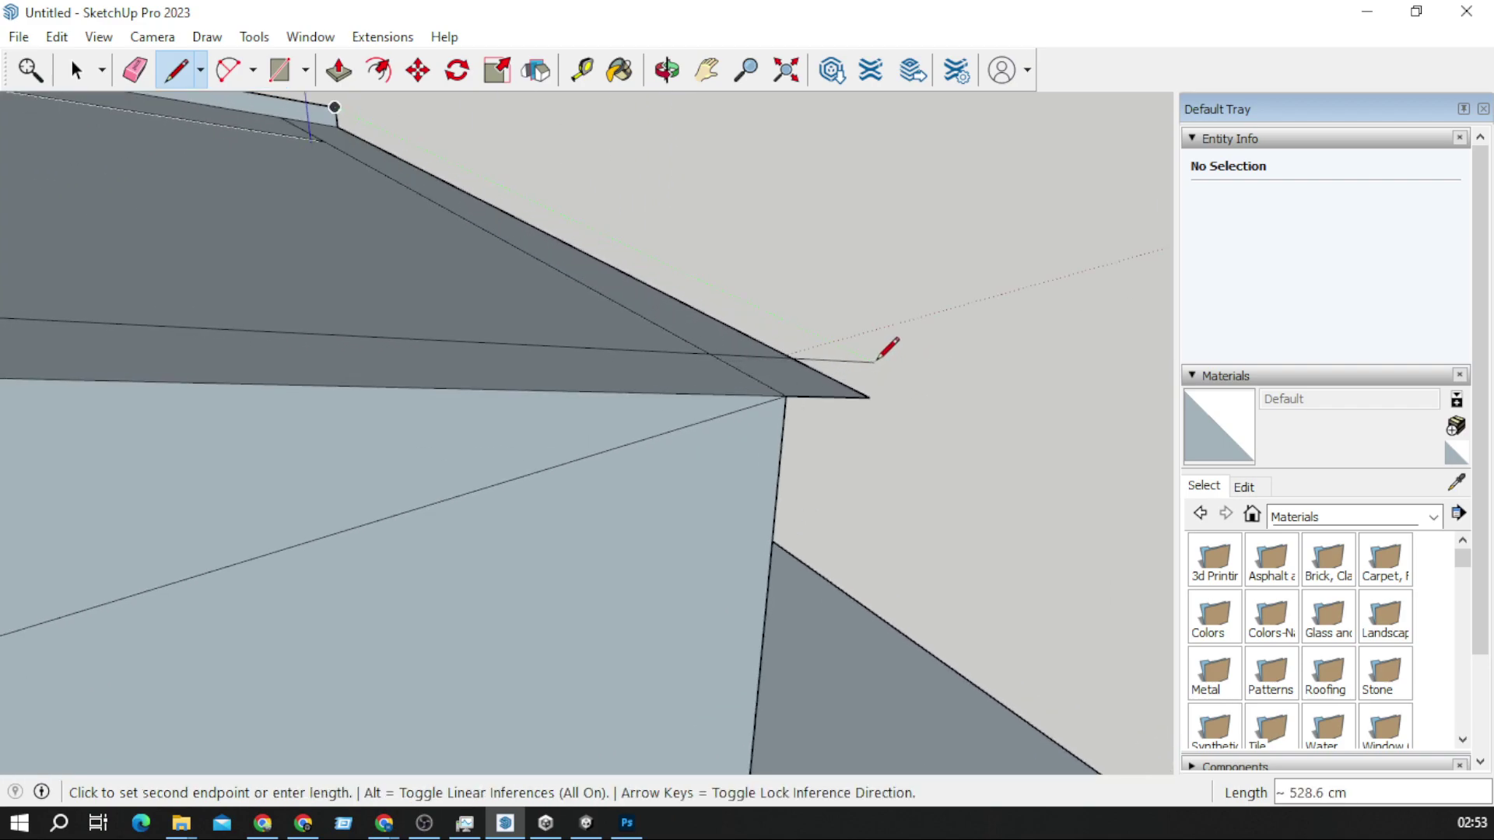
click(176, 70)
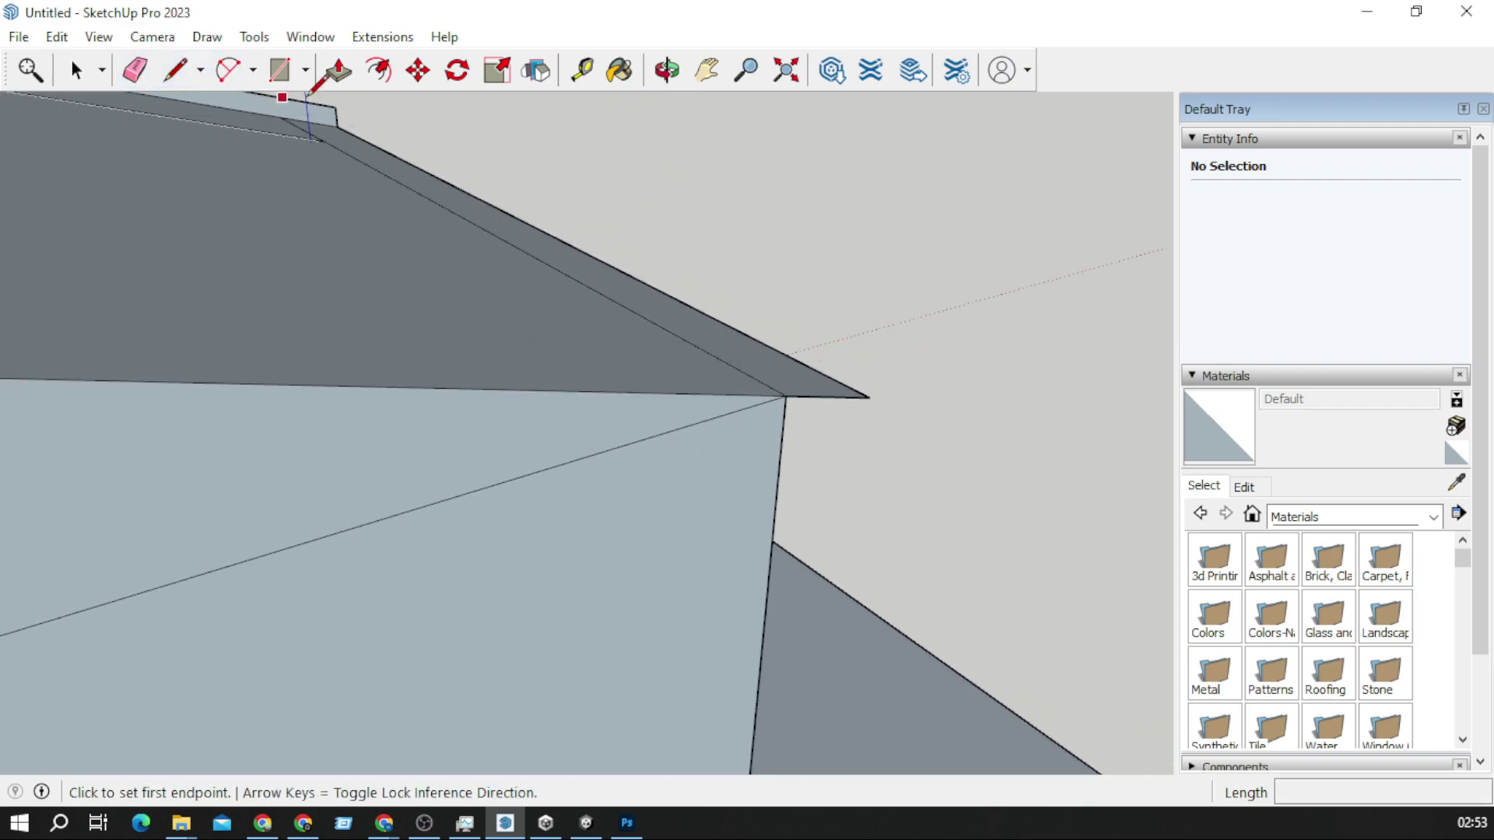
click(335, 107)
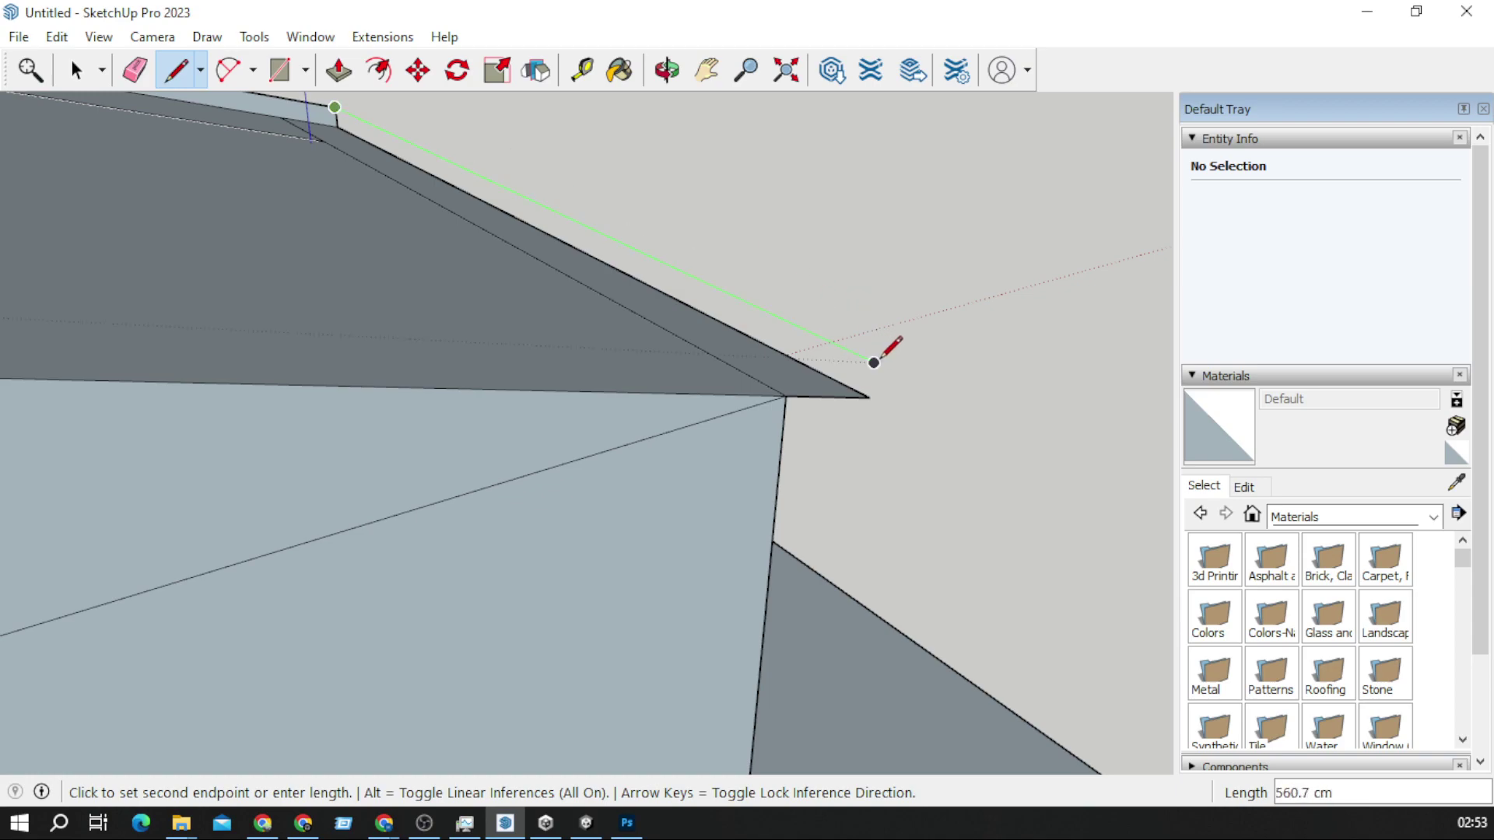
scroll(869, 393, down, 6)
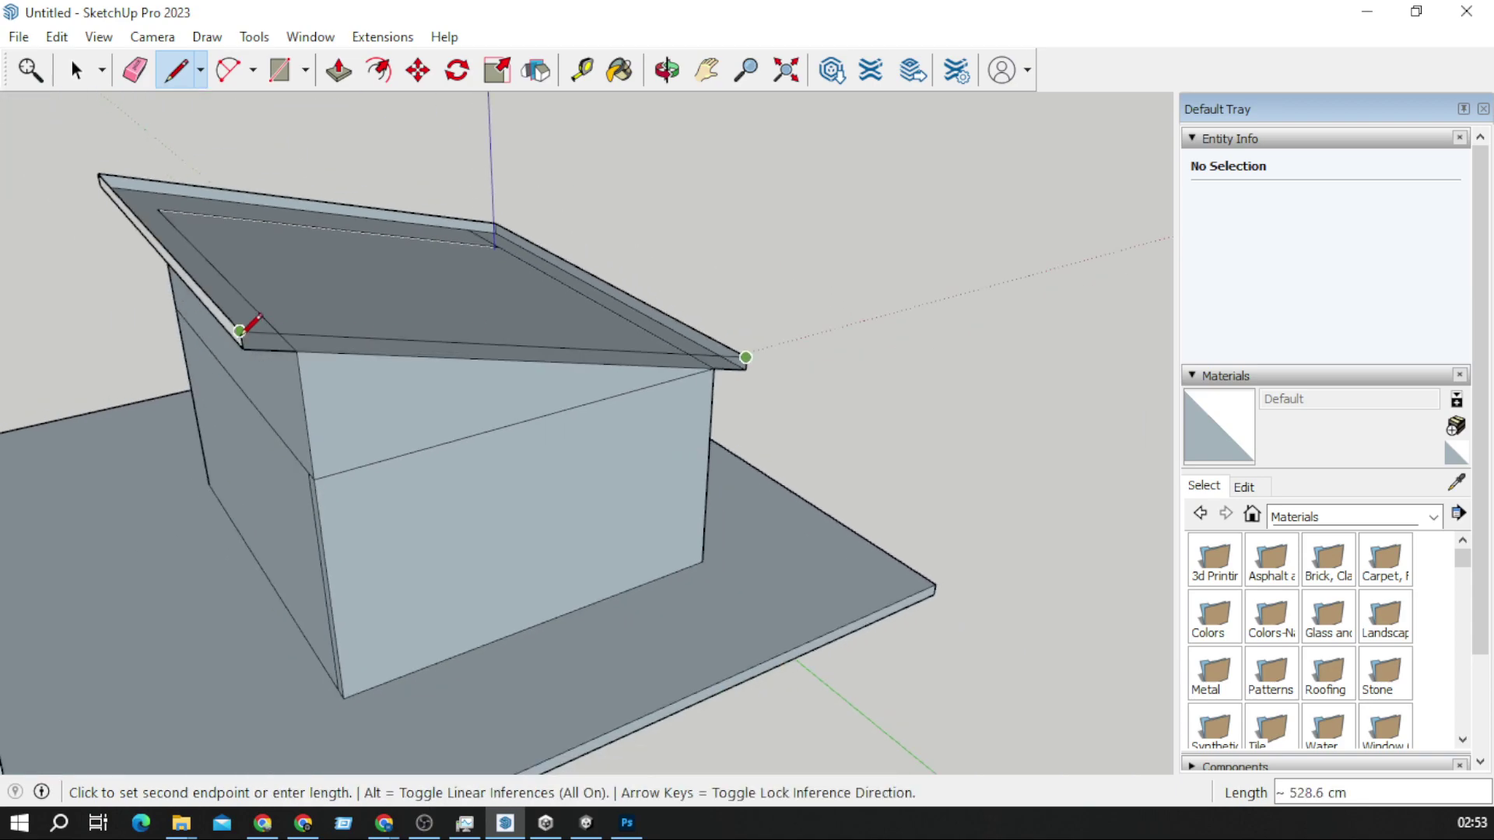
click(247, 327)
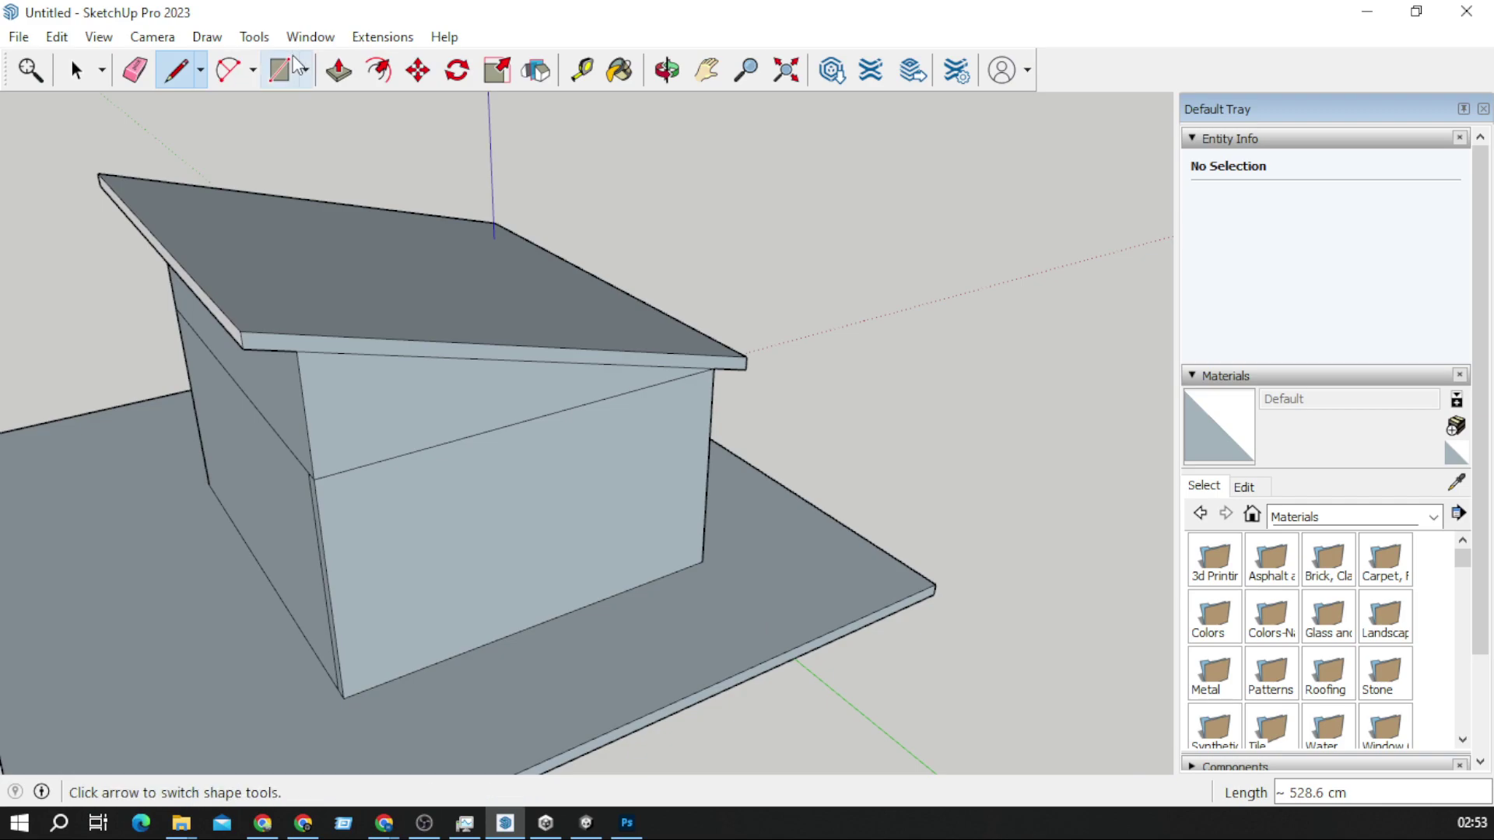
Step: Push/Pull the roof's rear sloping edge face outward about 48.5 cm to create a rear overhang
click(339, 70)
scroll(384, 327, up, 1)
middle_drag(384, 327, 597, 370)
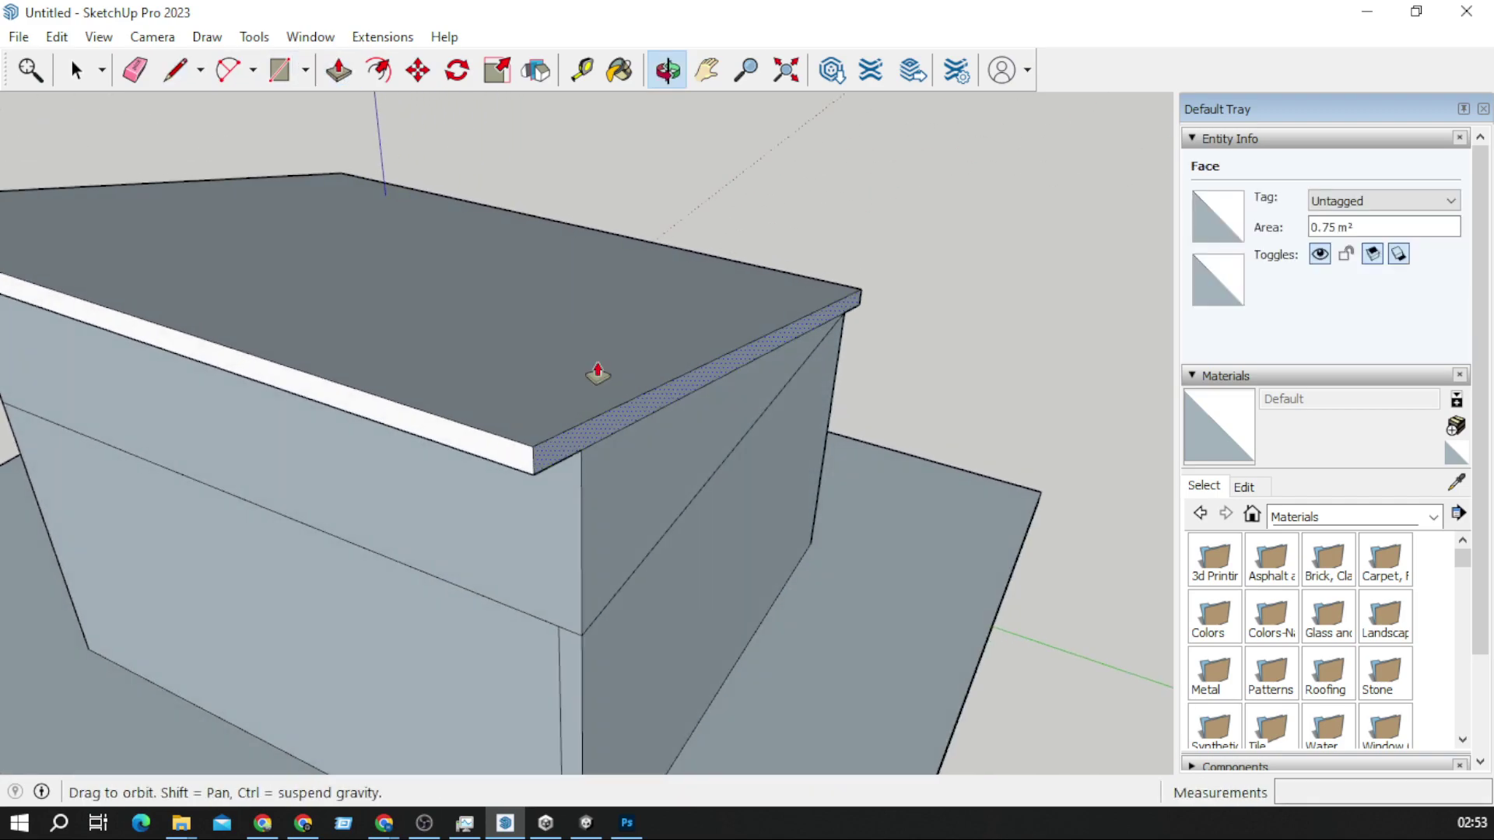
click(636, 429)
click(712, 442)
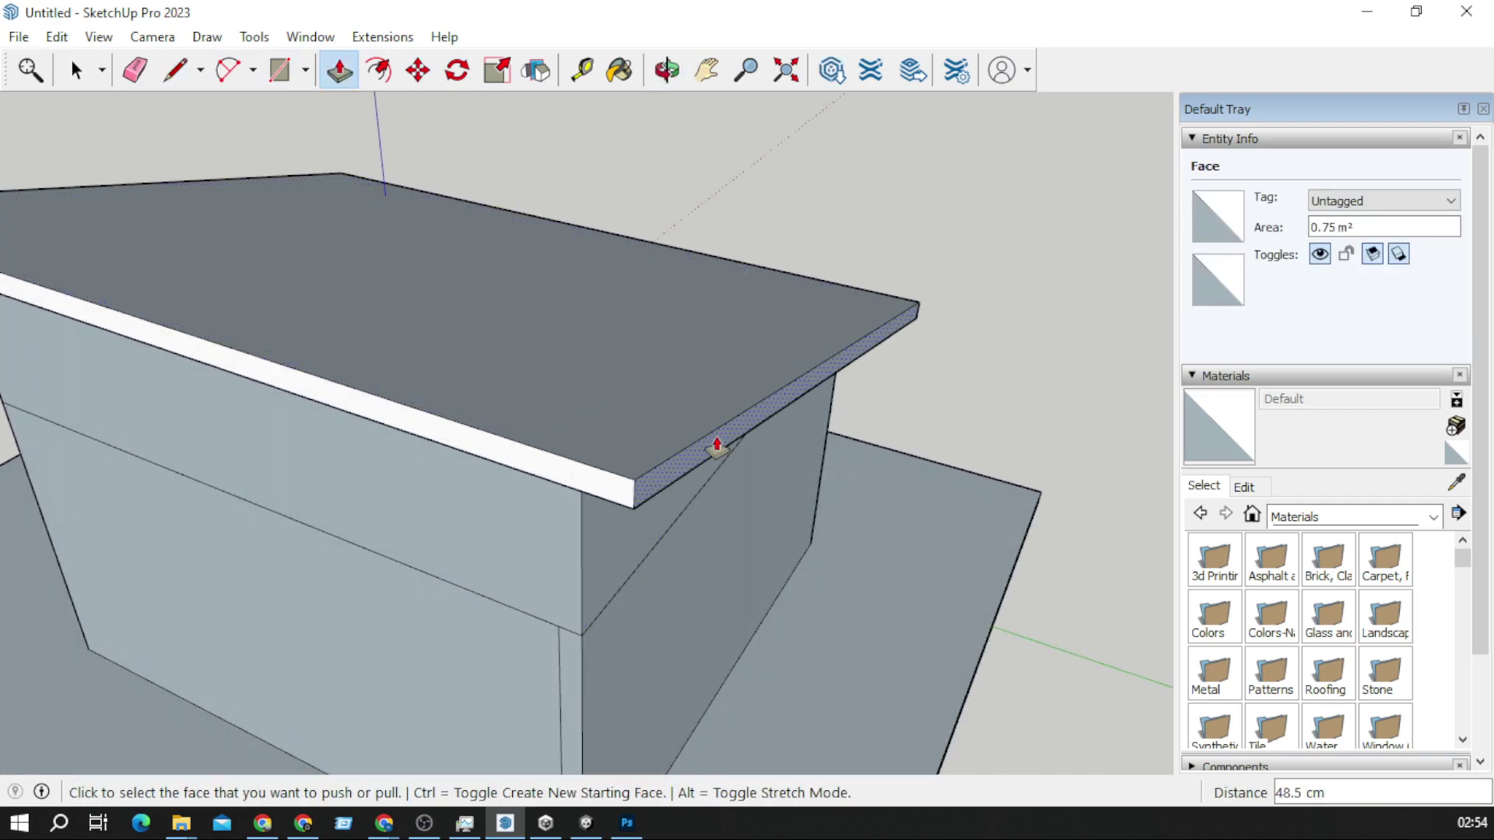
Step: Push/Pull the roof's high edge face outward about 235.2 cm to form a canopy beside the house
scroll(714, 444, down, 5)
middle_drag(290, 466, 478, 474)
scroll(478, 475, down, 5)
middle_drag(527, 427, 537, 529)
scroll(609, 496, up, 6)
middle_drag(609, 496, 433, 434)
scroll(475, 420, down, 3)
scroll(474, 421, down, 2)
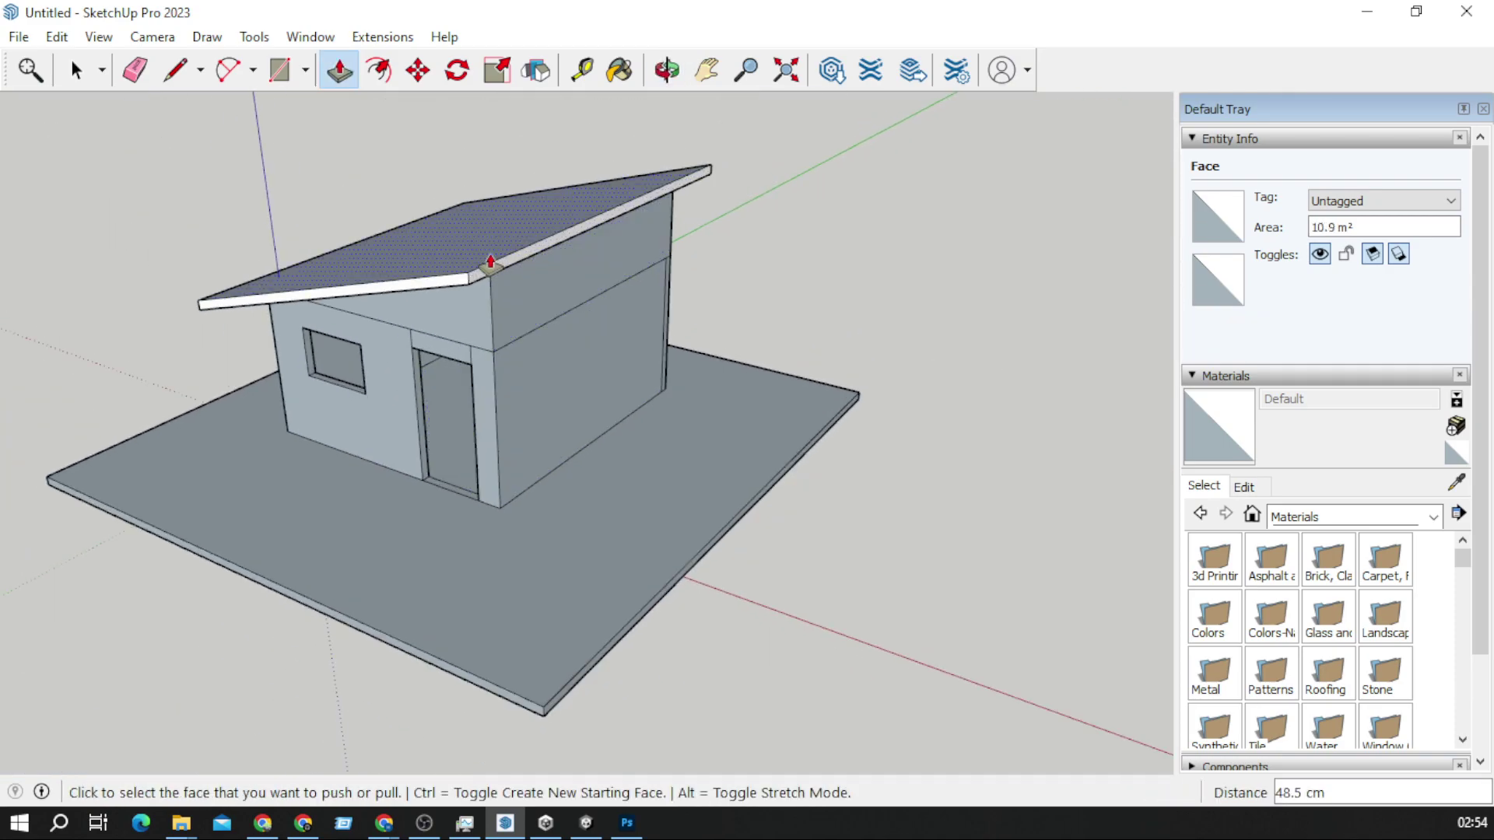
middle_drag(490, 260, 654, 231)
scroll(529, 278, up, 5)
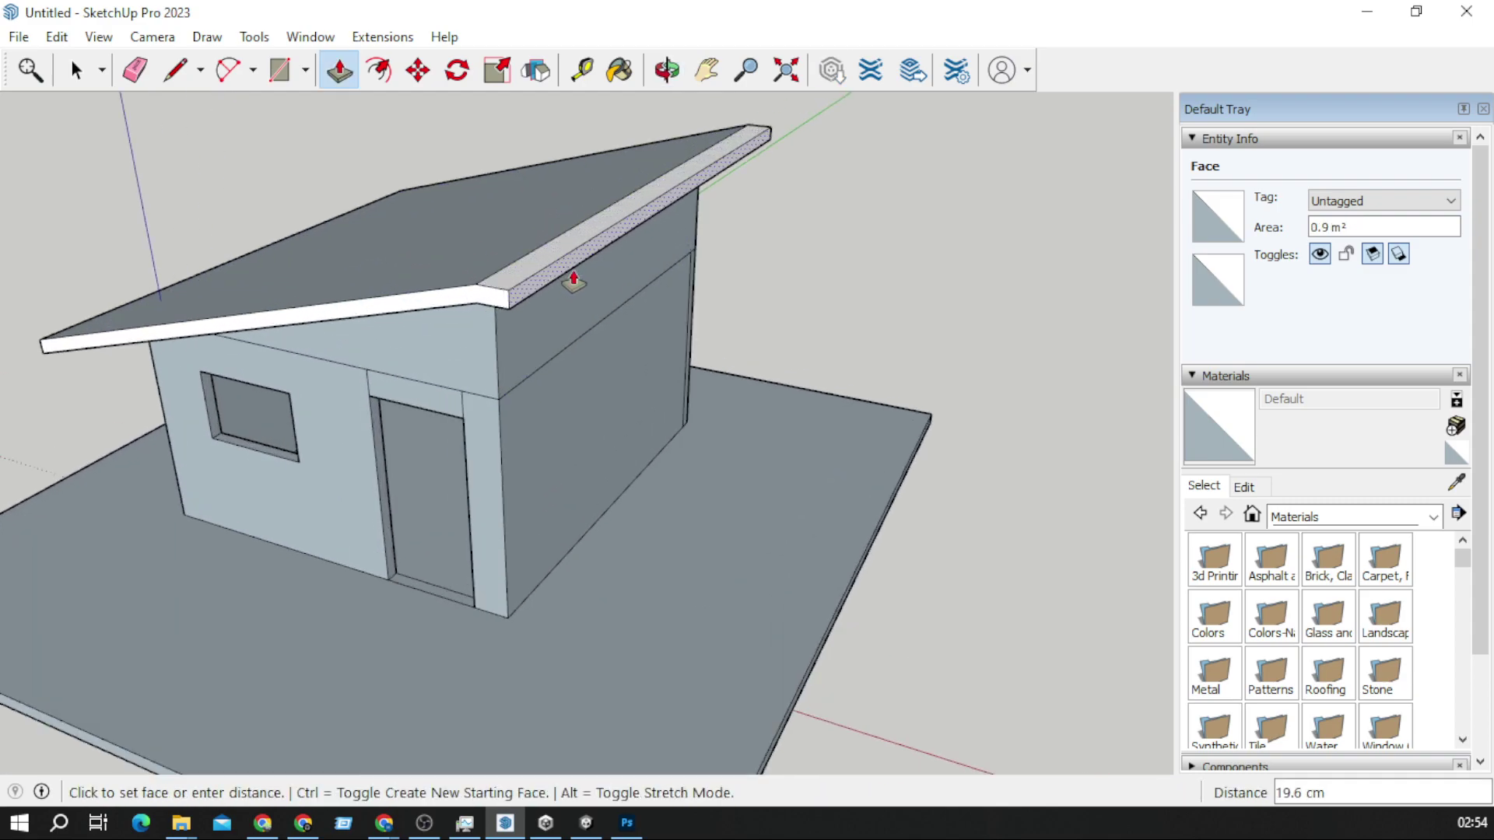
scroll(592, 280, down, 2)
middle_drag(594, 437, 570, 393)
click(658, 208)
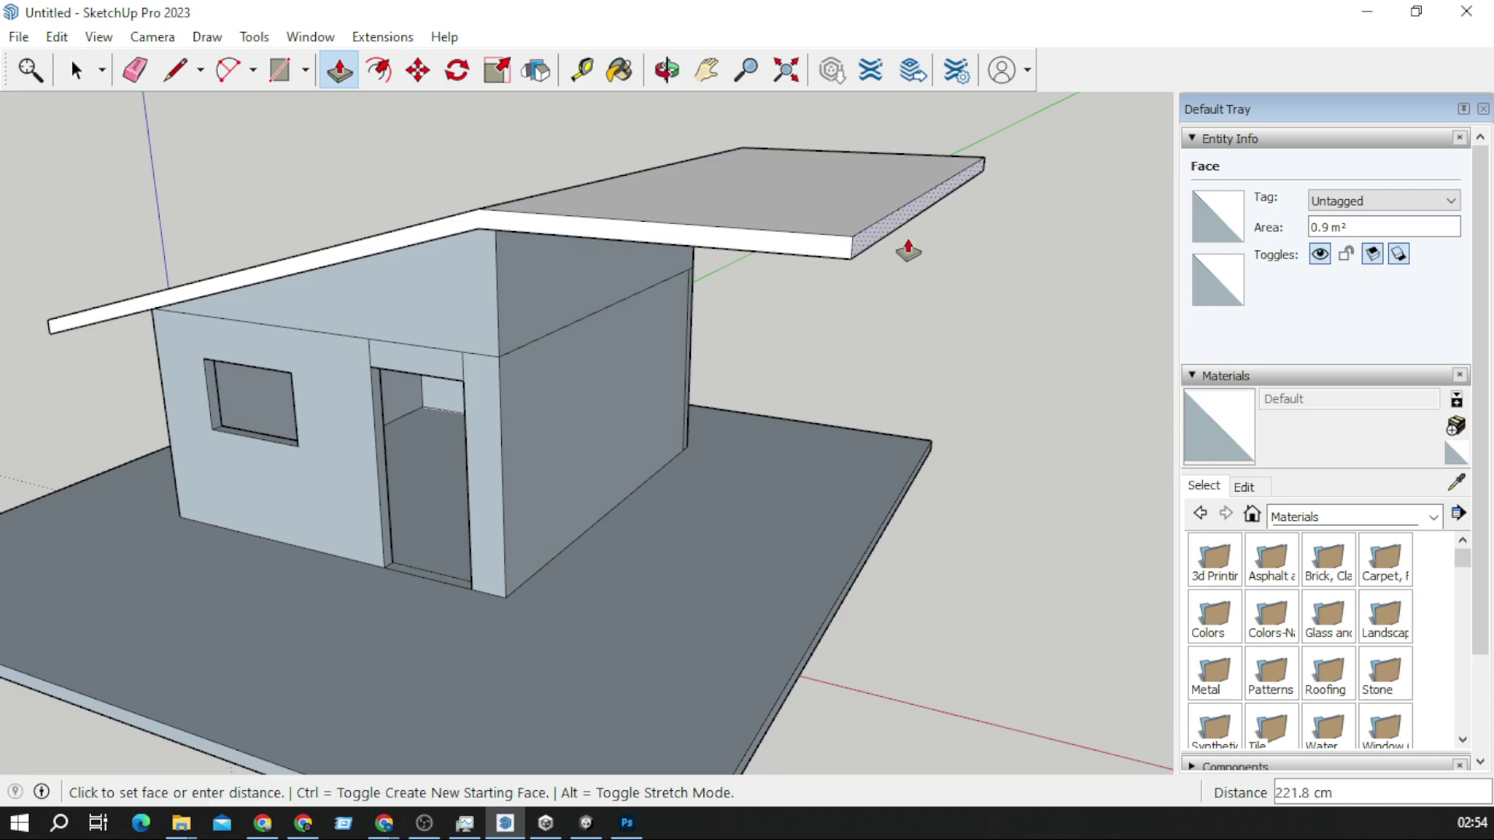
click(905, 251)
middle_drag(894, 403, 844, 566)
click(841, 567)
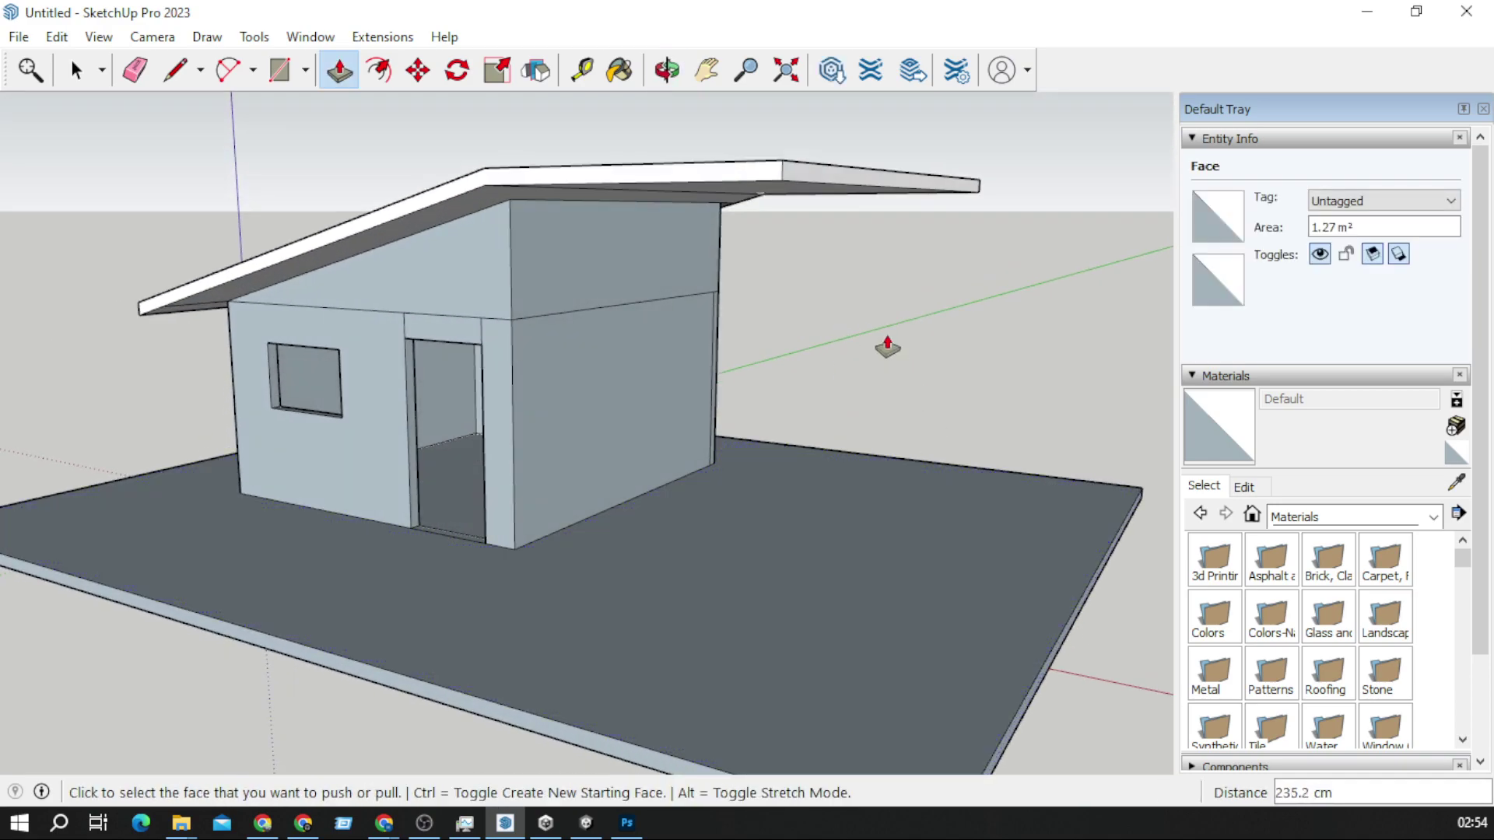
Step: Push/Pull the canopy's long outer edge face further out from the house
middle_drag(880, 336, 570, 217)
key(h)
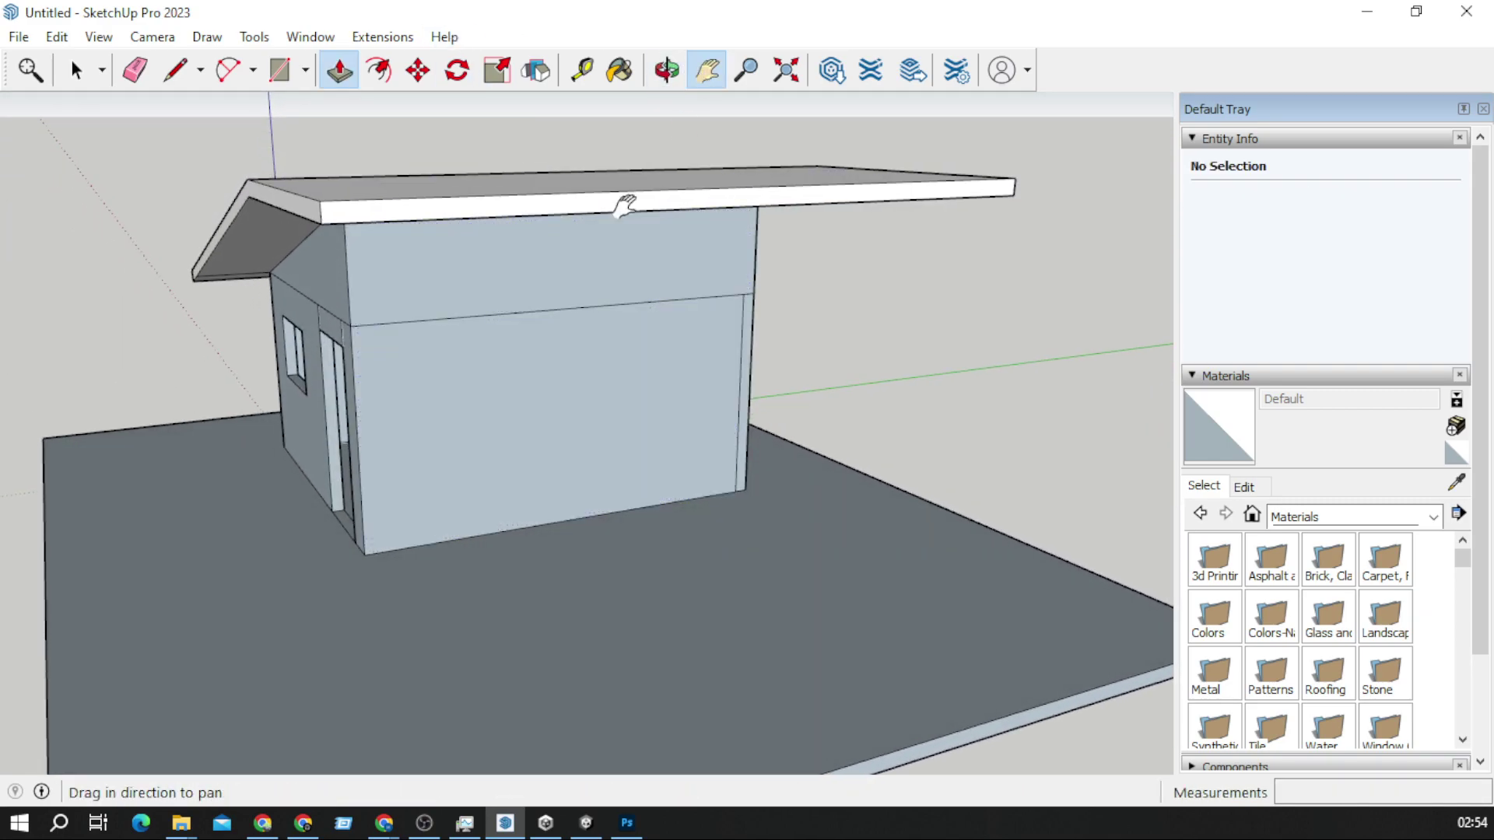
drag(567, 249, 559, 436)
middle_drag(576, 464, 457, 364)
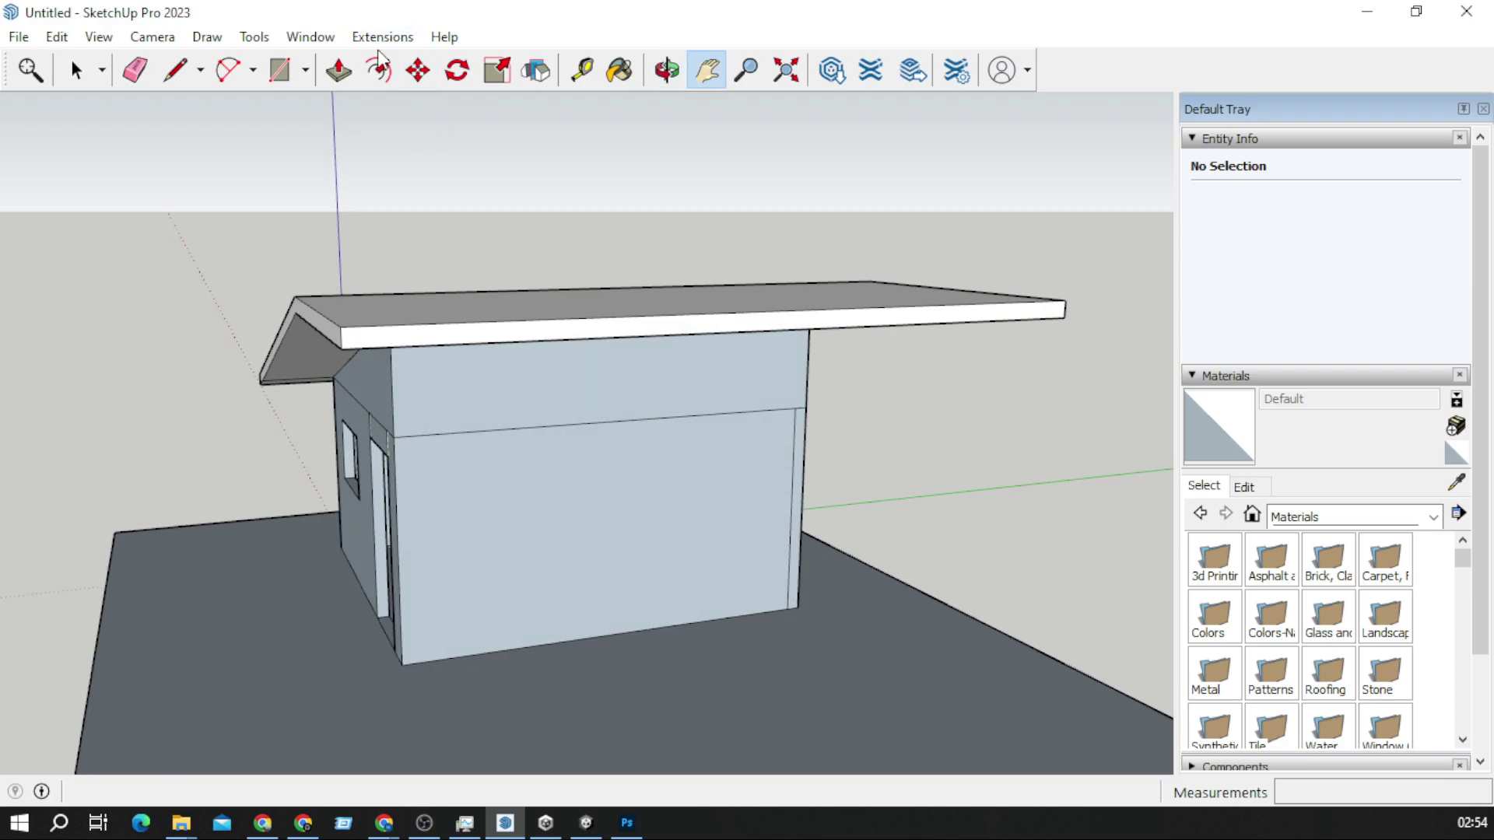
click(346, 71)
click(518, 342)
click(630, 377)
Step: Draw a rectangle about 22.9 by 18.9 cm under the canopy's front outer corner and extrude it about 368.4 cm to the slab as a post
click(278, 72)
middle_drag(441, 377, 427, 96)
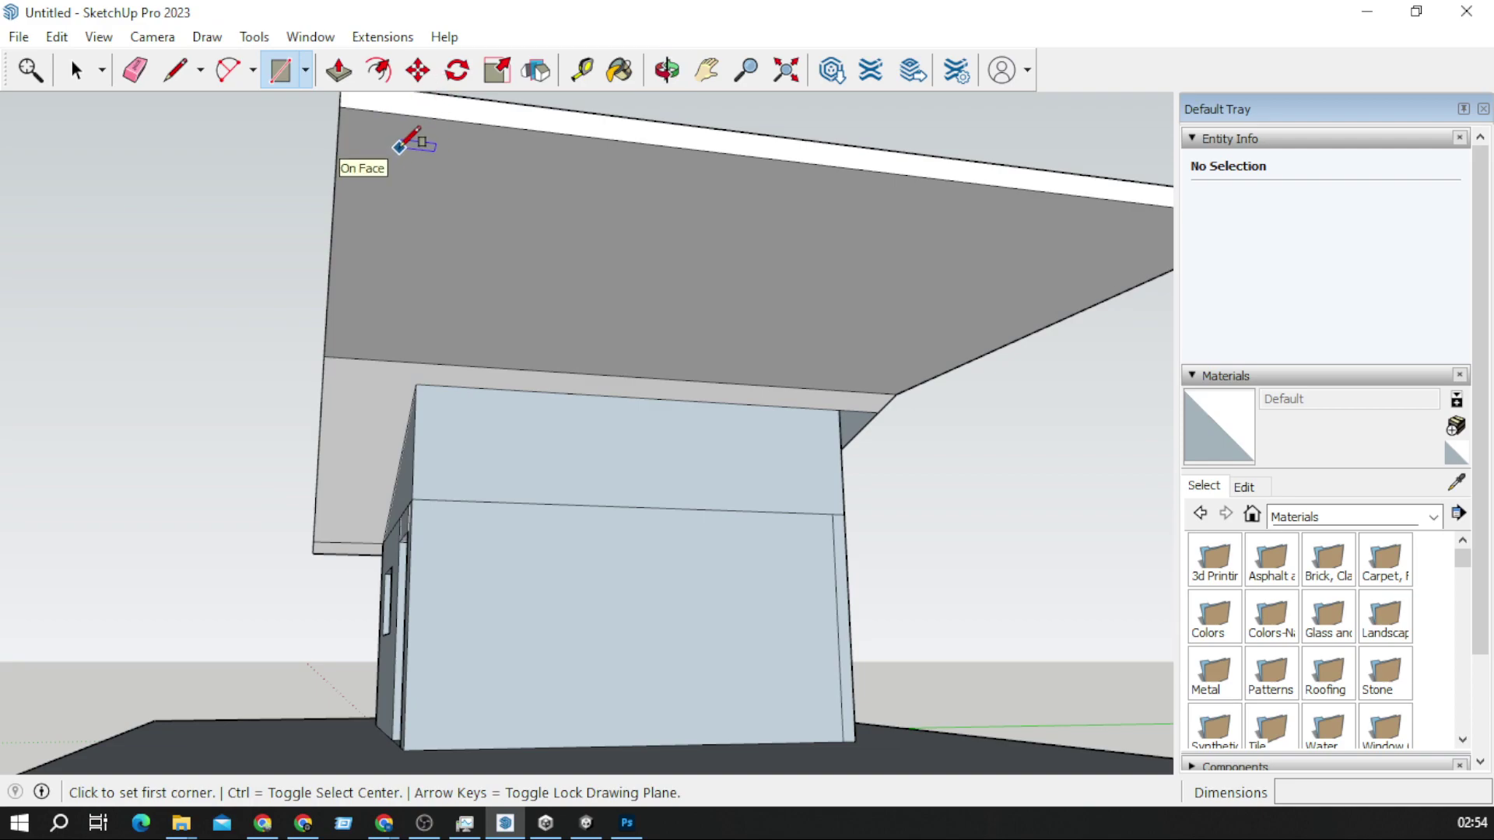
click(370, 141)
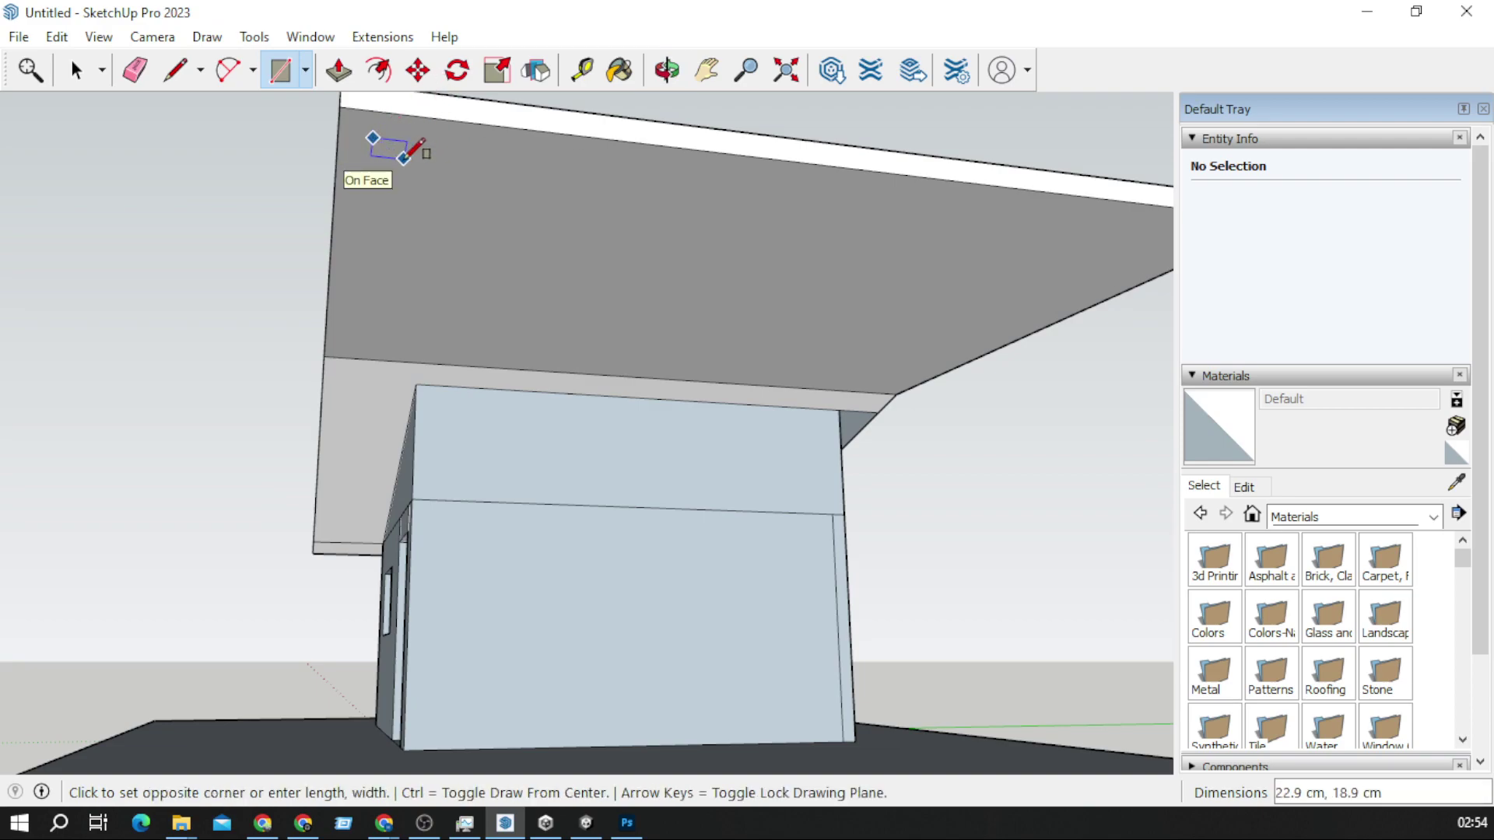
click(405, 158)
click(338, 70)
click(382, 152)
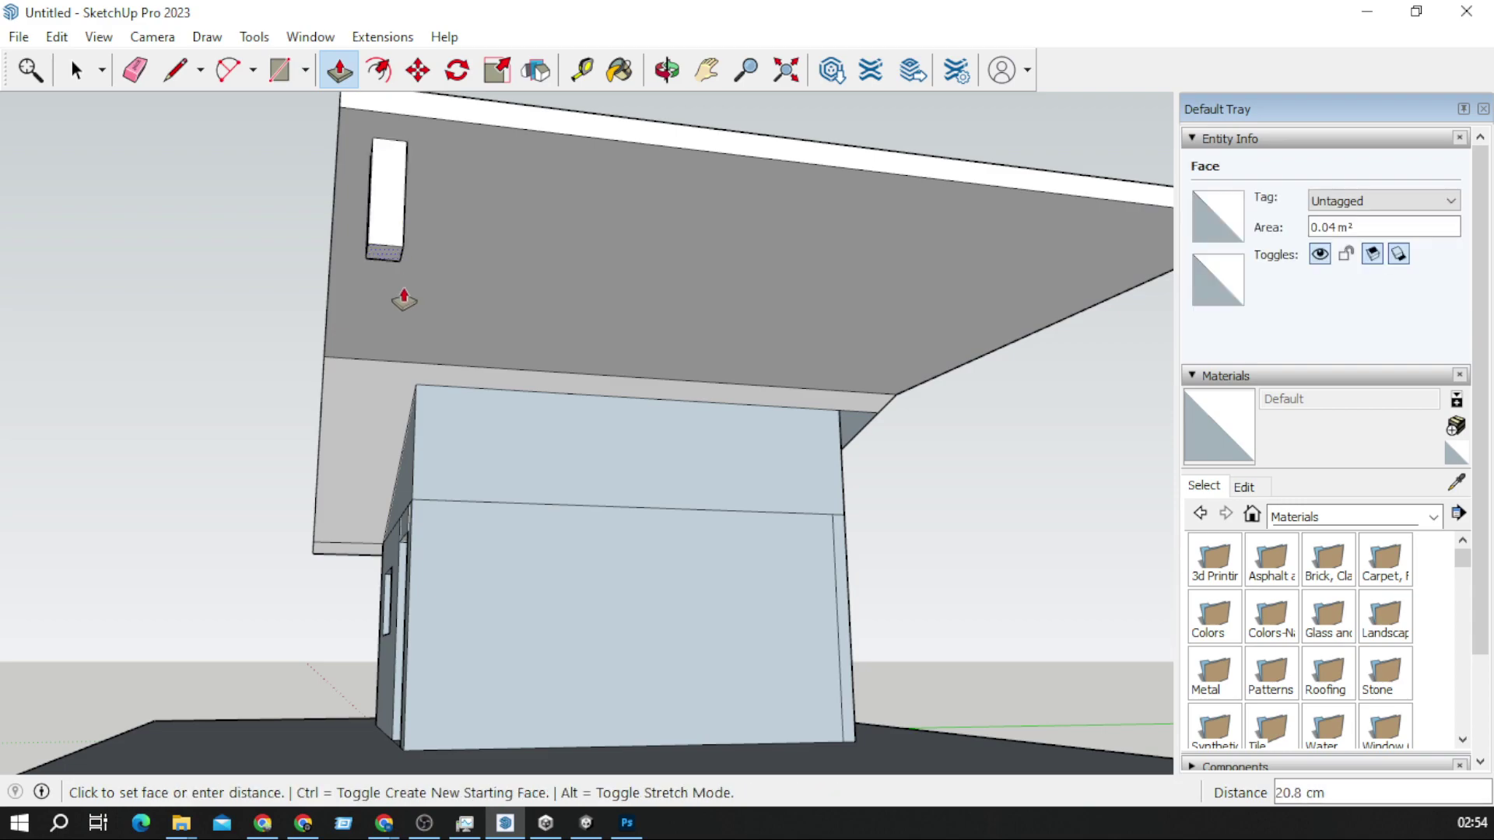
mouse_move(378, 634)
middle_down()
mouse_move(390, 734)
mouse_move(387, 632)
middle_up()
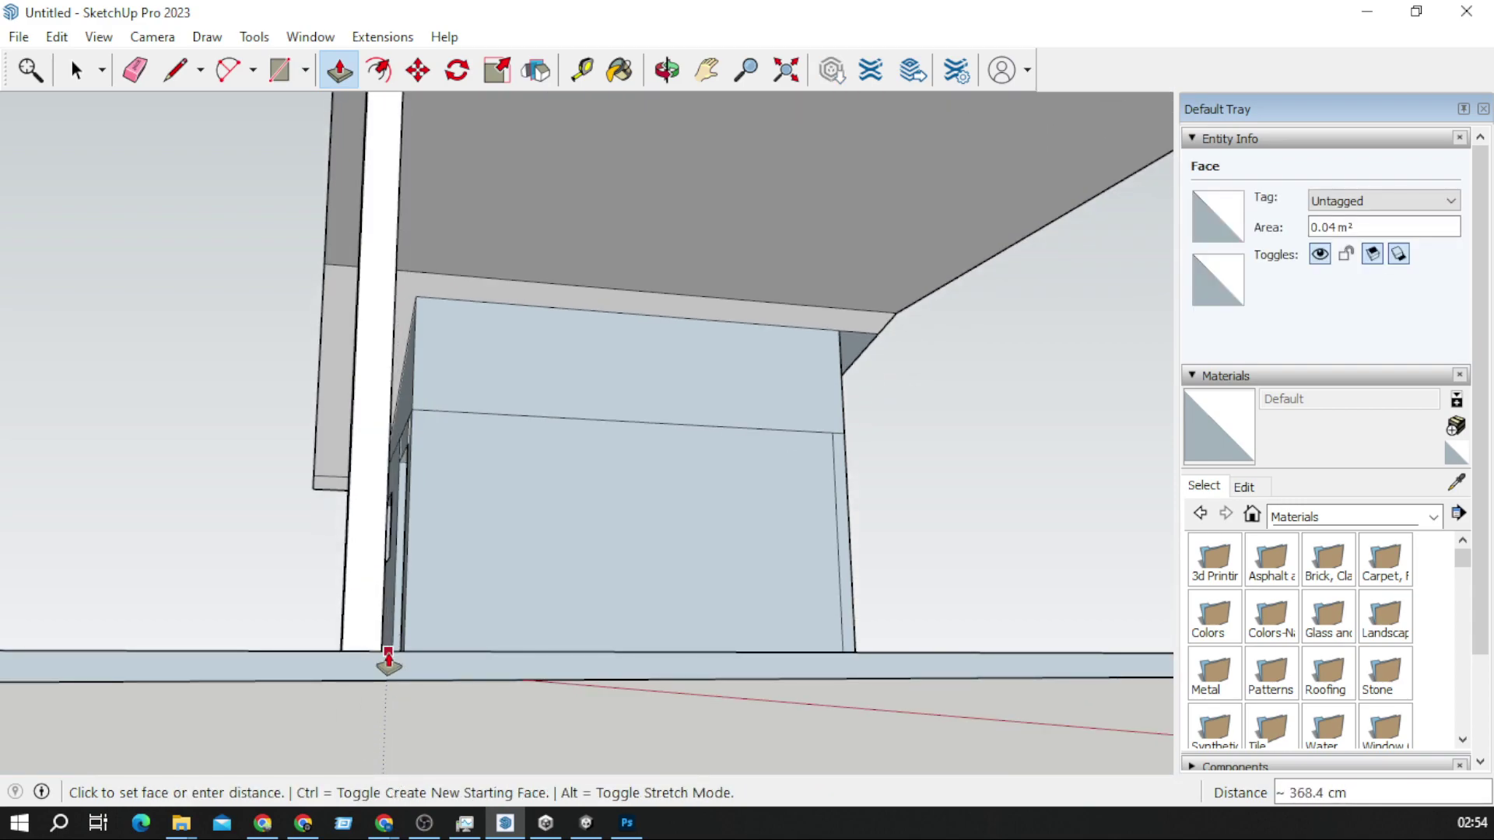
click(388, 660)
Step: Draw a rectangle about 37.6 by 28.2 cm under the canopy's rear outer corner and extrude it down to the slab as a second post
middle_drag(483, 607, 170, 90)
click(289, 81)
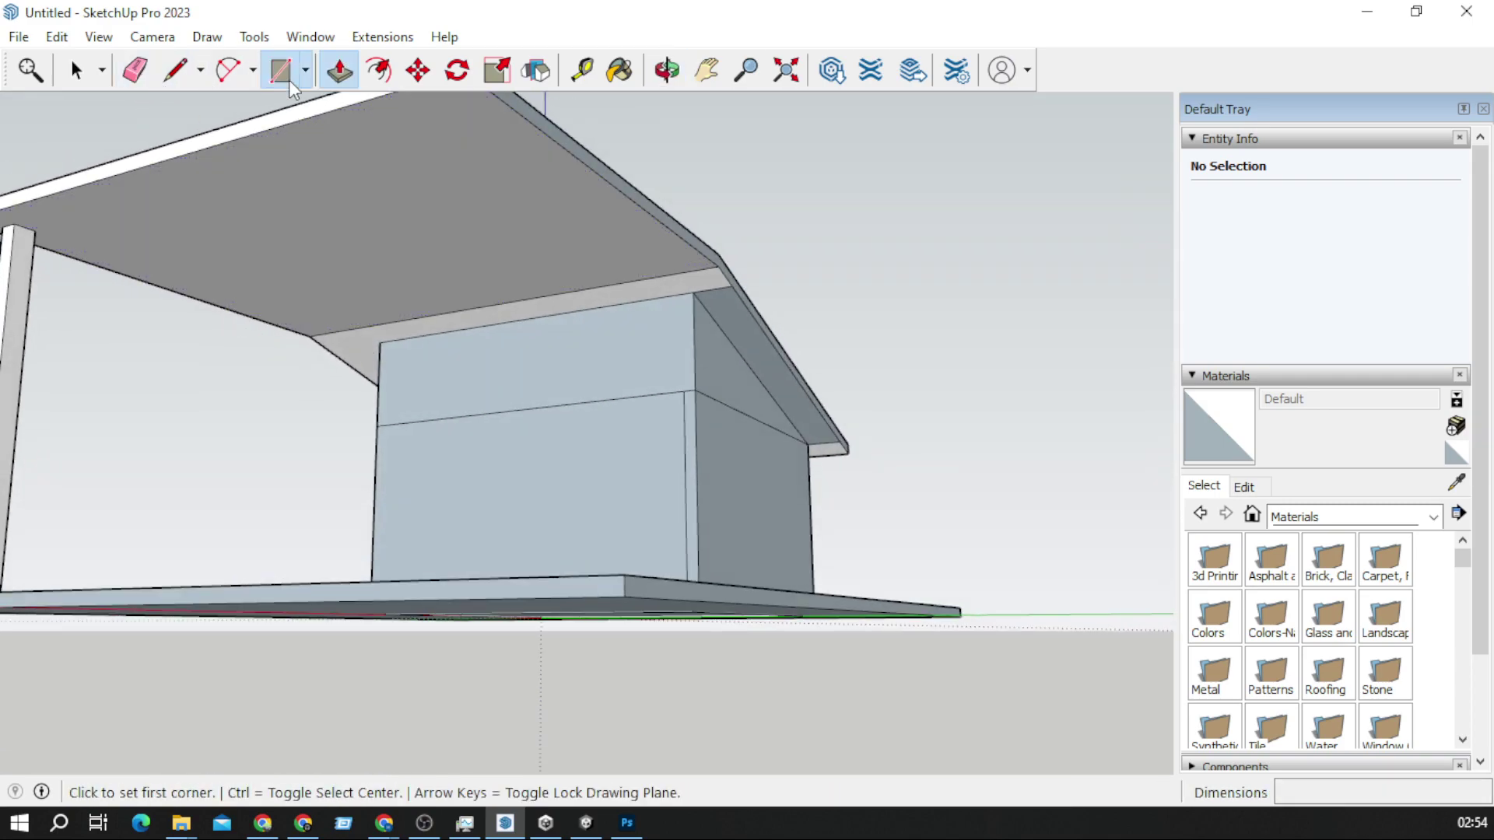
click(459, 104)
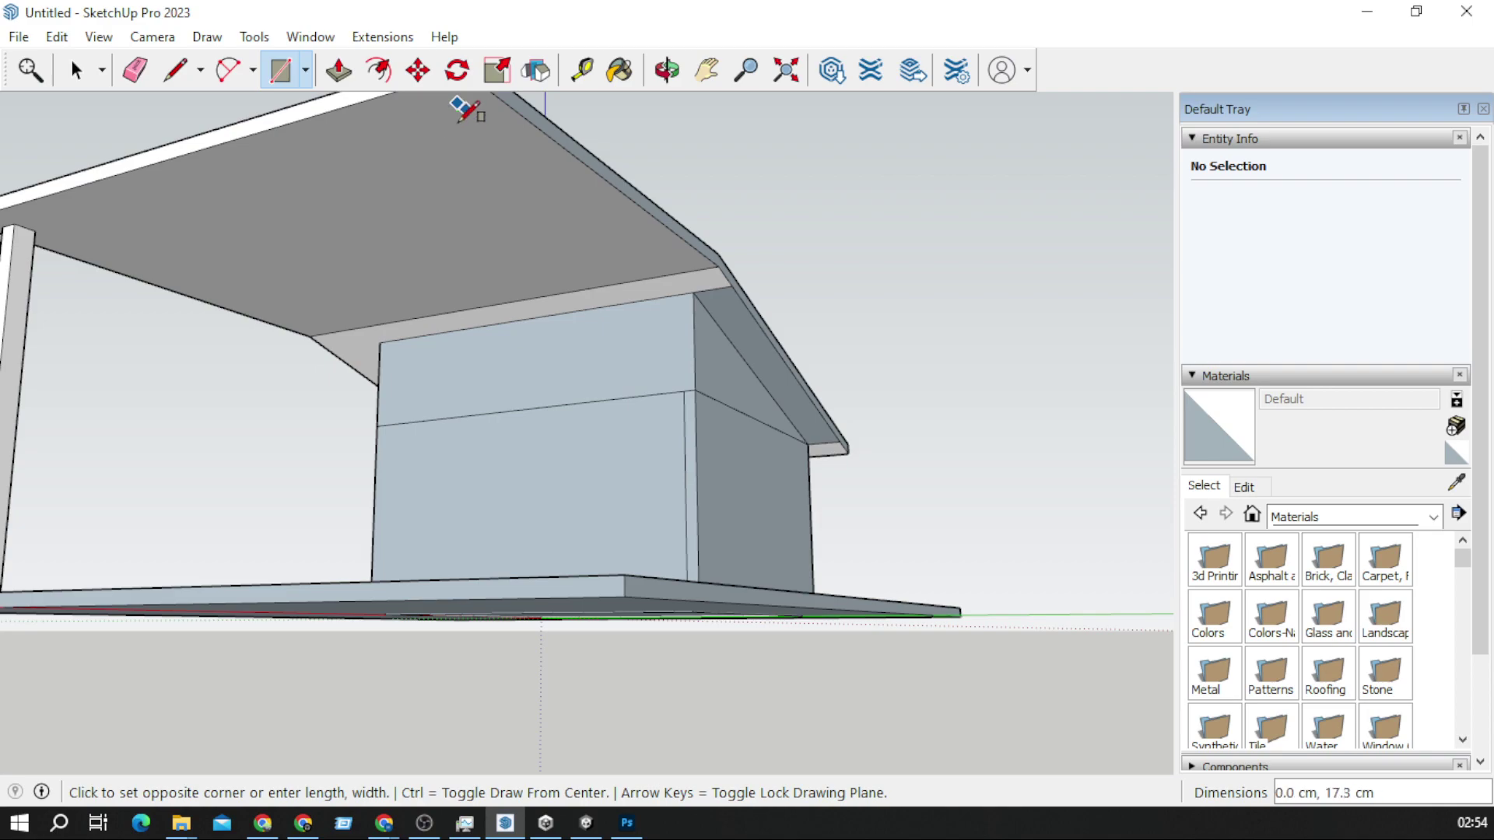
click(440, 129)
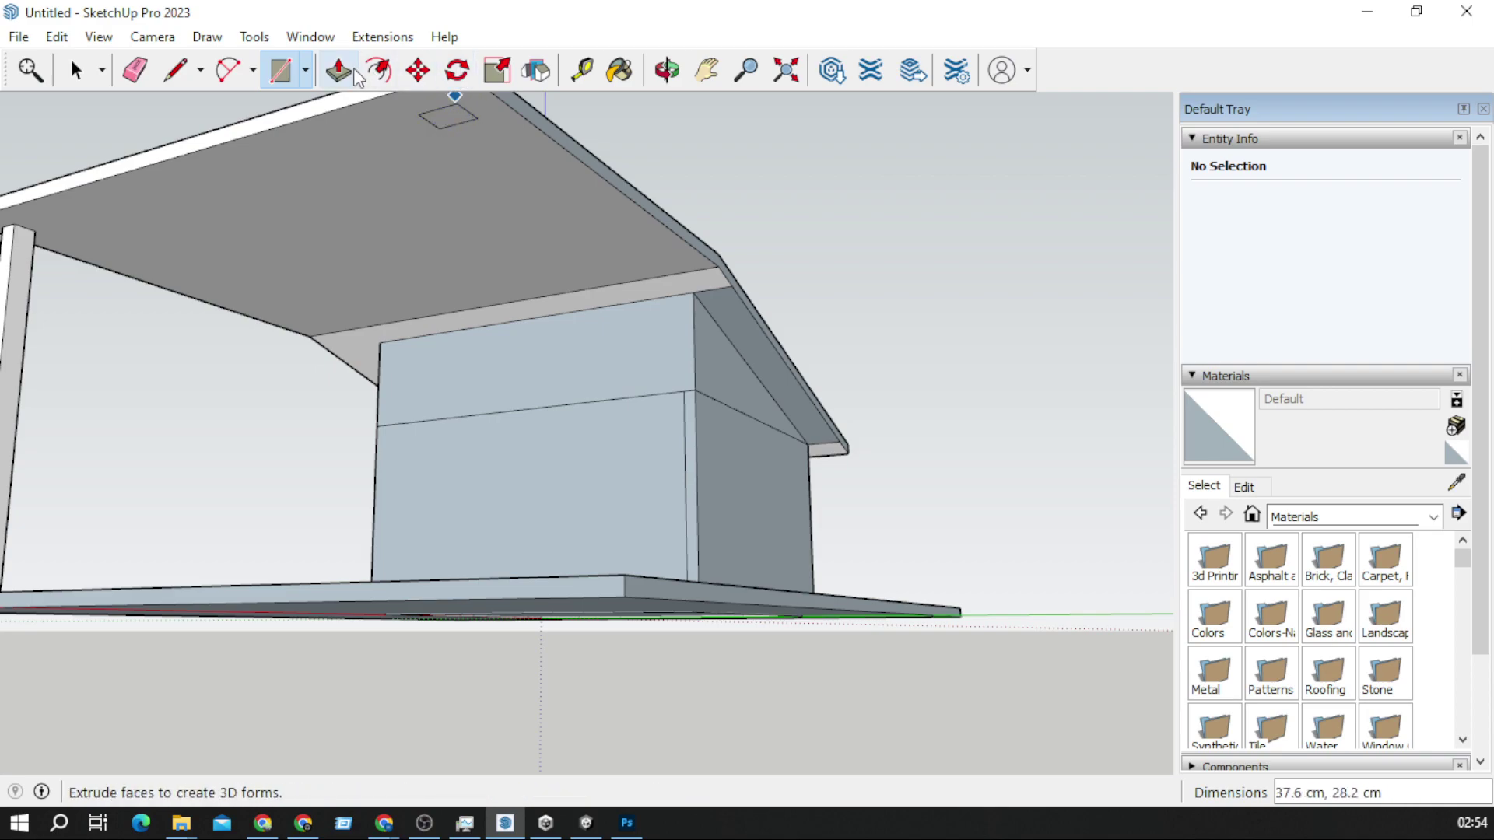
click(340, 70)
click(448, 119)
click(460, 599)
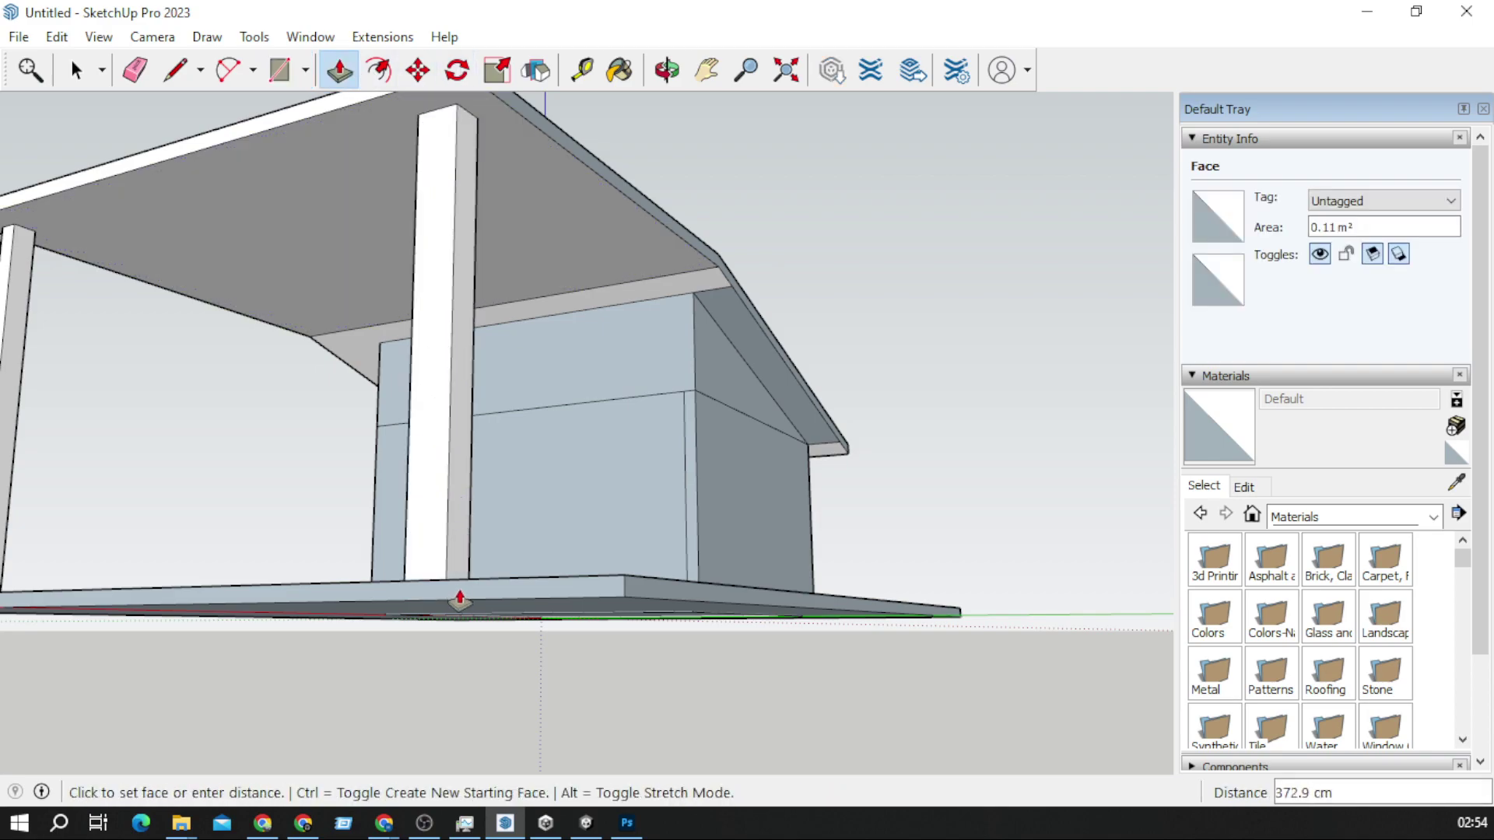
Step: Paint the top of the base slab with Translucent Glass Dark Green from the Glass and Mirrors materials
middle_drag(233, 397, 863, 507)
scroll(864, 507, down, 5)
middle_drag(500, 460, 877, 643)
scroll(946, 576, up, 5)
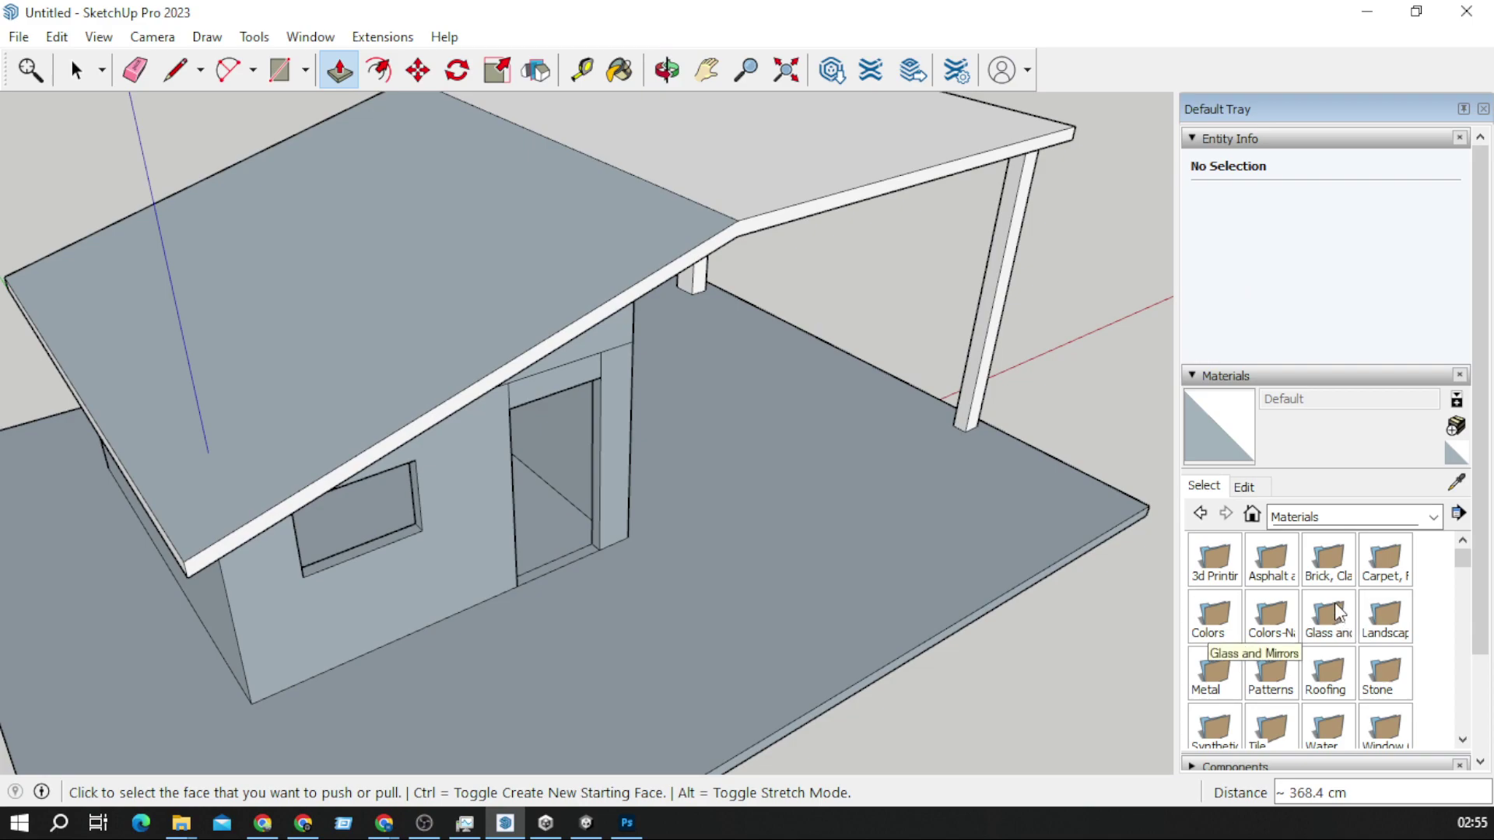
click(1336, 612)
click(1224, 614)
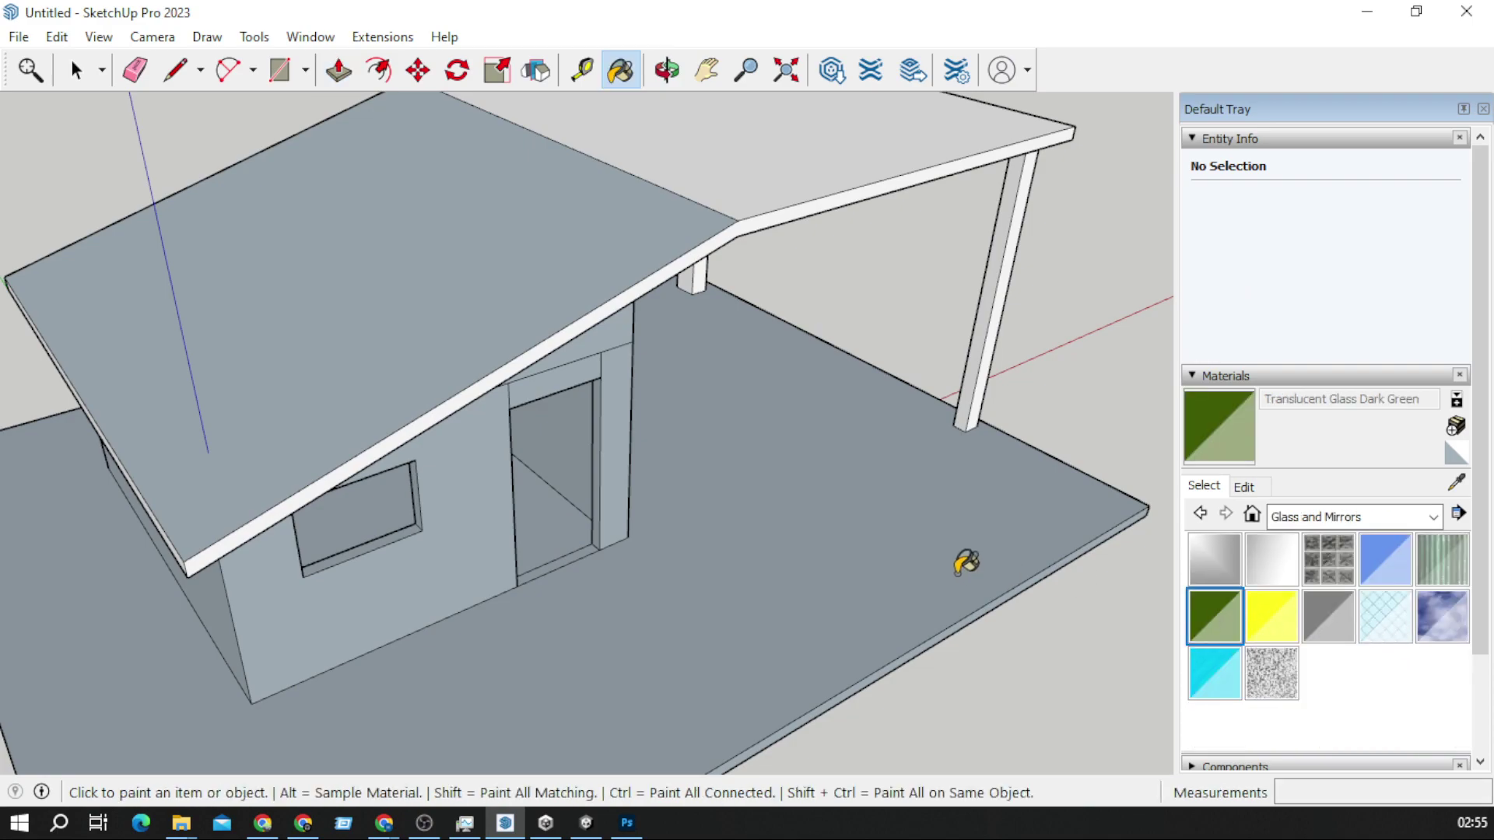
click(829, 540)
Step: Repaint the top of the base slab with Grass Dark Green from the Landscaping, Fencing and Vegetation materials
mouse_move(842, 494)
middle_down()
mouse_move(452, 437)
mouse_move(490, 446)
middle_up()
click(1366, 521)
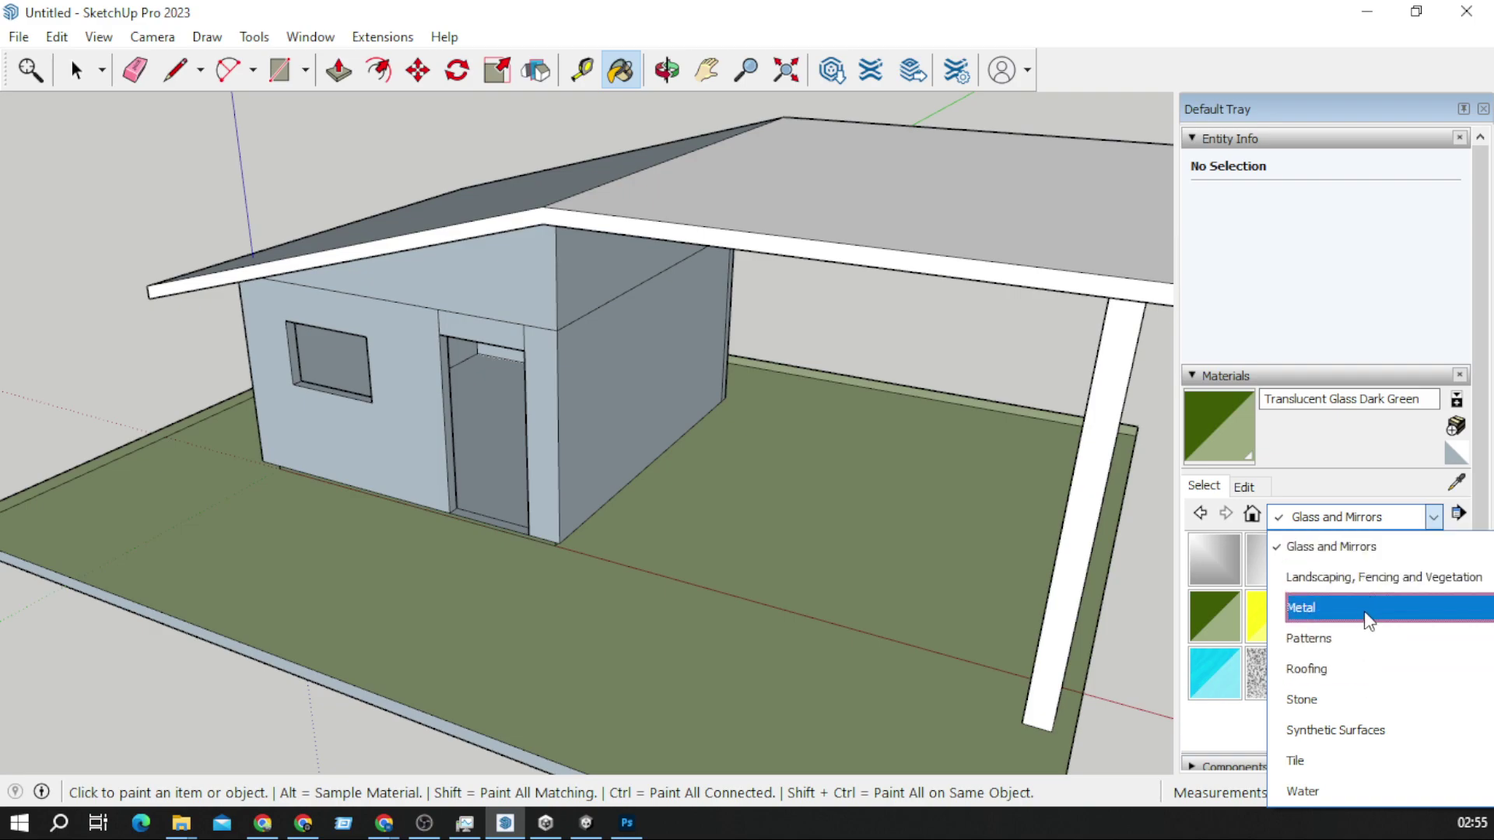
click(1374, 578)
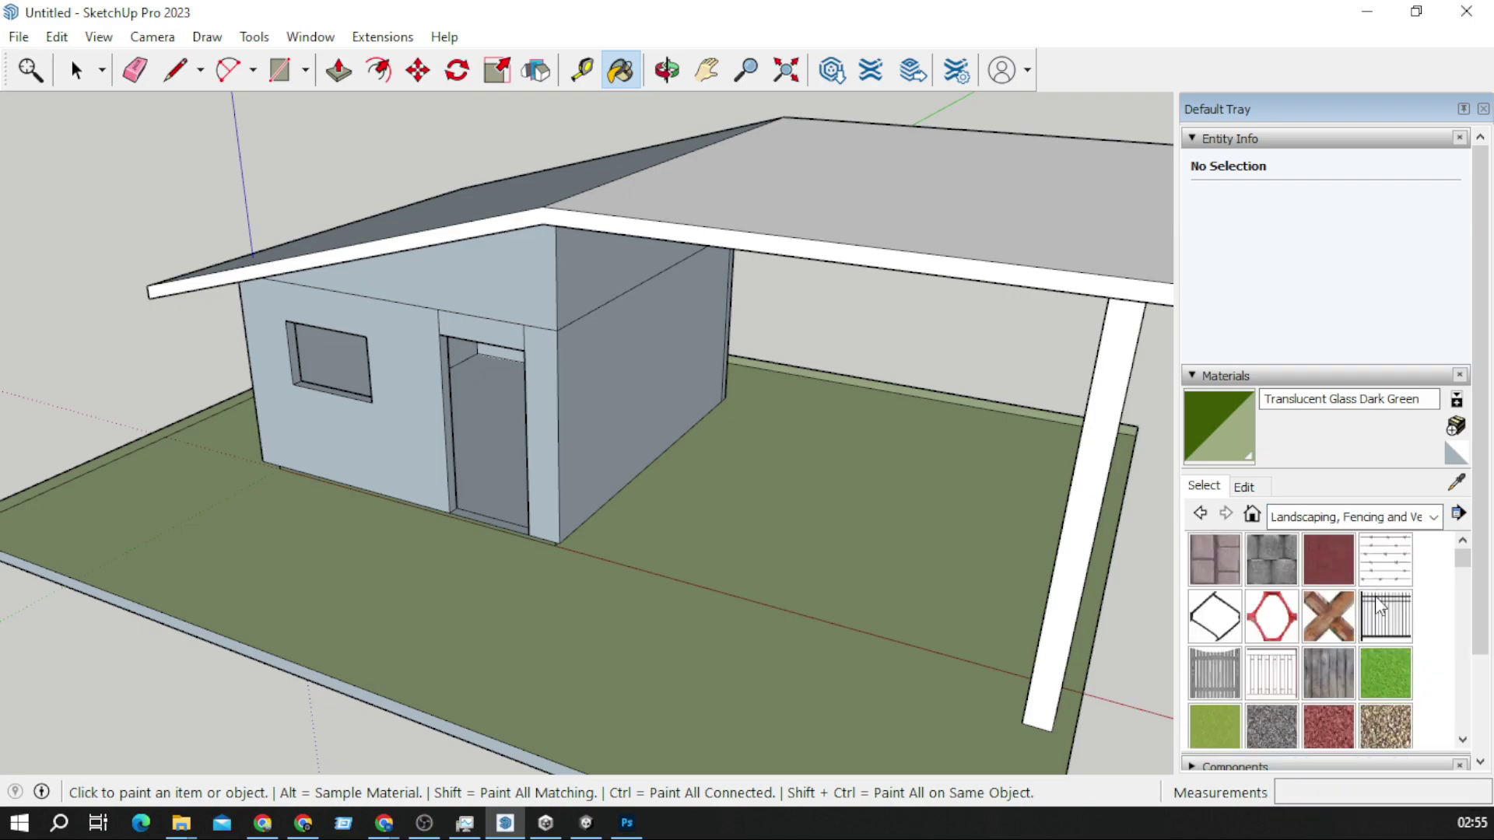
click(1380, 669)
click(651, 661)
Step: Paint the house's front wall, front gable, door surround and canopy-side wall up to the roof with Groundcover Sand Smooth
mouse_move(657, 513)
middle_down()
mouse_move(628, 494)
mouse_move(479, 555)
middle_up()
scroll(1357, 638, down, 5)
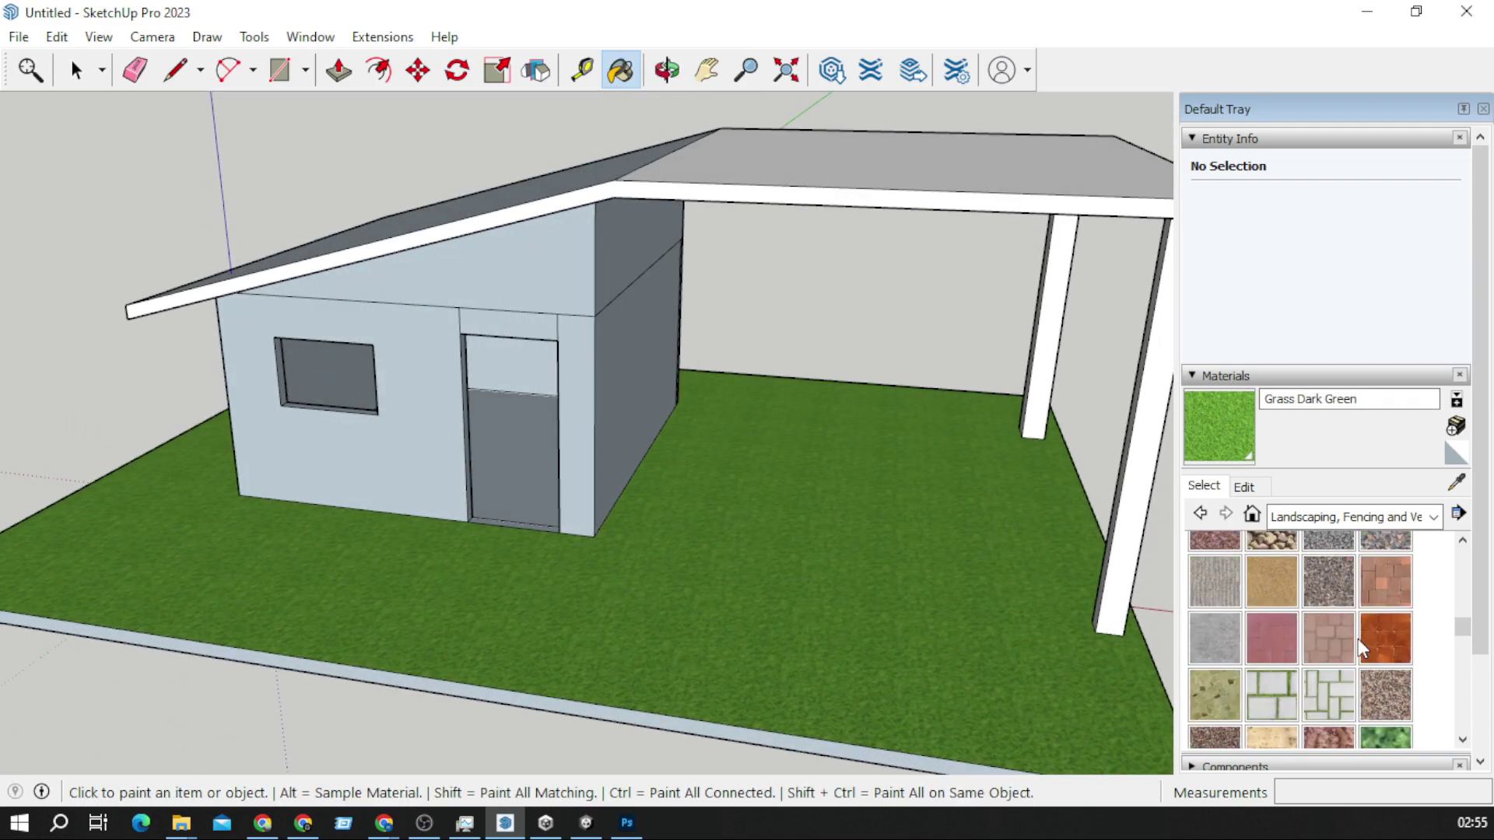
click(1263, 567)
click(448, 315)
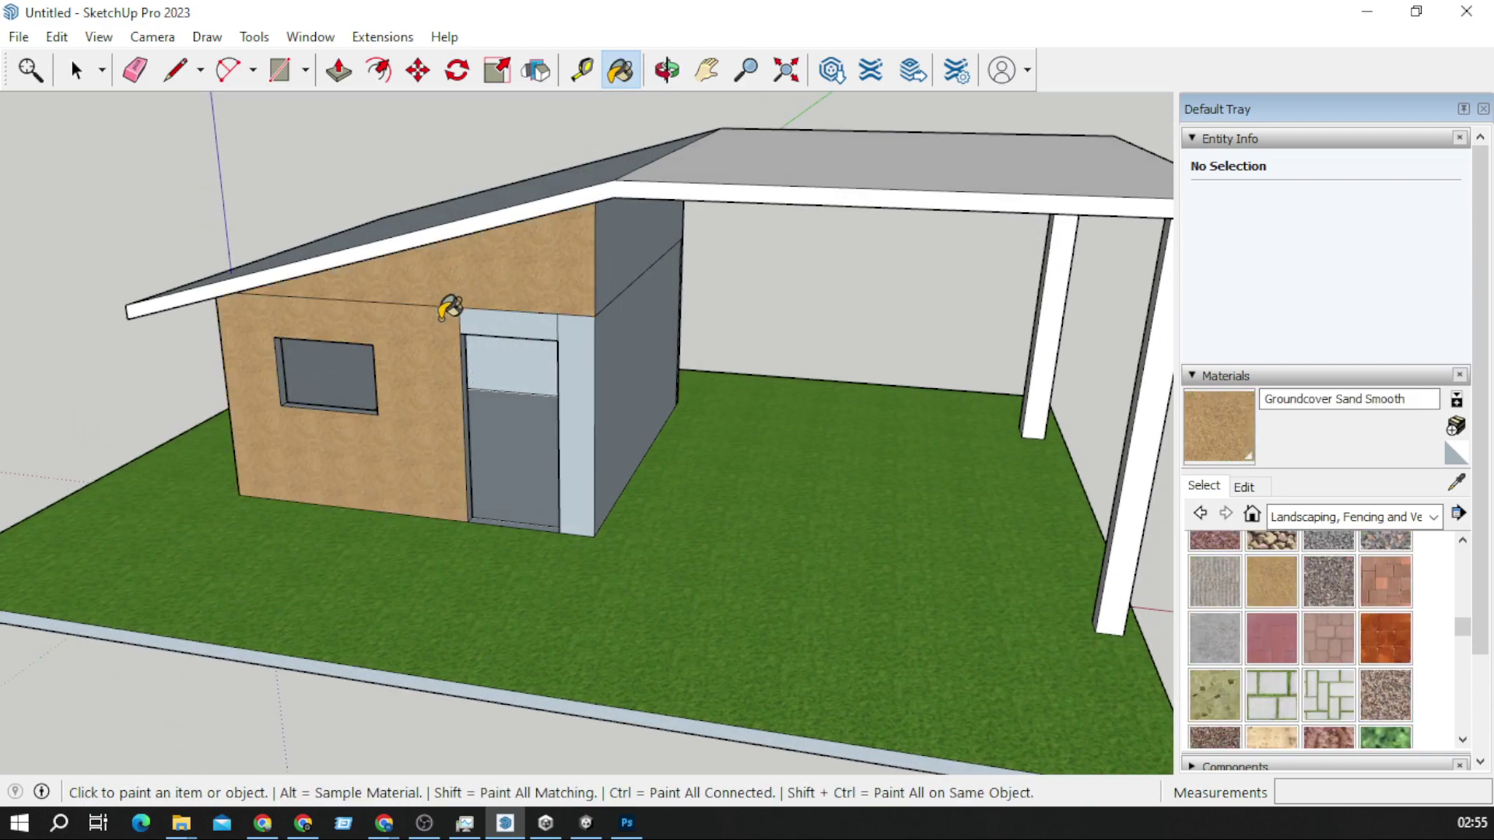
click(587, 339)
click(632, 311)
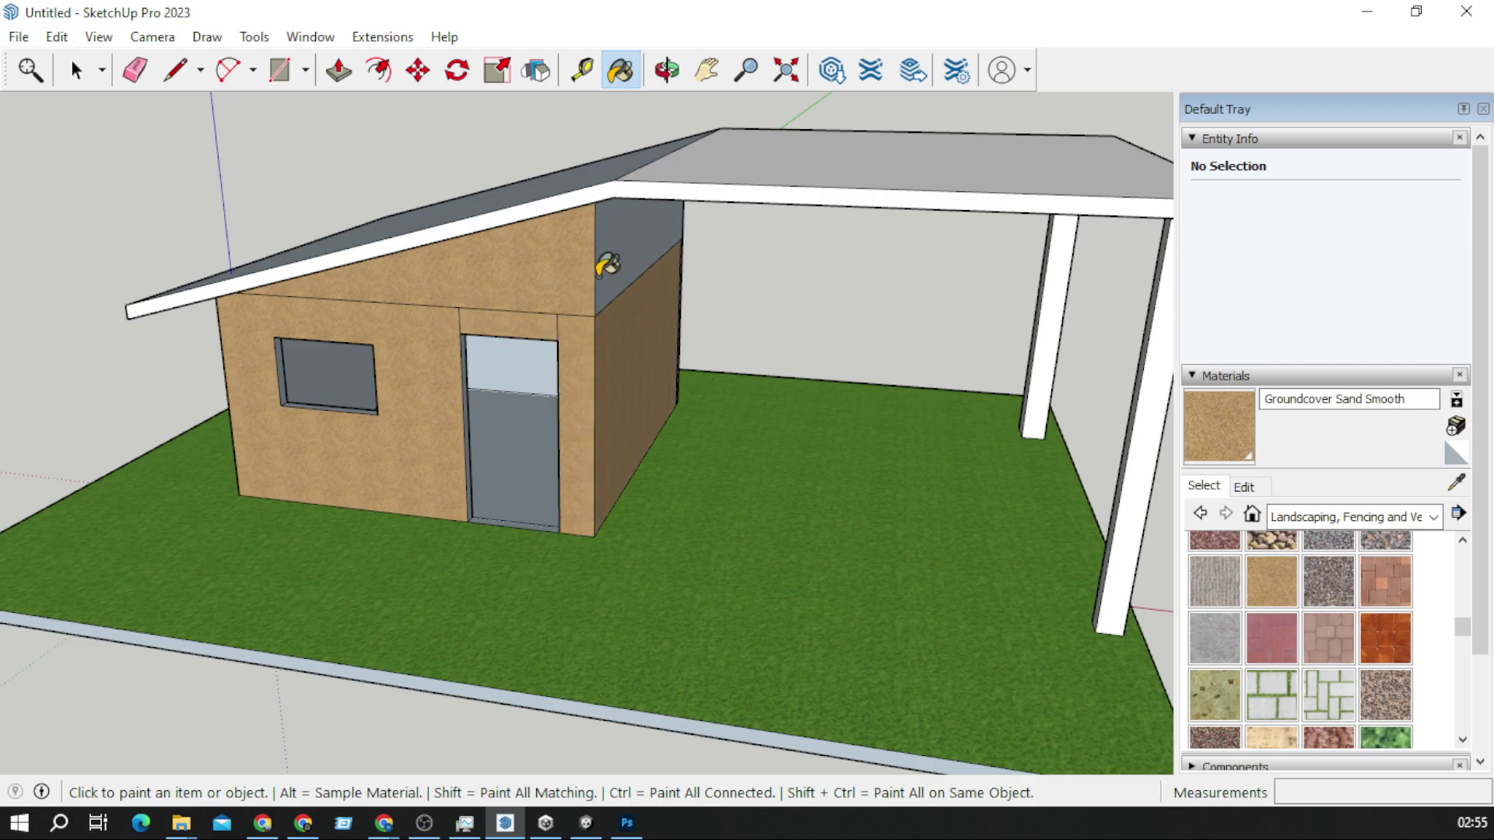
click(609, 251)
Step: Paint the door opening's left jamb and the window opening's left and lower reveals with Groundcover Sand Smooth
scroll(449, 407, up, 4)
middle_drag(450, 407, 380, 343)
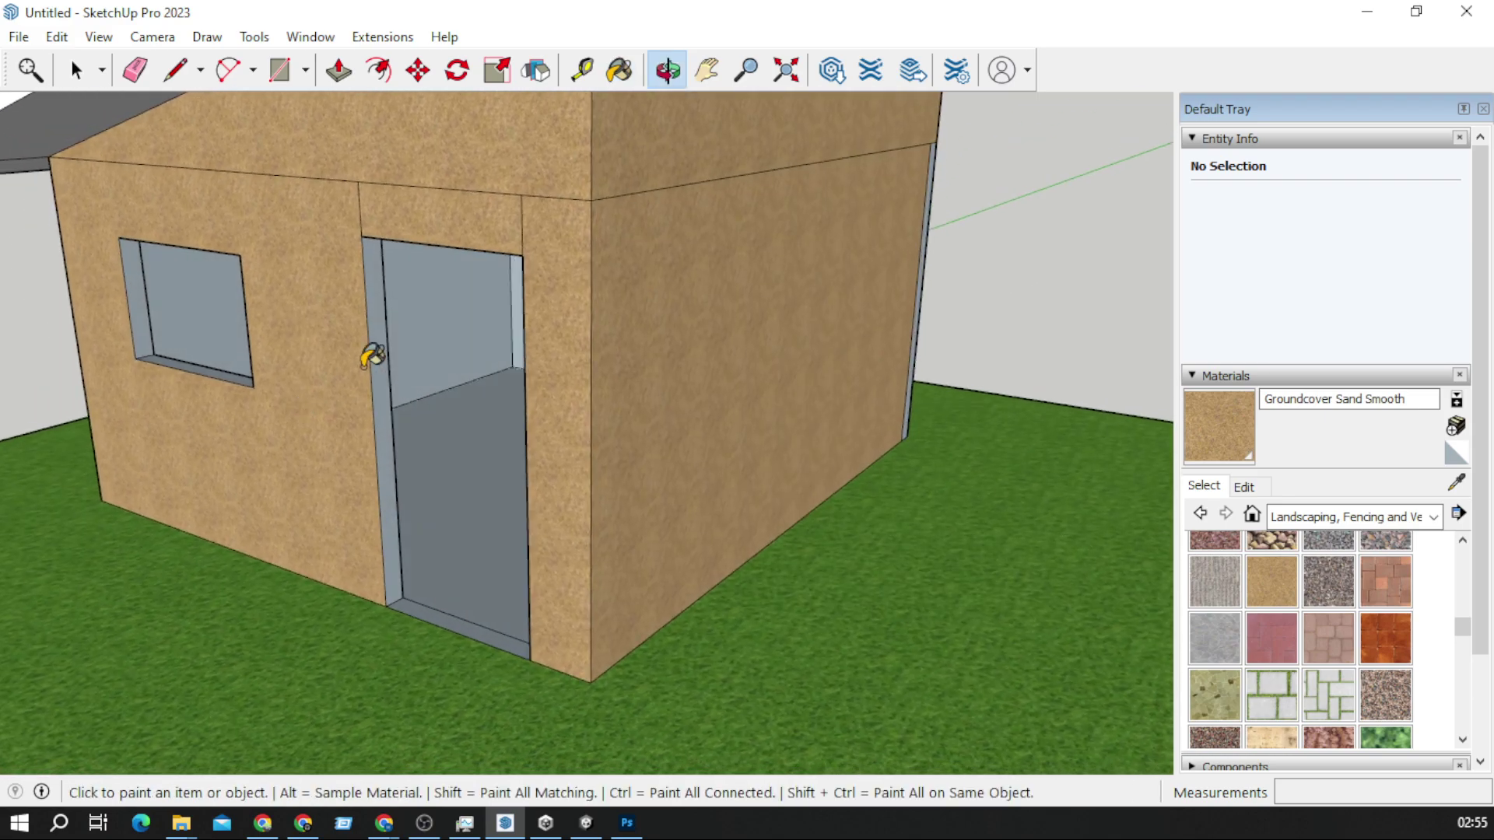
click(385, 336)
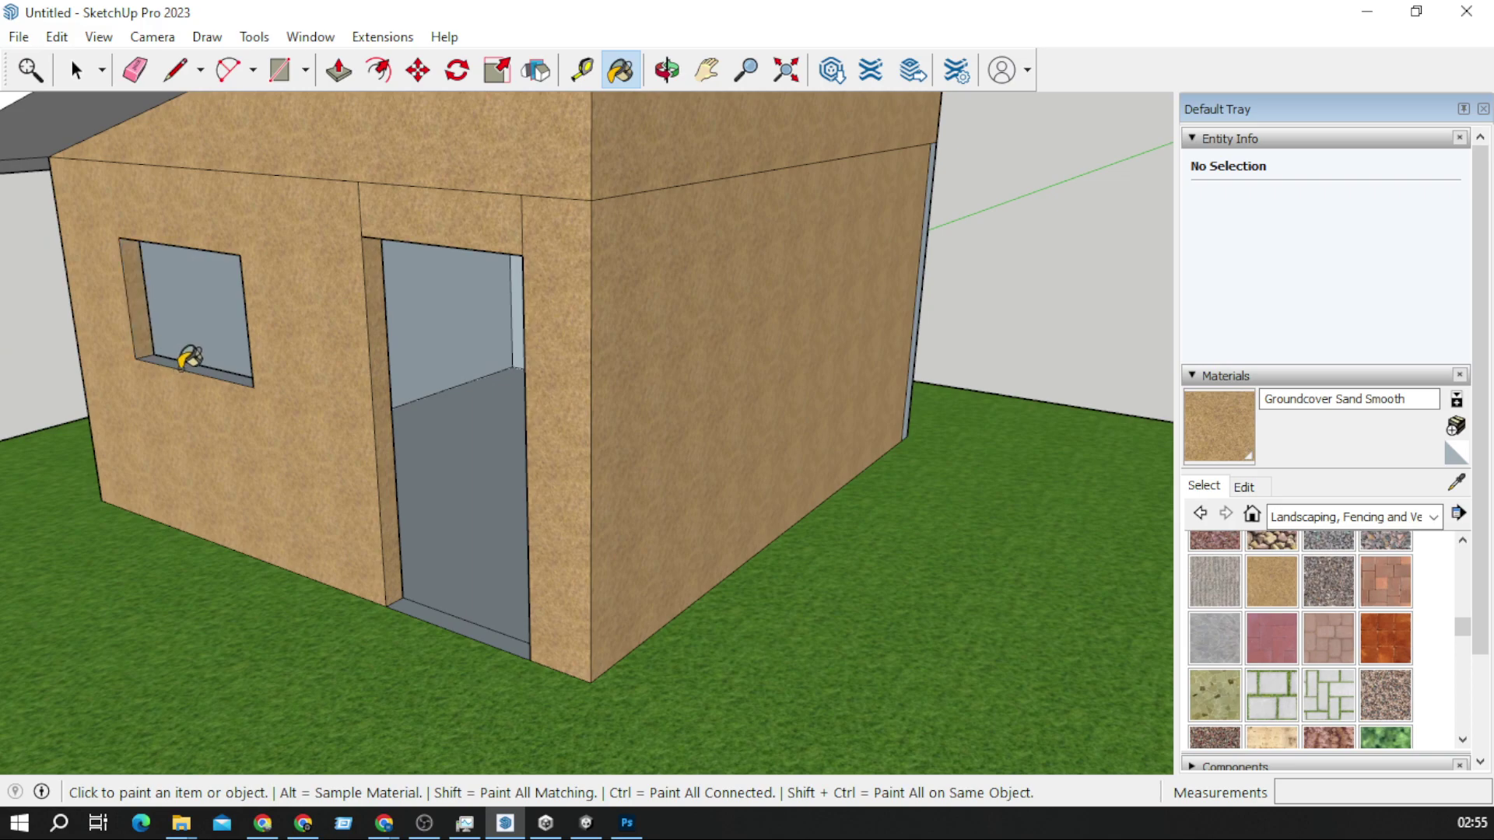
mouse_move(156, 322)
middle_down()
mouse_move(740, 367)
mouse_move(694, 367)
middle_up()
click(700, 404)
Step: Paint the remaining front reveals, including the window head and the door's right jamb, with Groundcover Sand Smooth
middle_drag(723, 433, 708, 218)
scroll(708, 218, up, 5)
middle_drag(700, 163, 727, 120)
click(709, 70)
drag(677, 234, 334, 627)
scroll(581, 374, up, 3)
middle_drag(580, 374, 486, 154)
click(621, 70)
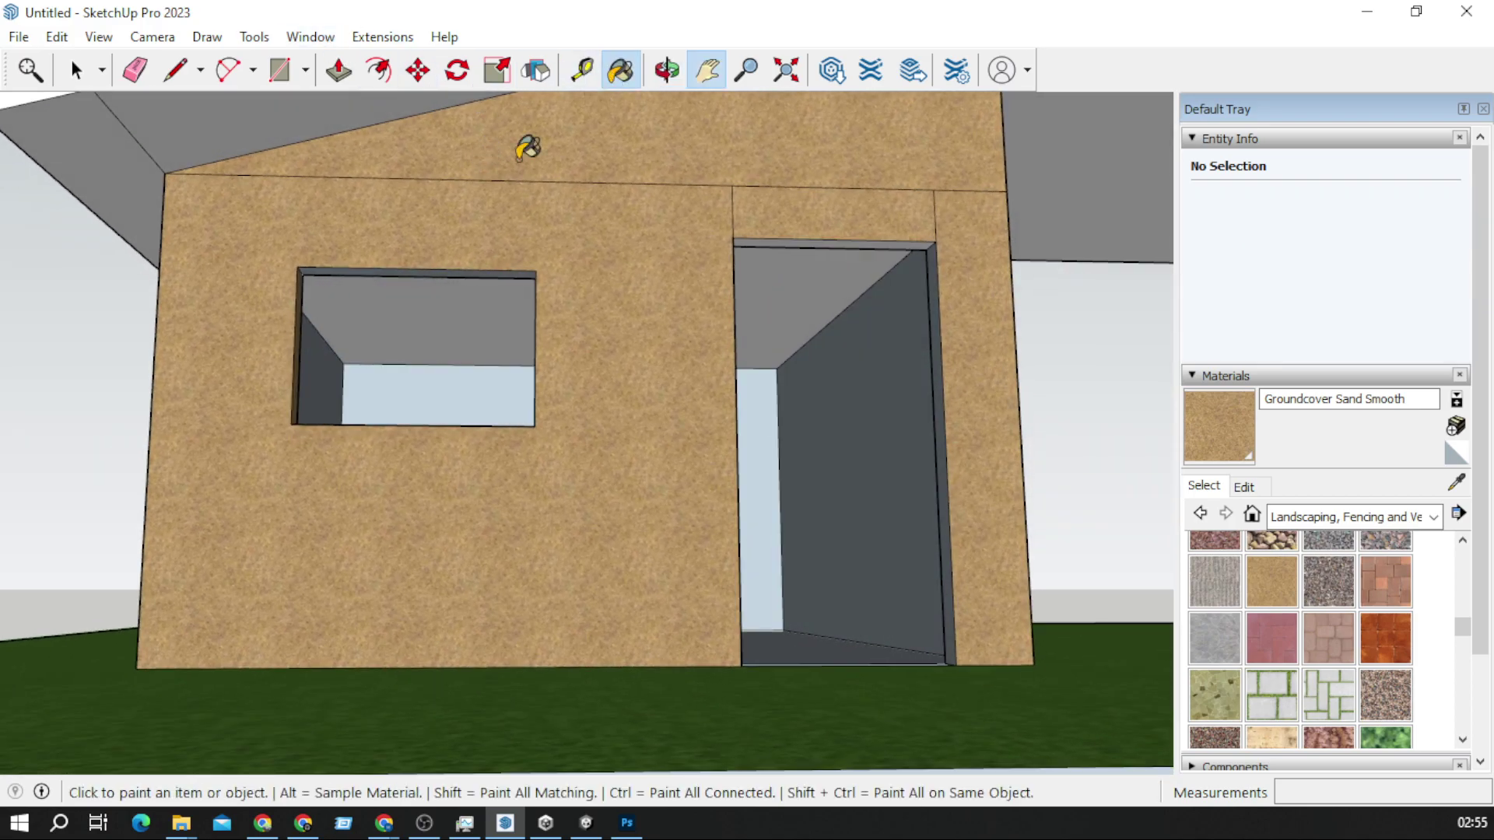
scroll(383, 267, up, 2)
middle_drag(380, 255, 477, 394)
scroll(838, 382, down, 5)
middle_drag(838, 382, 840, 427)
scroll(877, 374, up, 5)
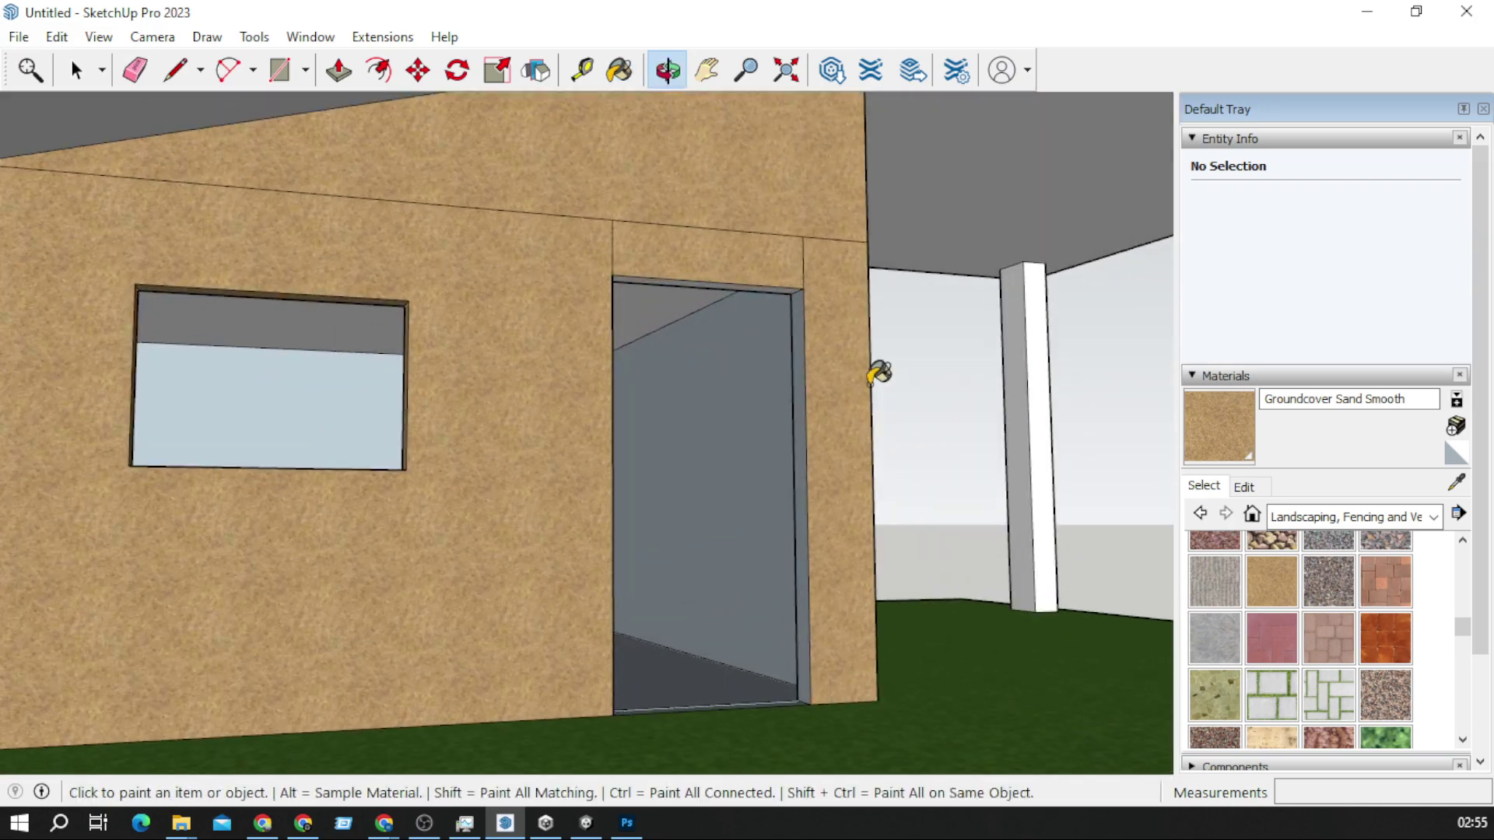
click(798, 291)
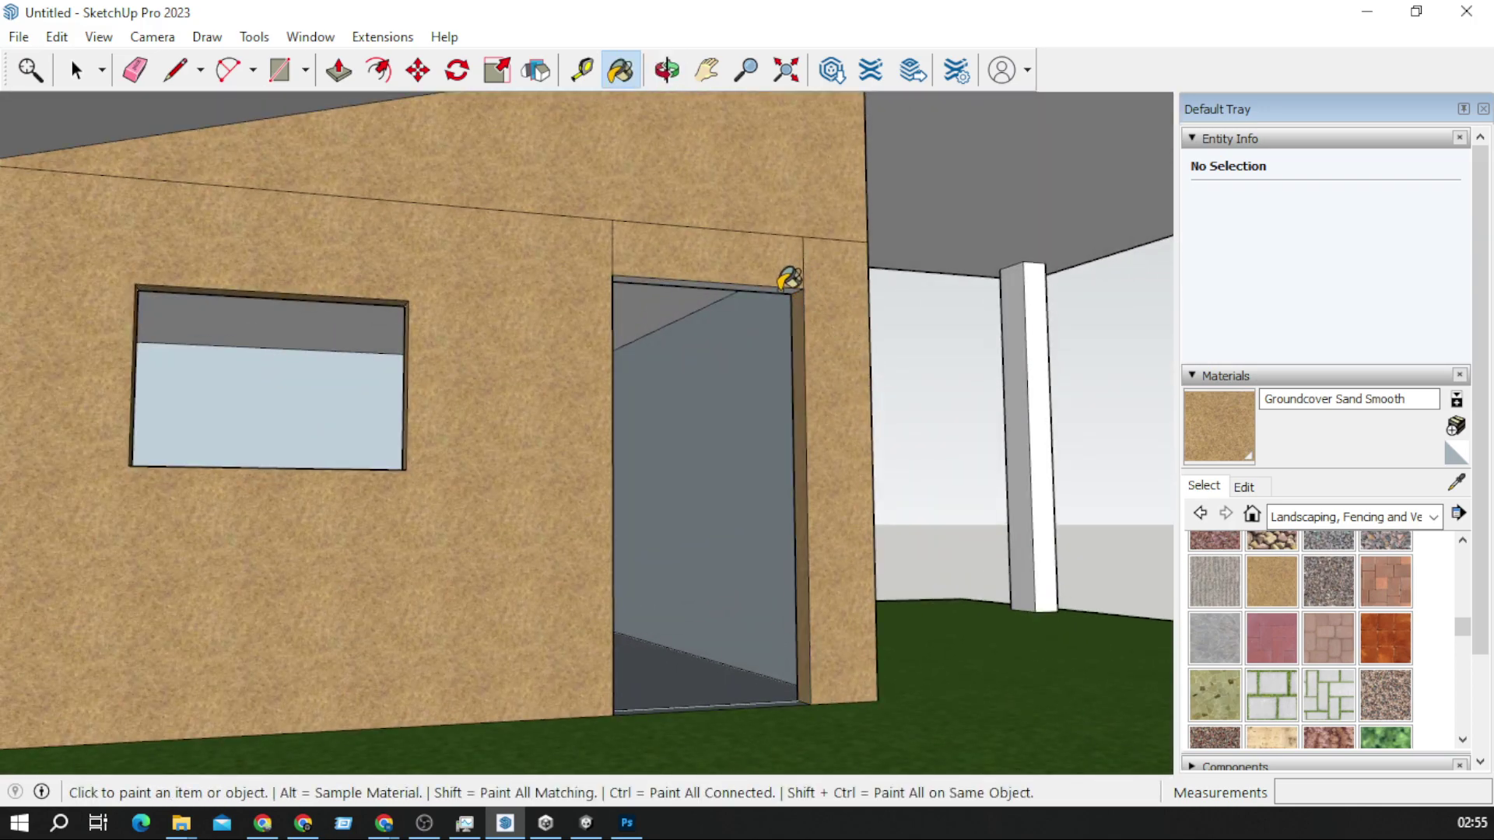
Step: Paint the narrow rear corner strip, the rear wall and the rear gable with Groundcover Sand Smooth
mouse_move(789, 278)
middle_down()
mouse_move(750, 350)
mouse_move(370, 371)
mouse_move(376, 477)
middle_up()
scroll(670, 442, down, 2)
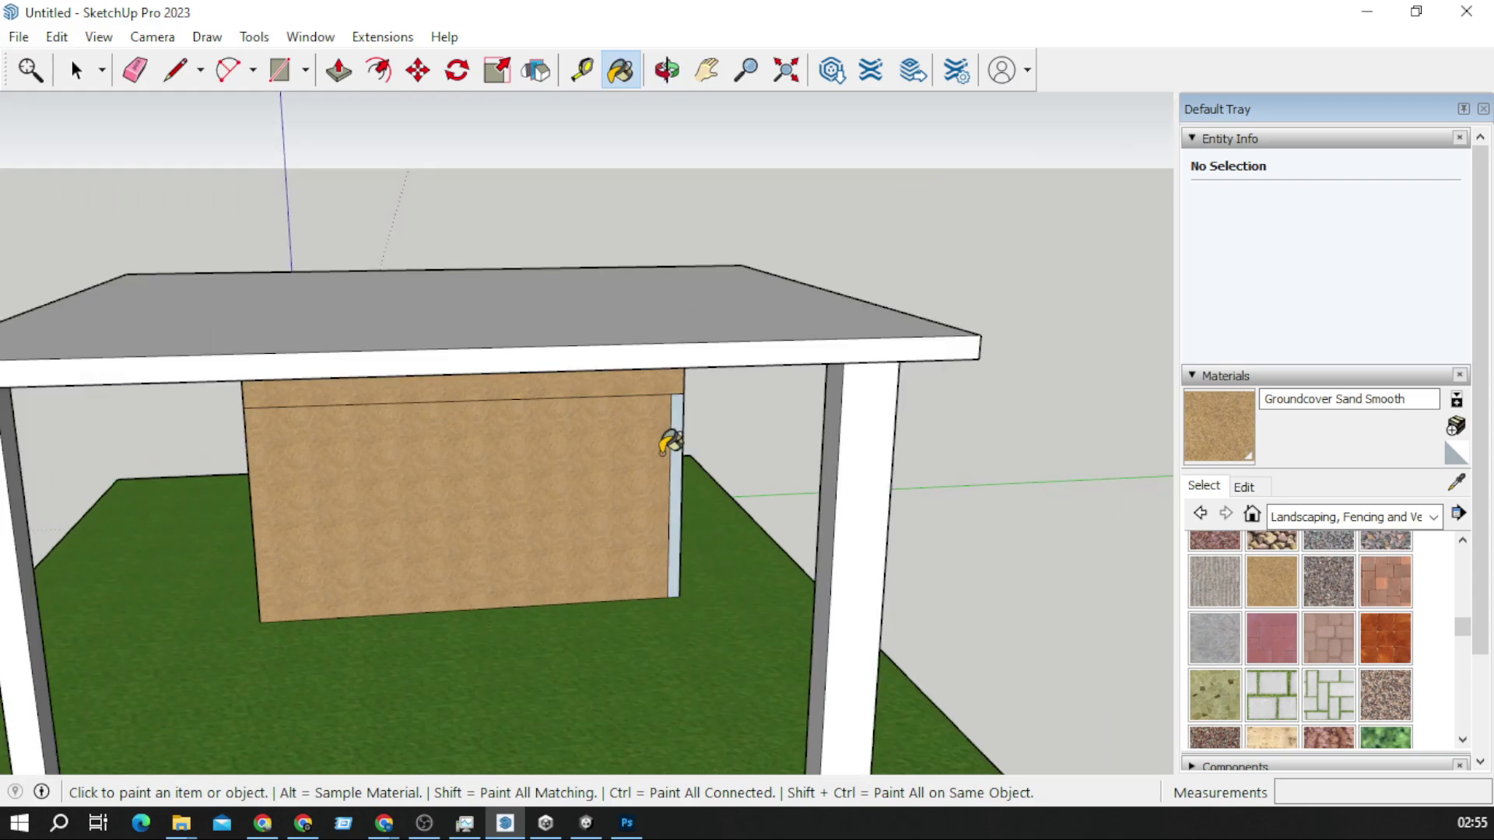
middle_drag(686, 447, 317, 484)
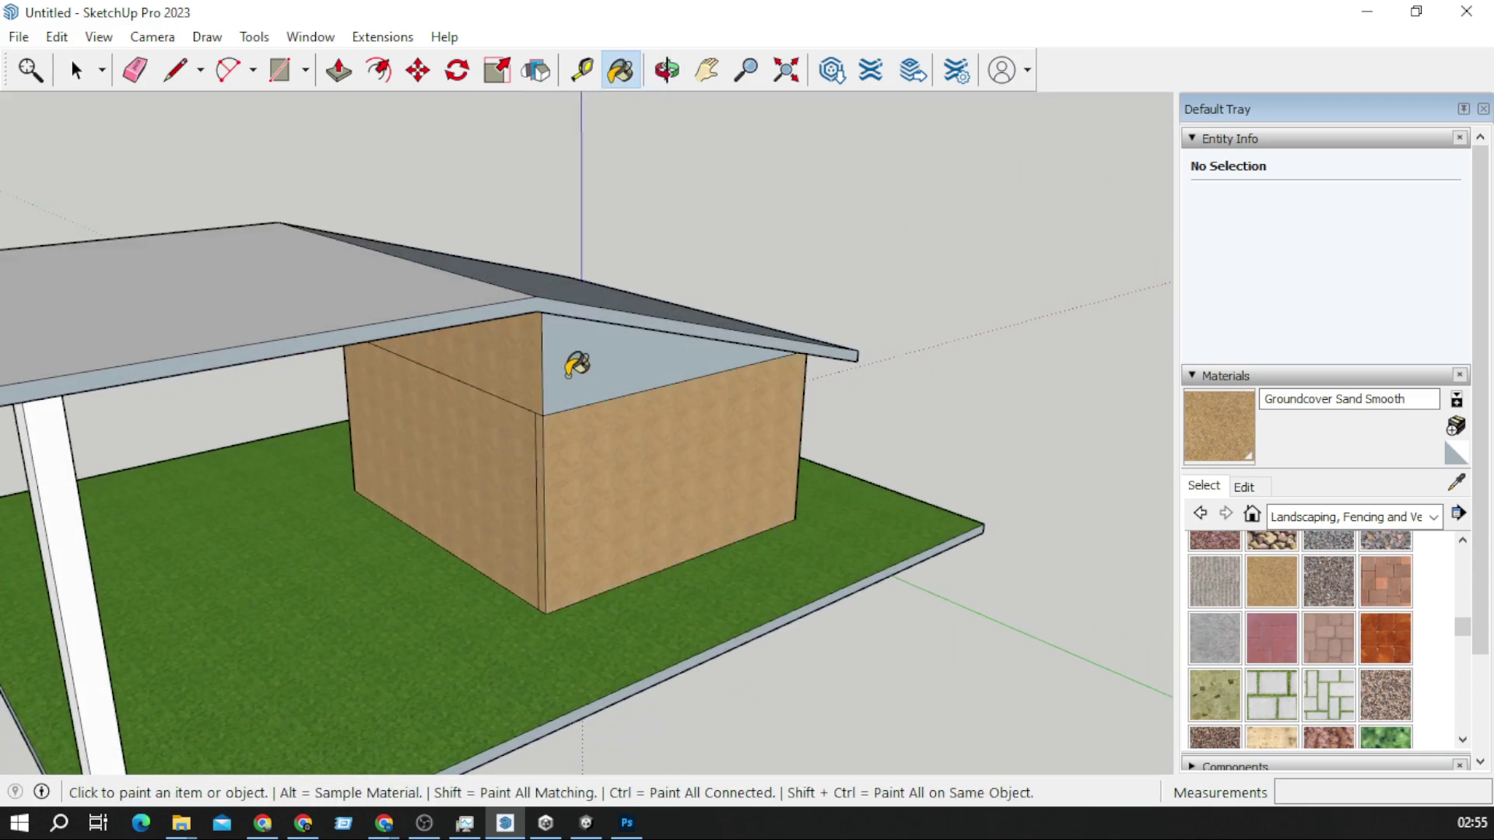
Step: Paint the faces of both canopy posts with Groundcover Sand Smooth
mouse_move(127, 423)
middle_down()
mouse_move(24, 364)
mouse_move(670, 257)
mouse_move(727, 343)
middle_up()
scroll(837, 557, up, 5)
scroll(1104, 393, down, 3)
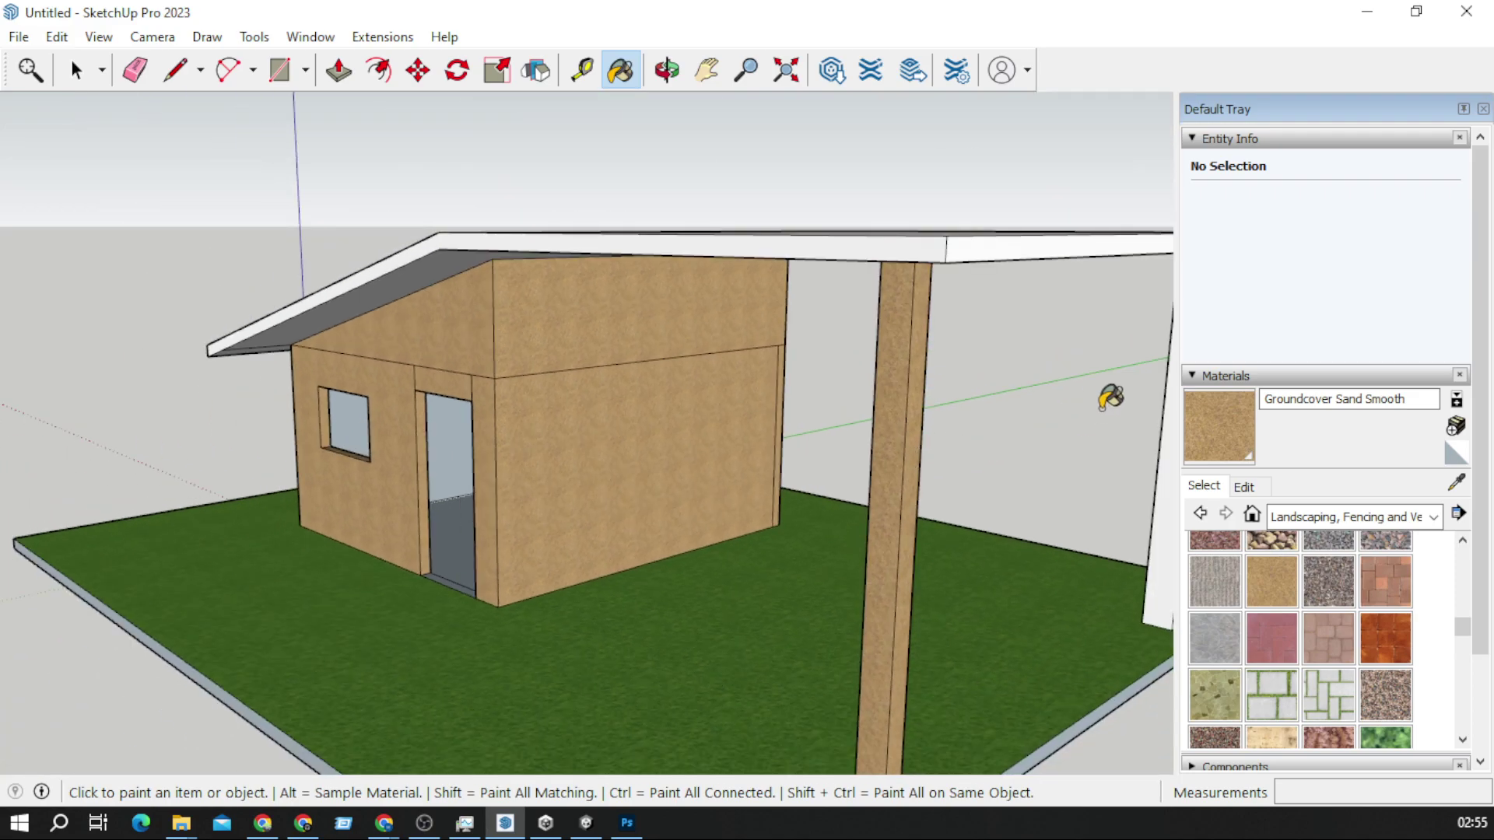
middle_drag(1103, 394, 612, 459)
click(611, 459)
click(651, 477)
middle_drag(510, 494, 627, 493)
click(143, 457)
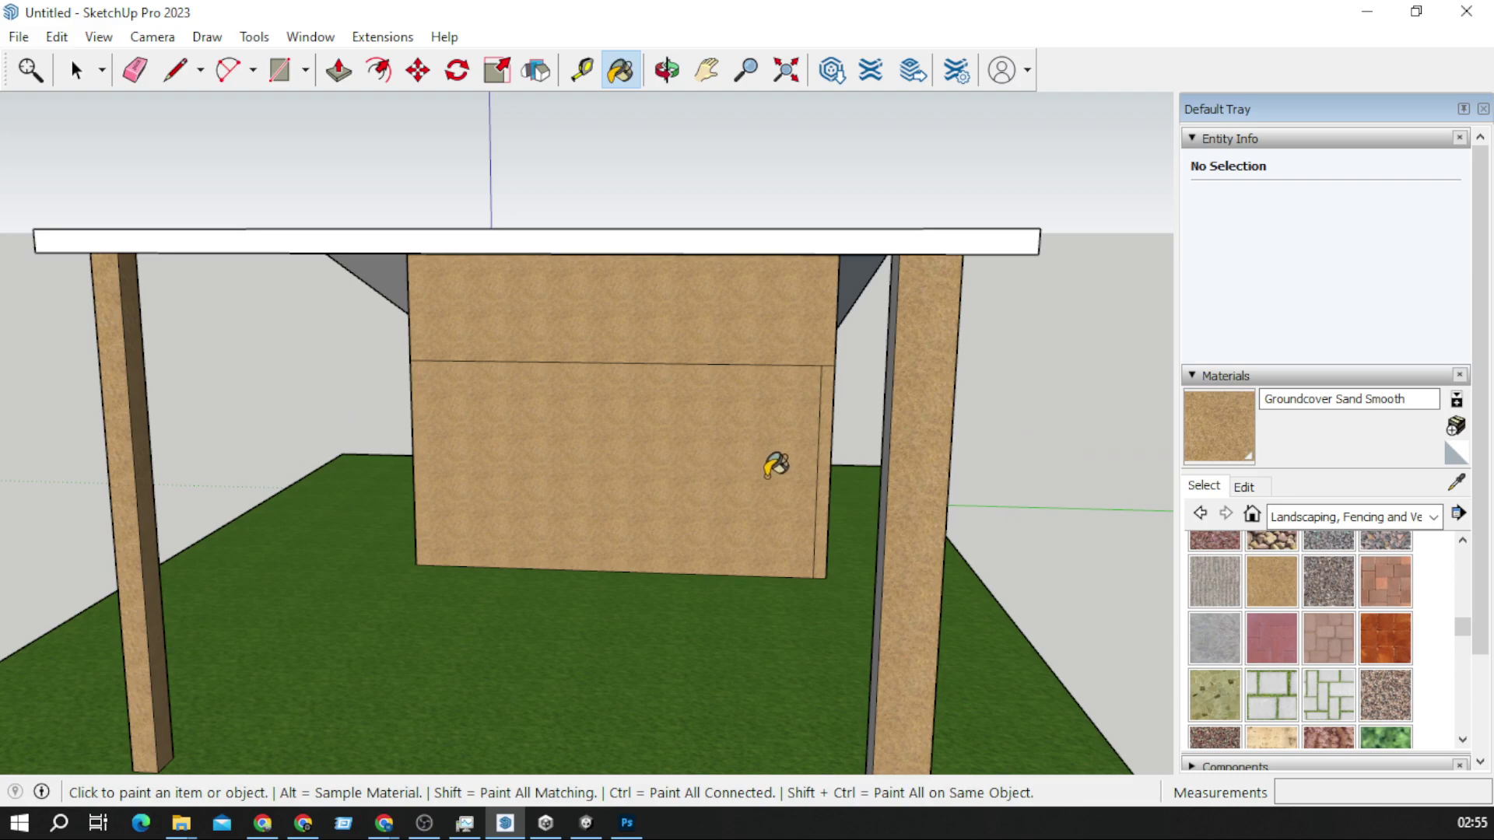
middle_drag(778, 465, 918, 451)
click(1041, 394)
middle_drag(184, 483, 856, 498)
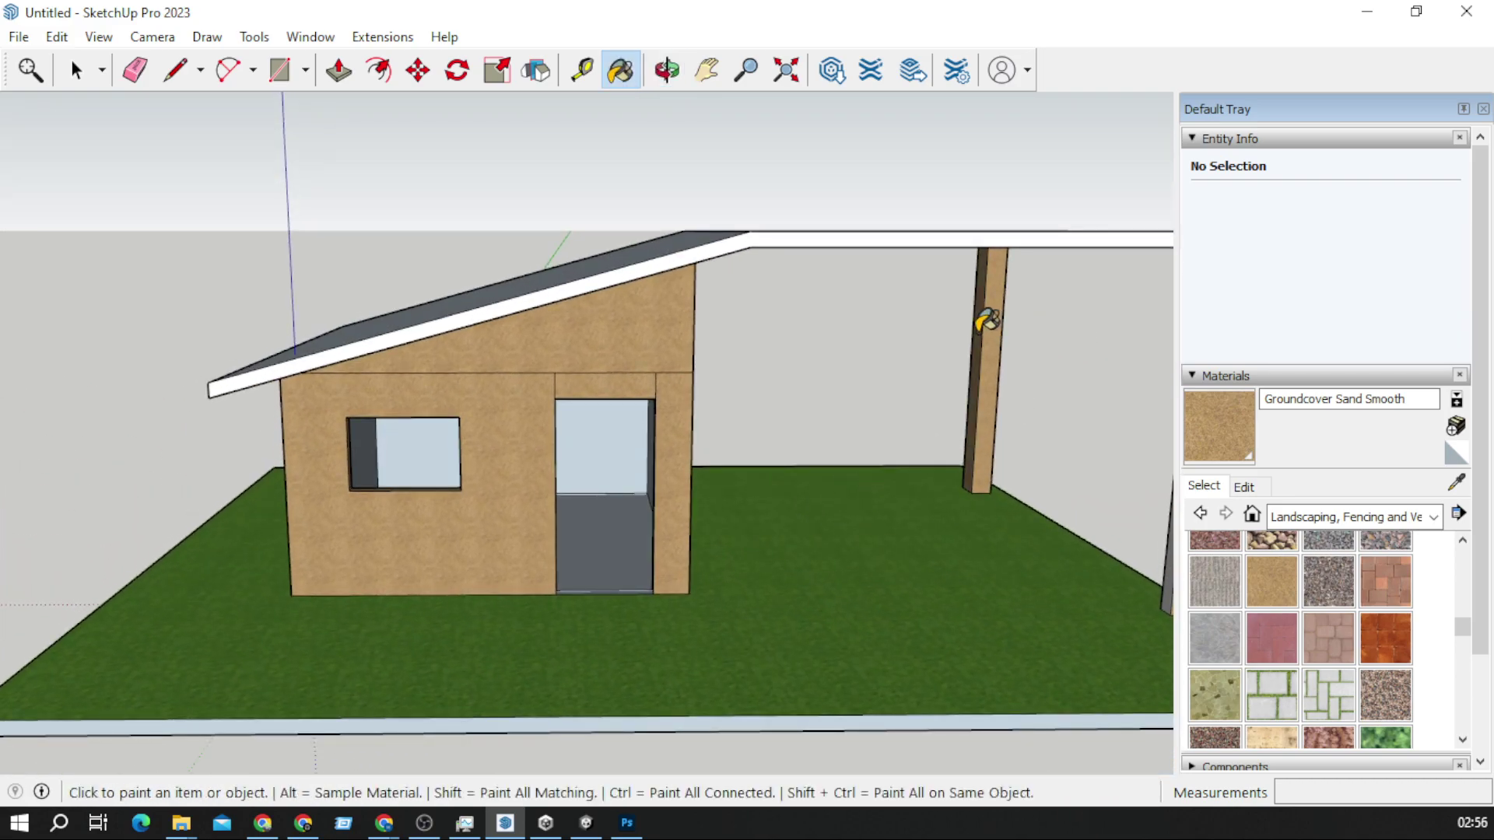
scroll(988, 319, down, 5)
scroll(1074, 333, up, 3)
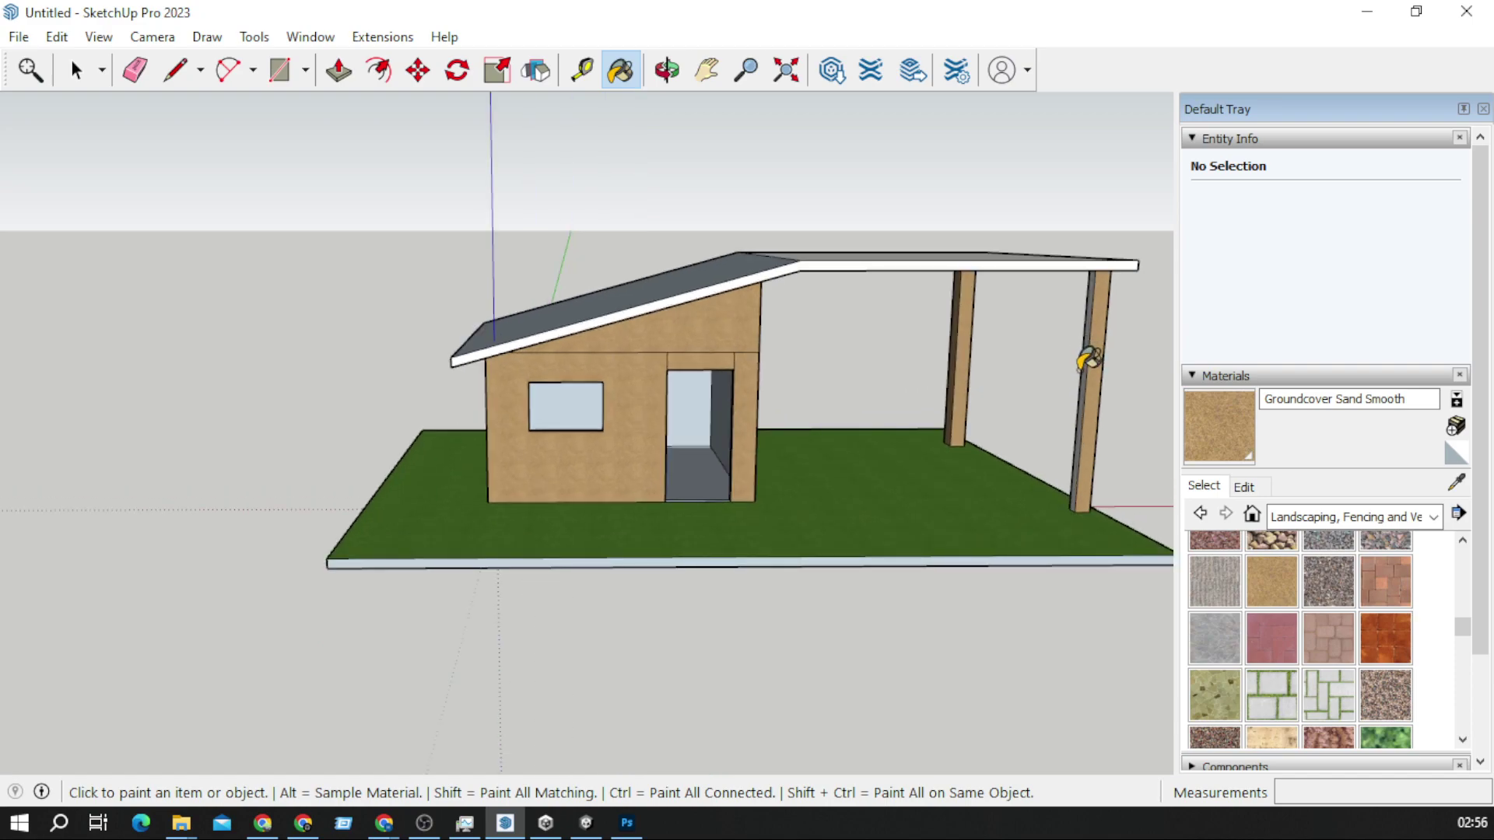
Step: Paint the canopy's top and the roof's outer and front edge faces with Roofing Scalloped Ornate from the Roofing materials
mouse_move(908, 404)
middle_down()
mouse_move(763, 467)
mouse_move(383, 443)
mouse_move(713, 413)
mouse_move(186, 418)
mouse_move(300, 450)
mouse_move(773, 500)
middle_up()
scroll(399, 378, up, 3)
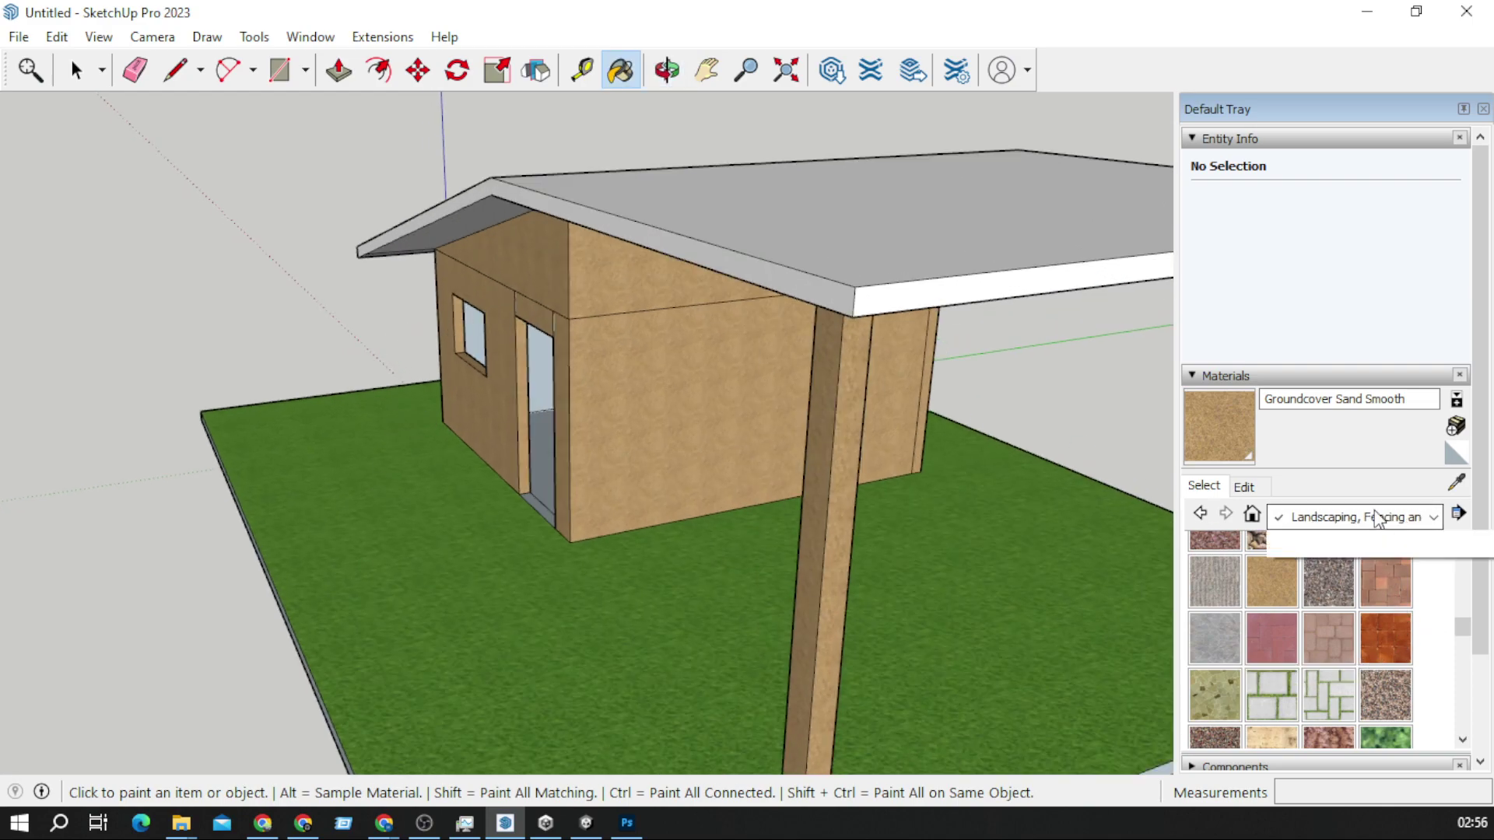
click(1368, 518)
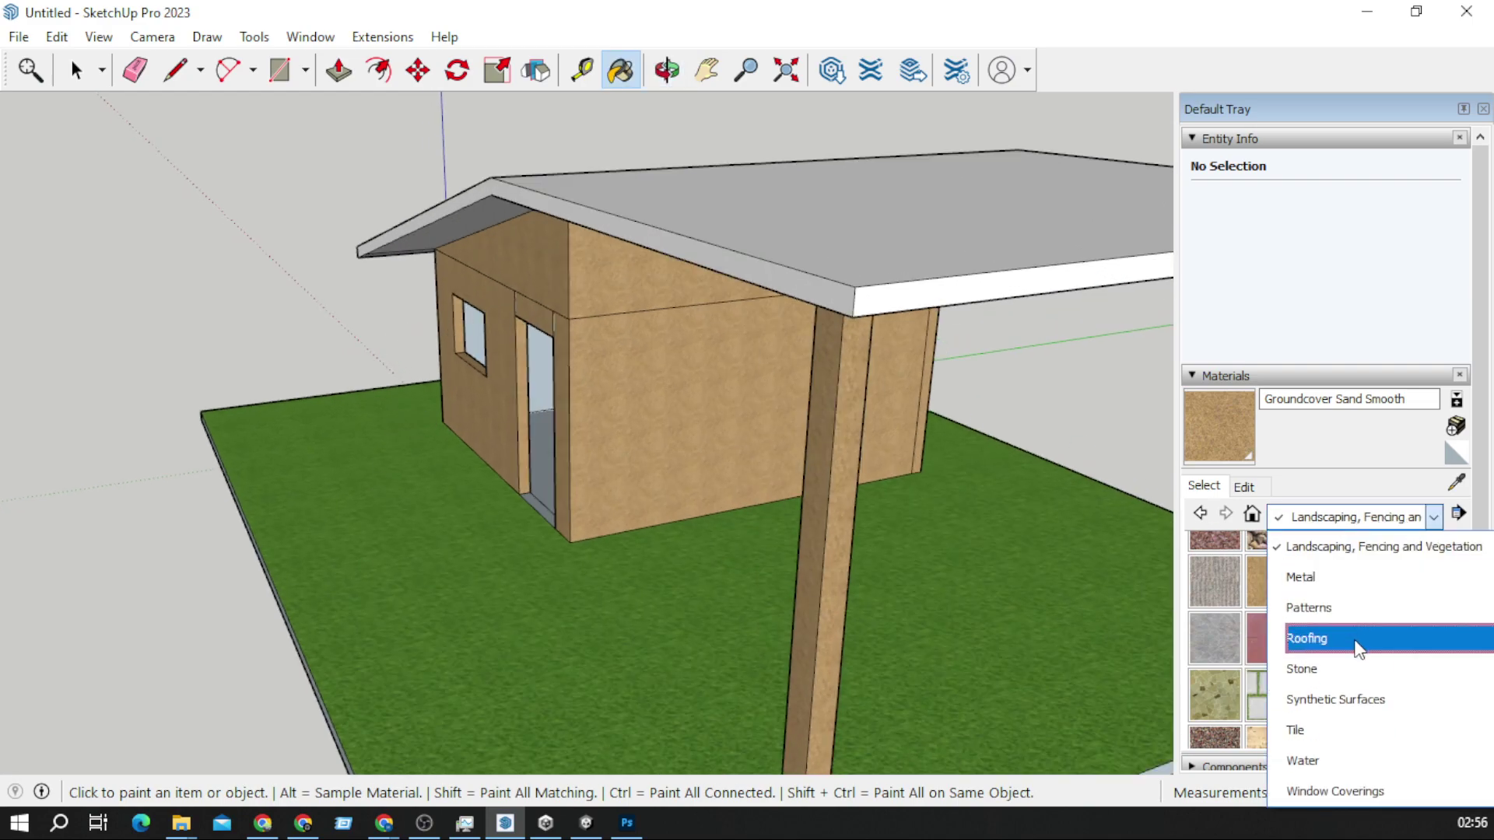
click(1362, 640)
click(1340, 578)
click(894, 242)
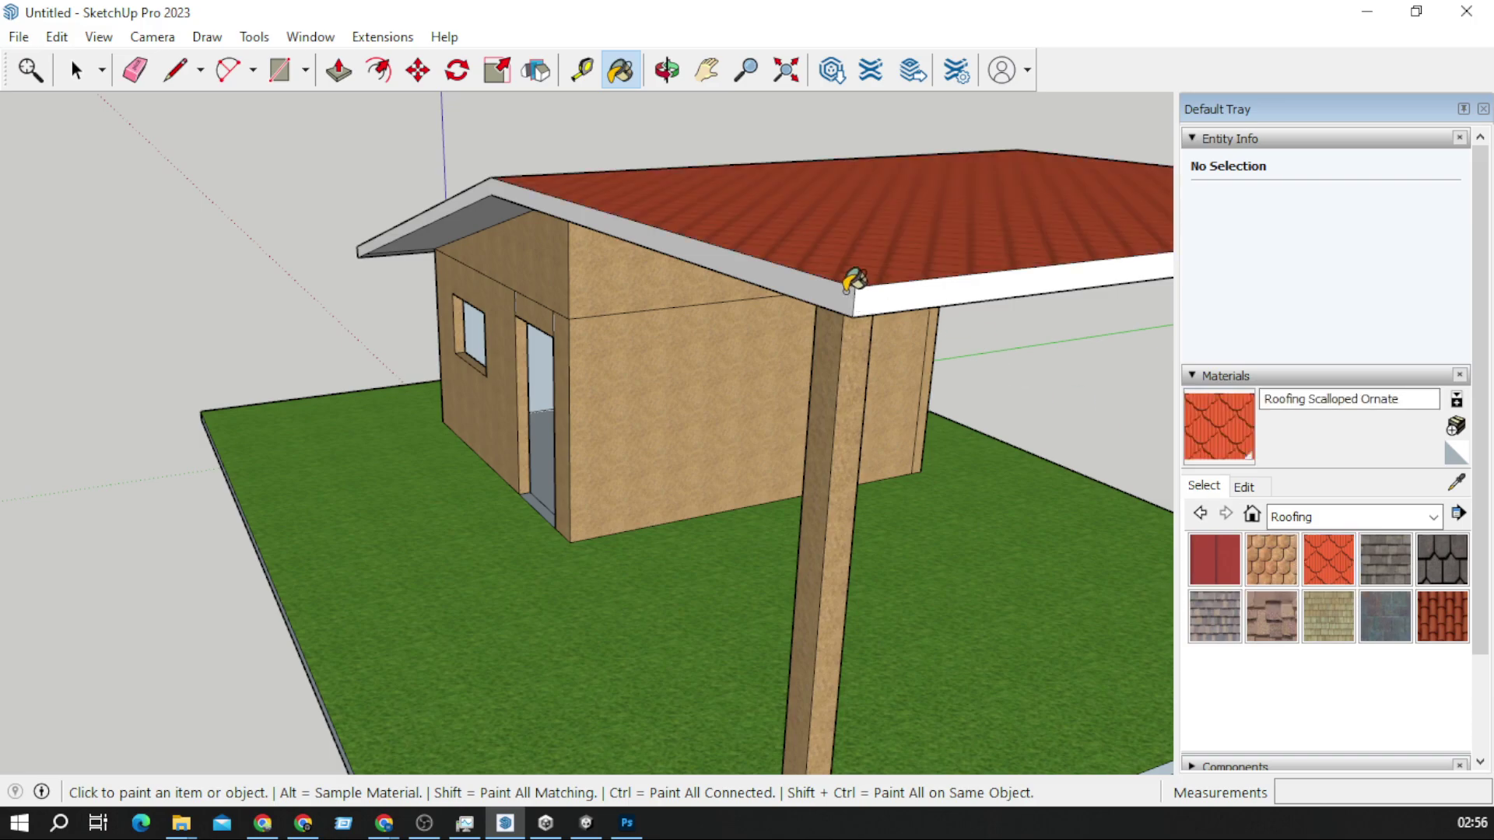
click(860, 300)
click(759, 270)
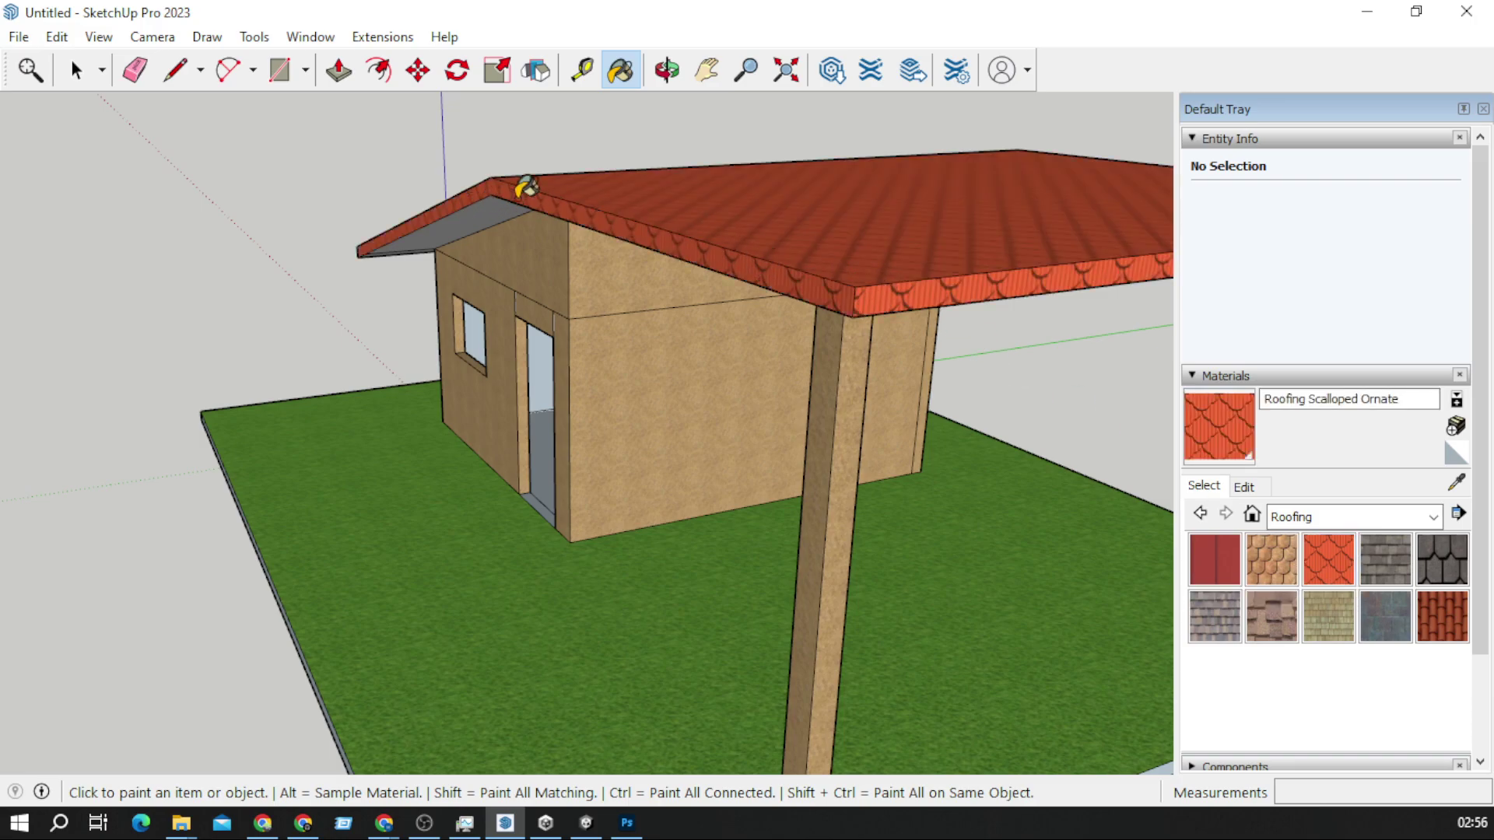
Step: Paint the main roof slope, its low eave edge and the rear roof edges with Roofing Scalloped Ornate
middle_drag(549, 180, 470, 230)
scroll(317, 194, down, 3)
middle_drag(317, 194, 1060, 189)
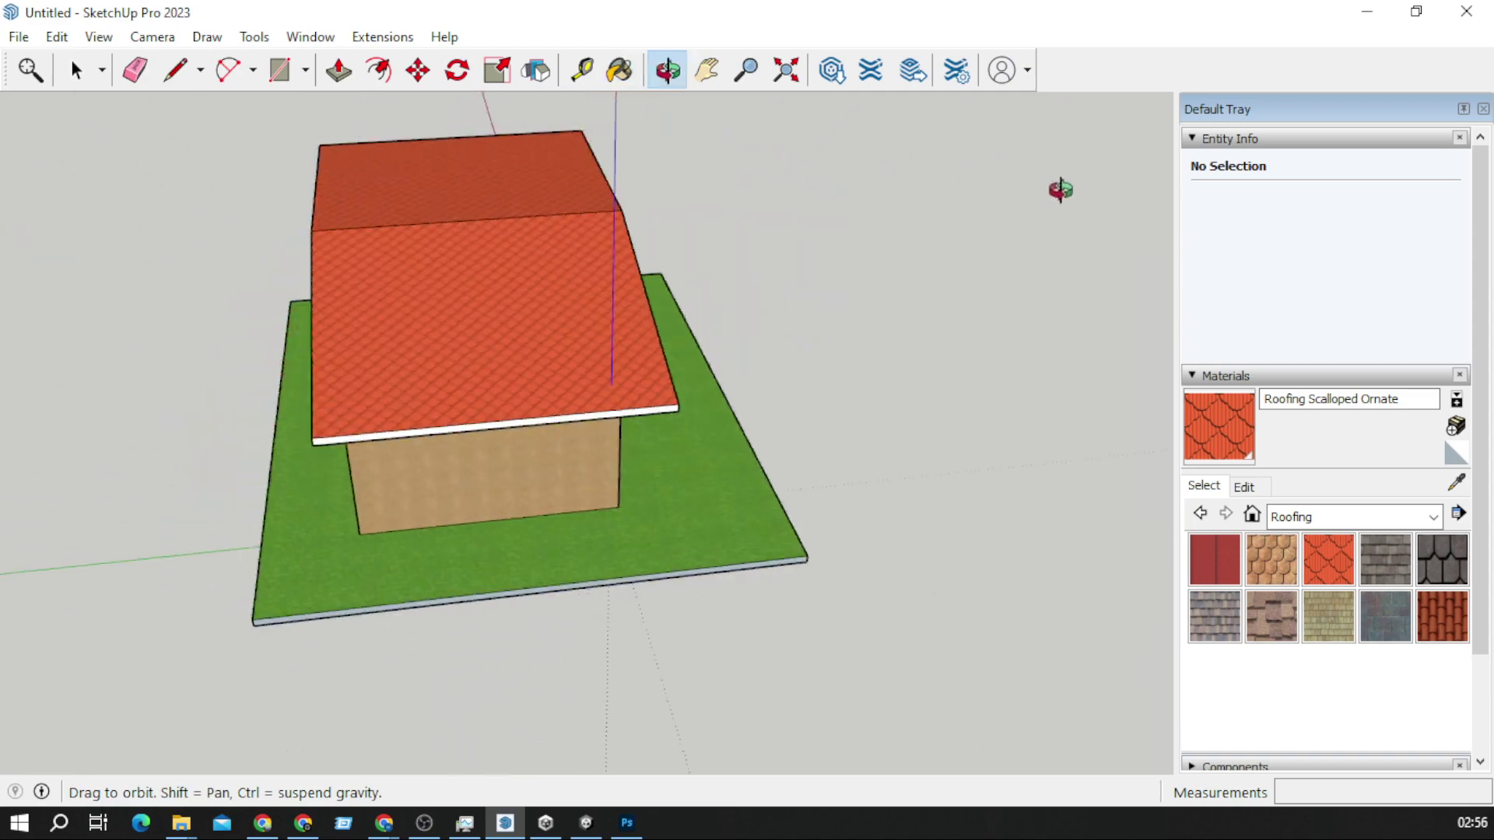
scroll(404, 420, up, 3)
click(384, 457)
middle_drag(292, 431, 500, 324)
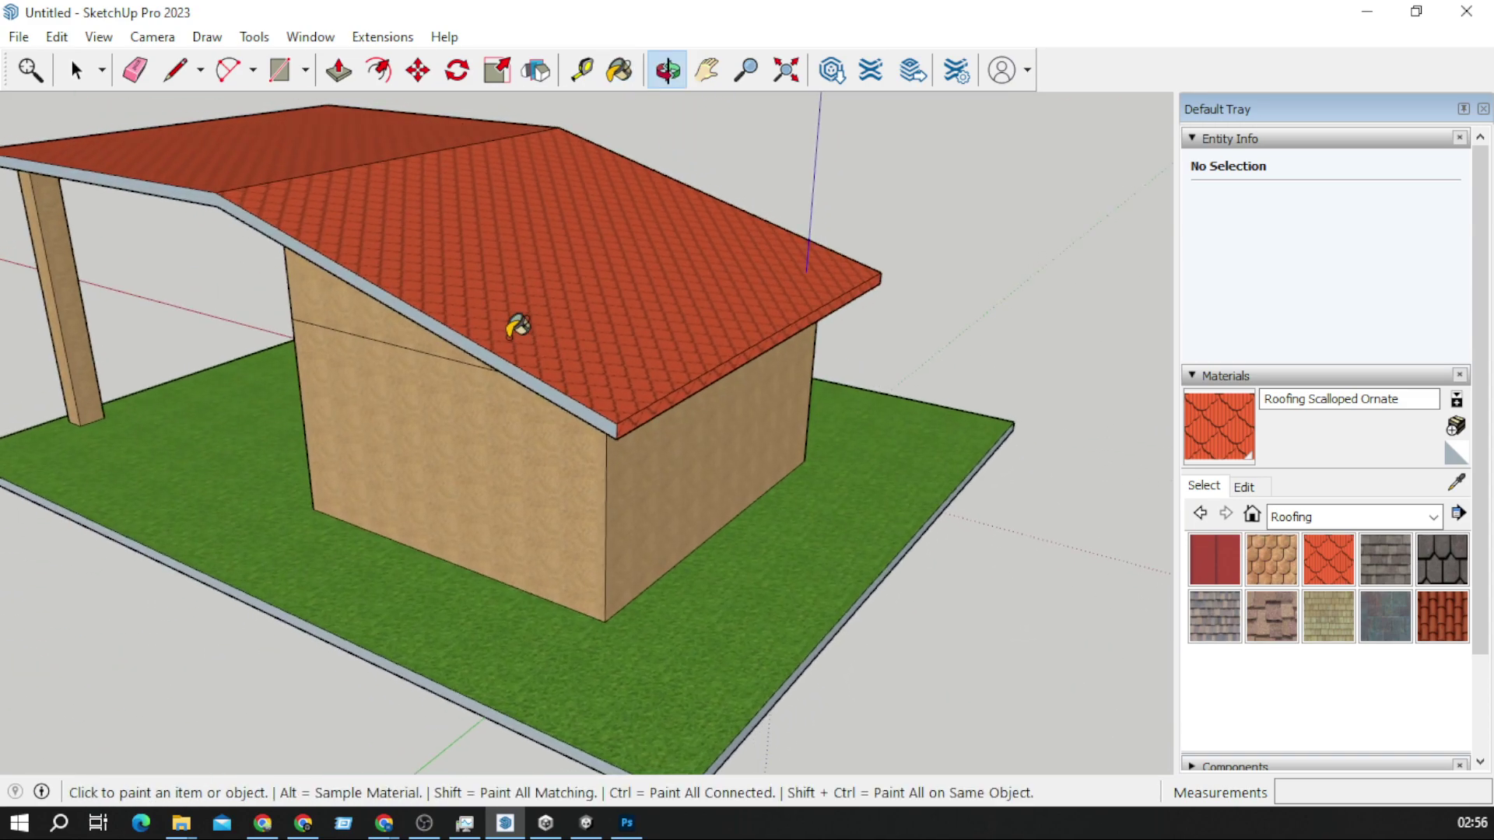
click(446, 330)
Step: Sample Groundcover Sand Smooth from the house wall and paint the undersides of the roof and canopy with it
scroll(509, 314, down, 3)
mouse_move(787, 307)
middle_down()
mouse_move(334, 307)
mouse_move(220, 250)
mouse_move(509, 270)
mouse_move(604, 220)
mouse_move(954, 301)
middle_up()
click(1454, 477)
click(693, 390)
scroll(848, 389, up, 3)
mouse_move(920, 324)
middle_down()
mouse_move(808, 311)
mouse_move(699, 127)
middle_up()
click(661, 150)
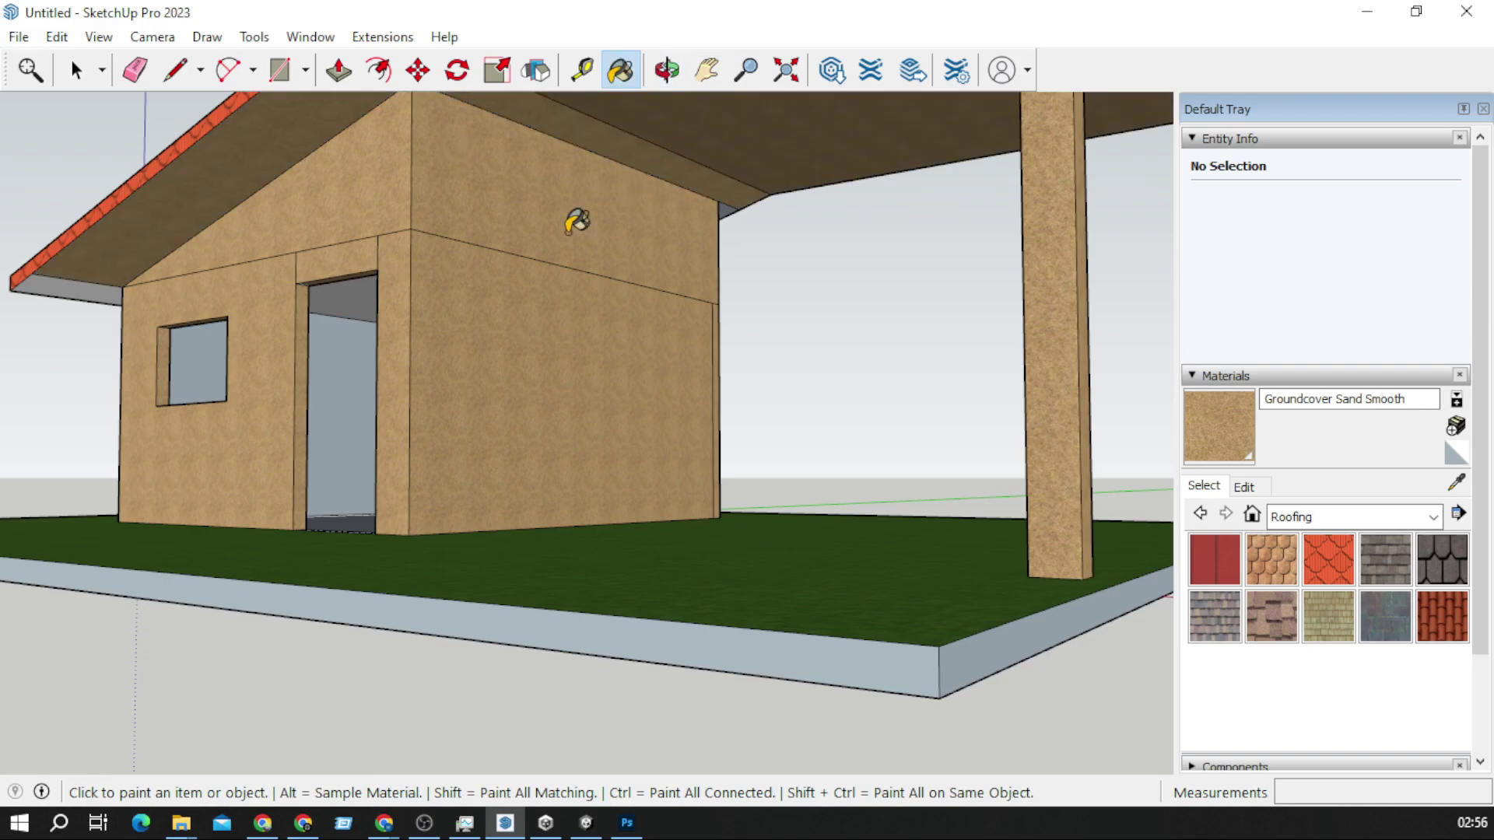
mouse_move(272, 289)
middle_down()
mouse_move(210, 266)
mouse_move(547, 287)
mouse_move(807, 171)
mouse_move(760, 214)
mouse_move(207, 383)
mouse_move(486, 453)
mouse_move(500, 389)
mouse_move(423, 517)
mouse_move(574, 428)
mouse_move(632, 418)
middle_up()
scroll(501, 390, up, 5)
scroll(633, 418, down, 5)
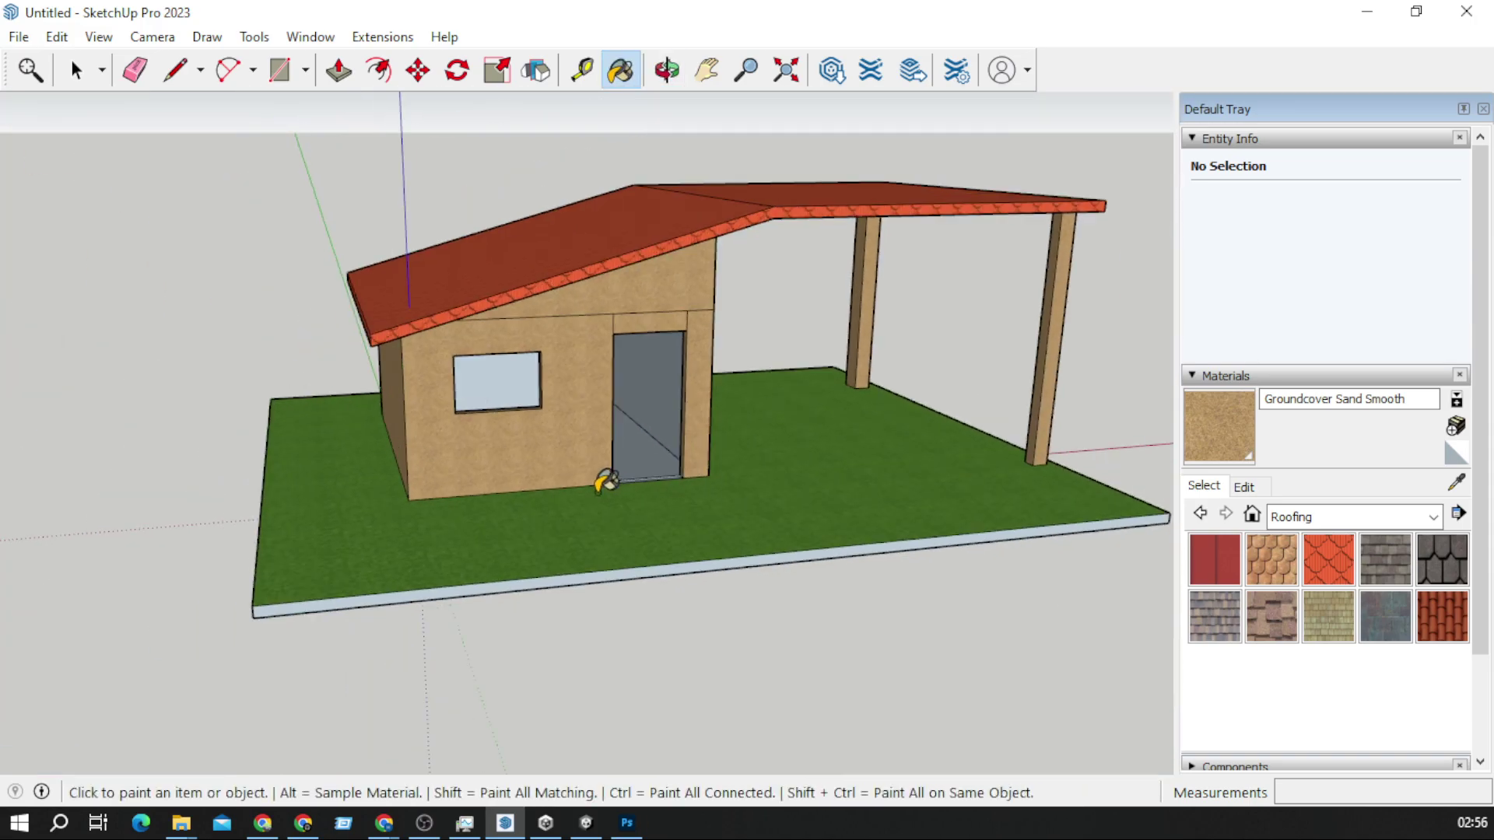
middle_drag(600, 477, 919, 436)
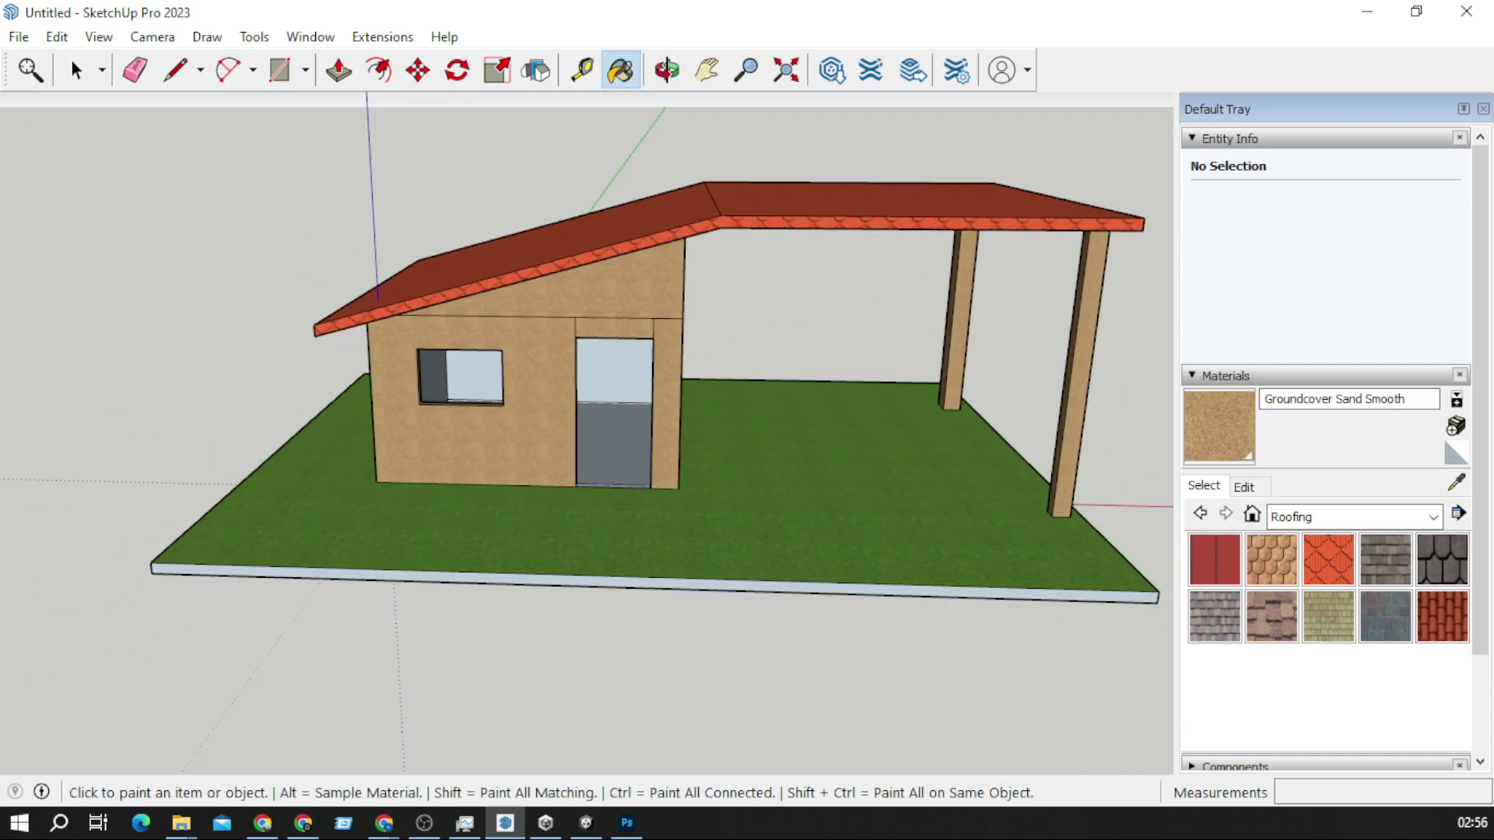
Step: Save the model to the Desktop as a SketchUp model named SimpleHouse
click(18, 37)
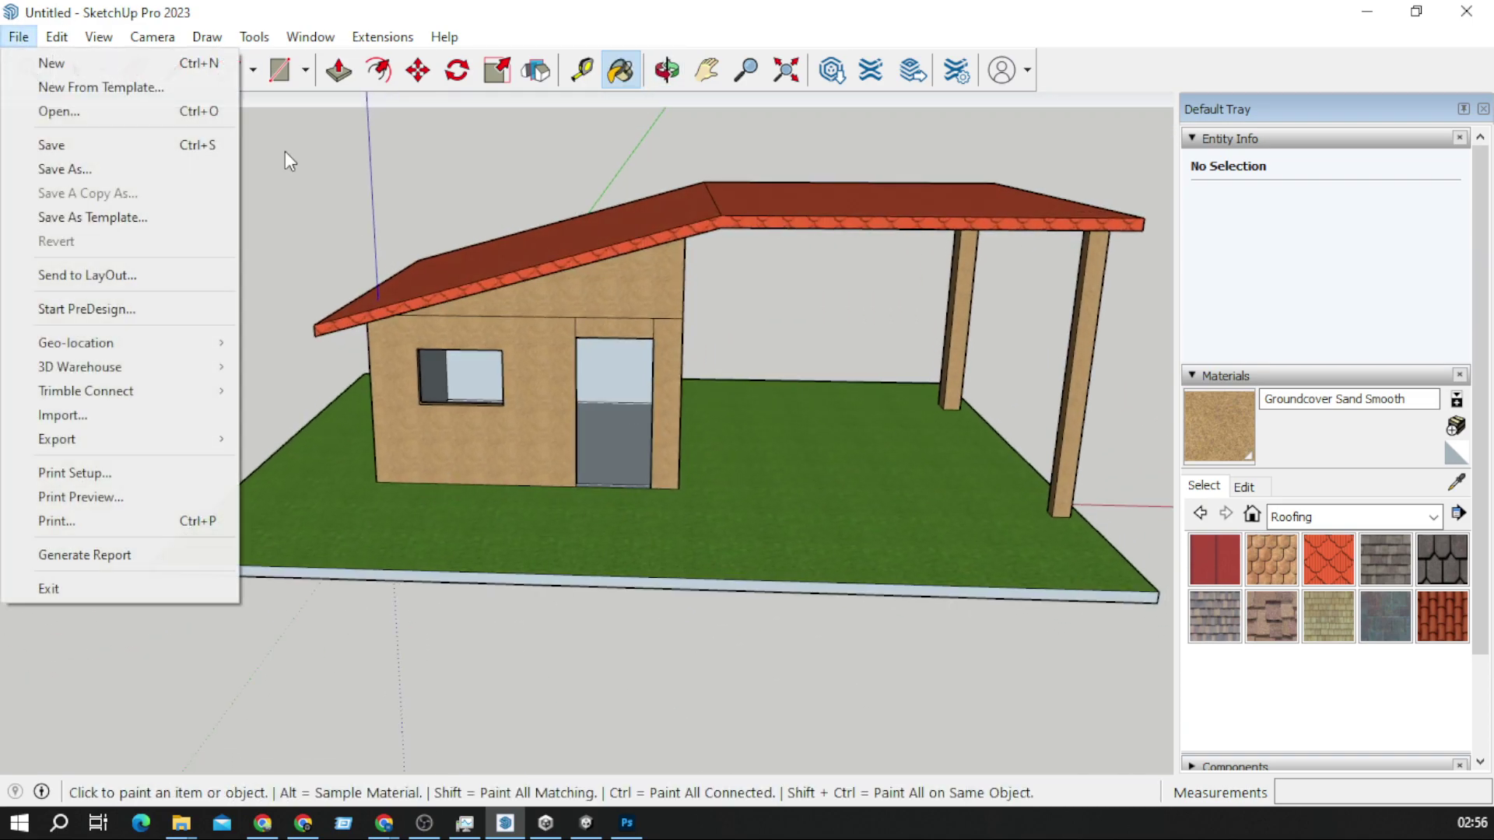
click(126, 167)
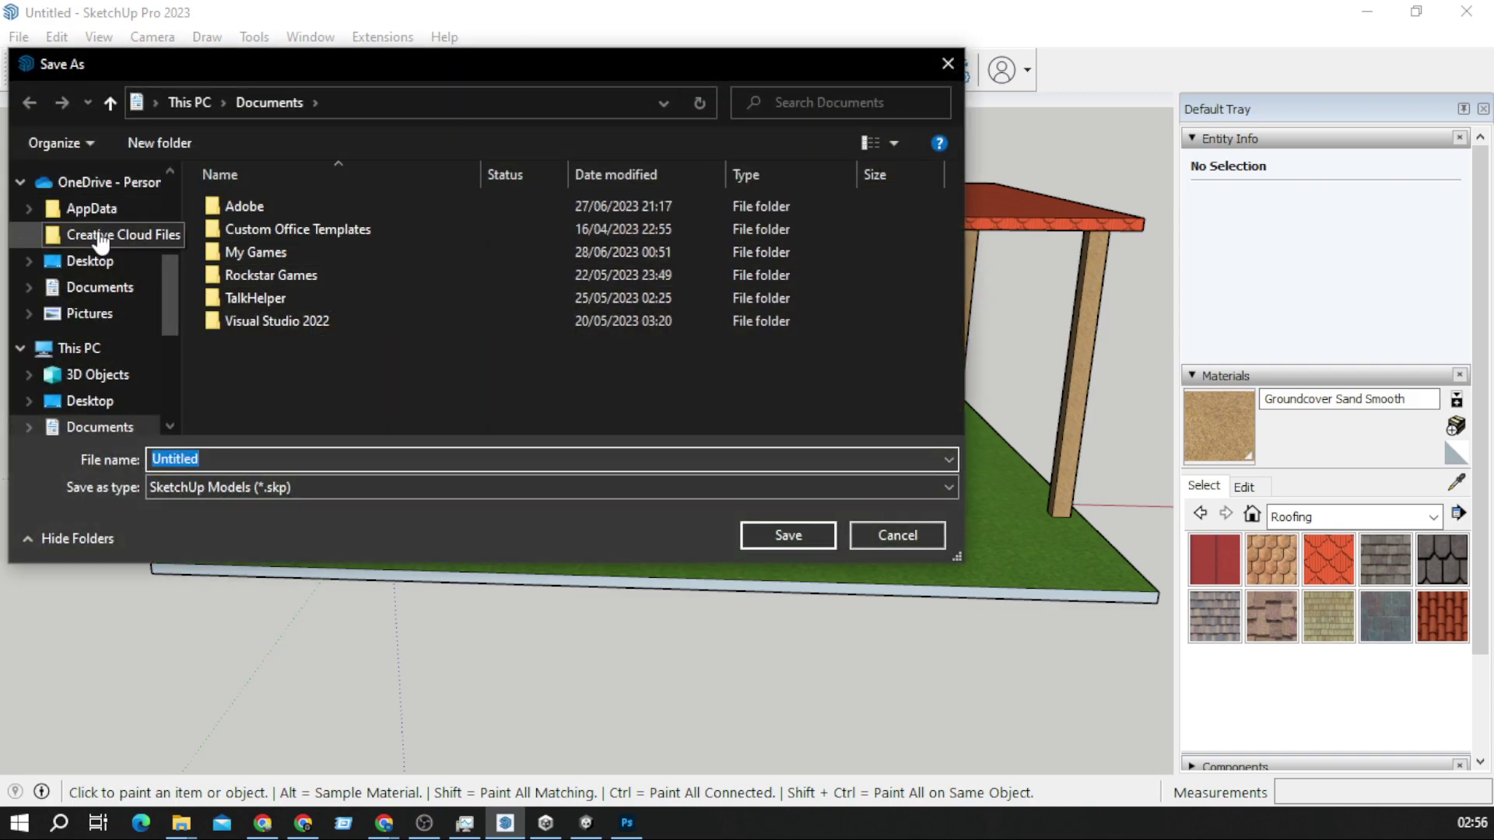
click(87, 401)
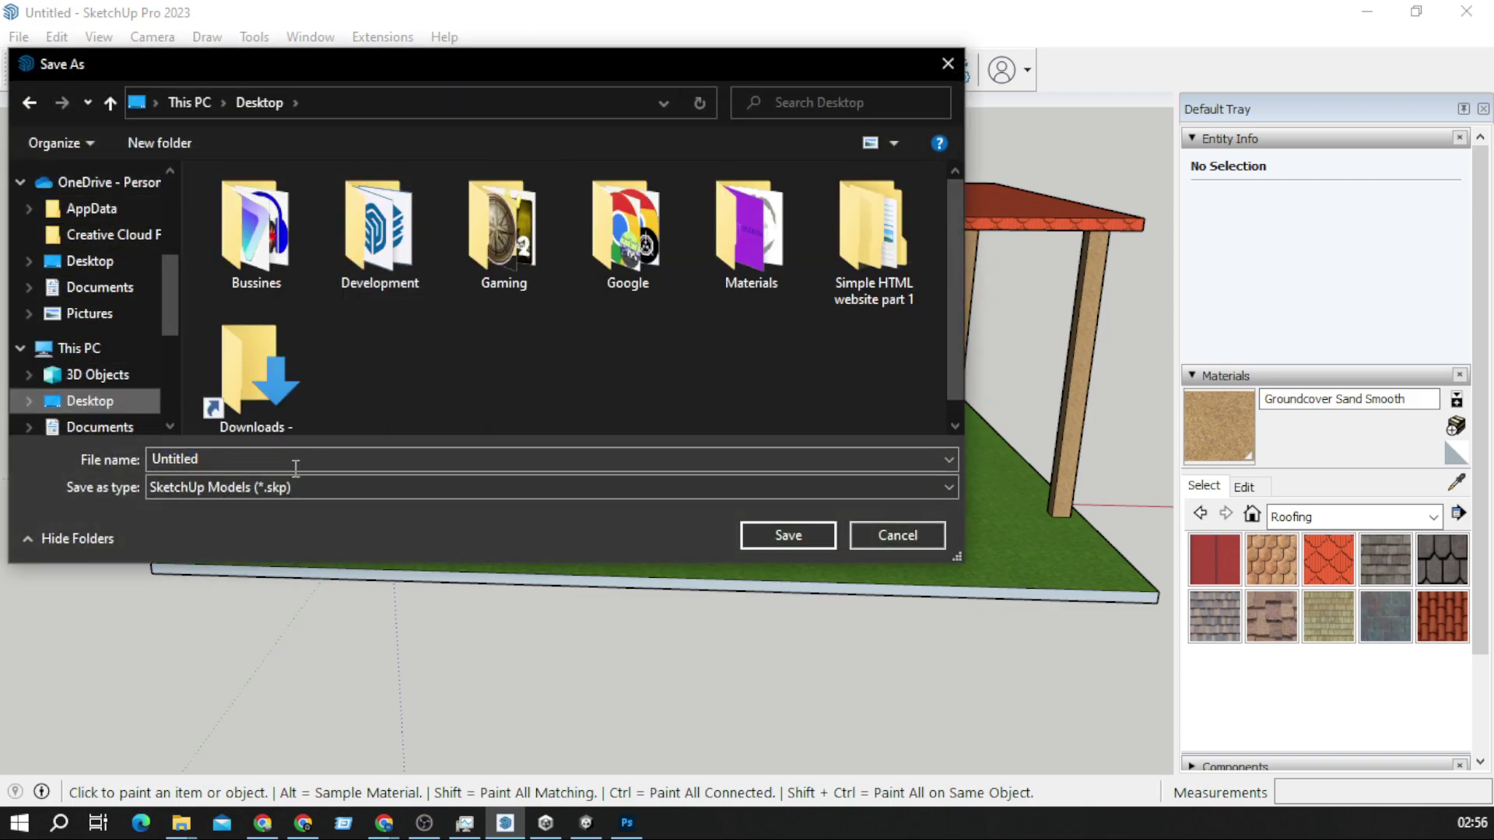
text(Simpl)
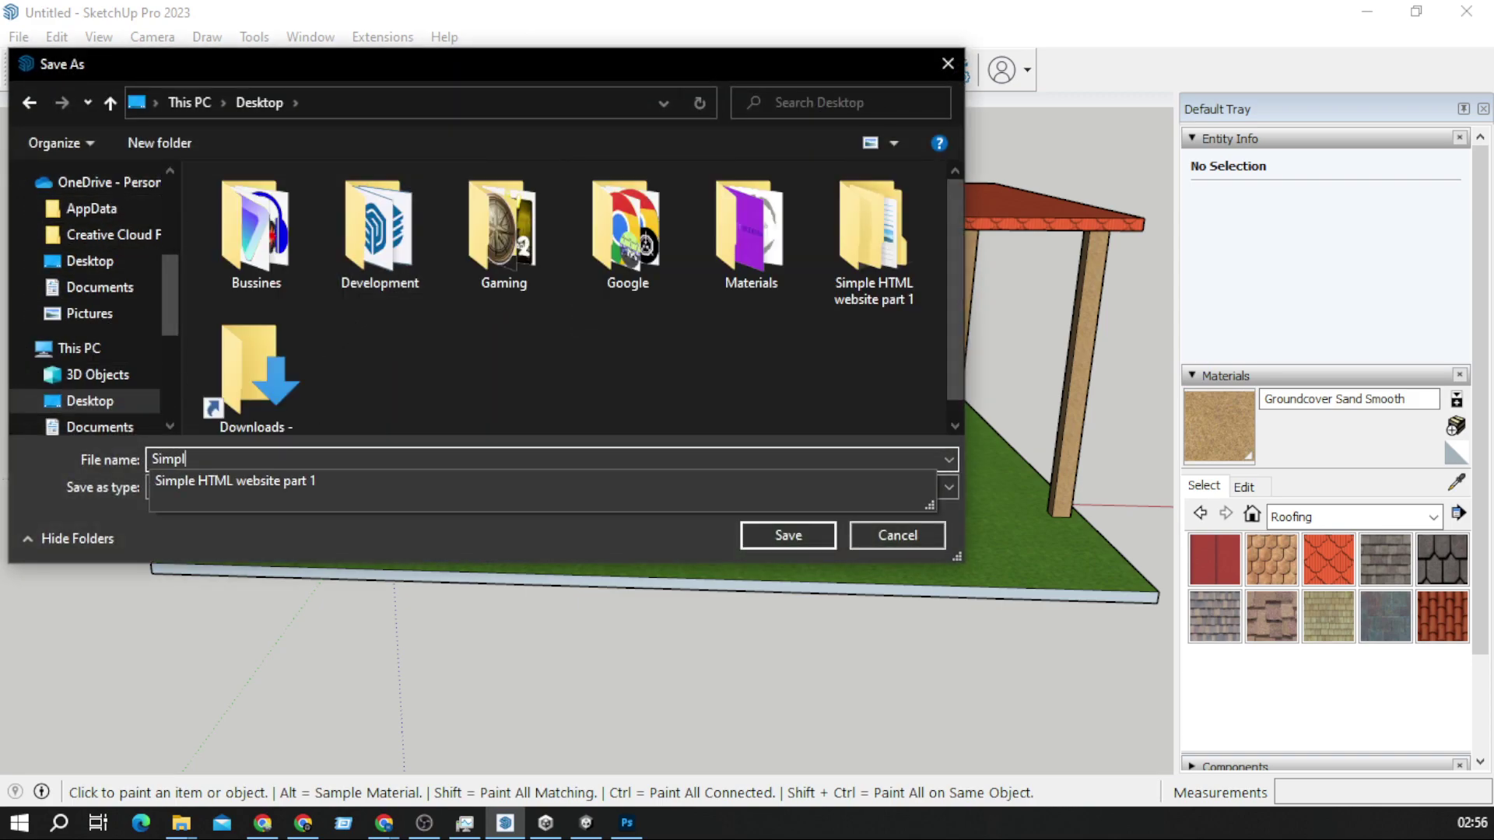
text(eH)
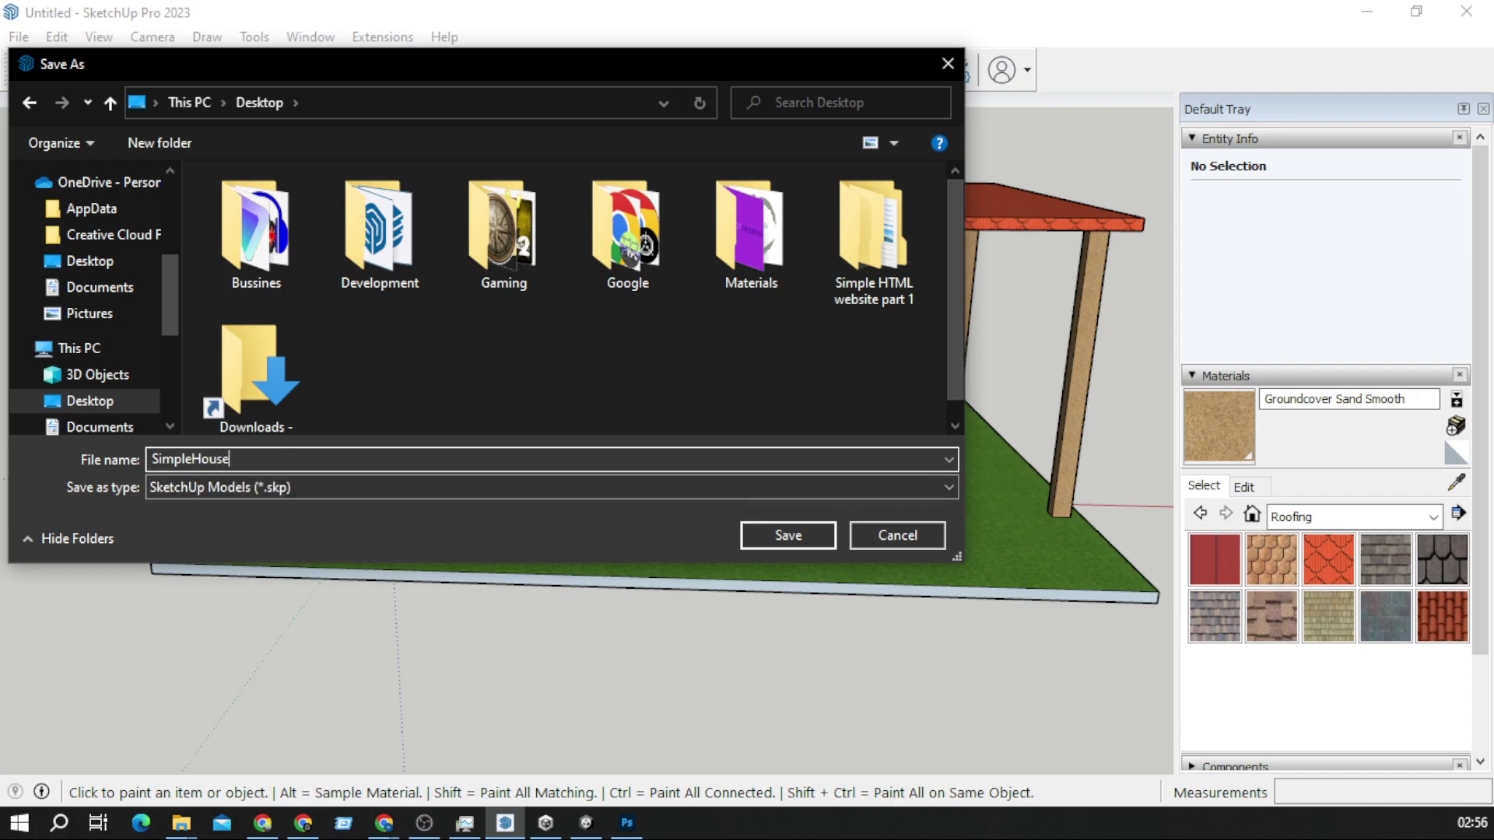
text(ouse)
key(Return)
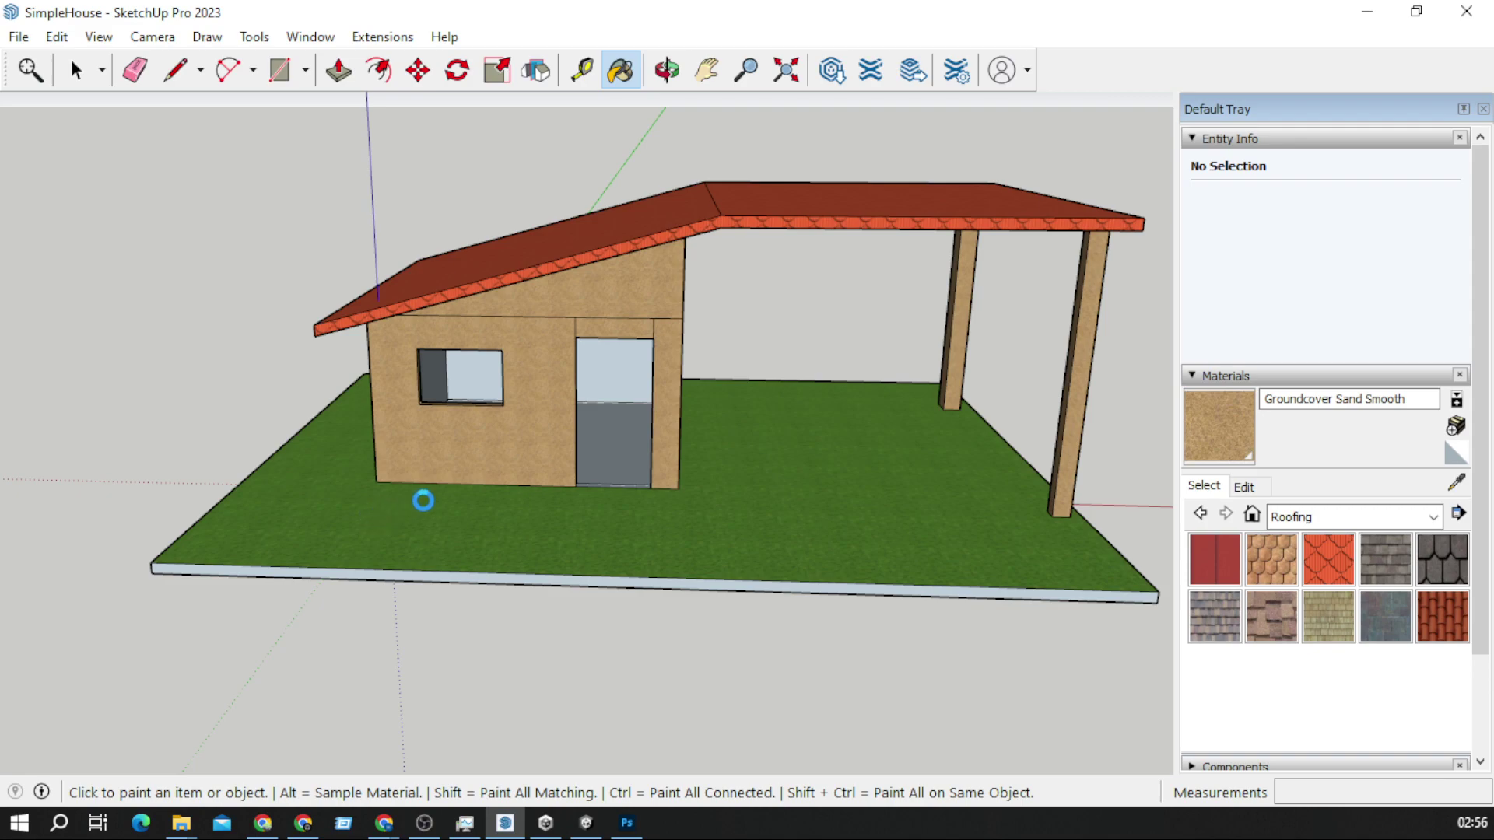
Step: Switch to the TestProject project in Unity
scroll(481, 440, down, 3)
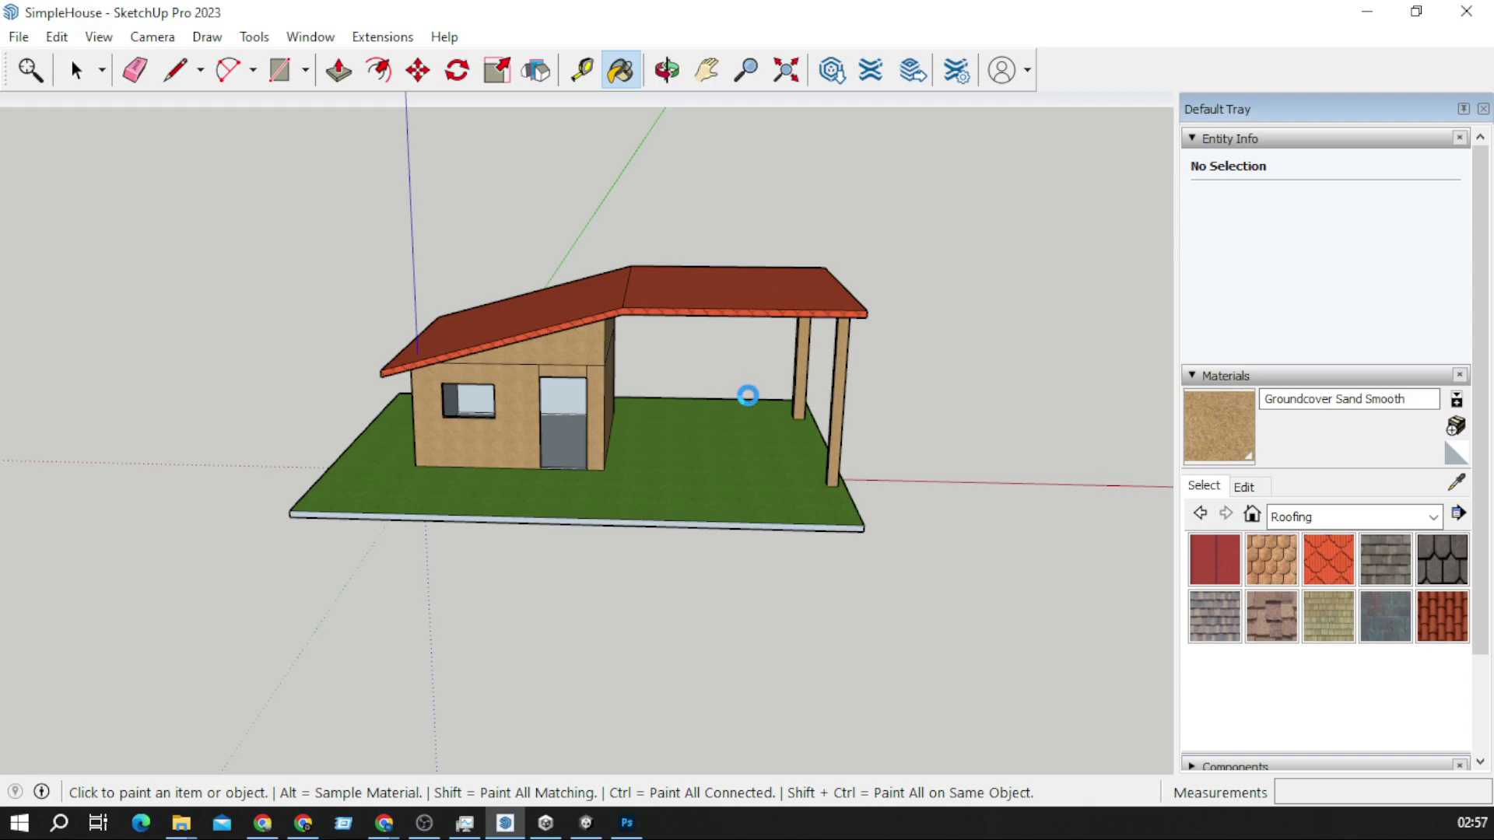
middle_drag(752, 377, 618, 400)
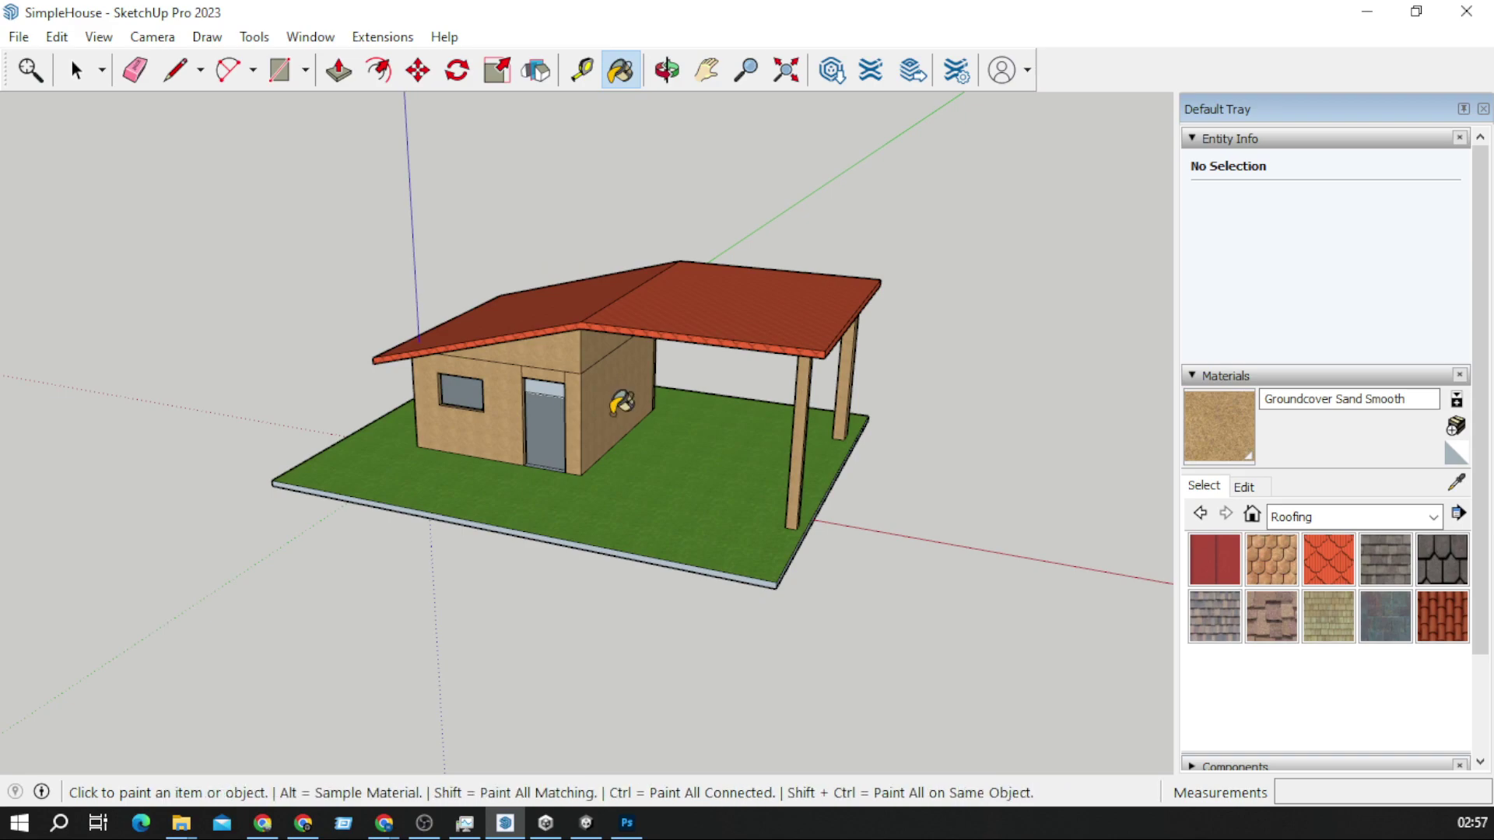
mouse_move(585, 822)
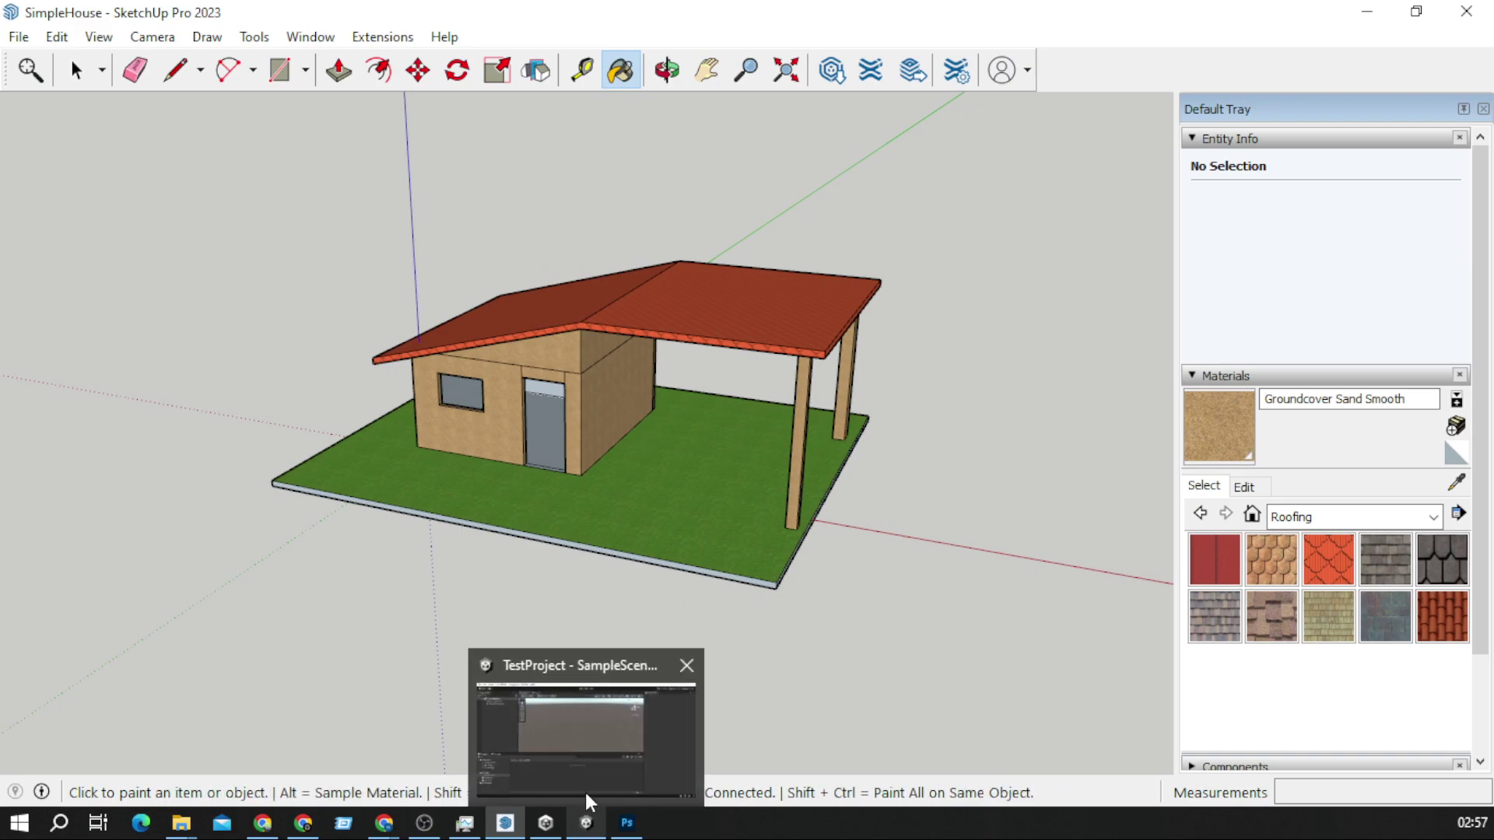
click(587, 775)
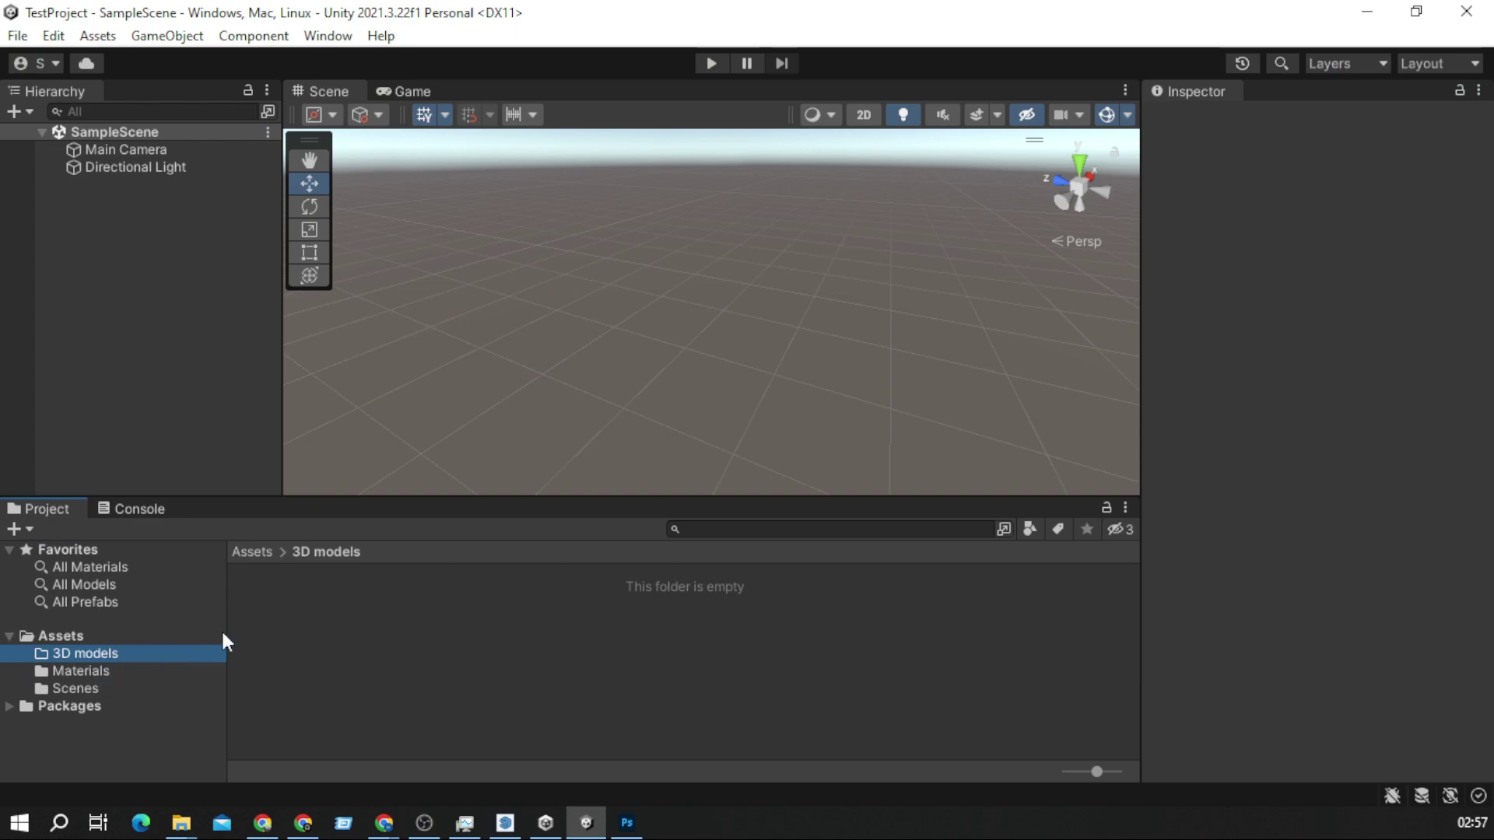
Step: Import the SimpleHouse SketchUp model from the Desktop into the project's 3D models folder
right_click(350, 631)
click(567, 286)
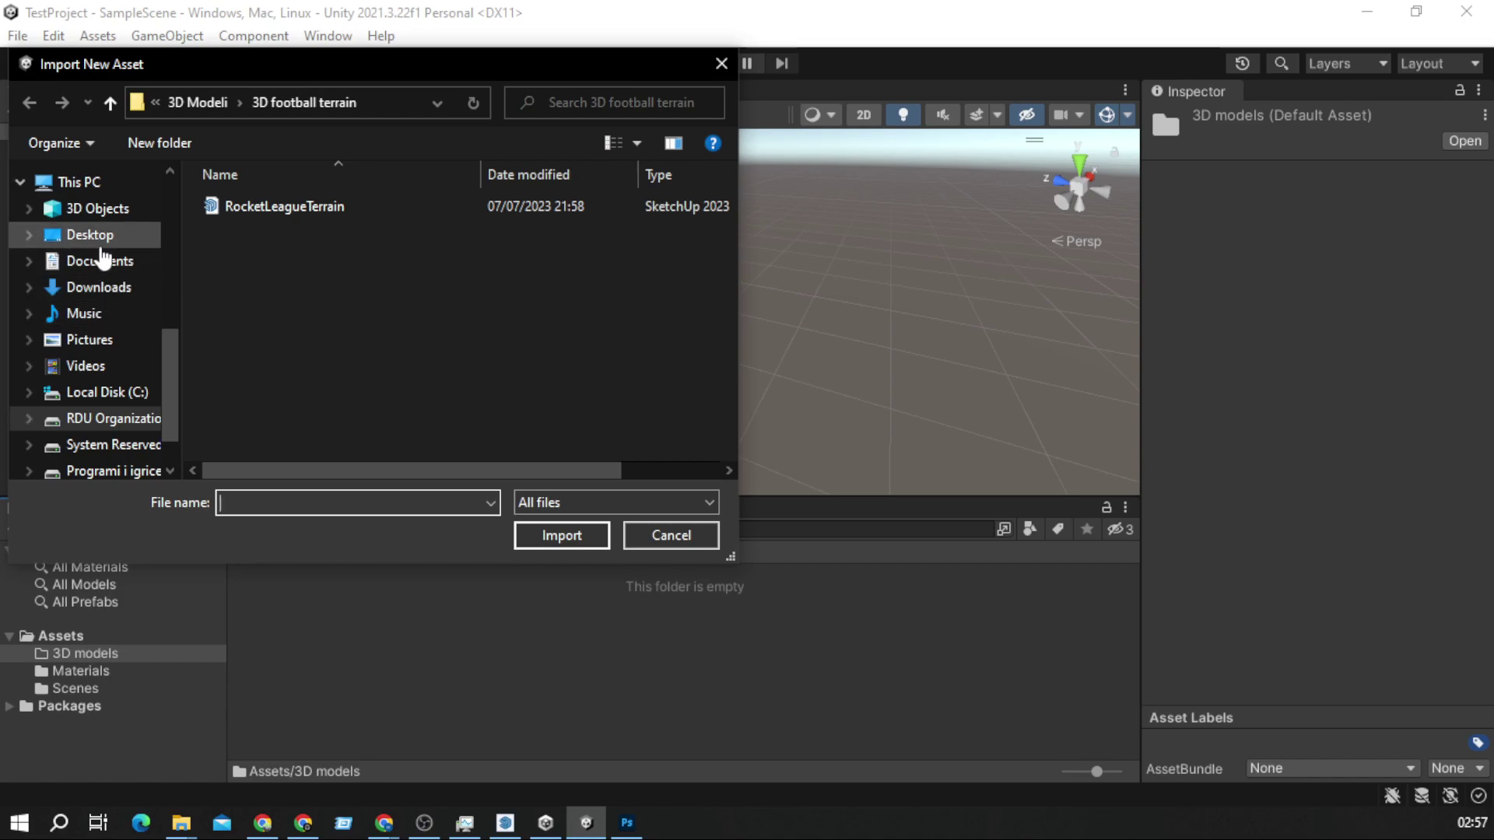
click(99, 245)
scroll(445, 277, down, 3)
double_click(385, 401)
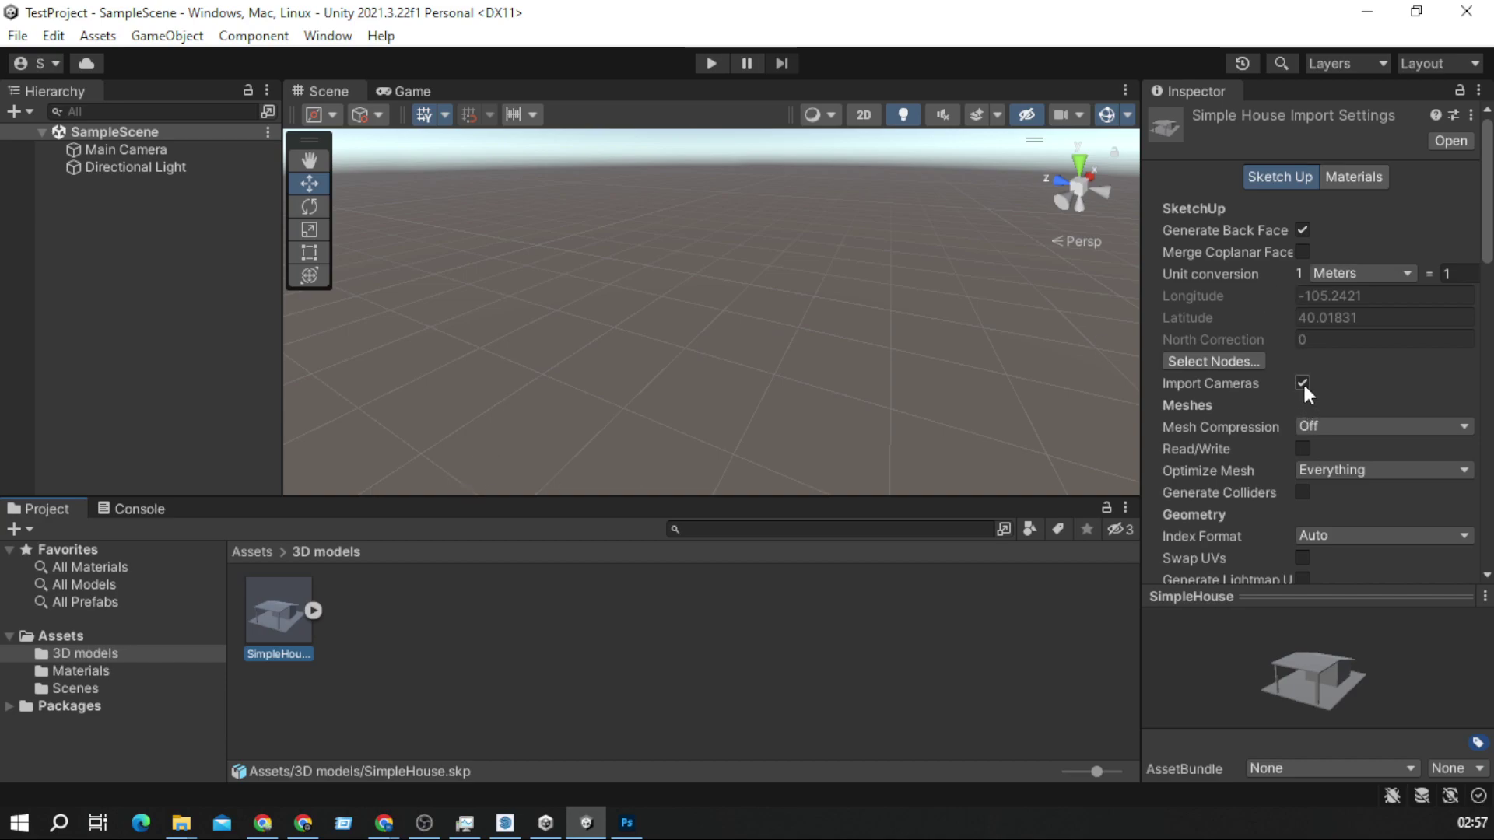
Step: Enable Generate Colliders in the SimpleHouse import settings and apply the change
scroll(1267, 350, down, 3)
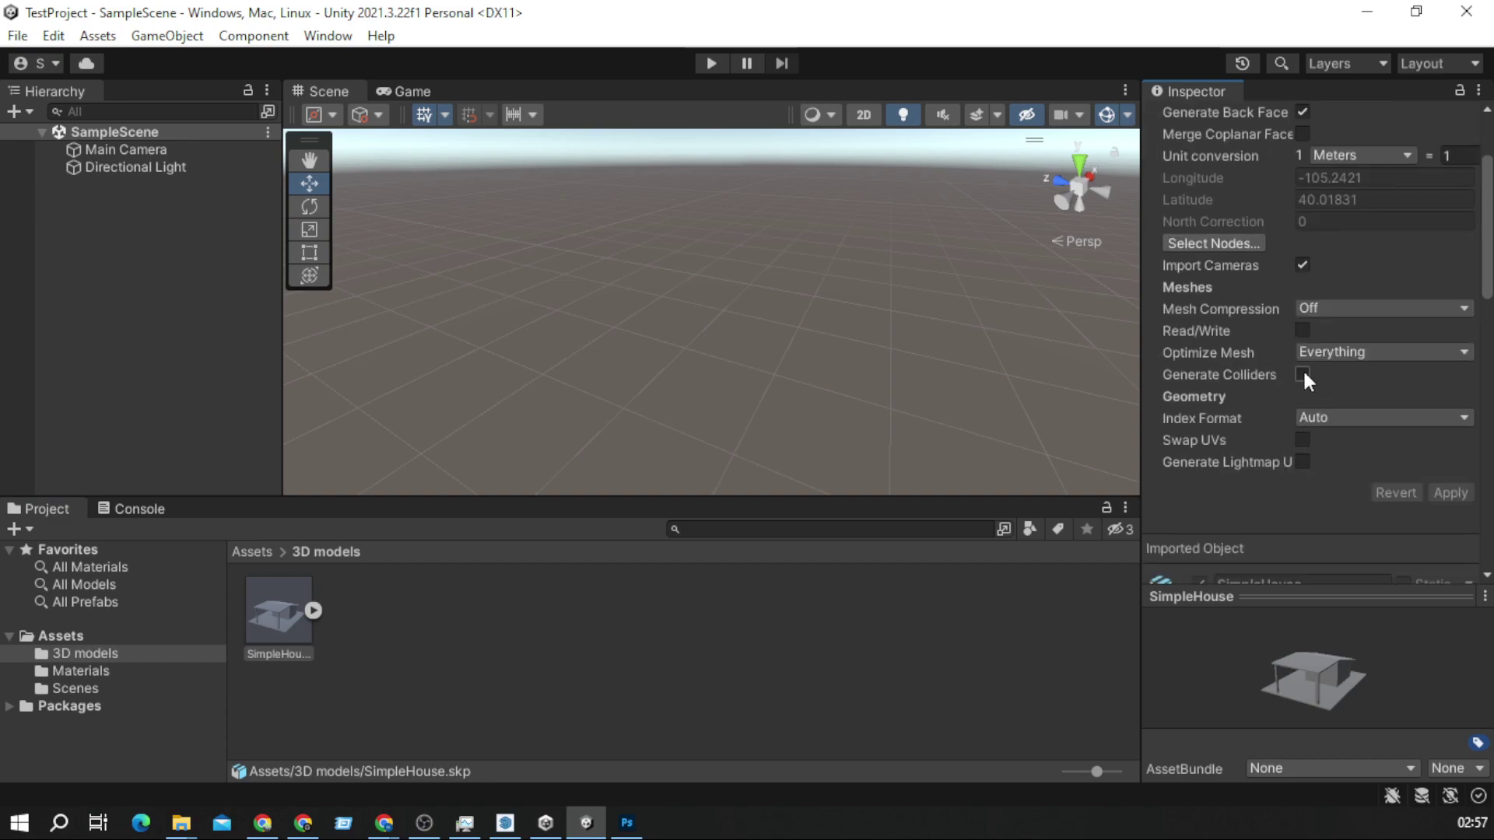
click(1302, 375)
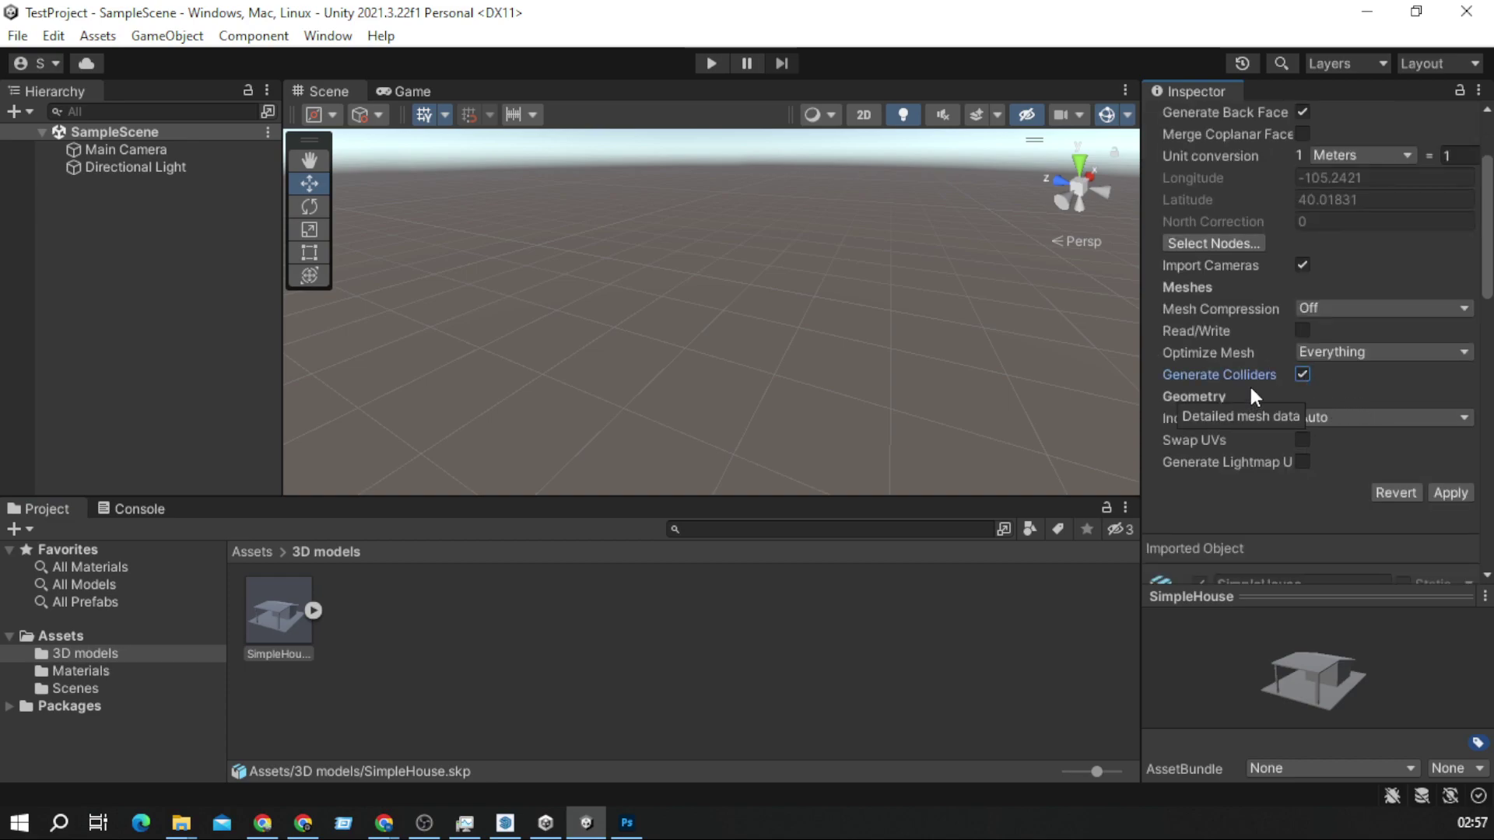
click(1447, 492)
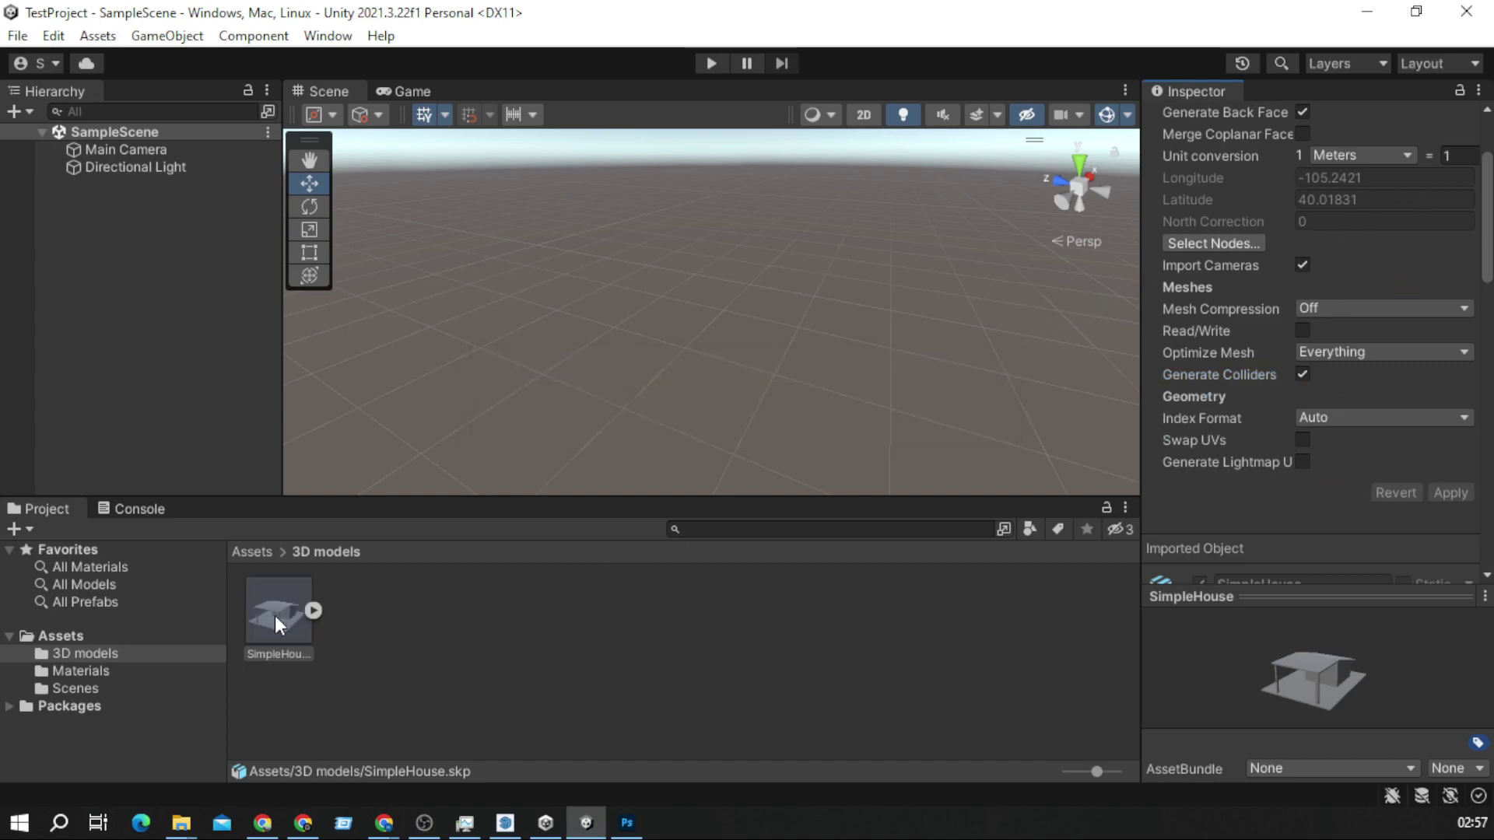
Step: Place the SimpleHouse model in the scene and view it from the side with the window and door
drag(269, 615, 820, 336)
scroll(879, 186, down, 5)
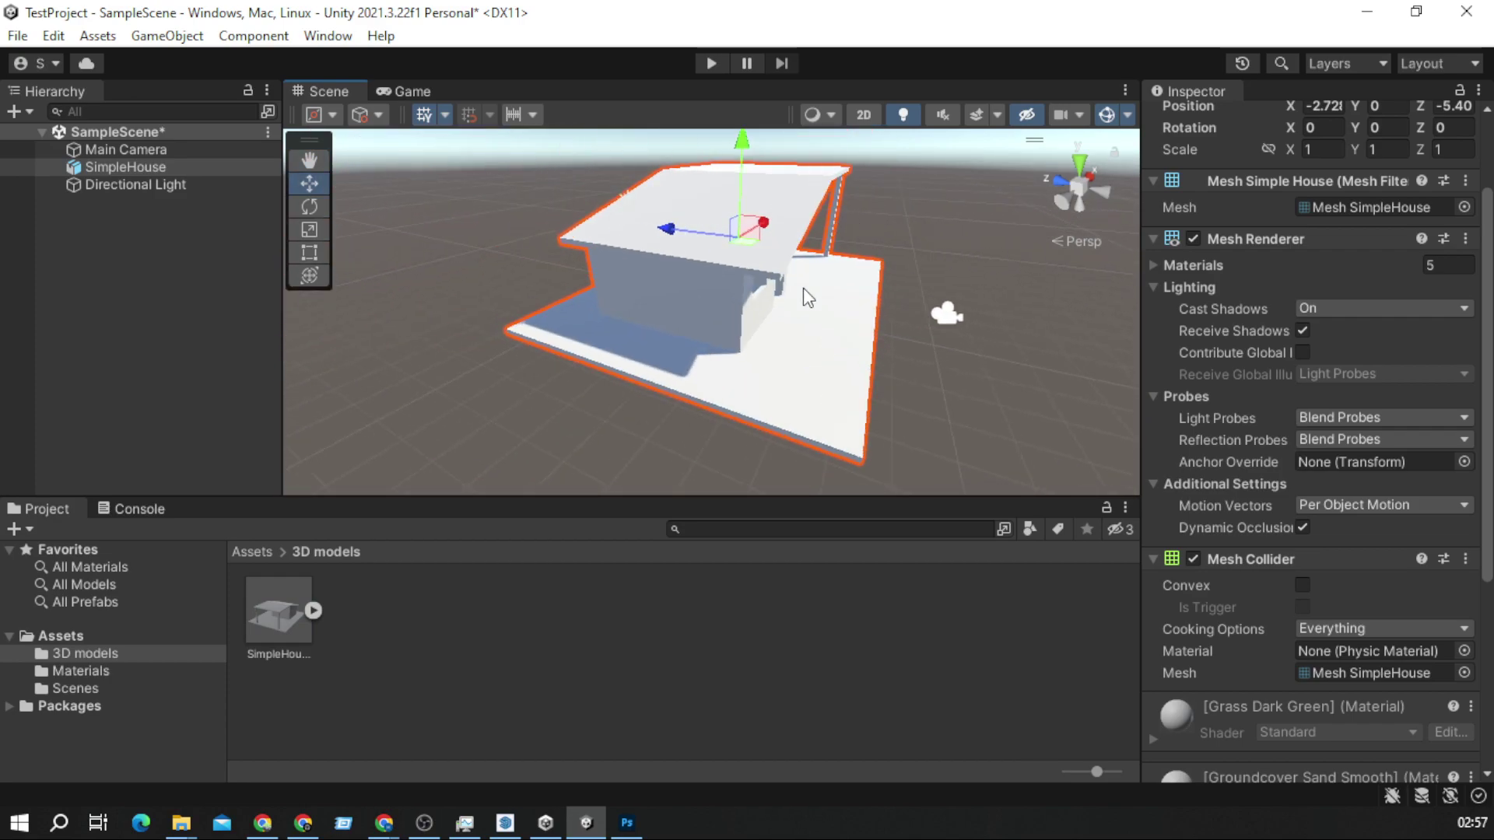
right_drag(843, 274, 492, 286)
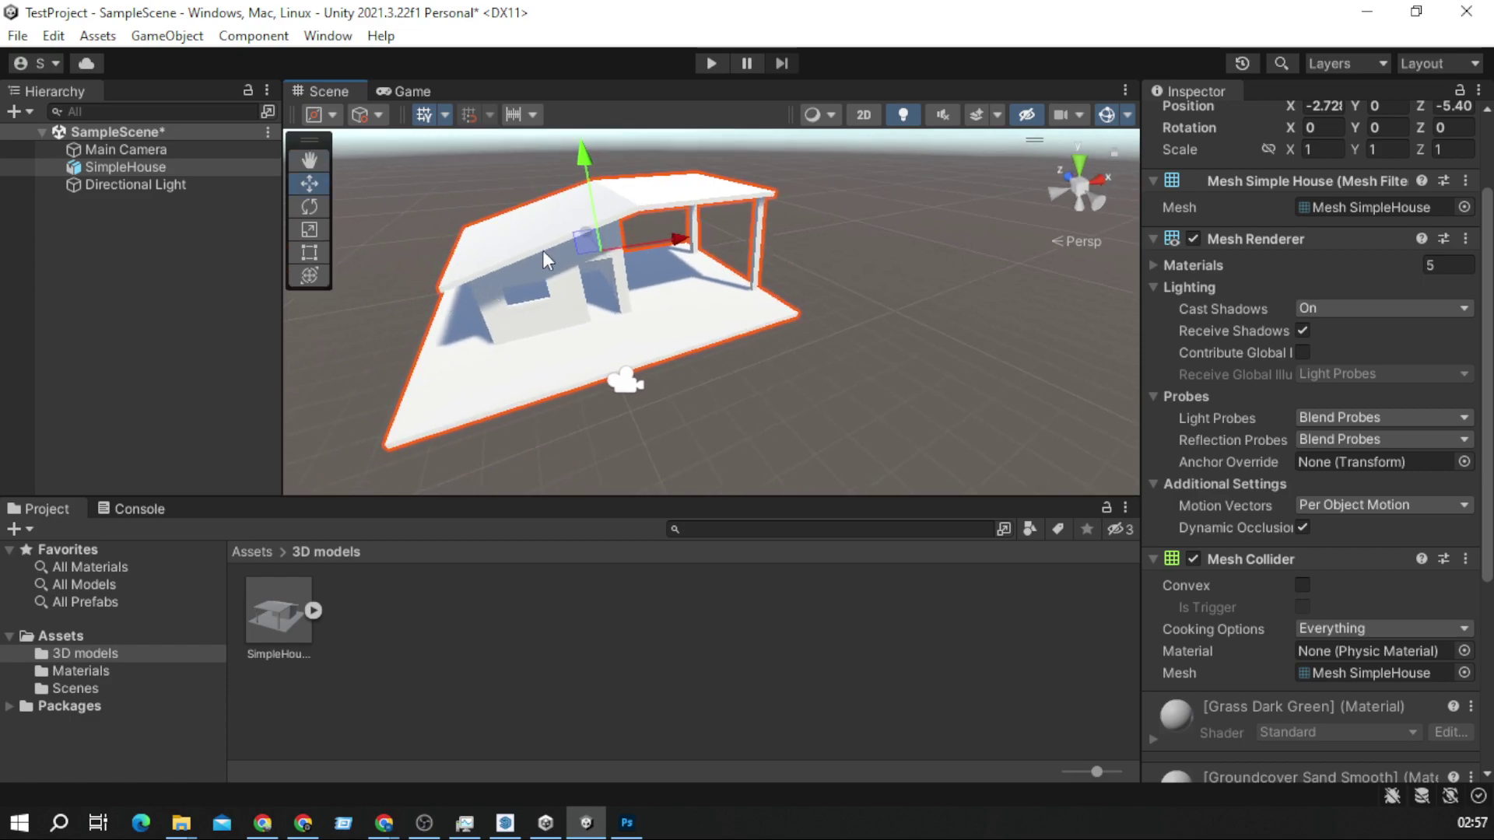
scroll(496, 309, up, 5)
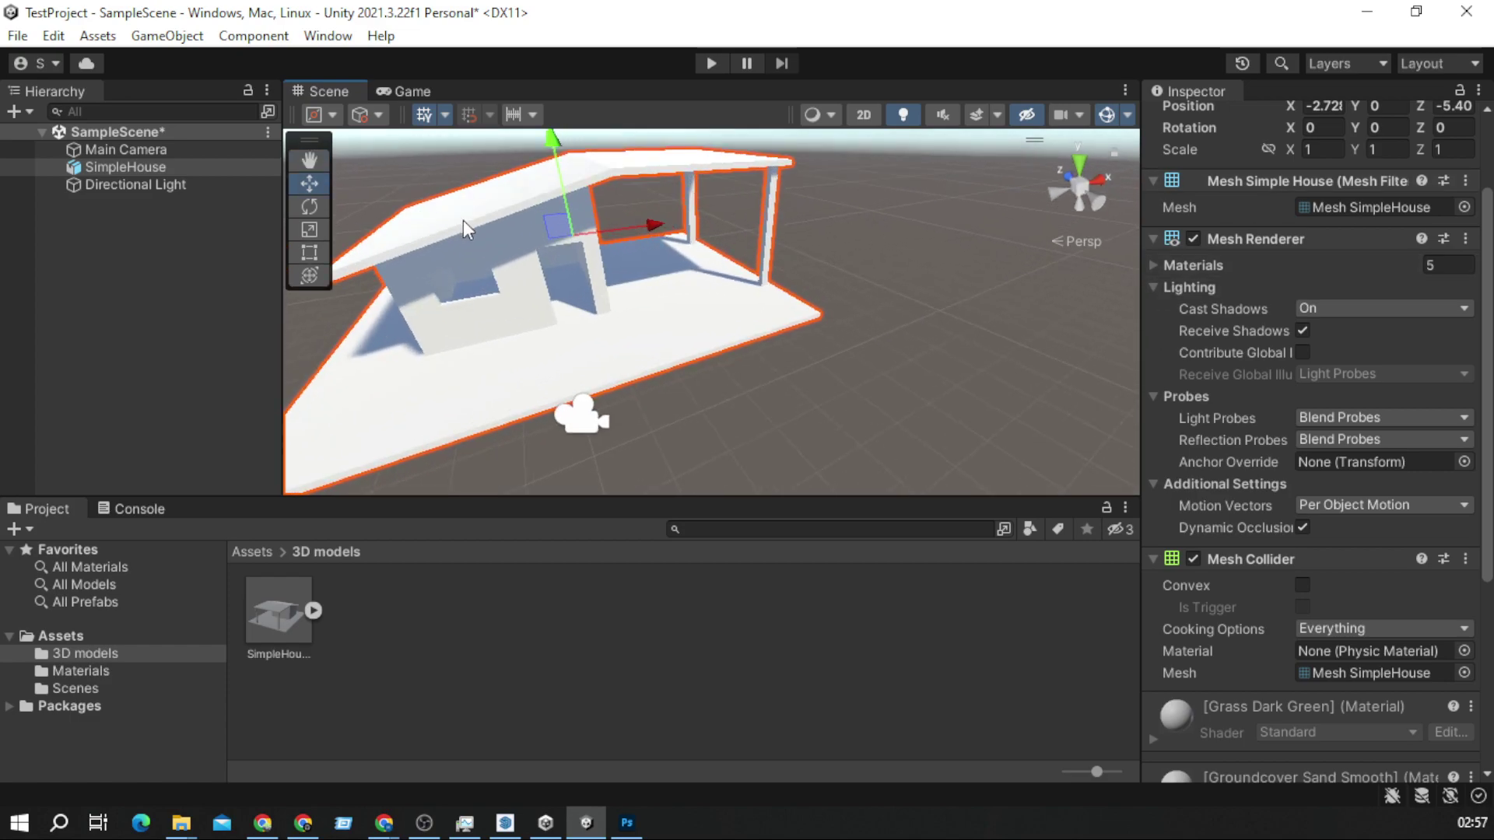
right_drag(496, 310, 802, 332)
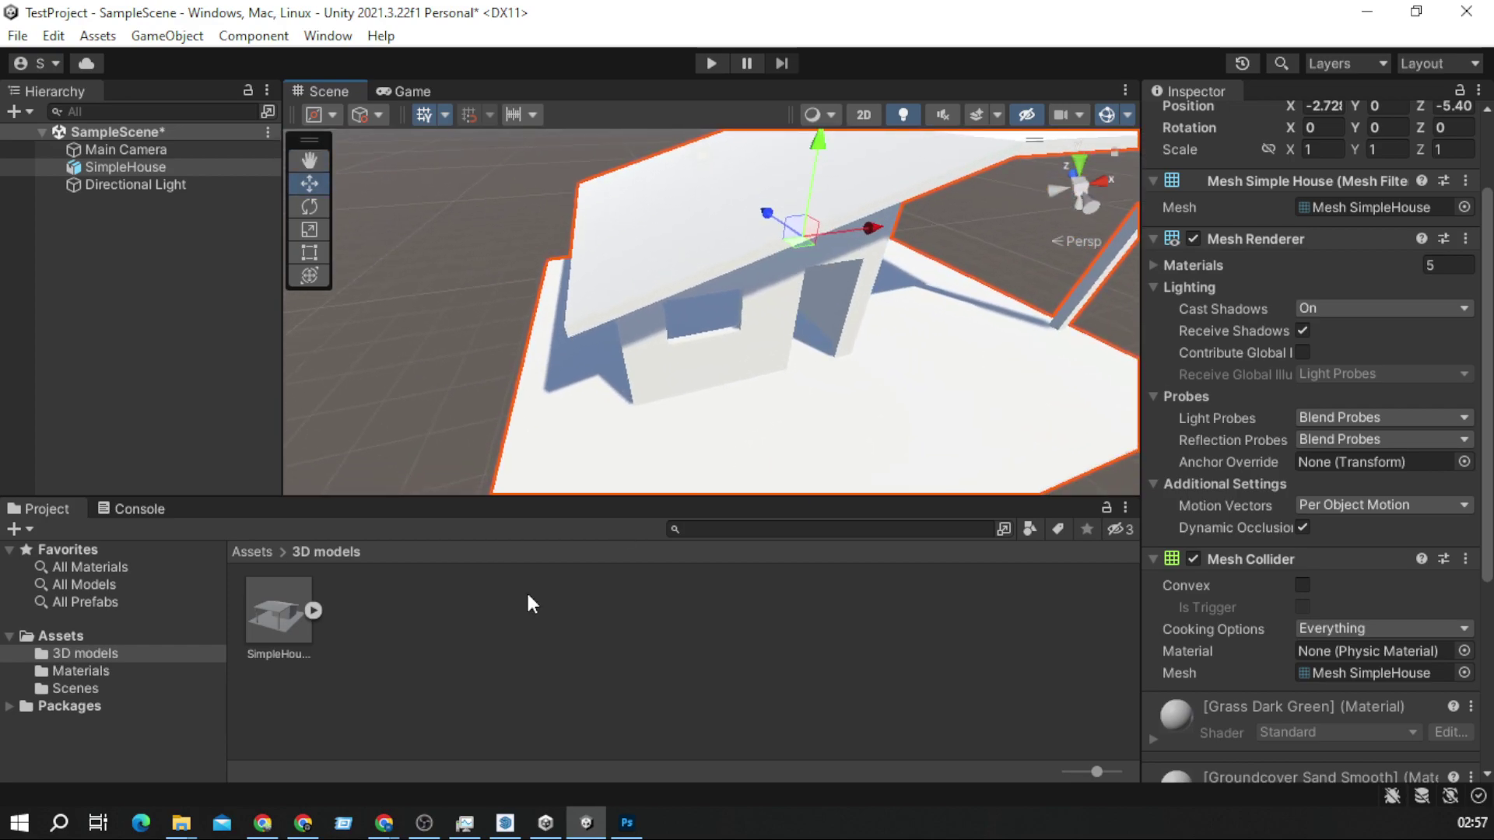
Step: Create a new material named Grass in the Materials folder
click(117, 674)
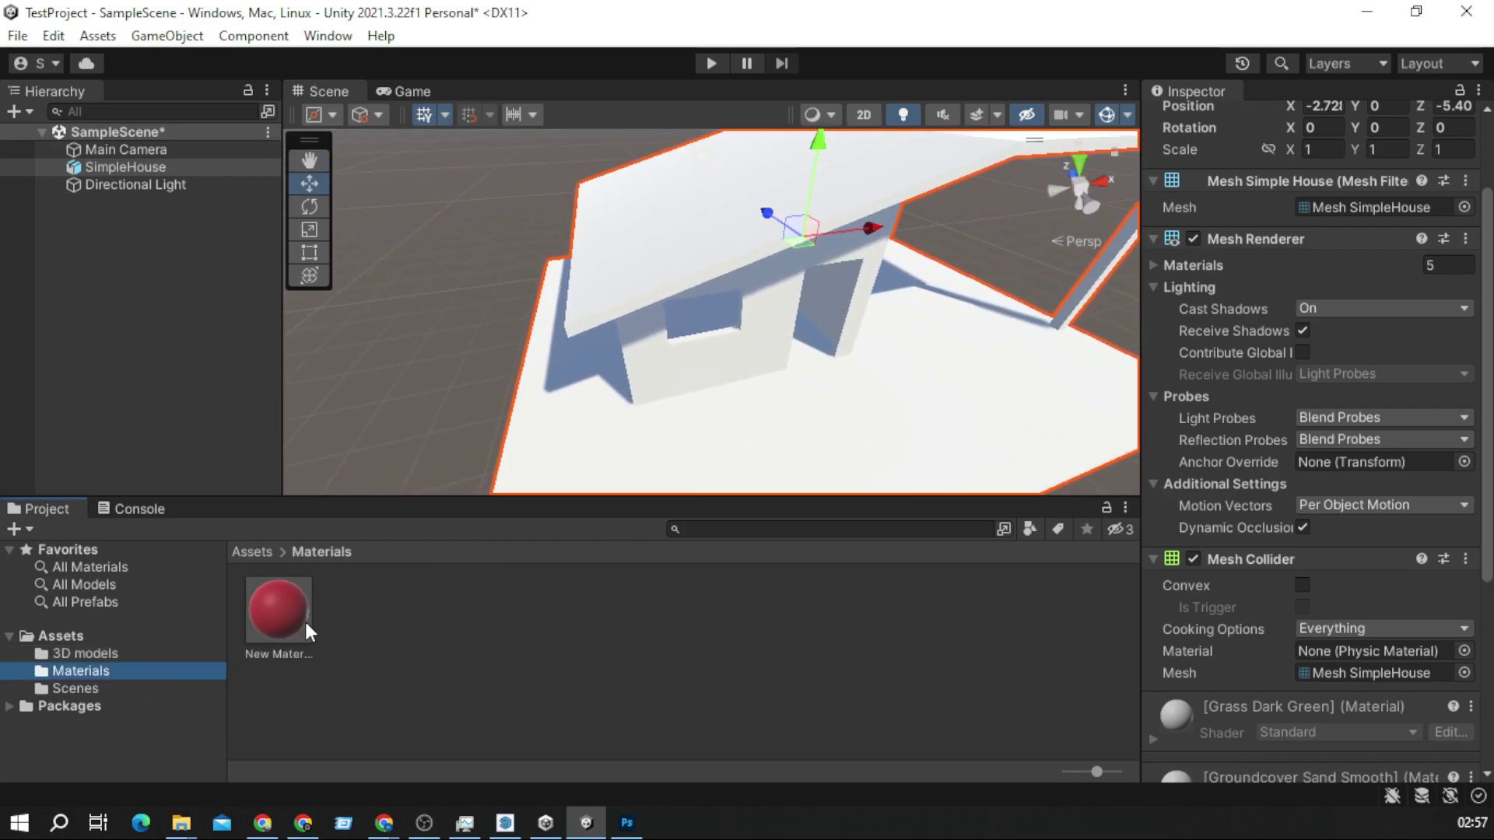
right_click(380, 643)
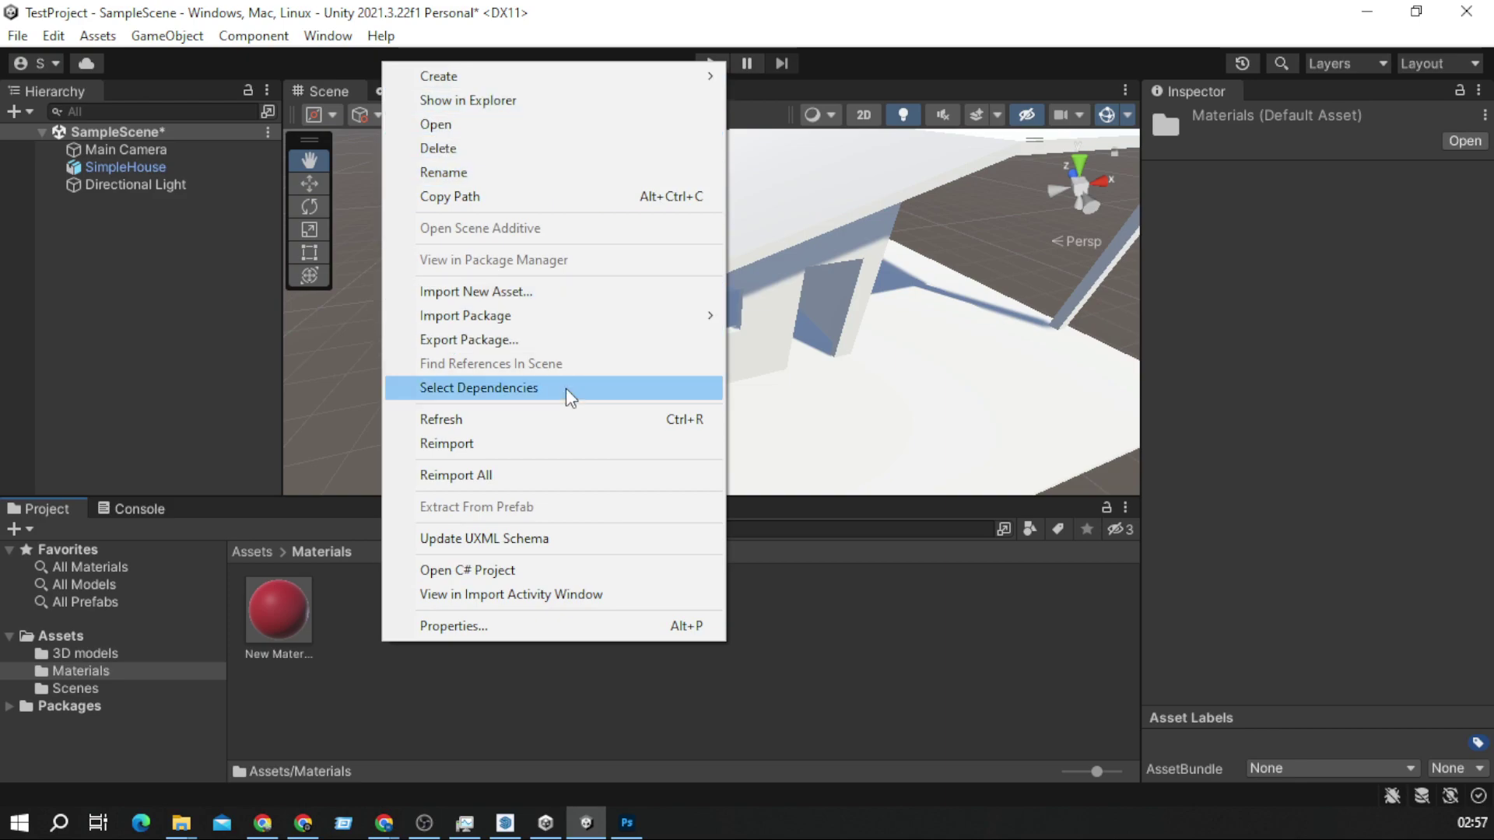
mouse_move(572, 76)
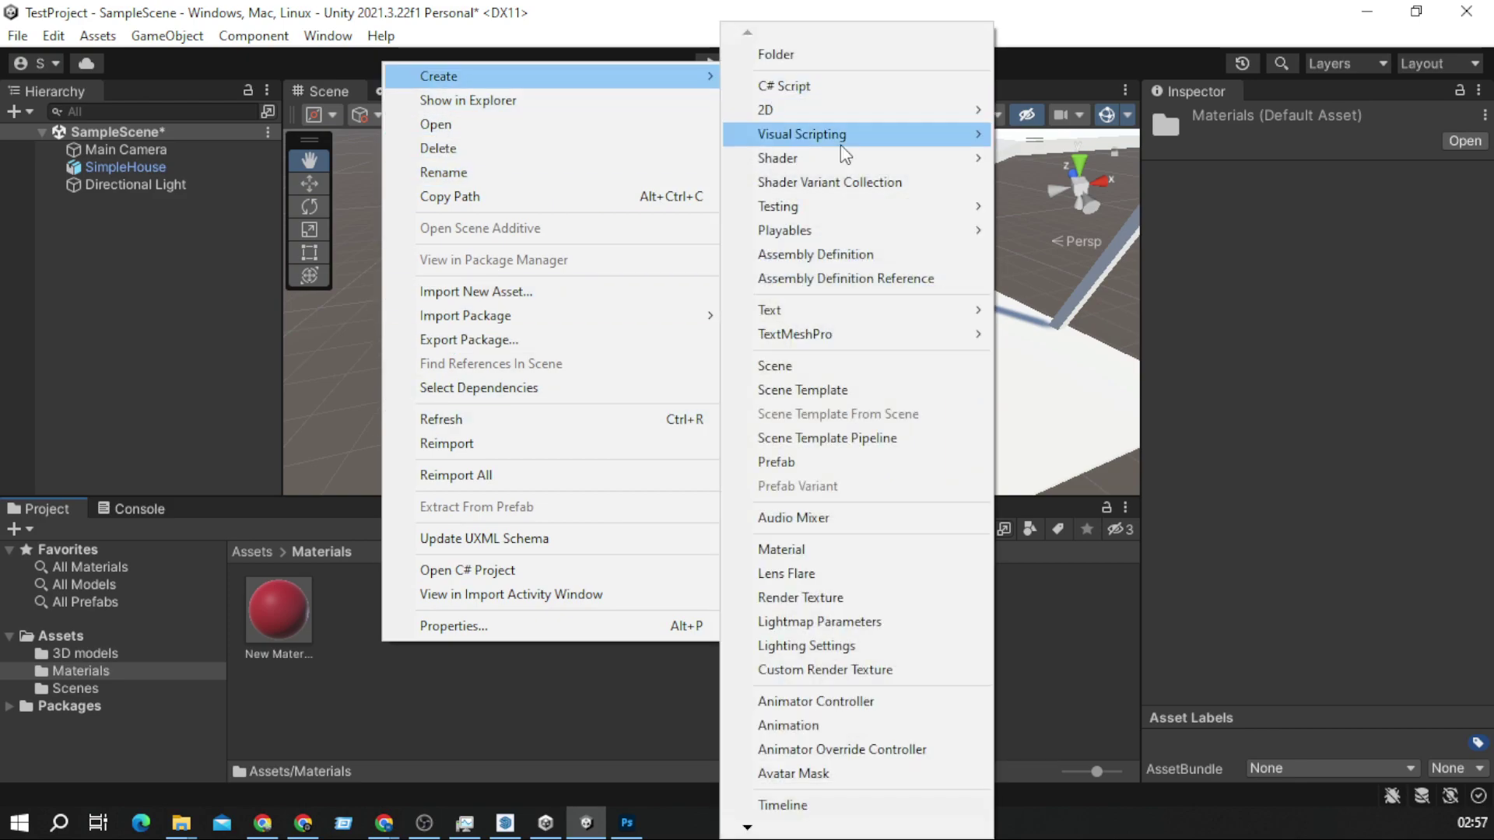
click(810, 550)
text(Grass)
key(Return)
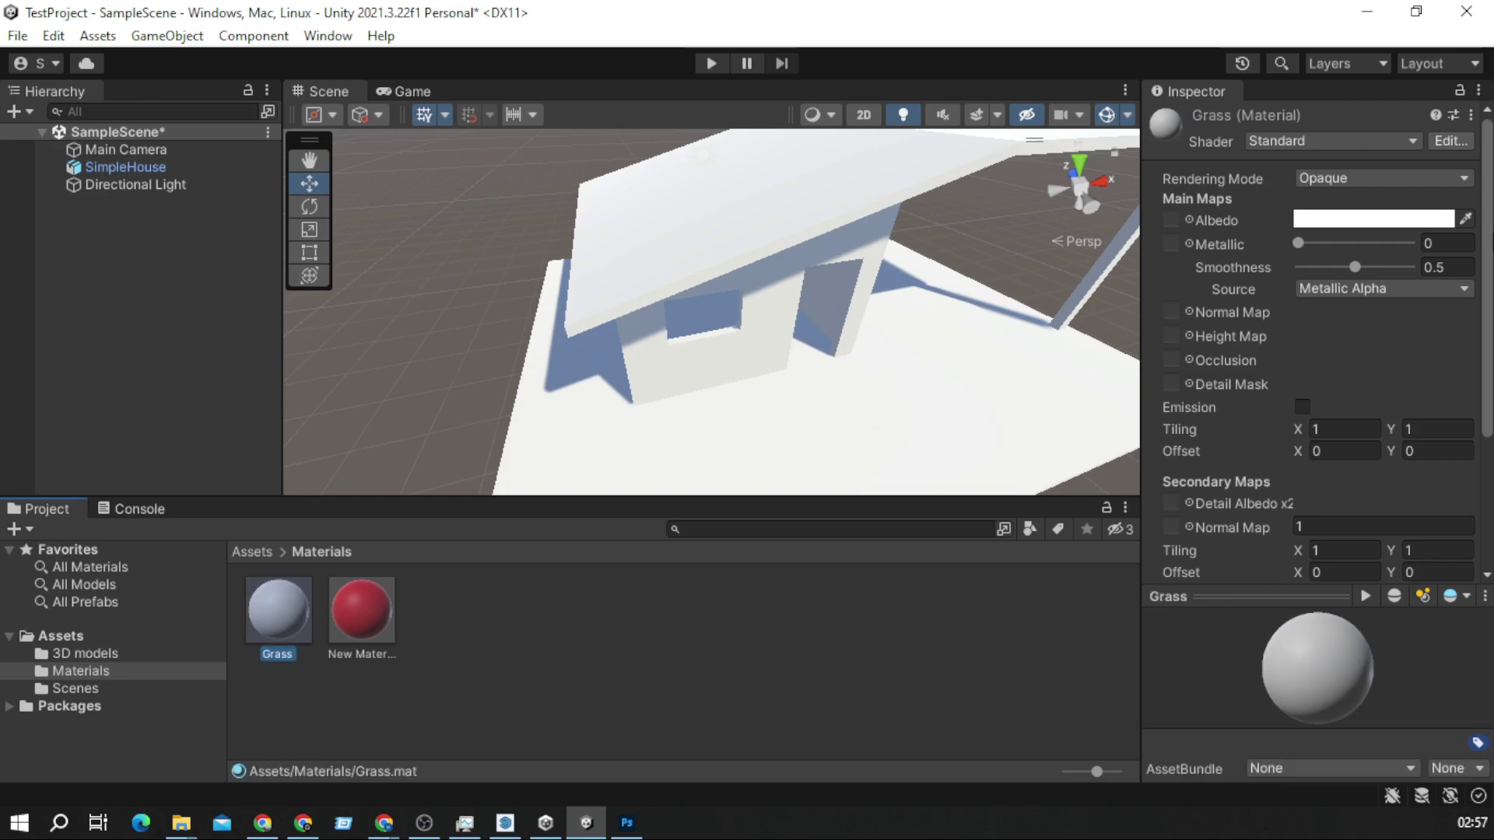
Step: Give the Grass material a dark green albedo colour and set its smoothness to 0
click(1375, 219)
click(1290, 304)
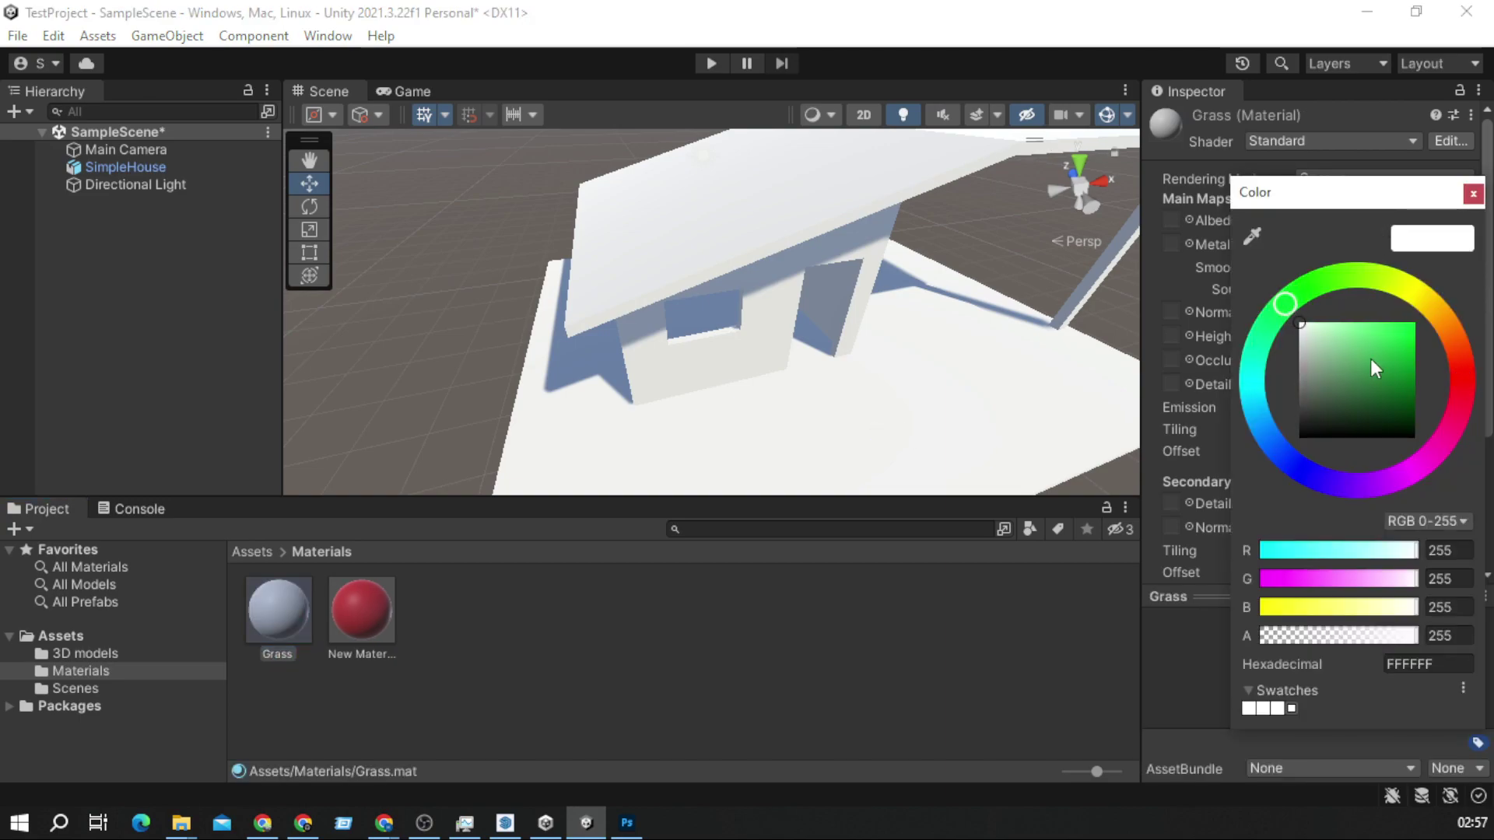
click(1413, 393)
drag(1413, 389, 1408, 386)
click(1473, 194)
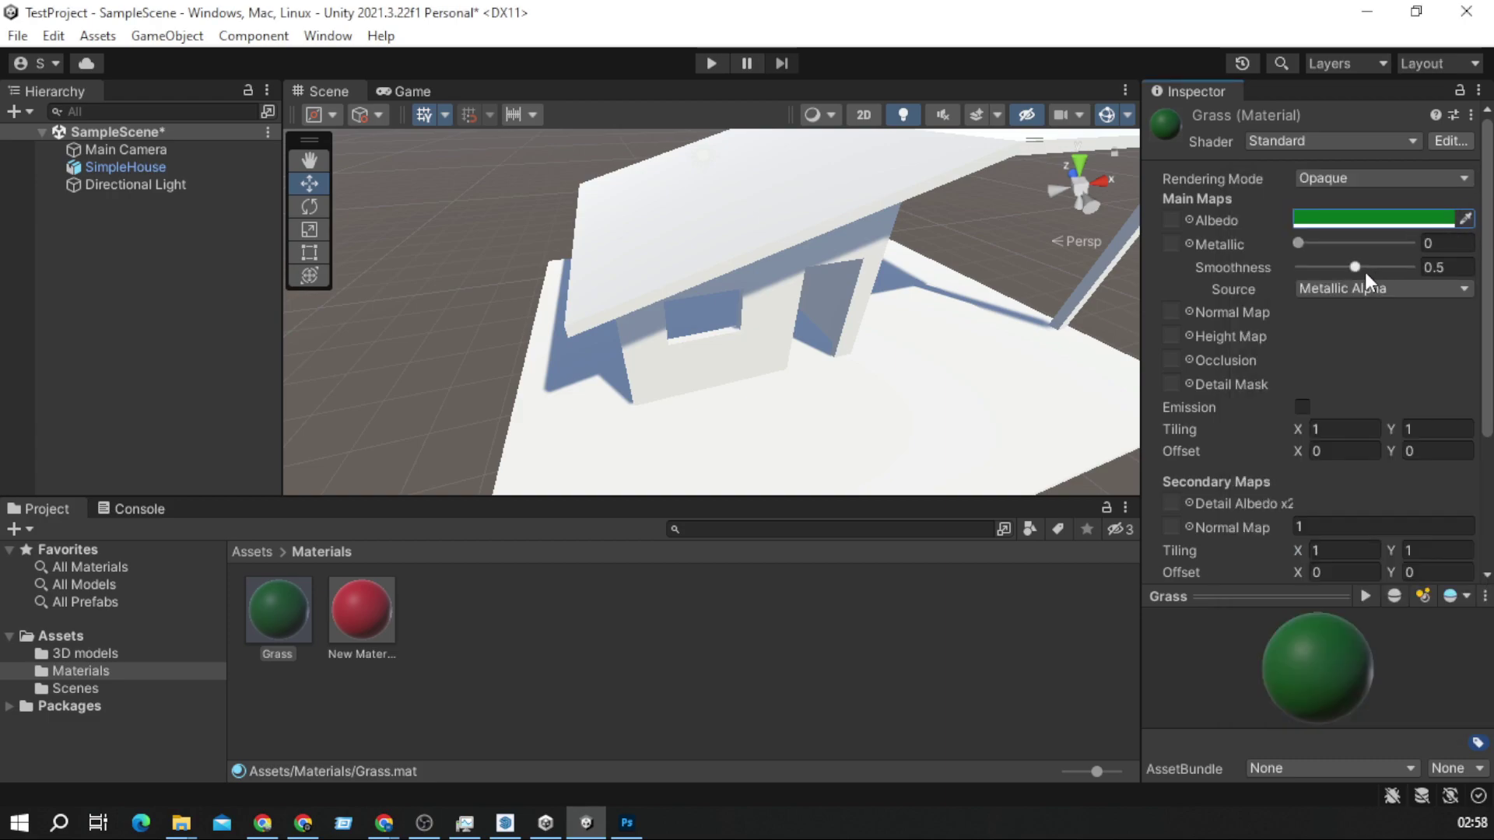
drag(1365, 272, 1278, 272)
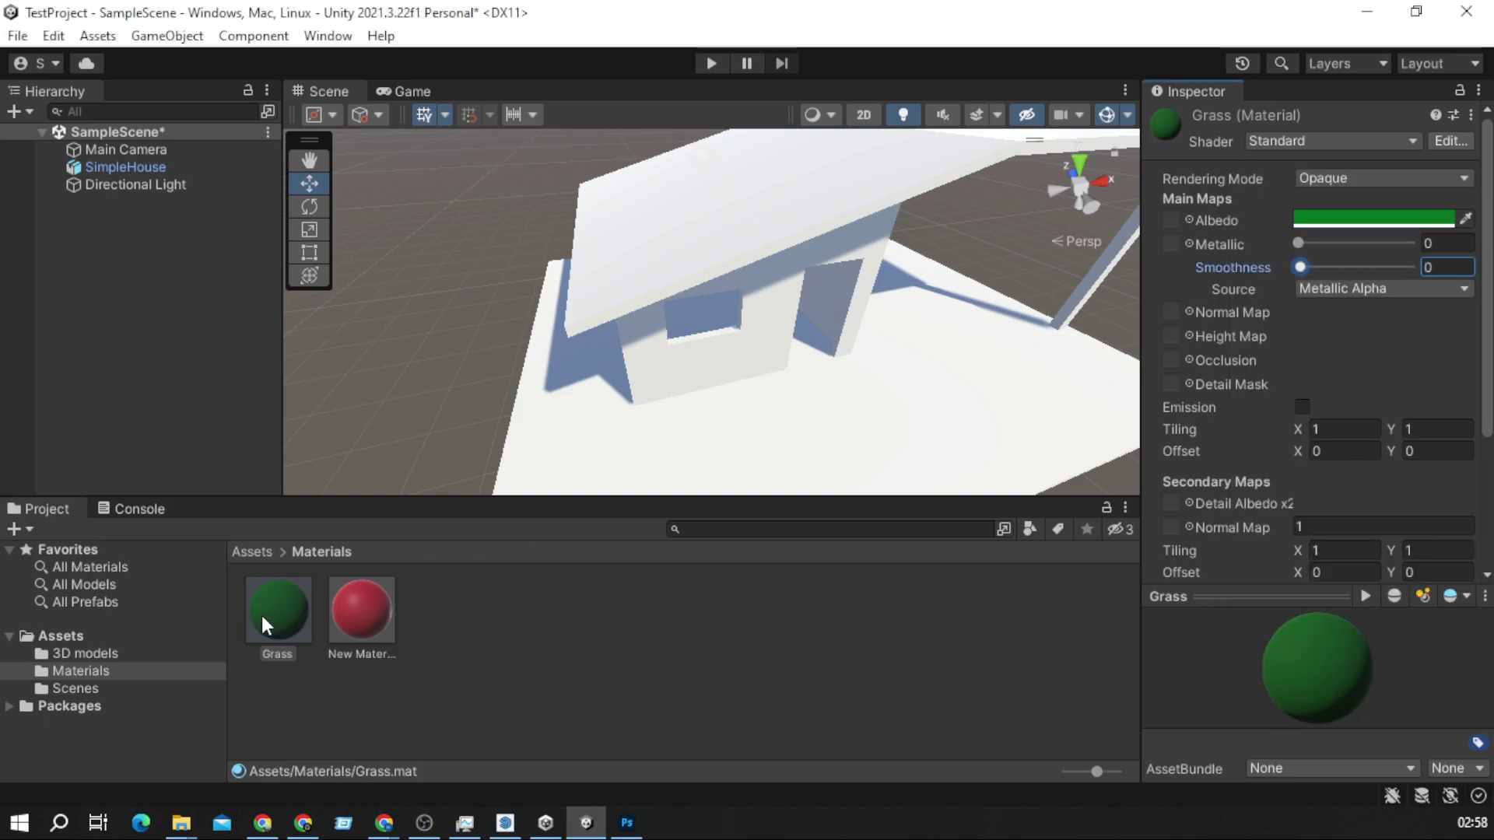
Step: Apply the Grass material to the ground slab and the existing red material to the roof
drag(262, 615, 809, 389)
middle_drag(947, 391, 977, 391)
drag(362, 609, 707, 226)
Step: Create another material named Walls in the Materials folder
right_click(570, 652)
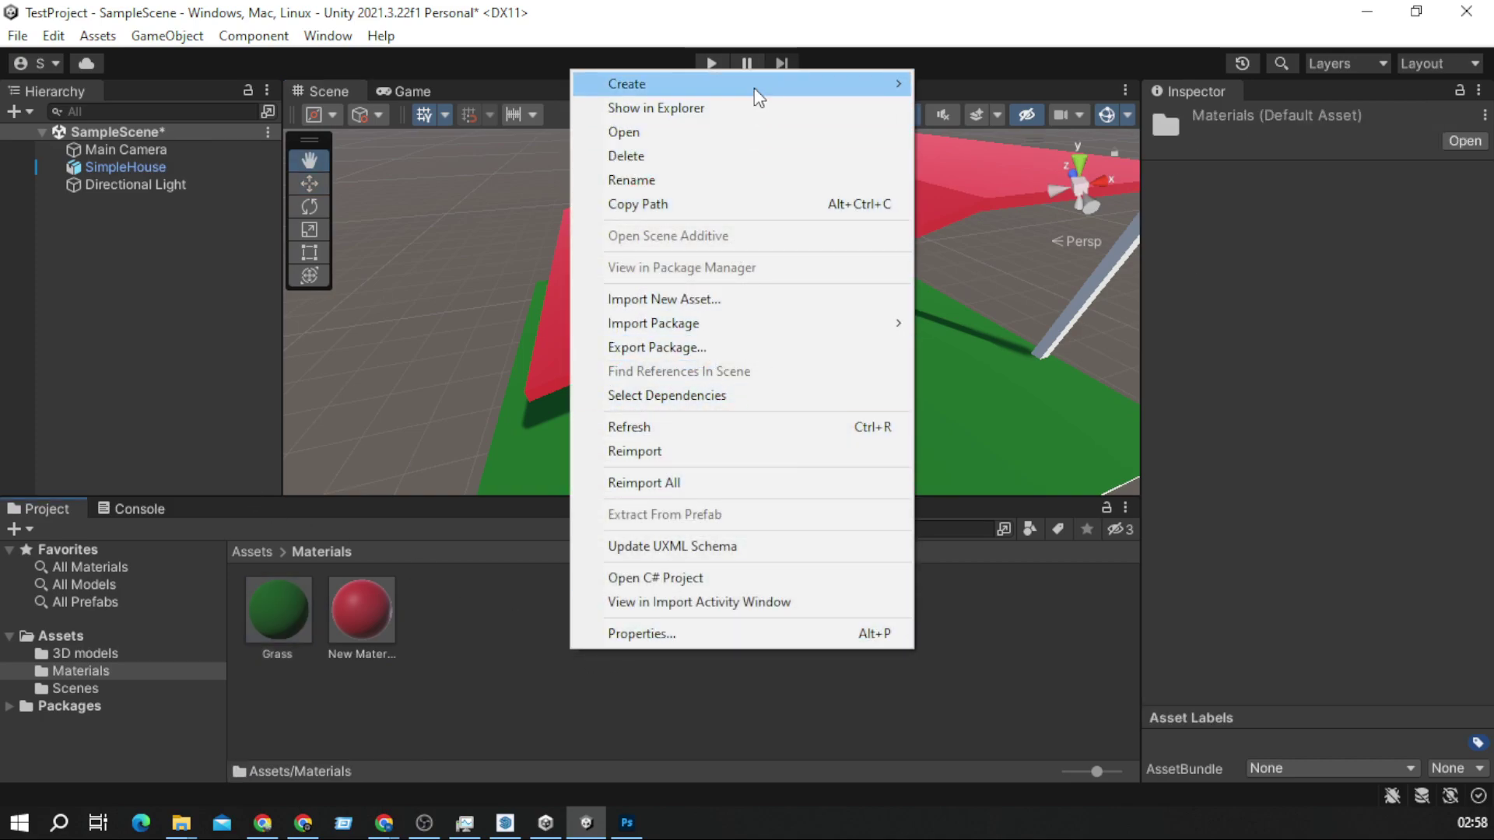
mouse_move(758, 85)
click(969, 549)
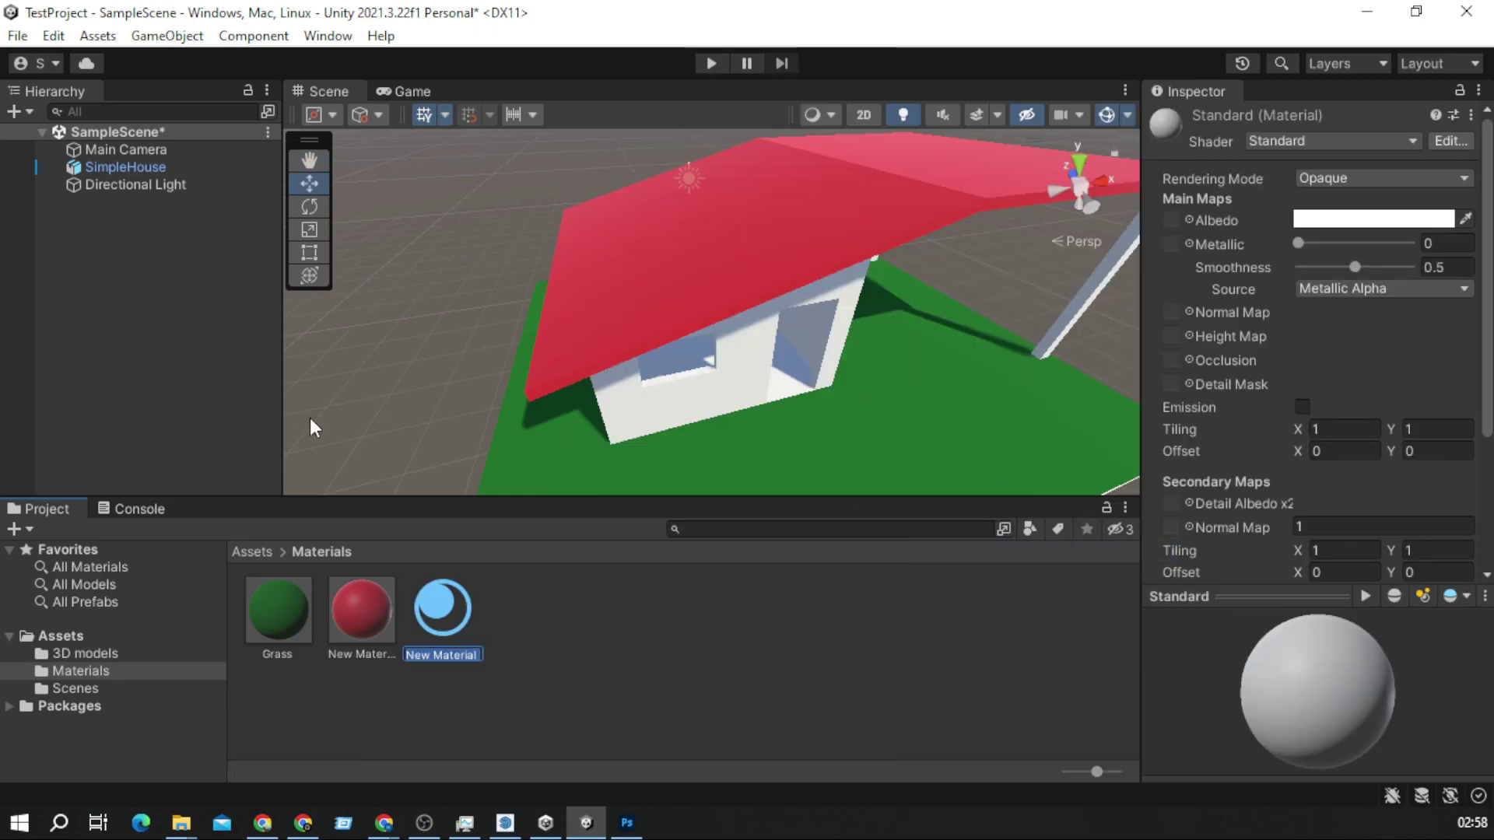
text(Walls)
key(Return)
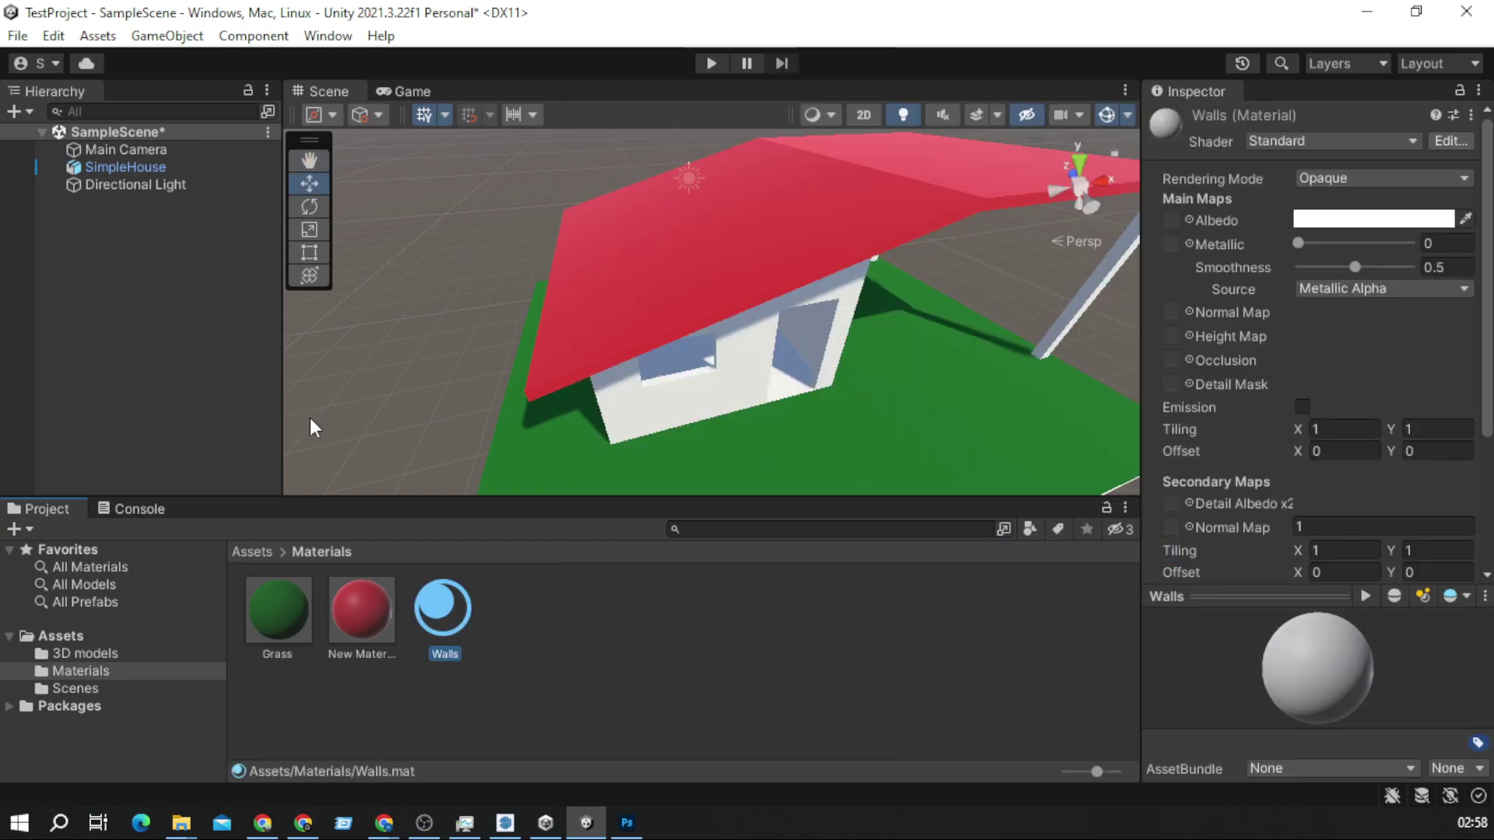
Step: Set the Walls material's smoothness to 0 and its albedo to a strong yellow
click(1357, 265)
text(0)
click(1371, 220)
click(1427, 312)
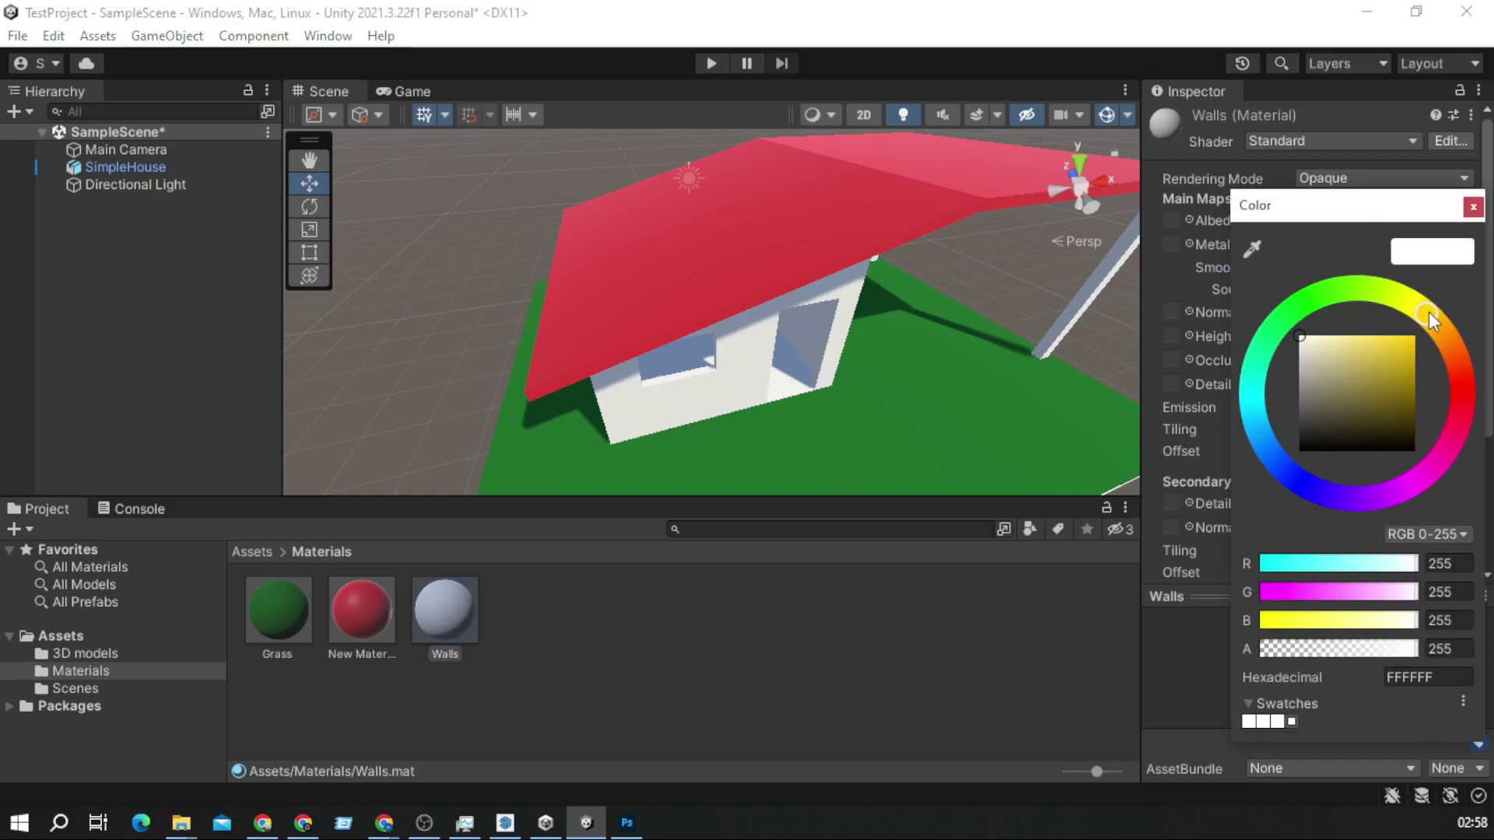
drag(1392, 400, 1407, 352)
click(688, 565)
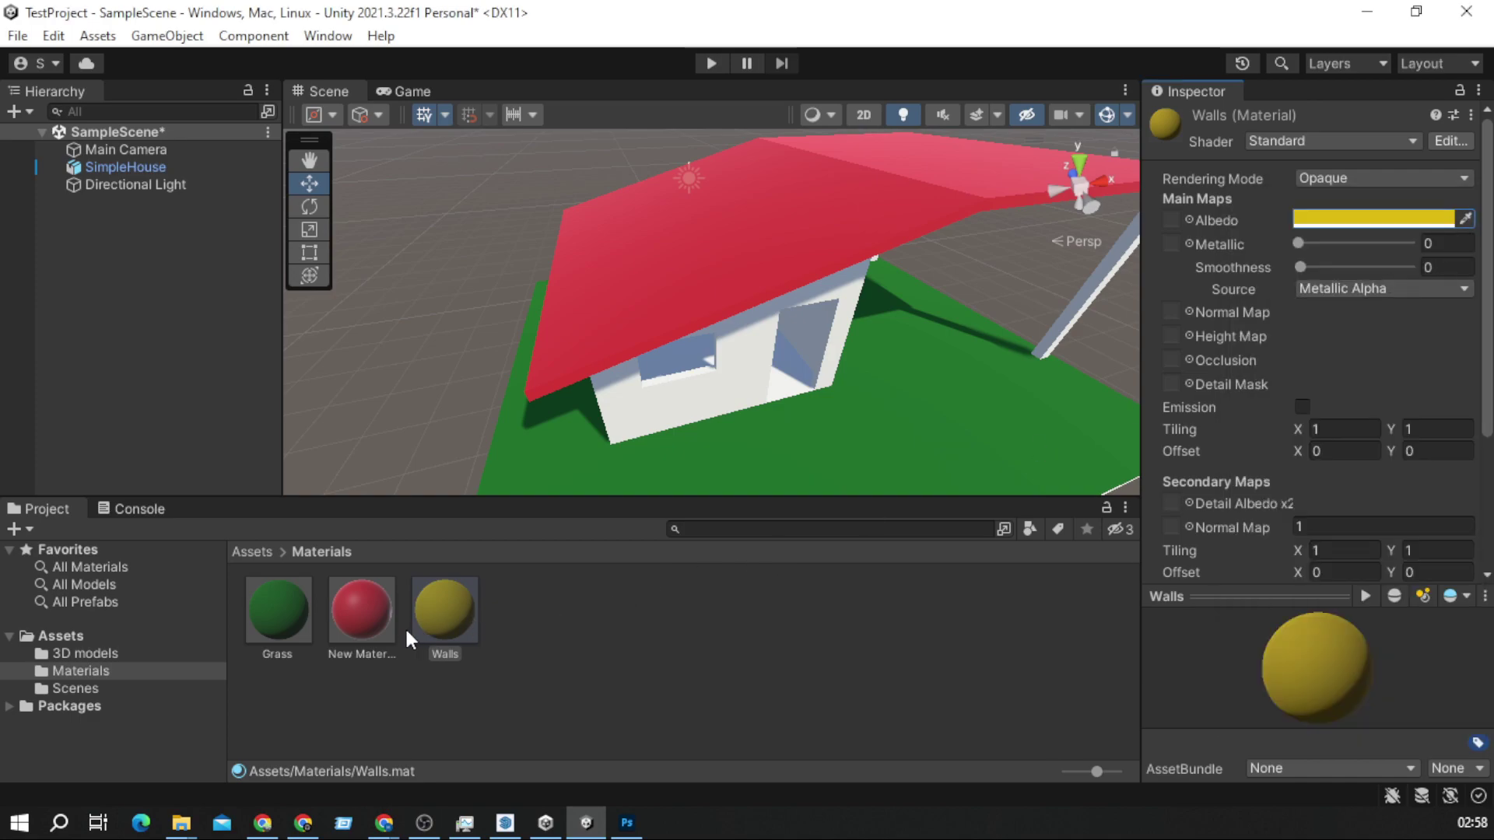
Step: Apply the Walls material to the outer walls of the house
drag(442, 610, 716, 378)
middle_drag(716, 378, 812, 363)
middle_drag(515, 289, 585, 300)
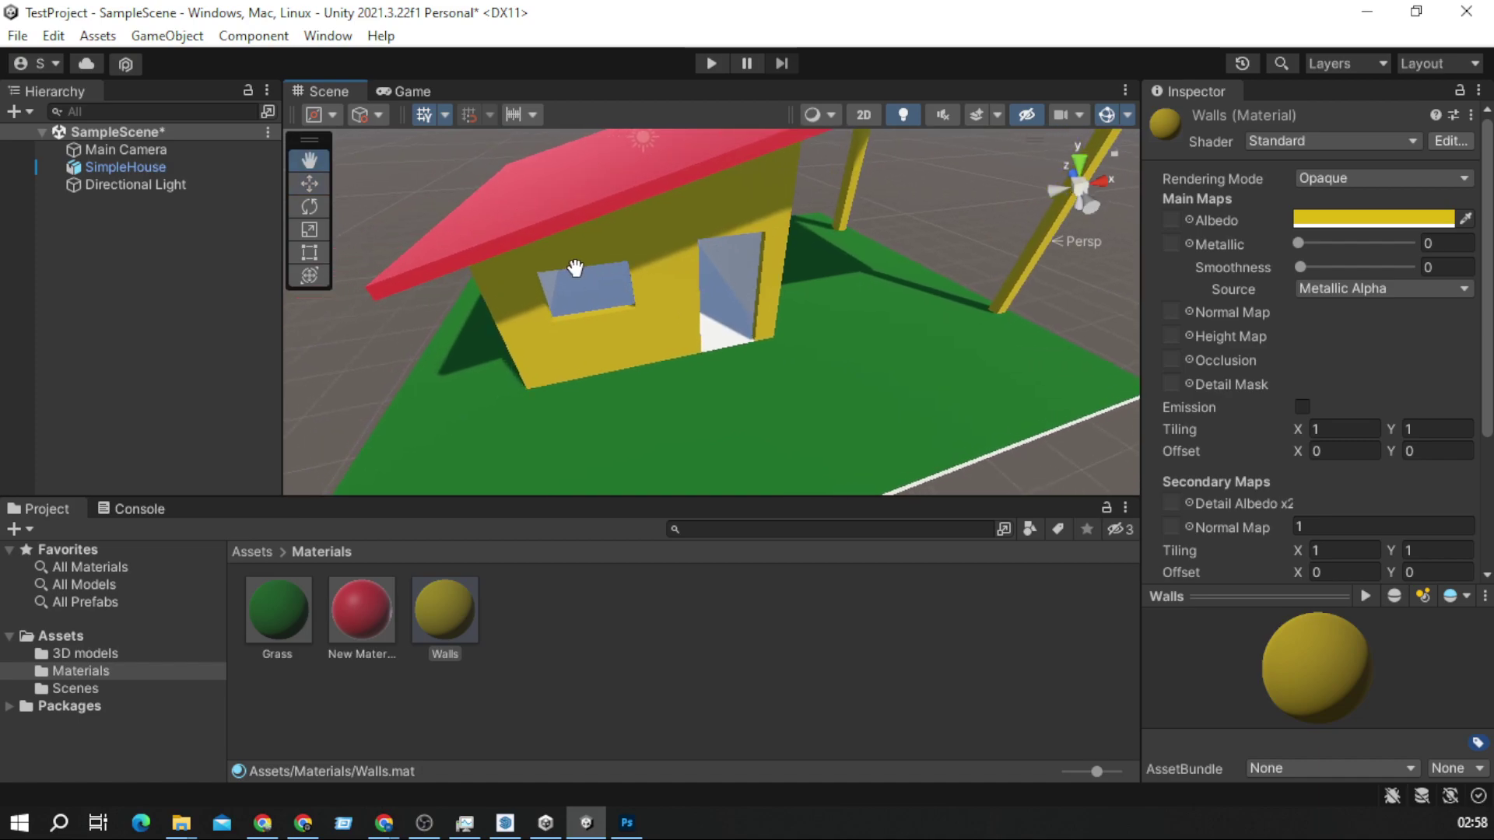
Step: Try a smoothness of 1 on the Walls material, check the walls up close, and reset it to 0
drag(1308, 264, 1377, 268)
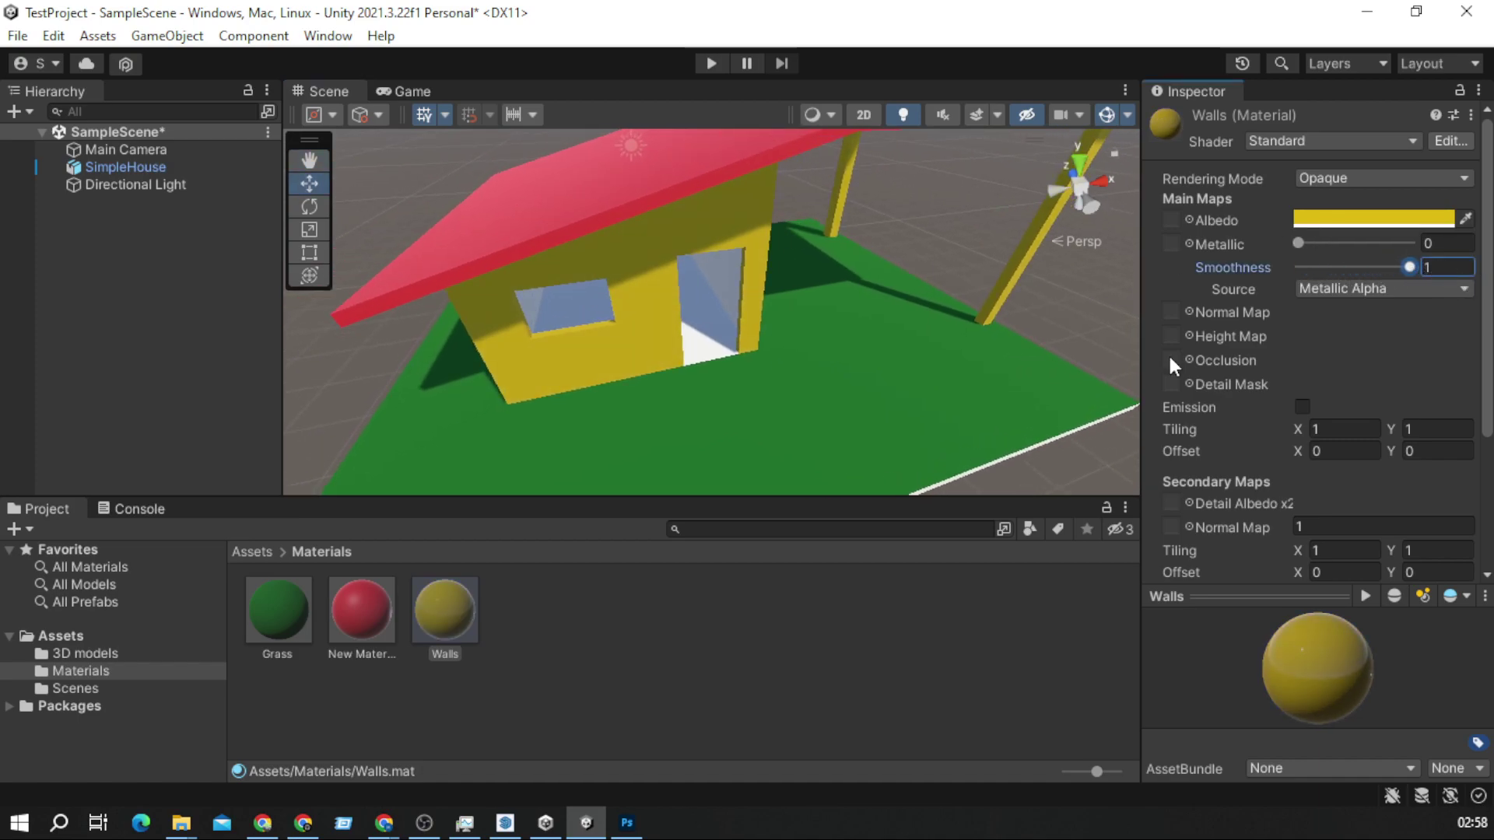
scroll(800, 345, down, 3)
alt+drag(884, 301, 711, 294)
scroll(711, 294, up, 5)
alt+drag(513, 267, 558, 114)
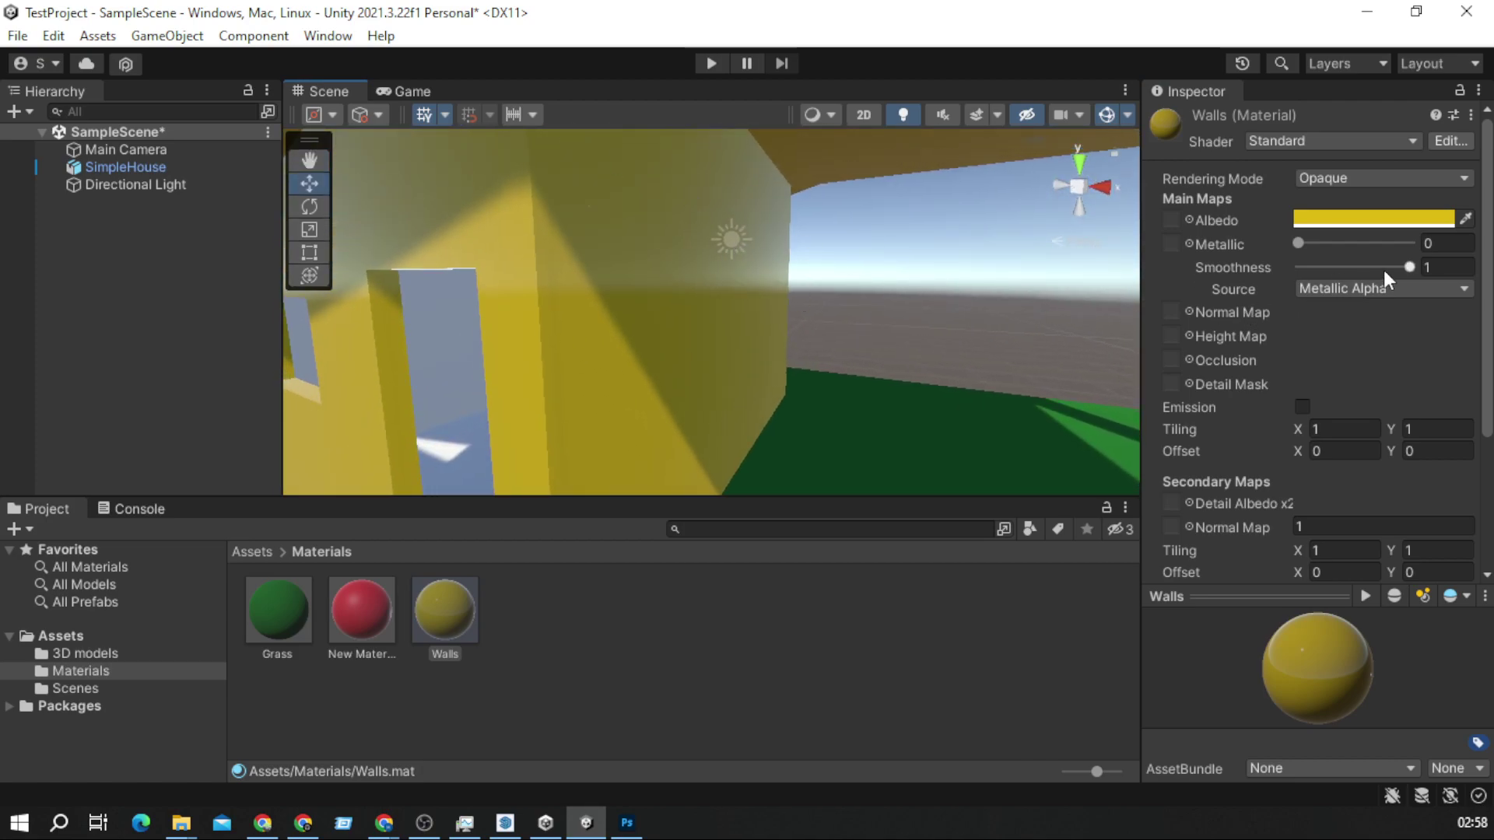
drag(1383, 268, 1287, 273)
Step: Create a material named Walls inside in the Materials folder
alt+drag(824, 319, 848, 475)
click(528, 608)
right_click(528, 609)
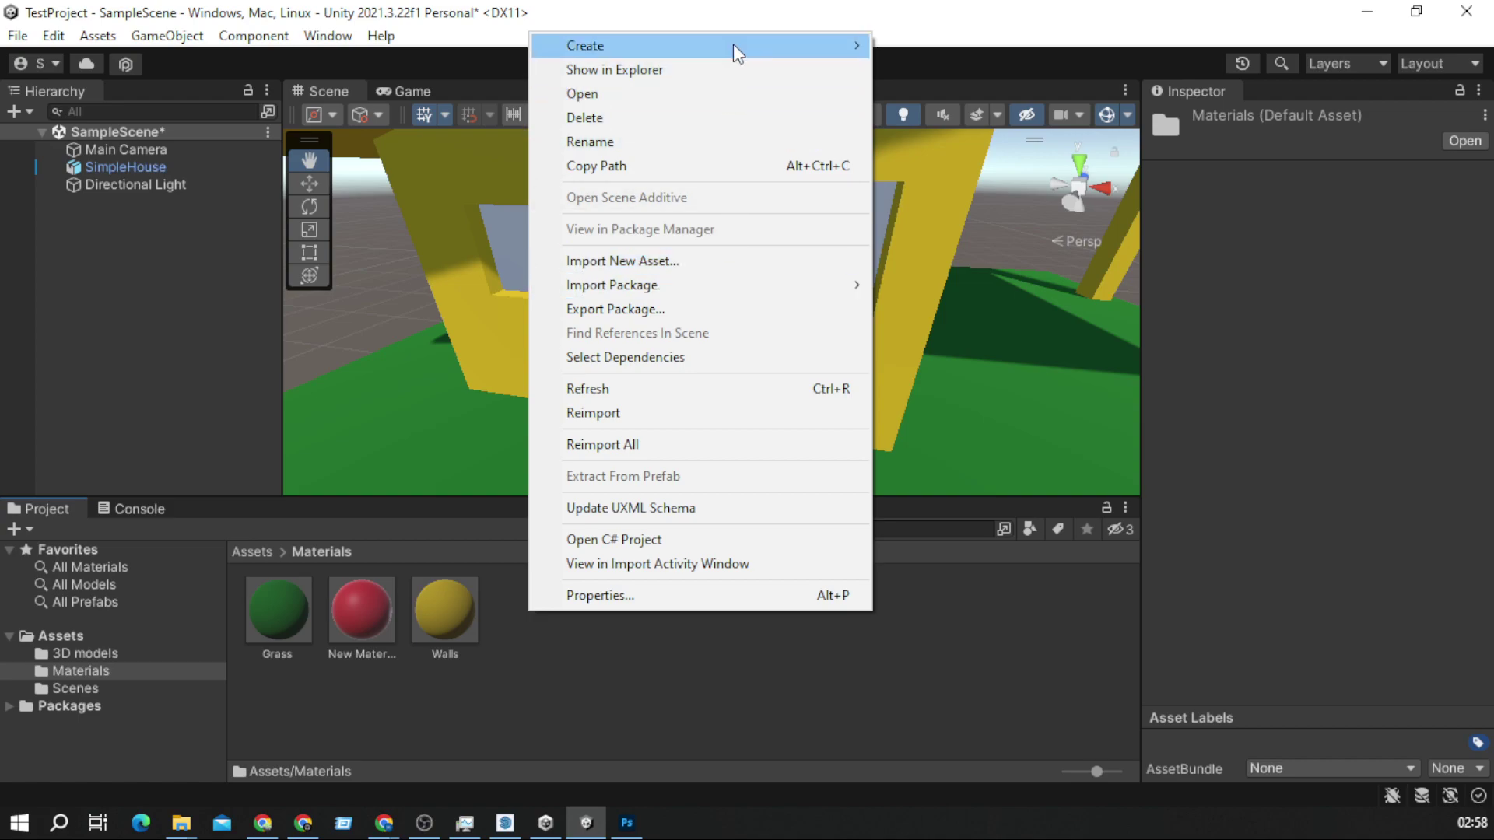
mouse_move(733, 44)
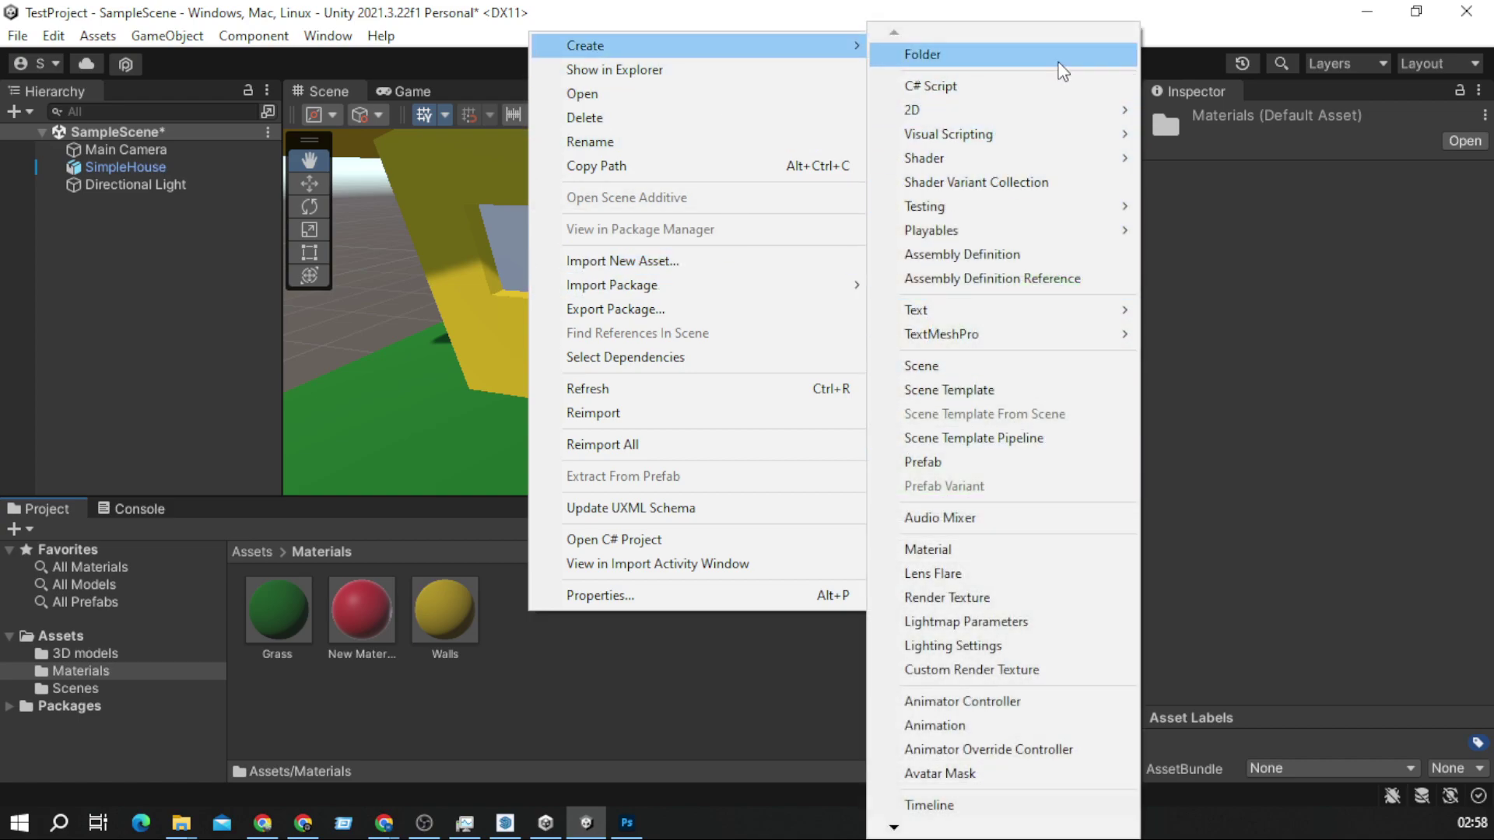
click(1007, 547)
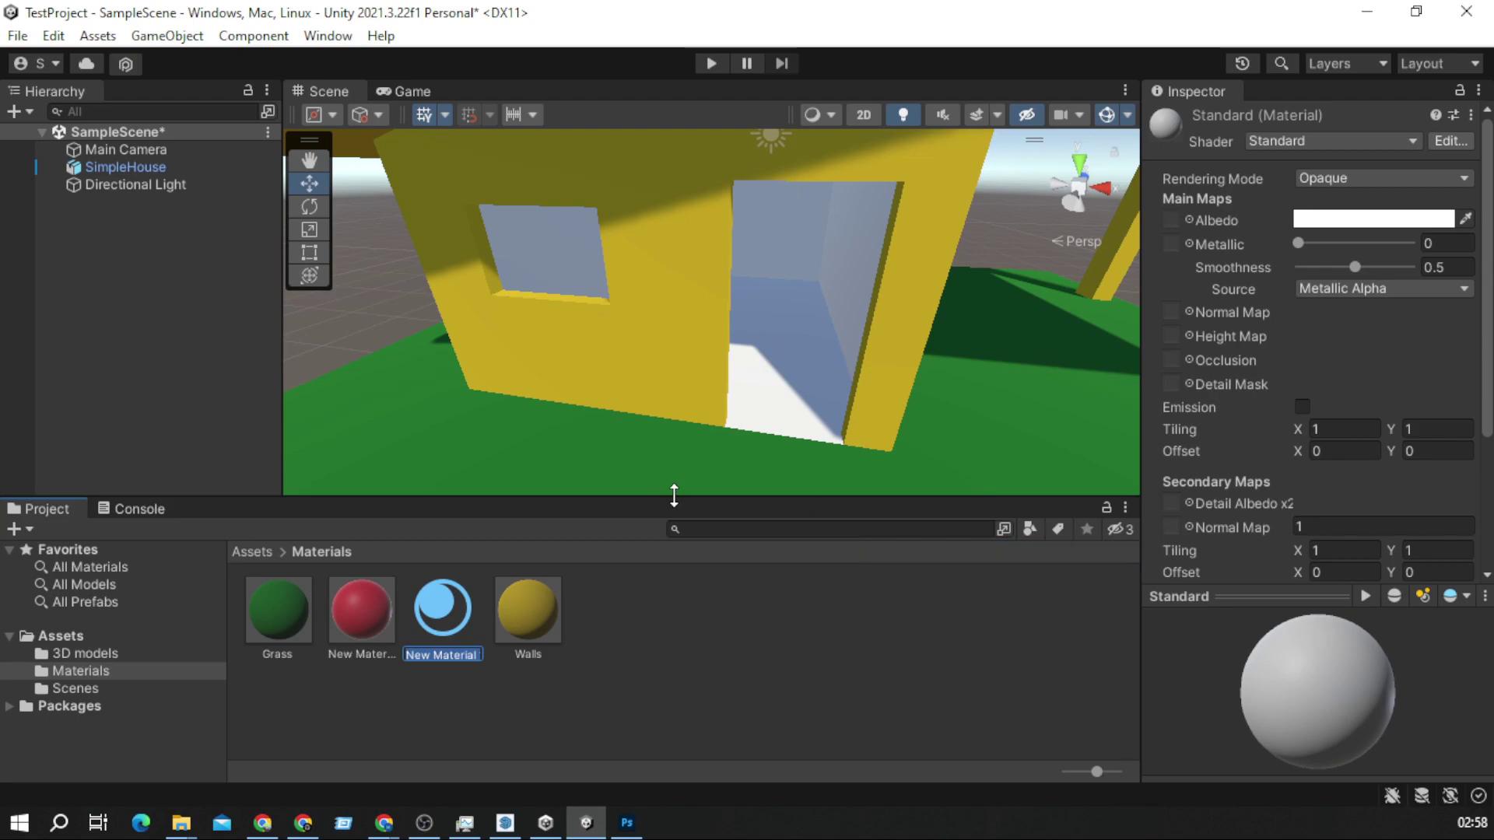
text(Walls inside)
key(Return)
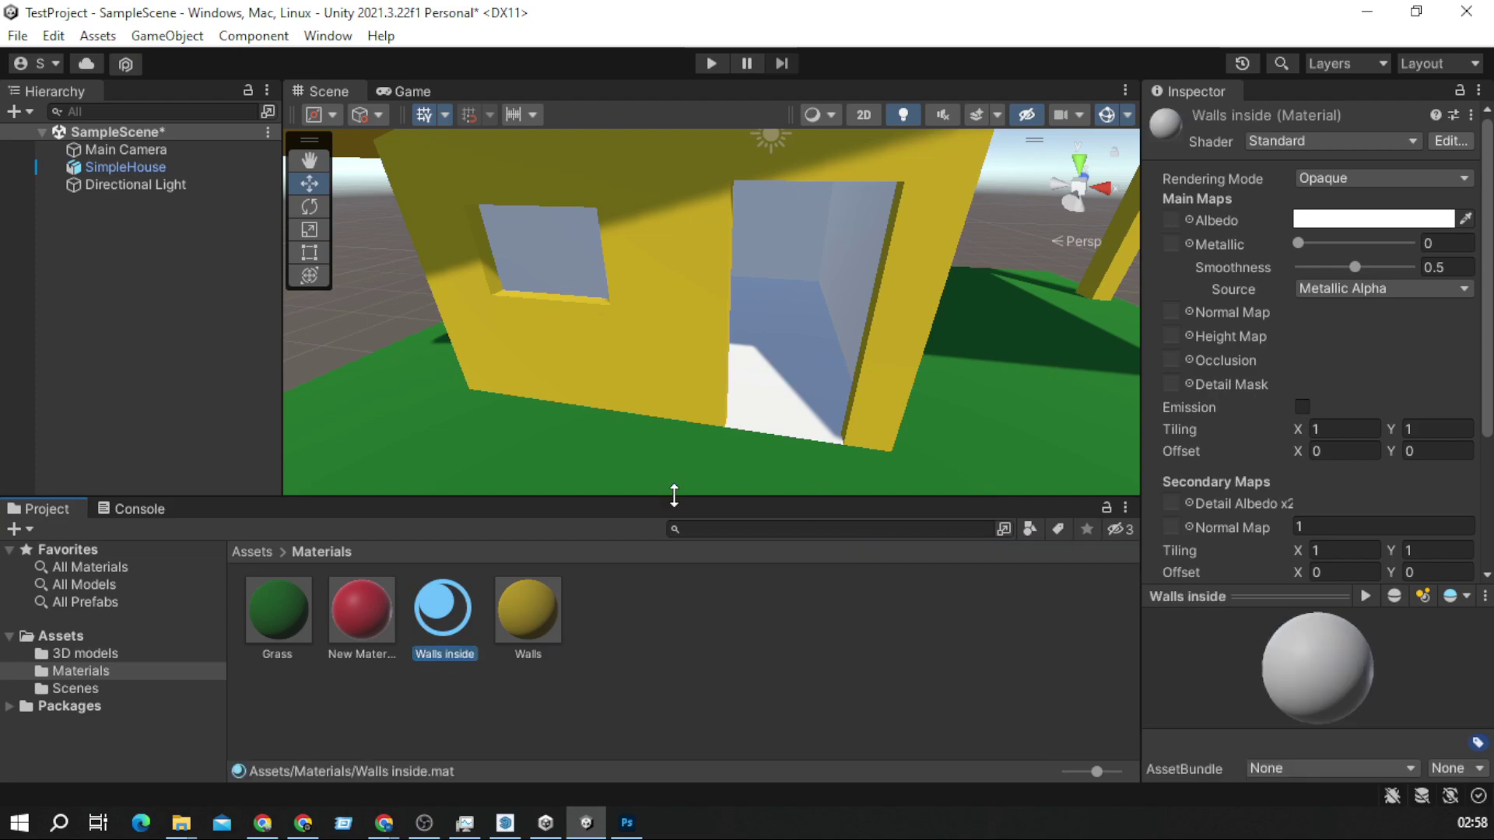
Step: Give Walls inside a bright blue albedo and a smoothness of 0, and apply it to the house's interior surfaces
click(1351, 219)
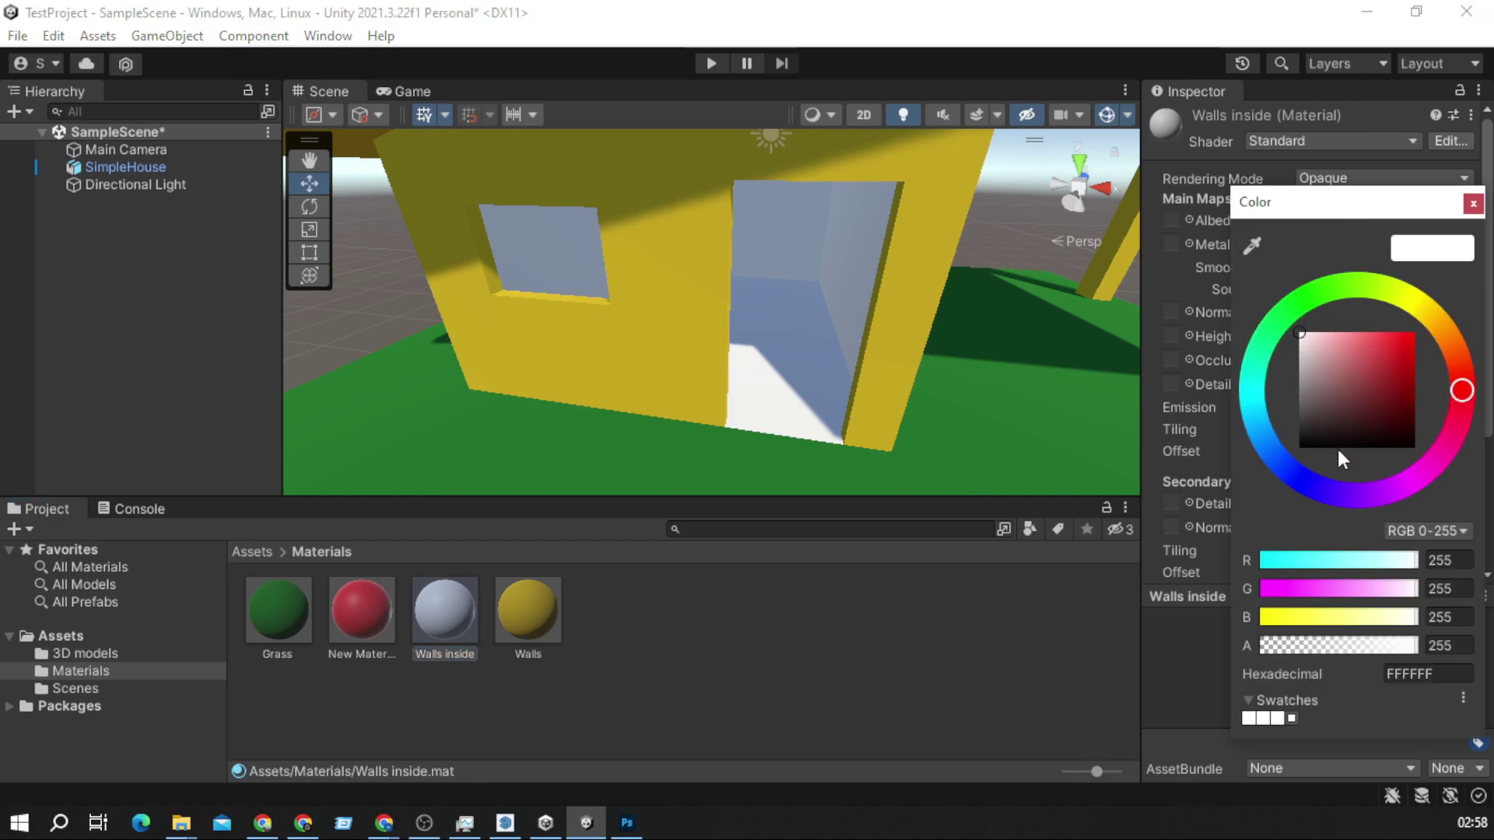
click(1285, 458)
drag(1407, 370, 1389, 343)
drag(1276, 434, 1276, 445)
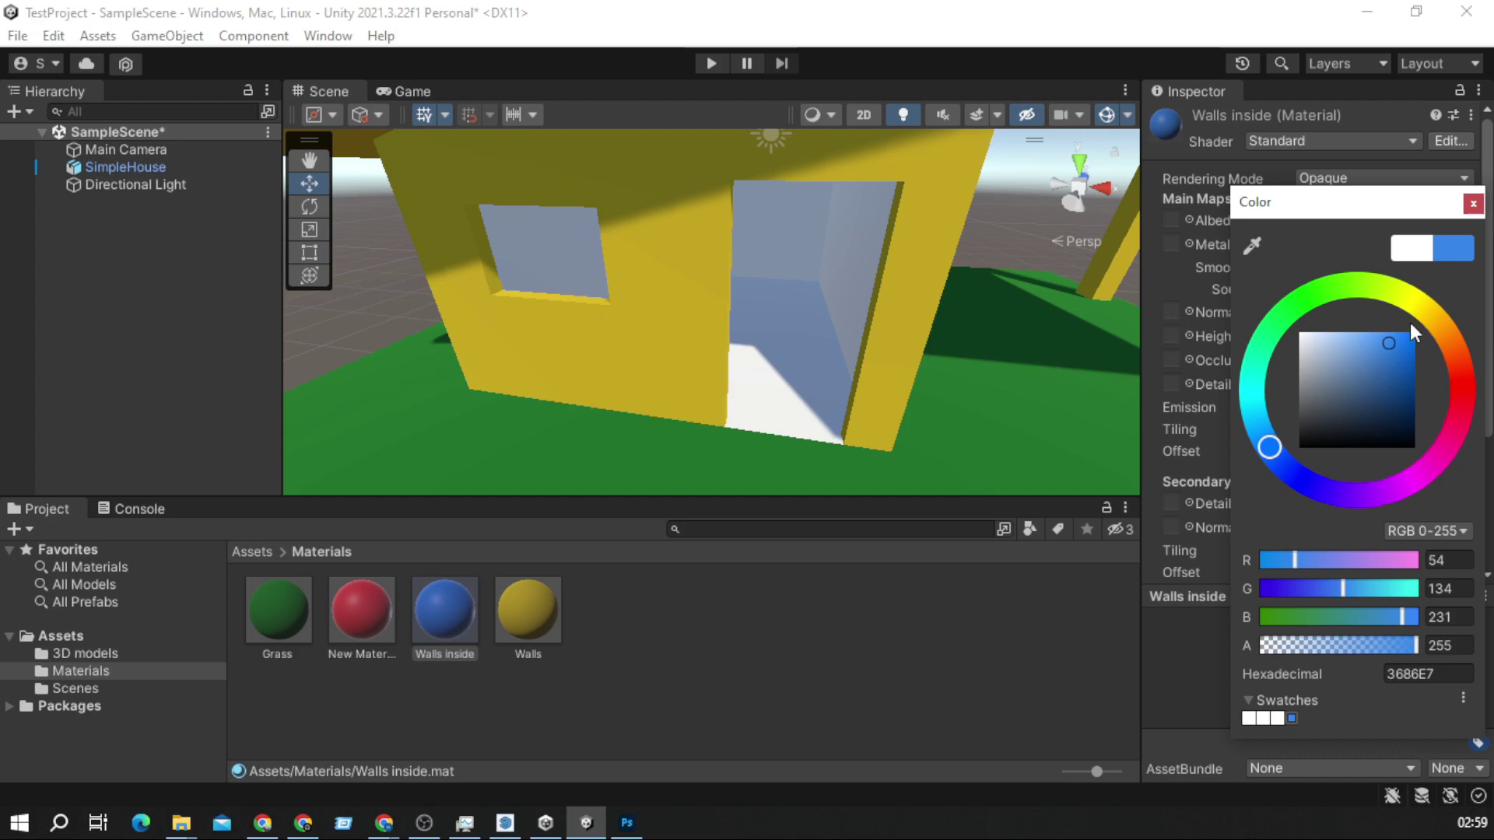
drag(1403, 334, 1406, 340)
click(1473, 203)
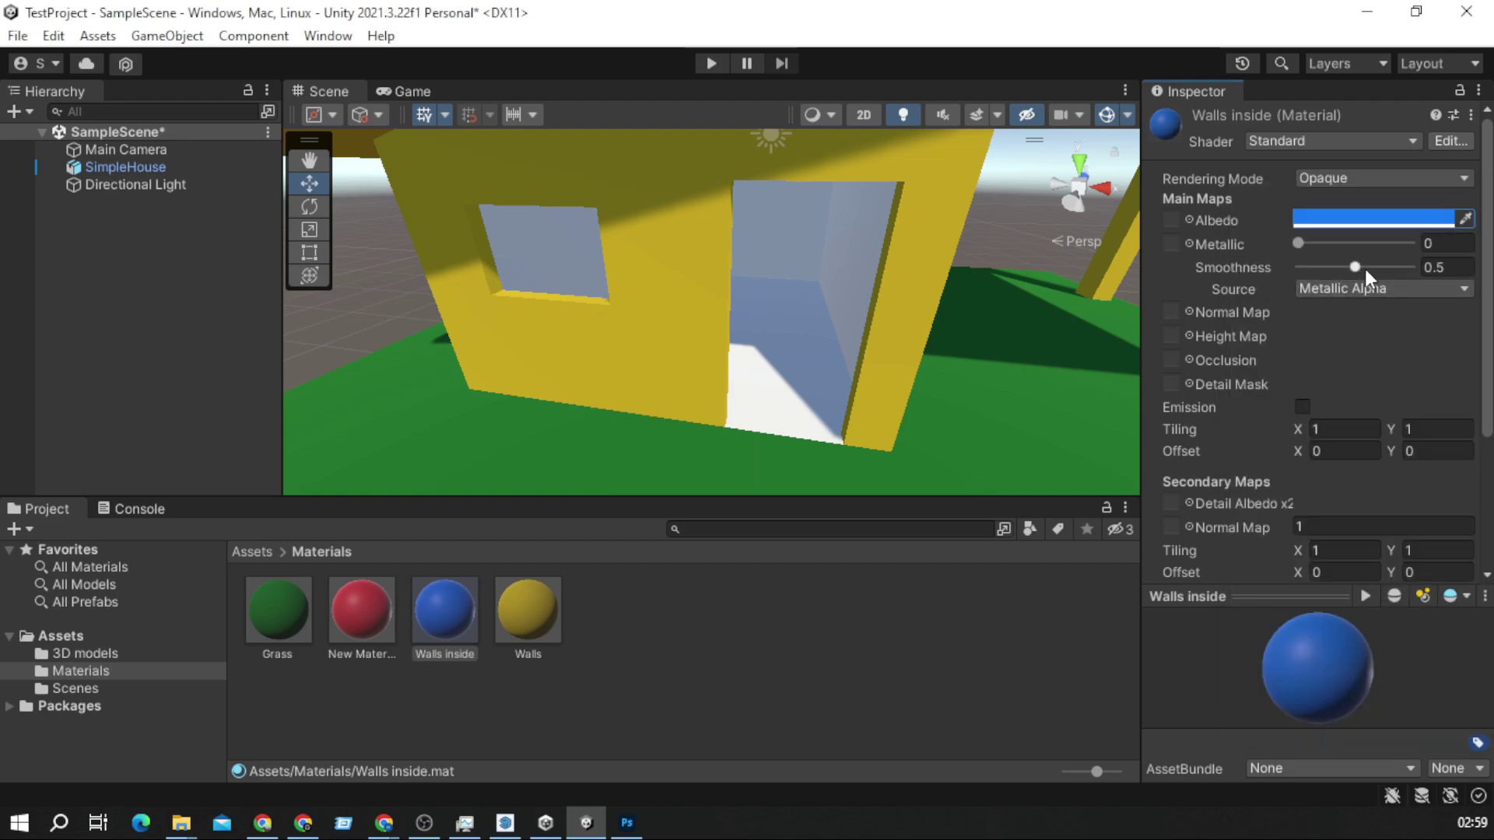
drag(1360, 265, 1296, 268)
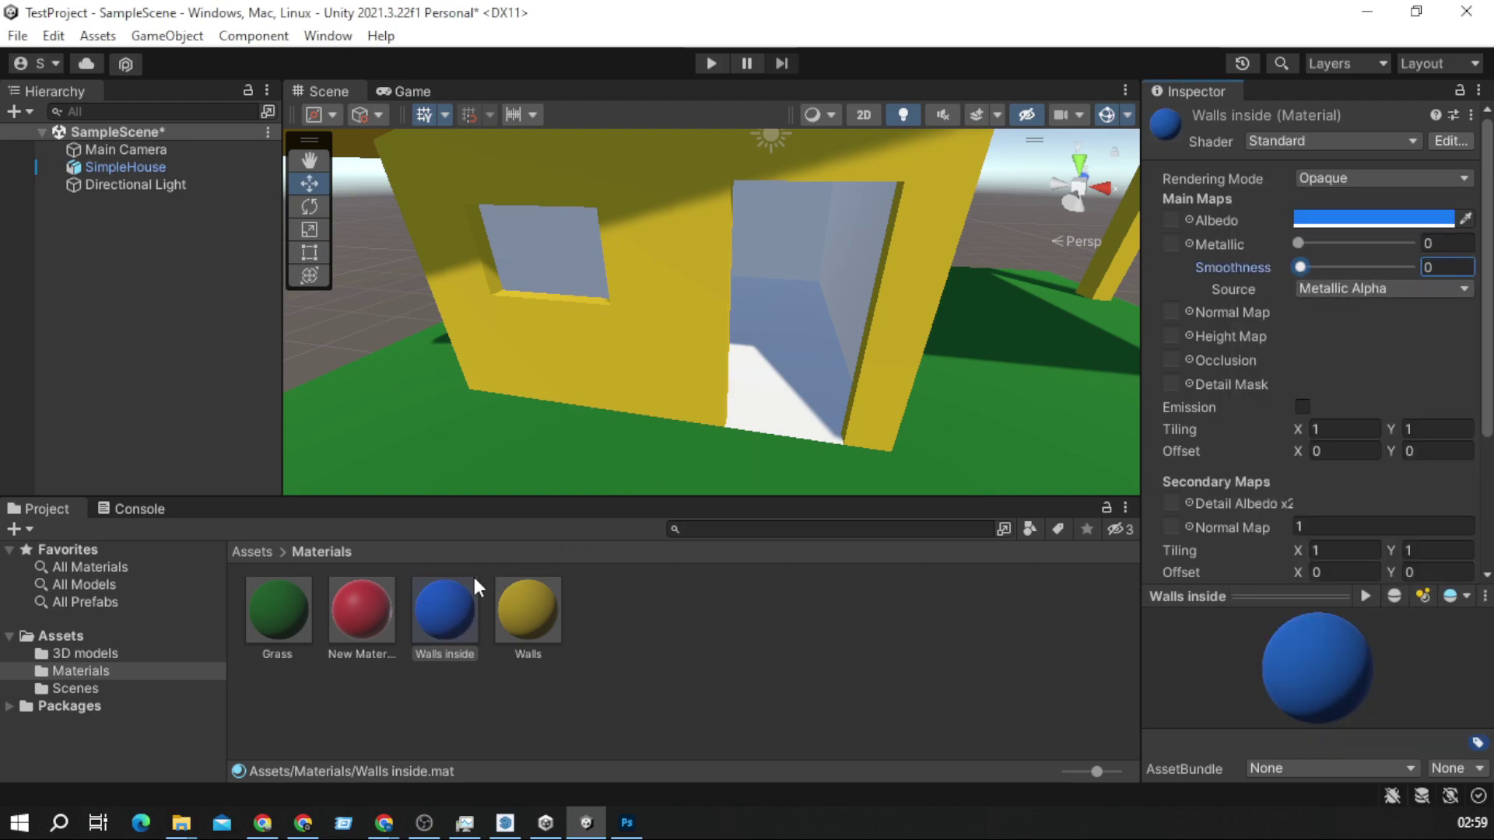
drag(472, 584, 554, 403)
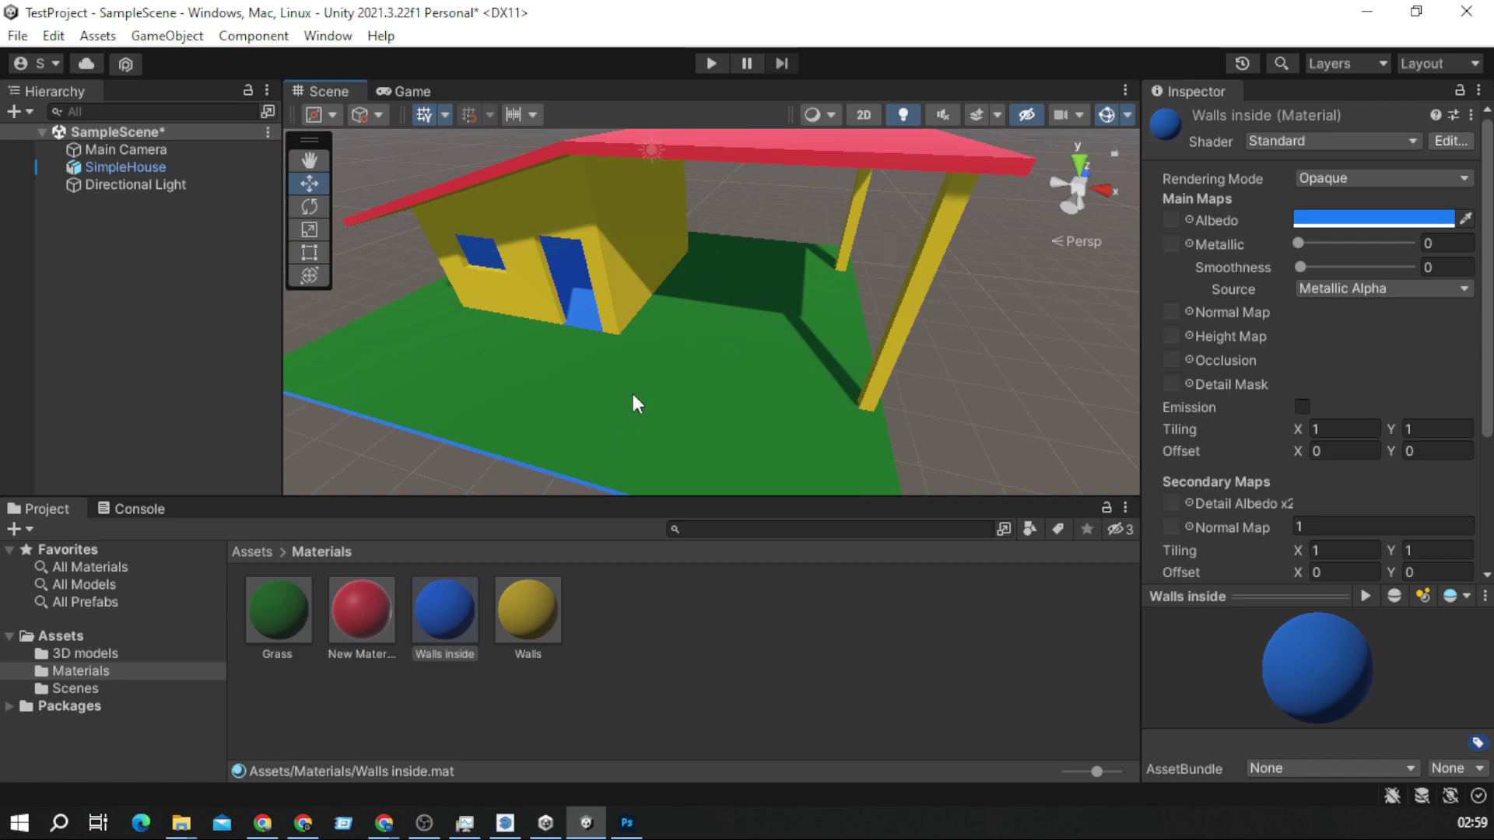